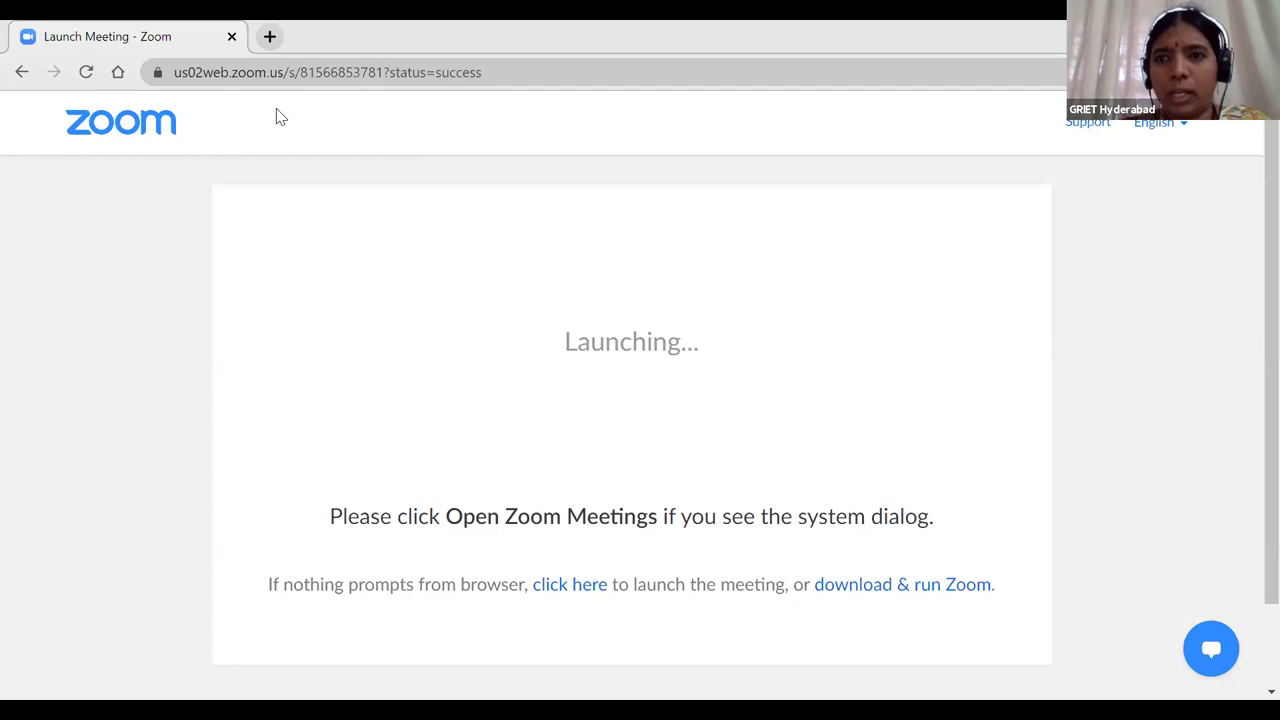
# Open an empty new browser tab next to the Zoom 'Post Attendee' page.
pyautogui.hotkey('ctrl', 't')
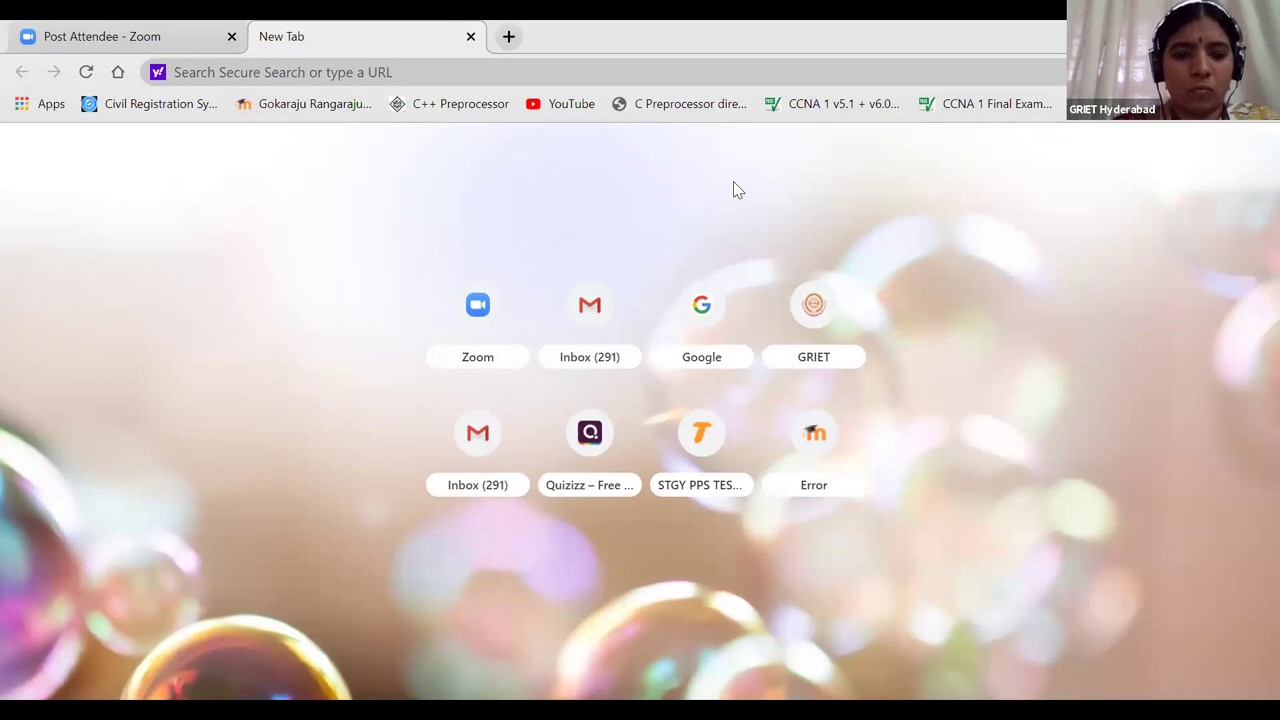
# Search Yahoo for edpuzzle.com, replacing a stray backslash query with the 'edpuz' suggestion.
pyautogui.click(195, 71)
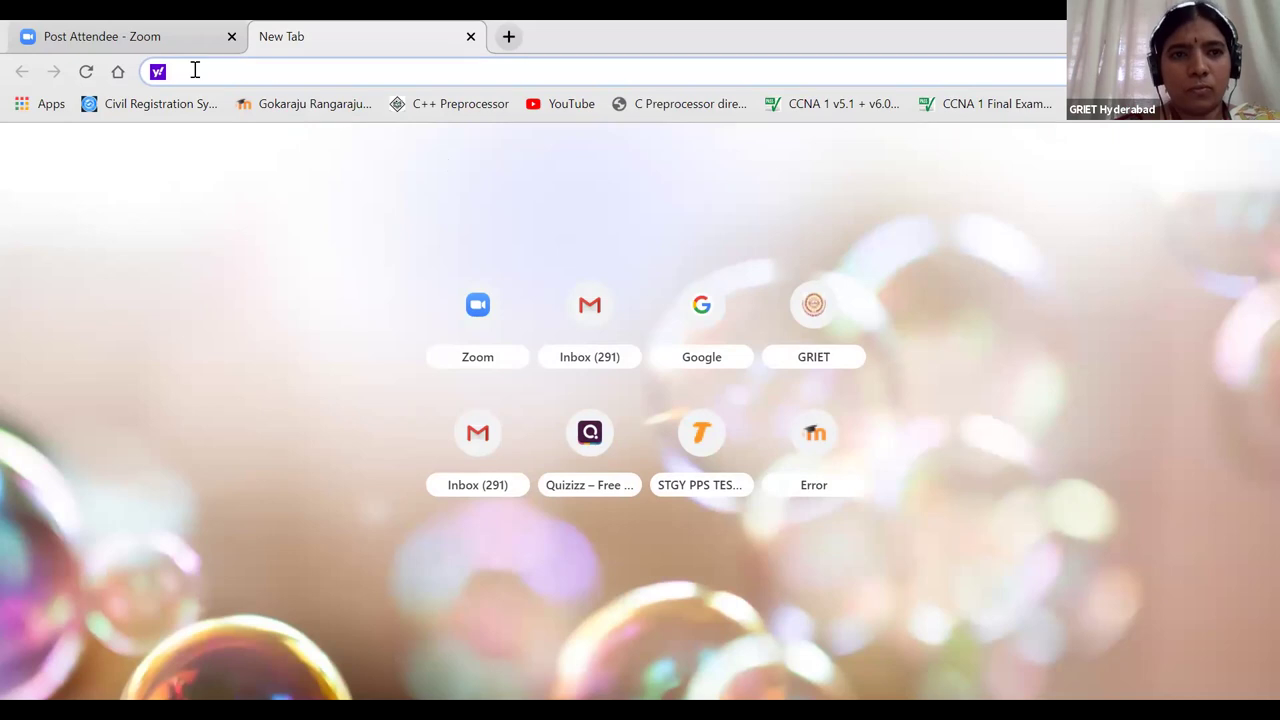
pyautogui.write('edpu')
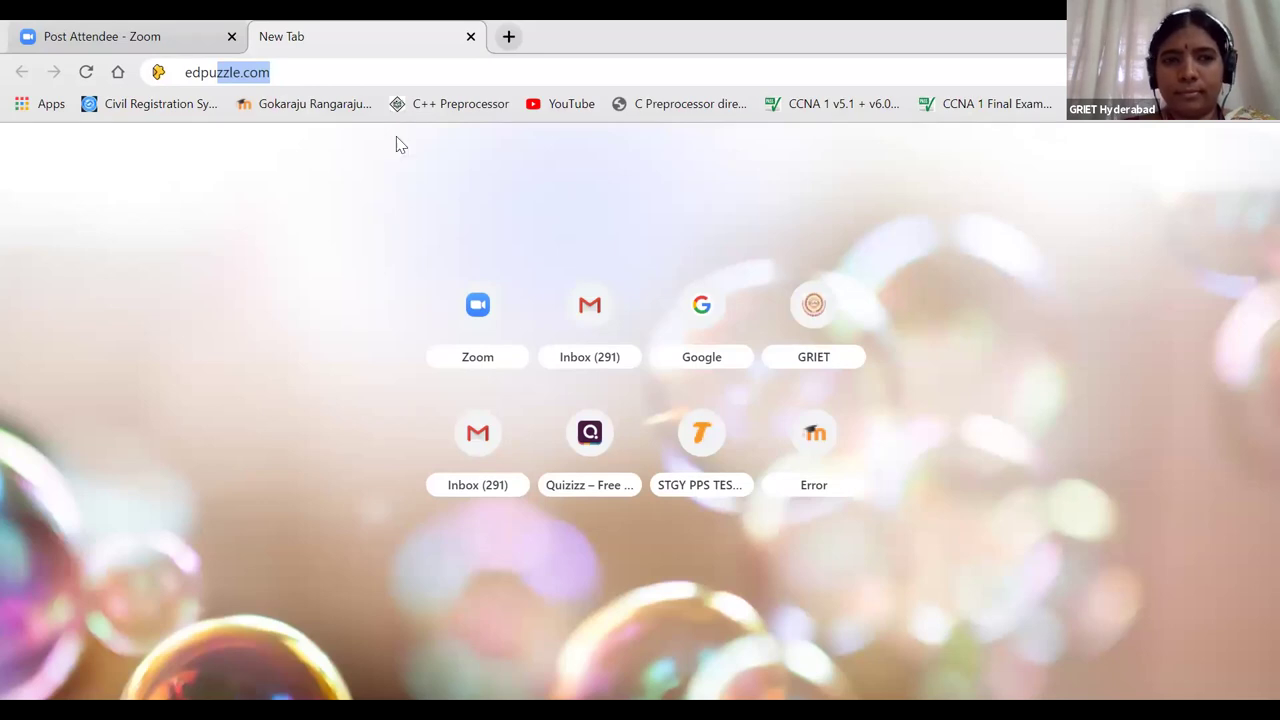
pyautogui.click(321, 113)
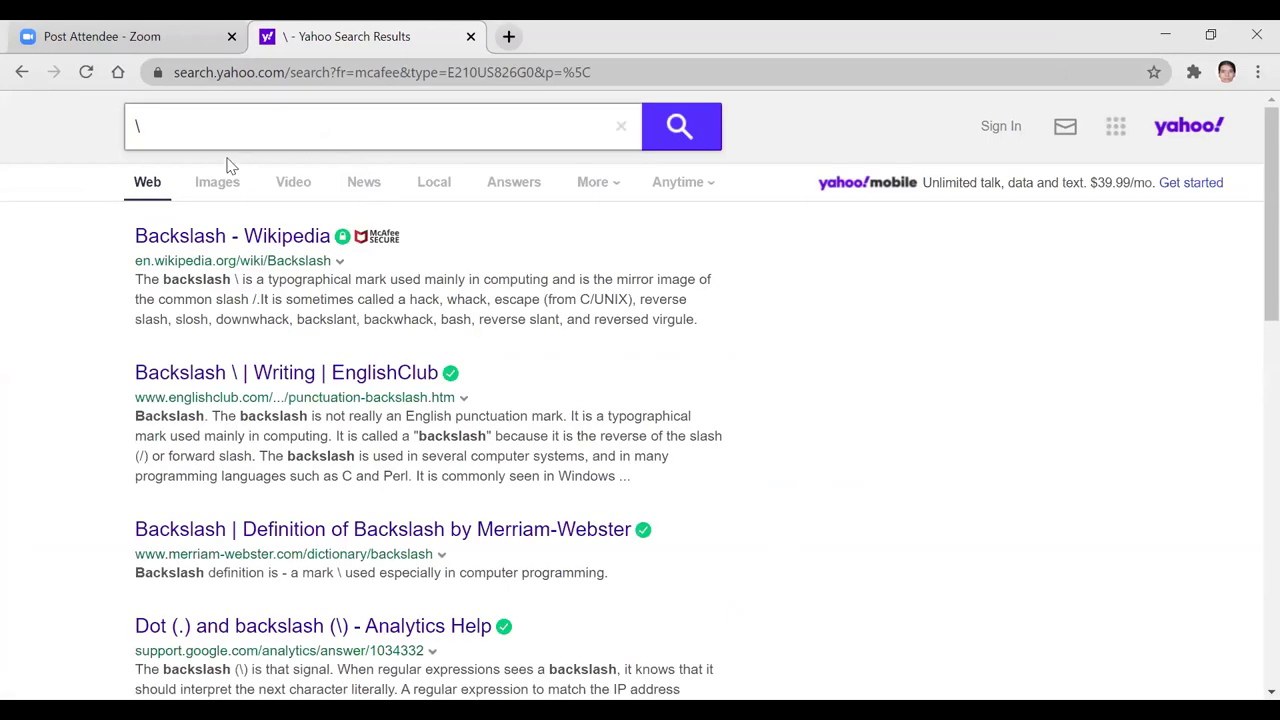
pyautogui.click(204, 138)
pyautogui.press('BackSpace')
pyautogui.write('edpuz')
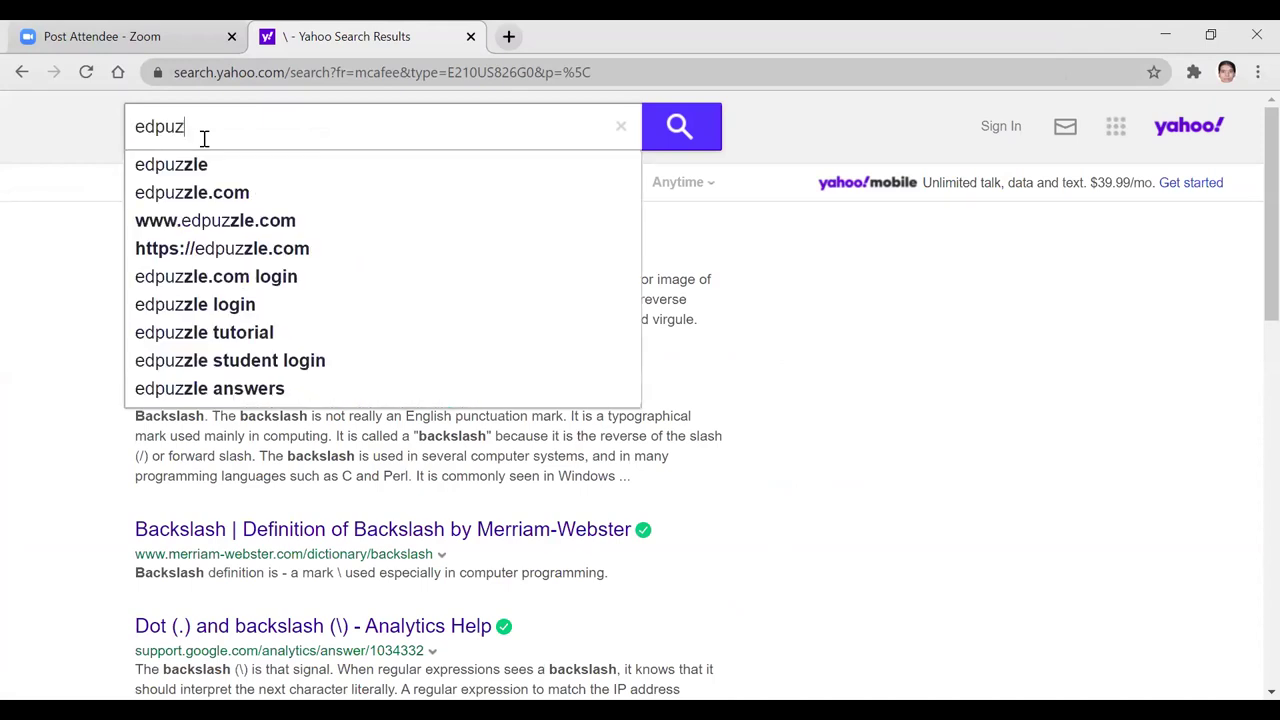
pyautogui.click(220, 197)
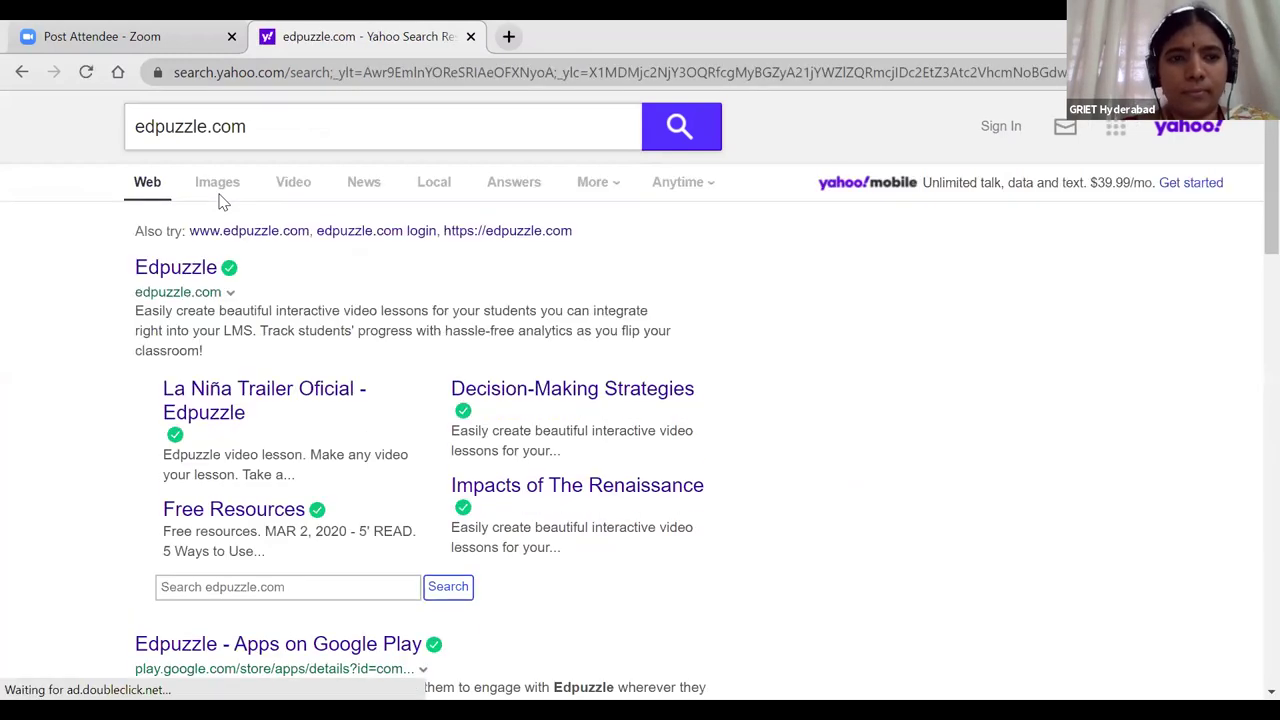
# Open the Edpuzzle site from the search results and browse the two videos in My Content.
pyautogui.click(150, 276)
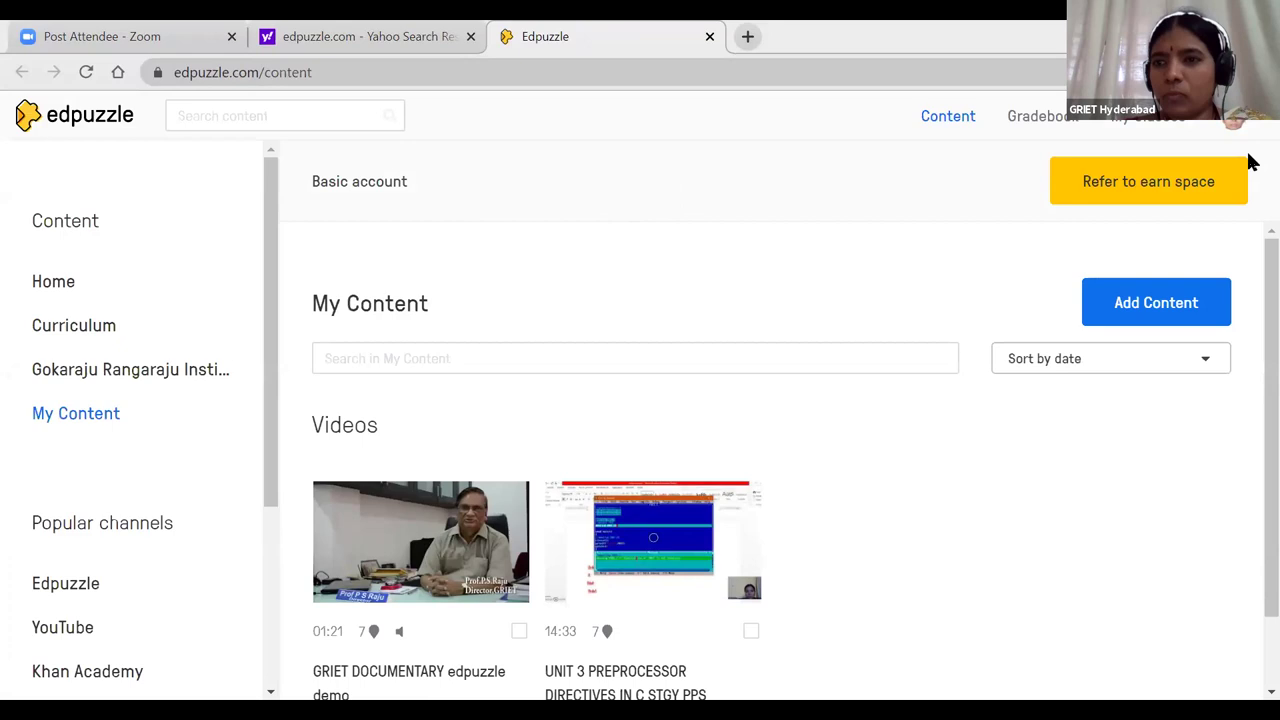
pyautogui.scroll(-2, 1252, 410)
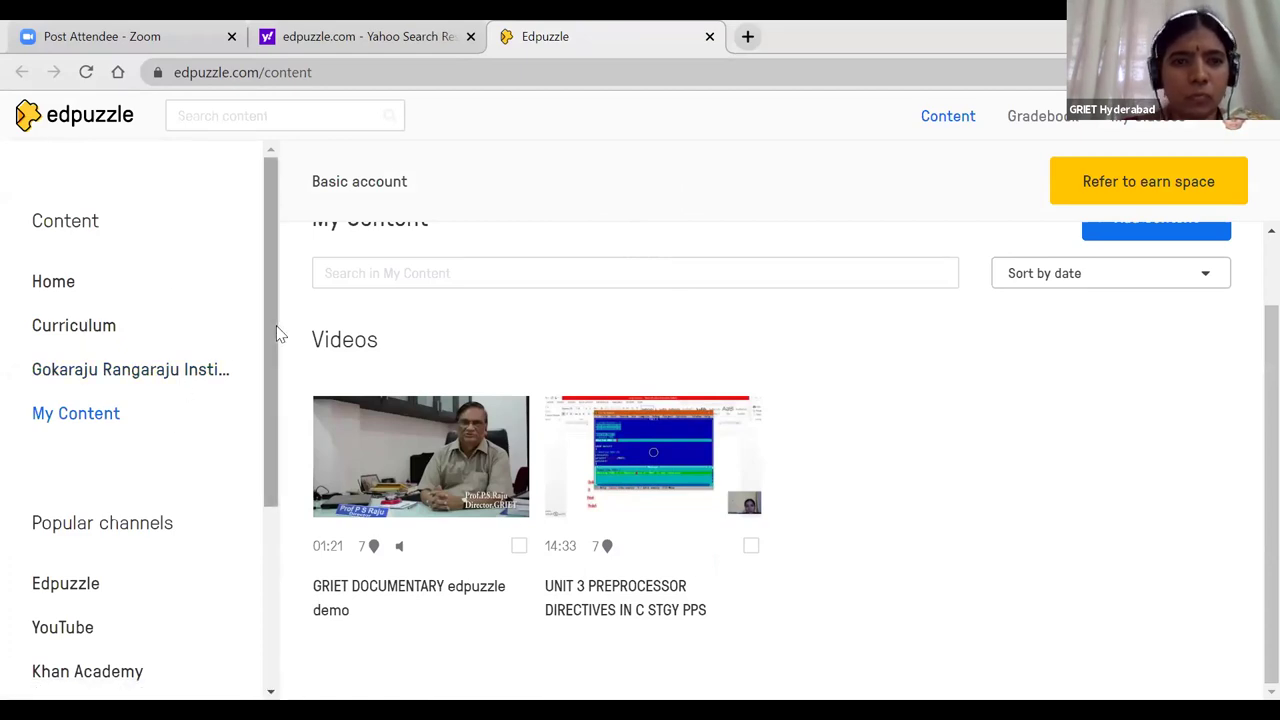
pyautogui.moveTo(274, 334); pyautogui.dragTo(268, 456)
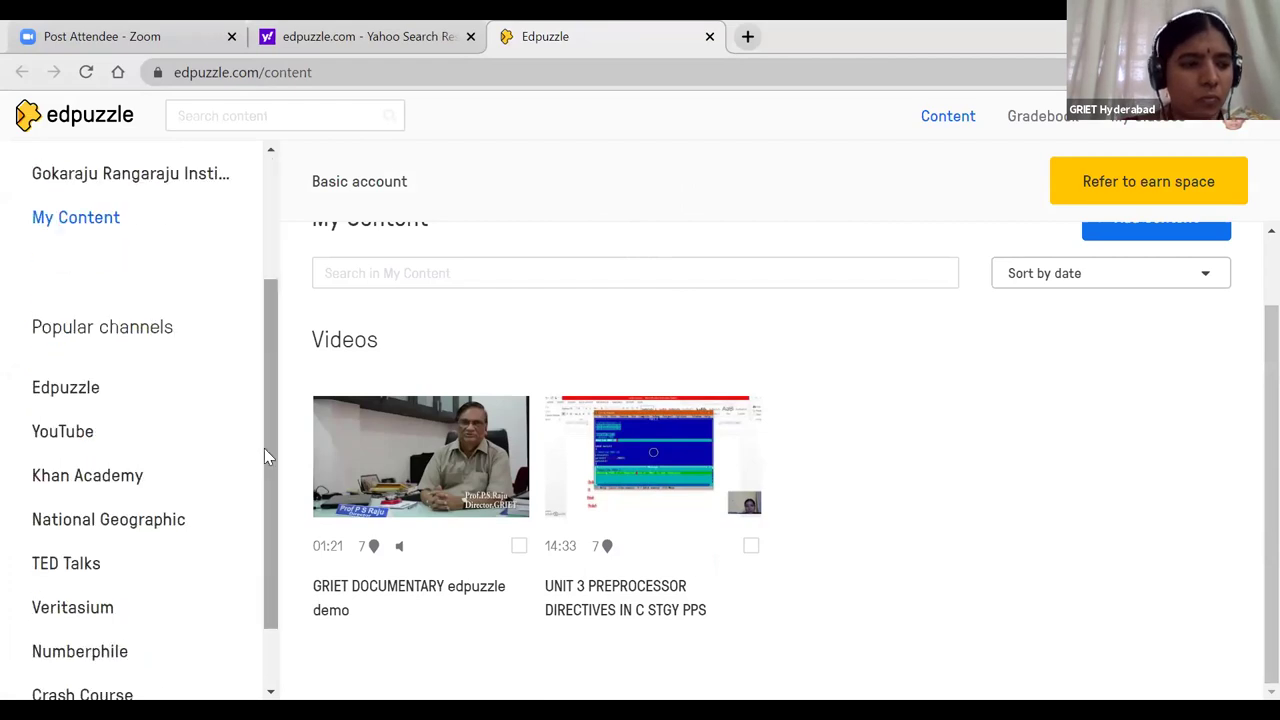
pyautogui.moveTo(270, 362); pyautogui.dragTo(283, 194)
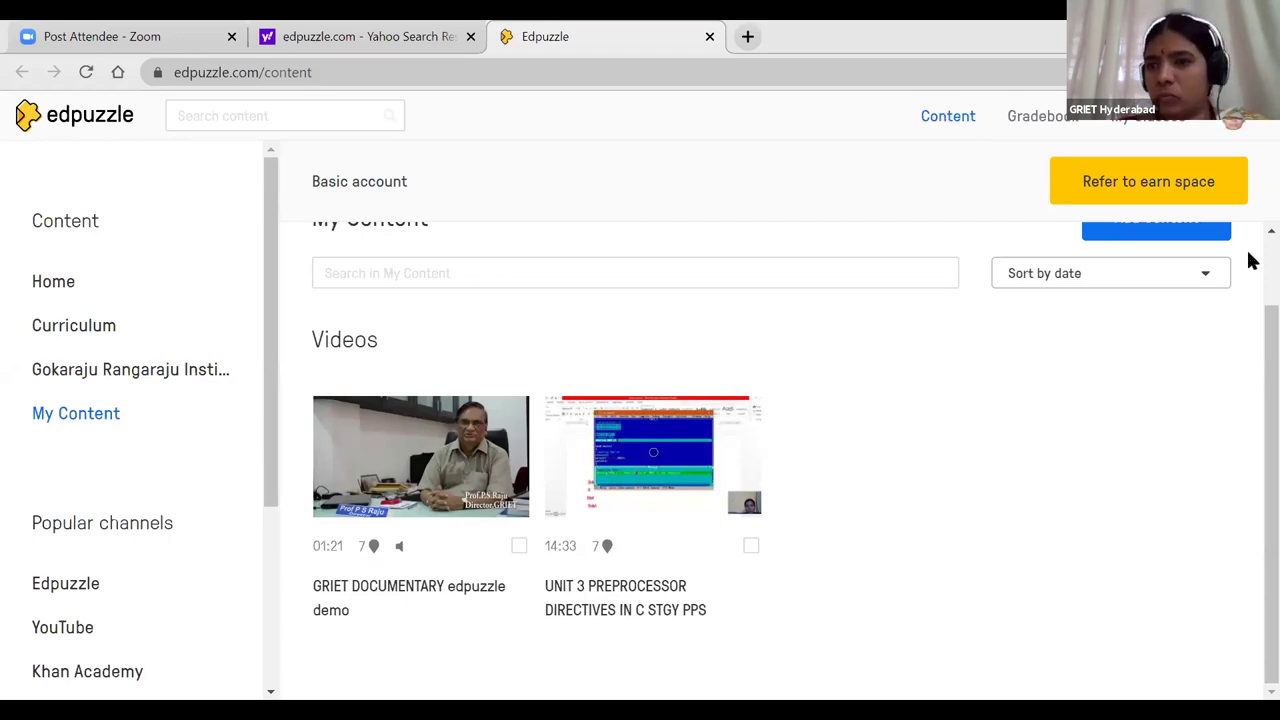
pyautogui.scroll(1, 1250, 300)
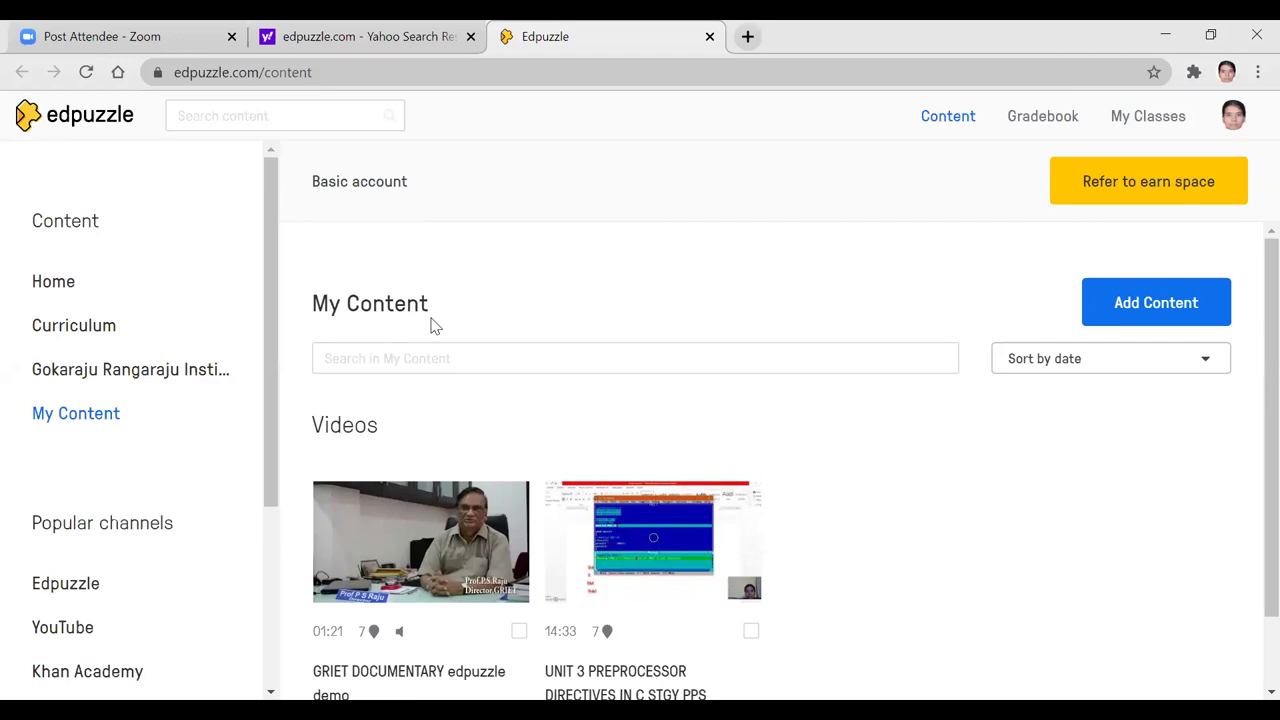
pyautogui.click(391, 350)
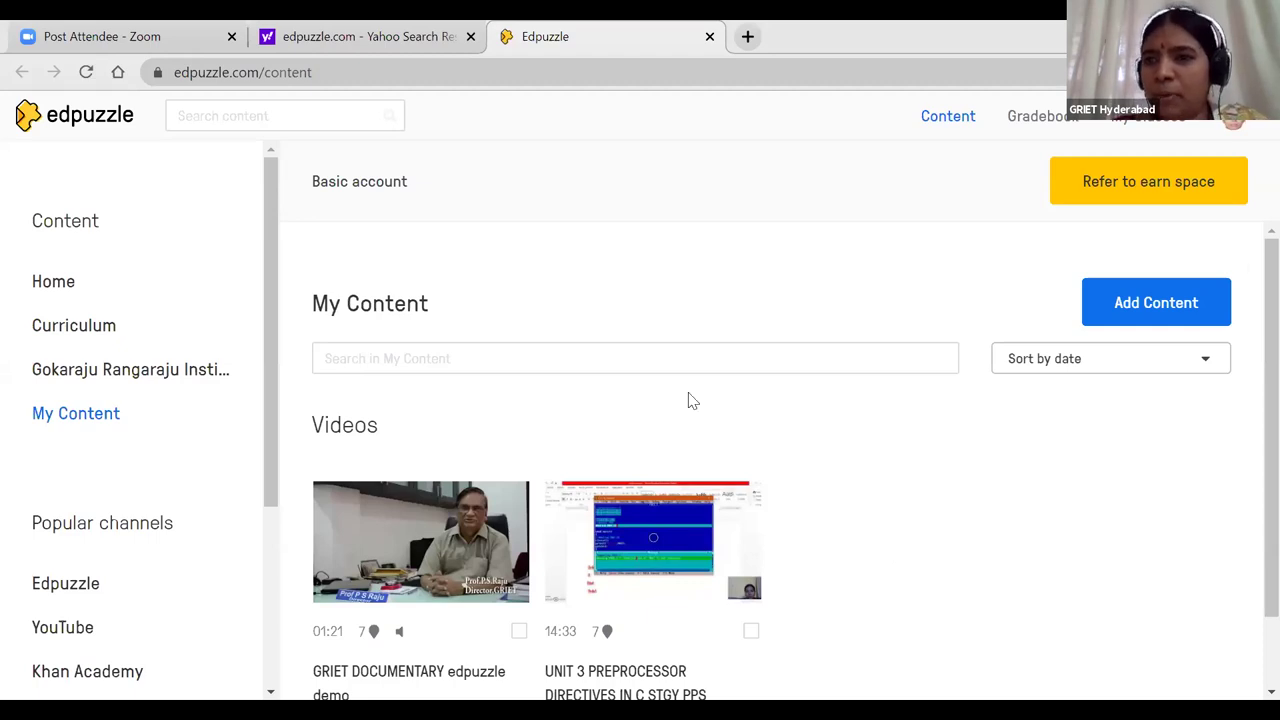
pyautogui.scroll(-1, 460, 480)
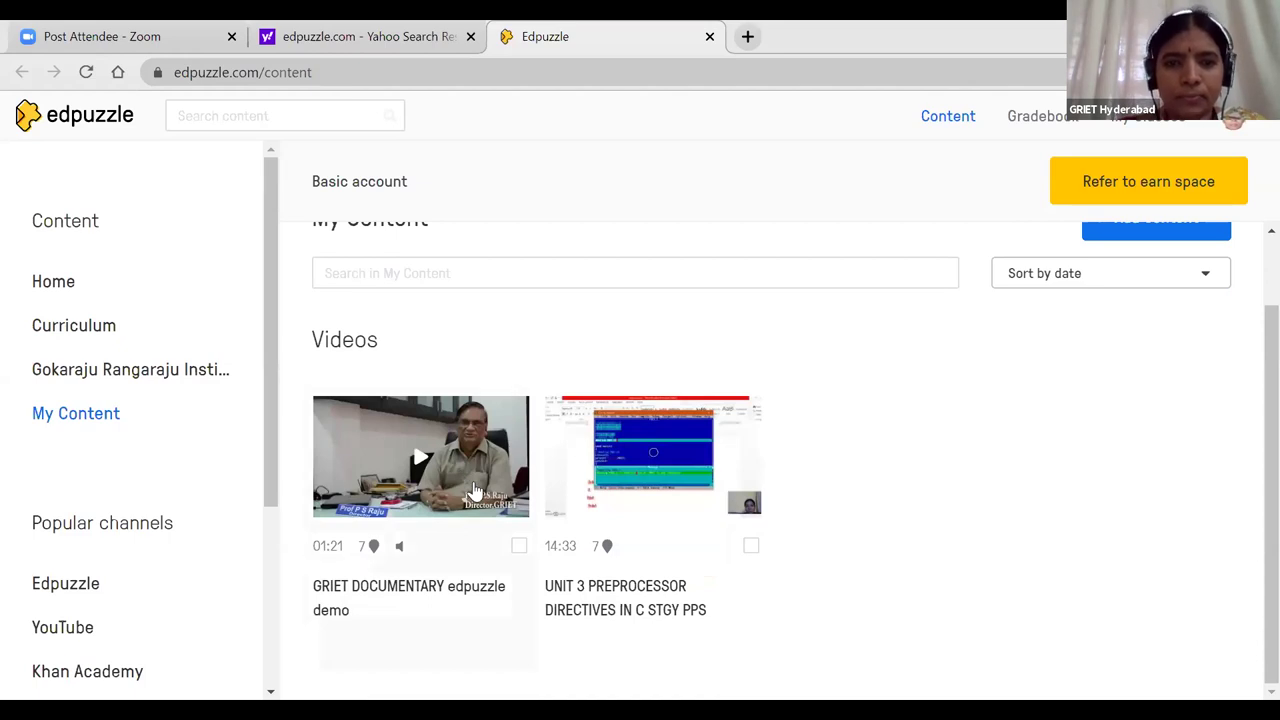
# Glance at the GRIET DOCUMENTARY video, then open the UNIT 3 PREPROCESSOR DIRECTIVES IN C STGY PPS page.
pyautogui.click(476, 491)
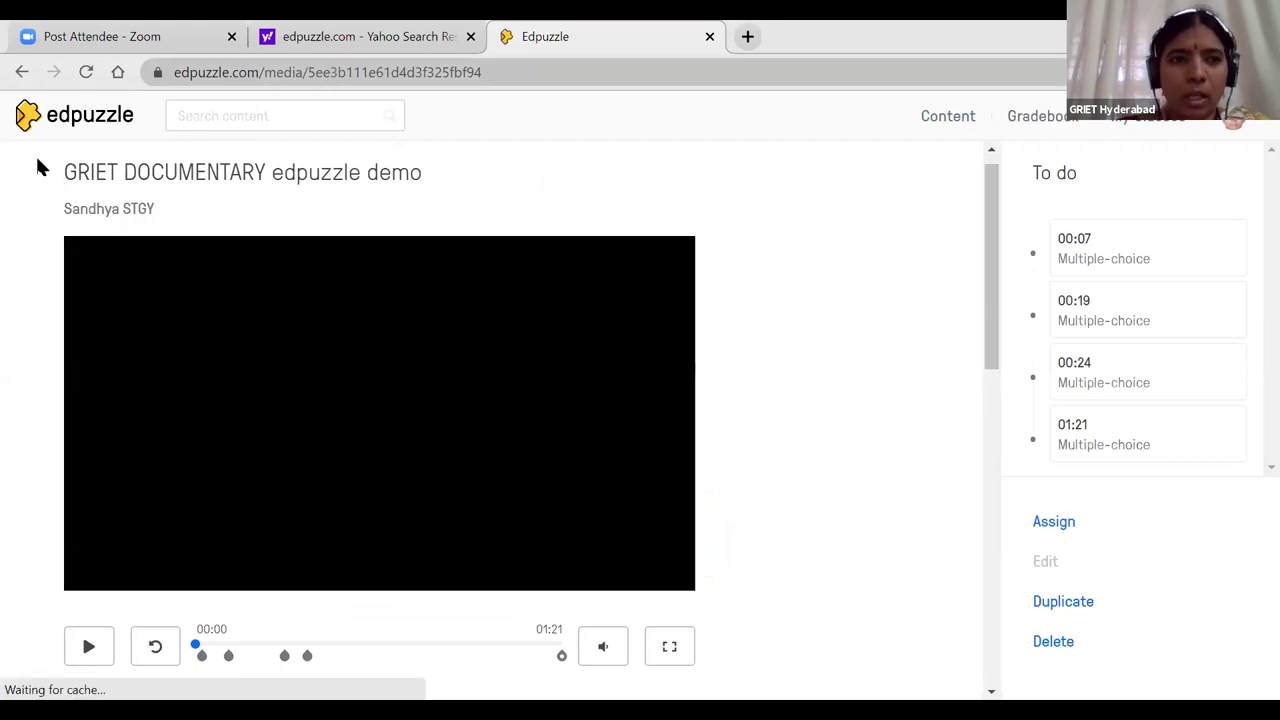
pyautogui.click(22, 74)
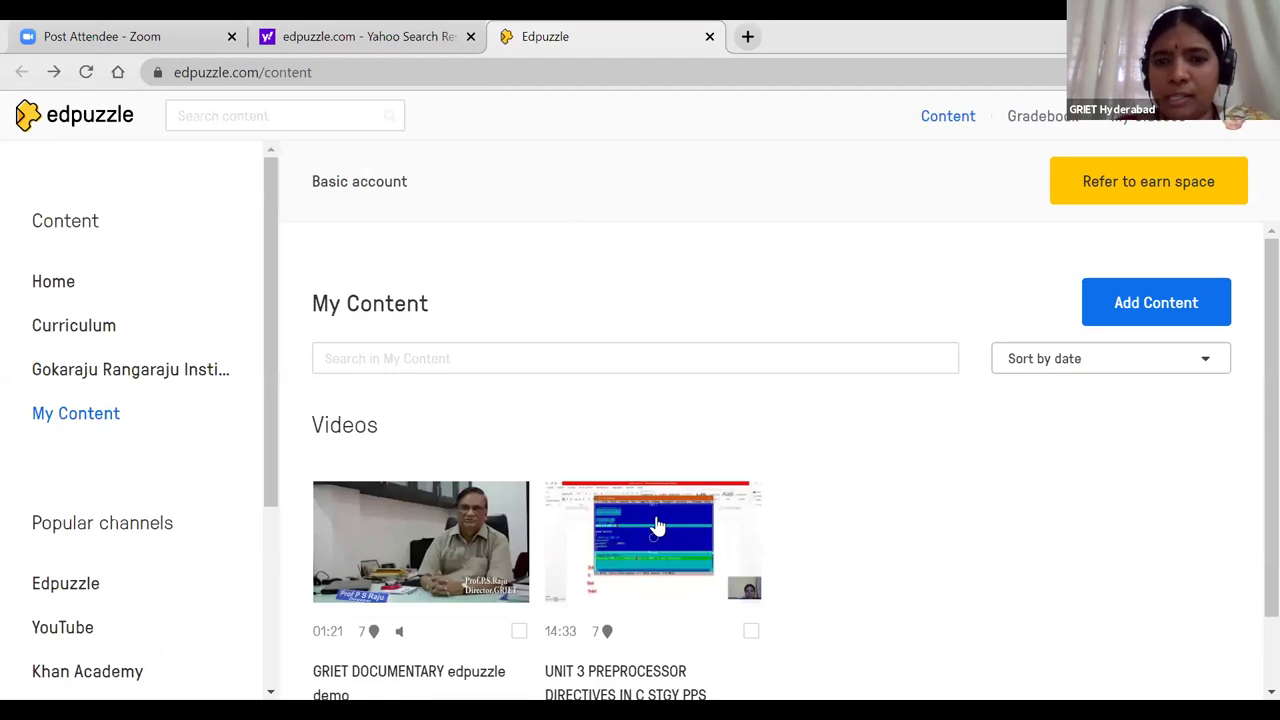
pyautogui.click(658, 527)
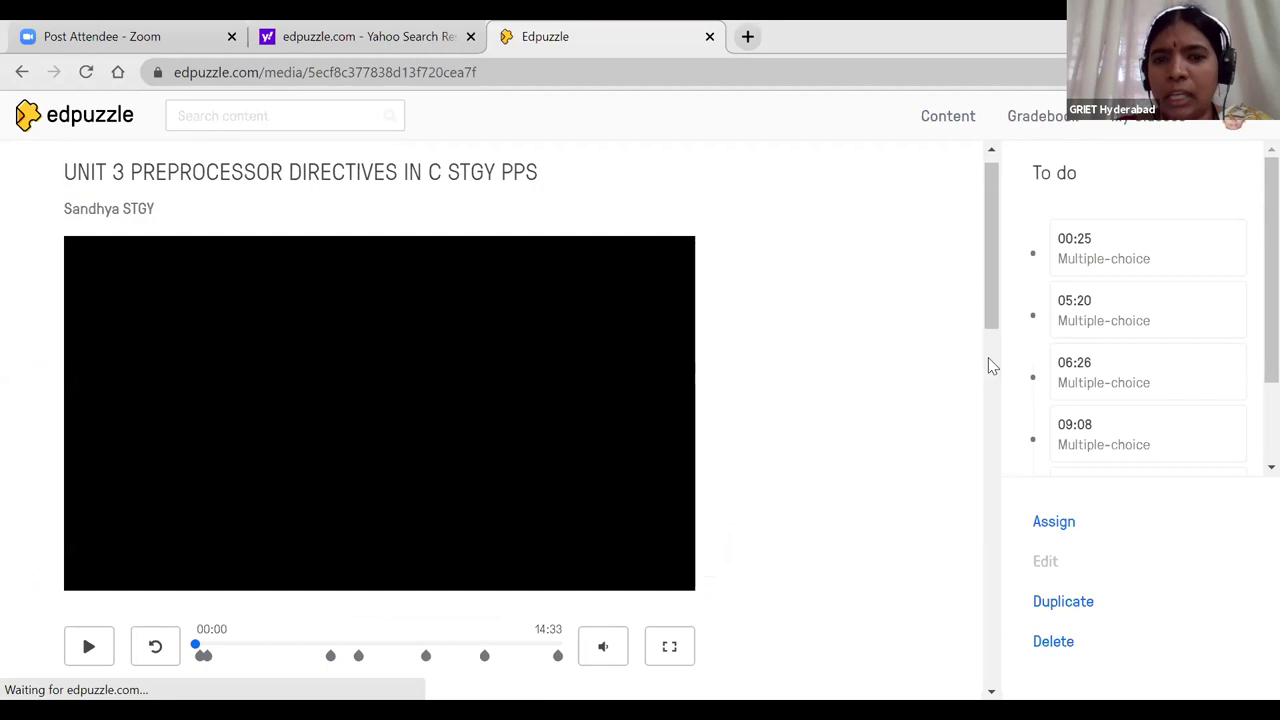
# Scroll through its multiple-choice questions (00:25–14:23), highlighting the timestamps from 05:20 onward.
pyautogui.scroll(-2, 988, 380)
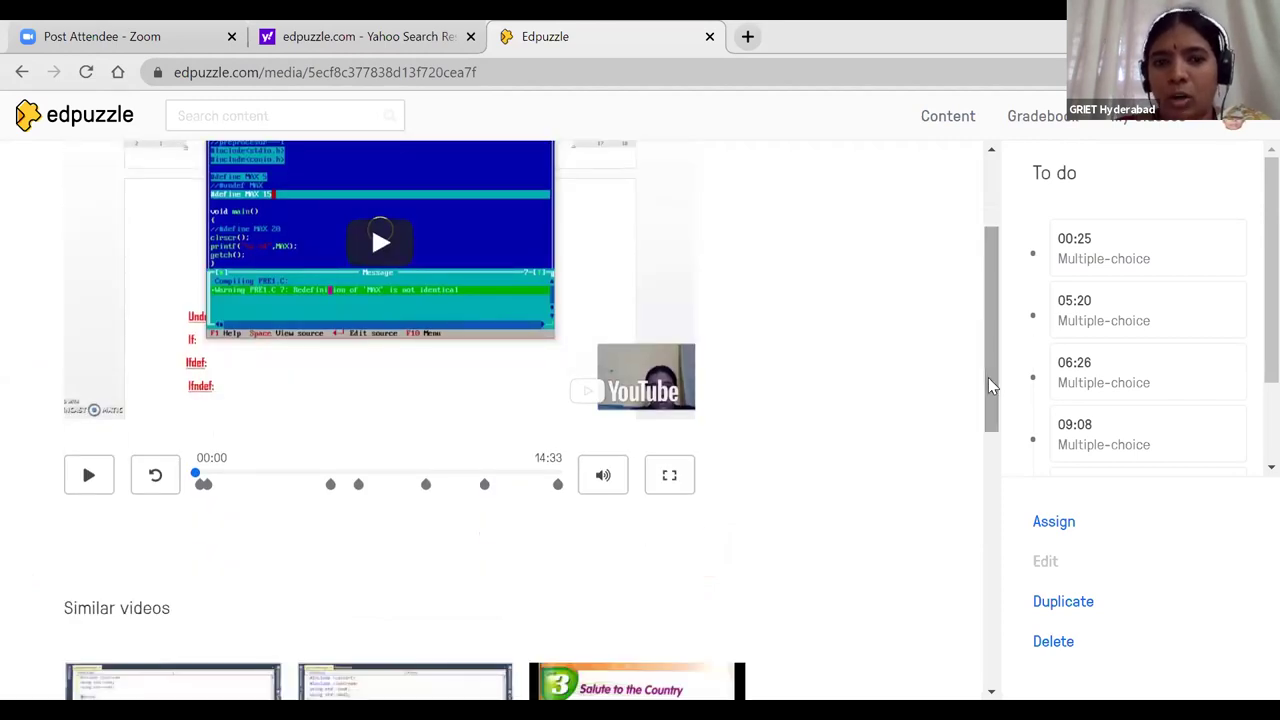
pyautogui.scroll(-2, 988, 430)
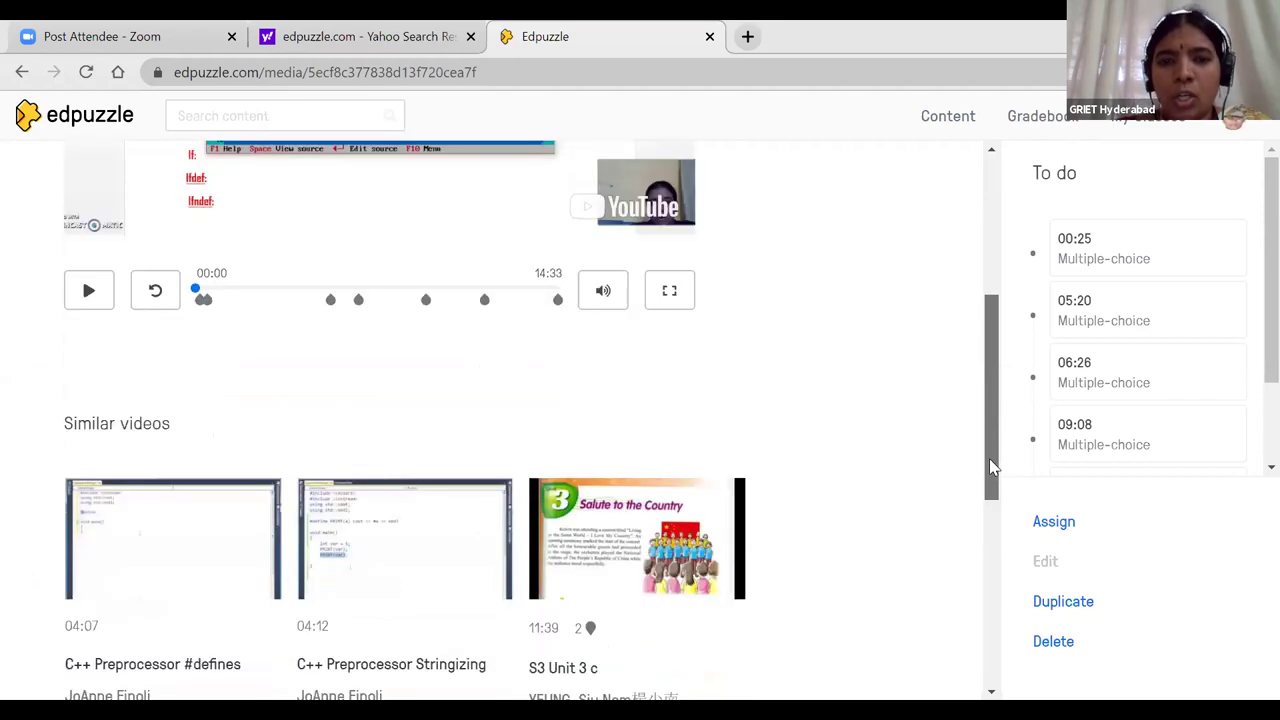
pyautogui.scroll(1, 988, 470)
pyautogui.scroll(-2, 990, 485)
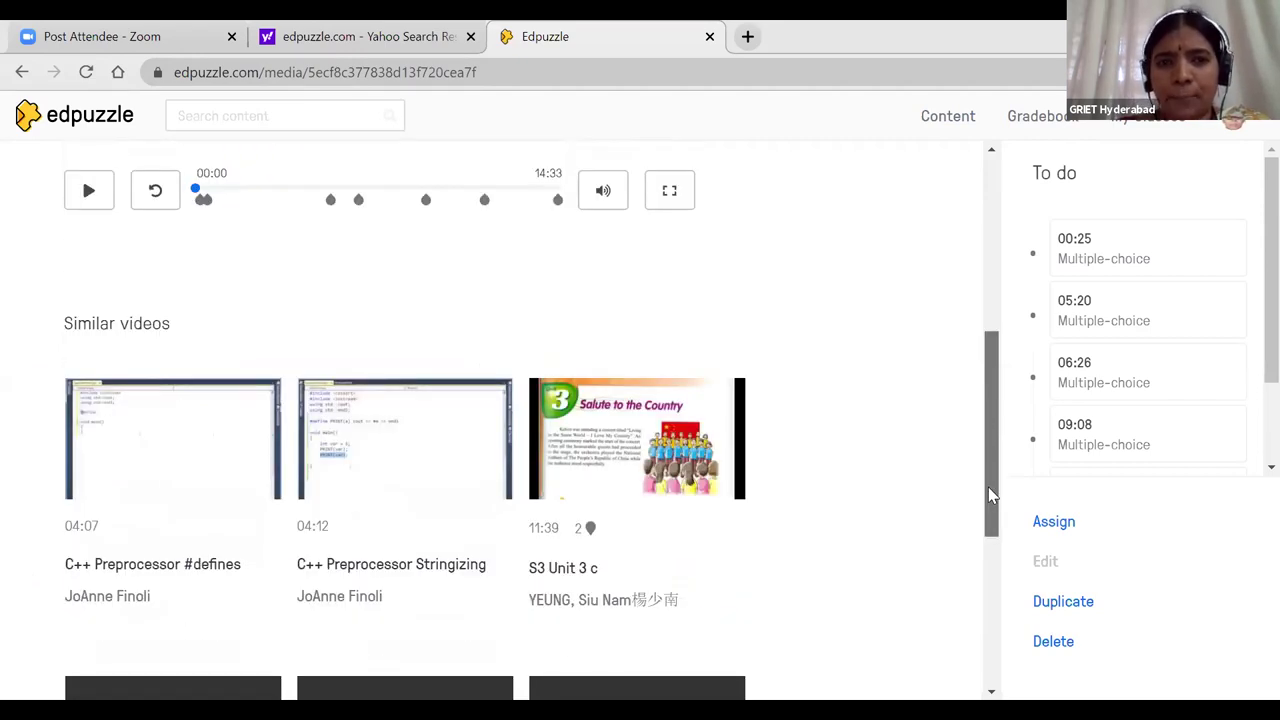
pyautogui.scroll(5, 988, 487)
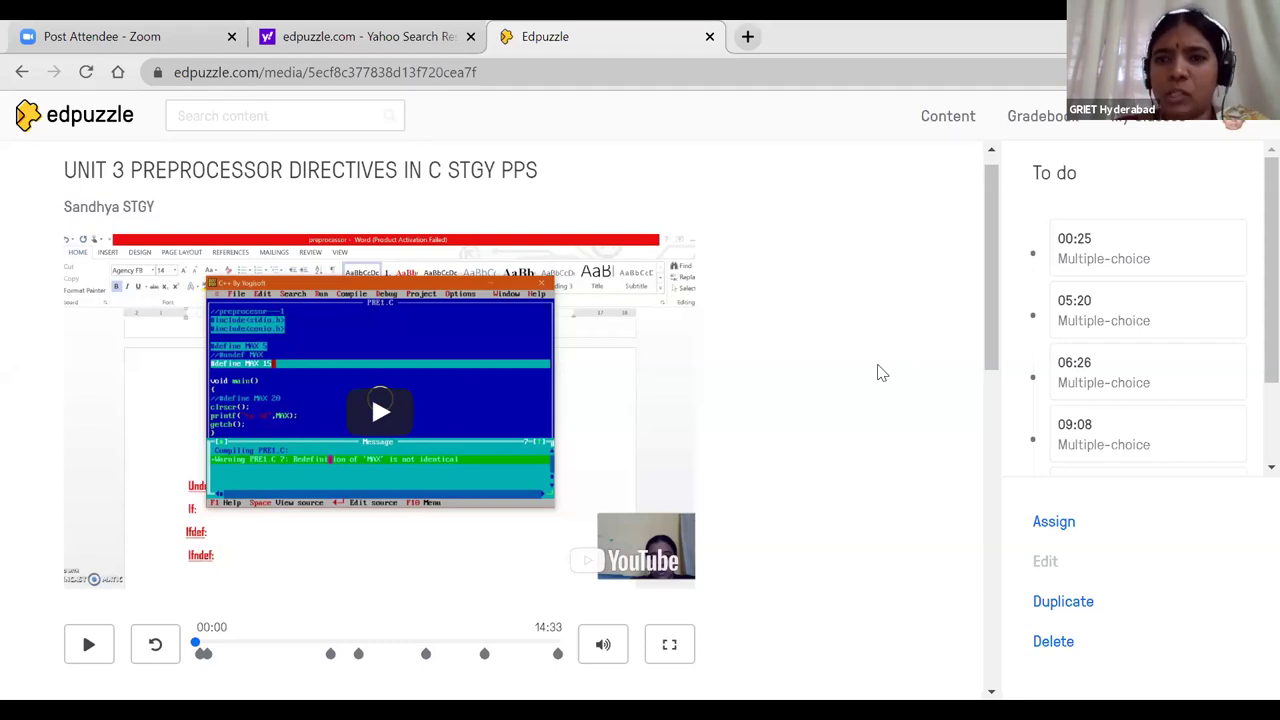
pyautogui.scroll(-2, 1249, 331)
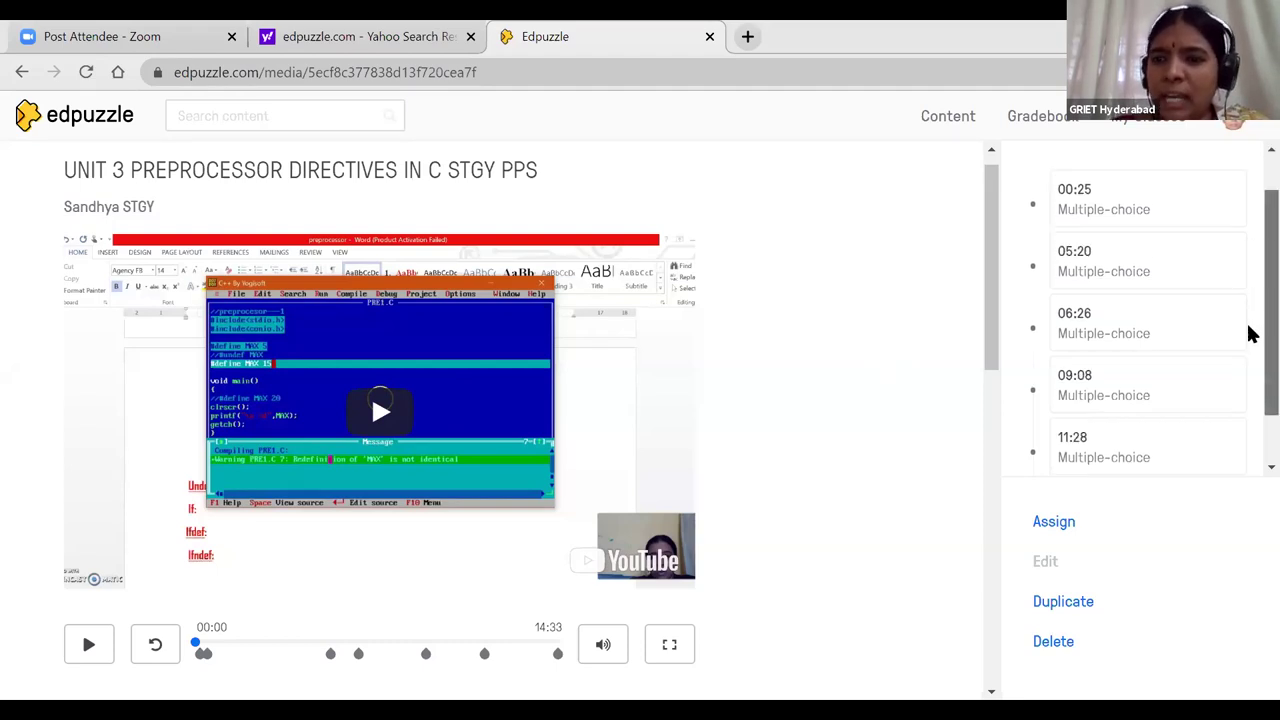
pyautogui.scroll(1, 1249, 302)
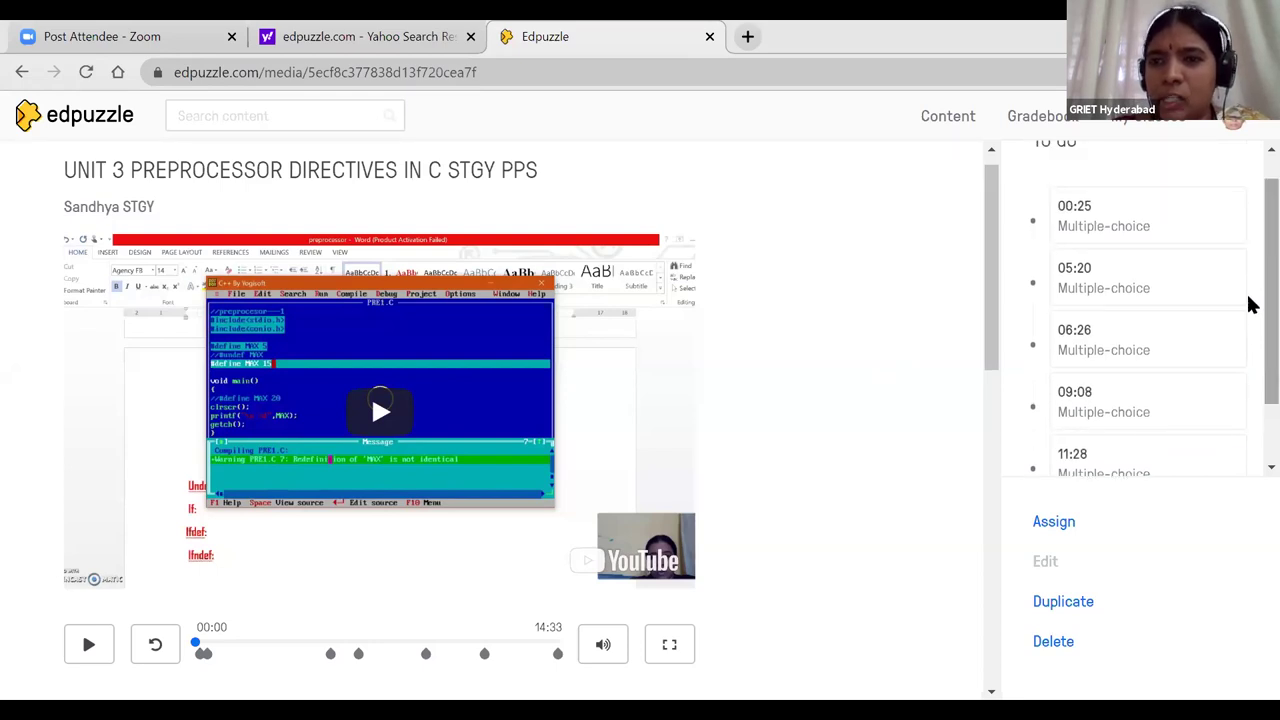
pyautogui.scroll(1, 1240, 255)
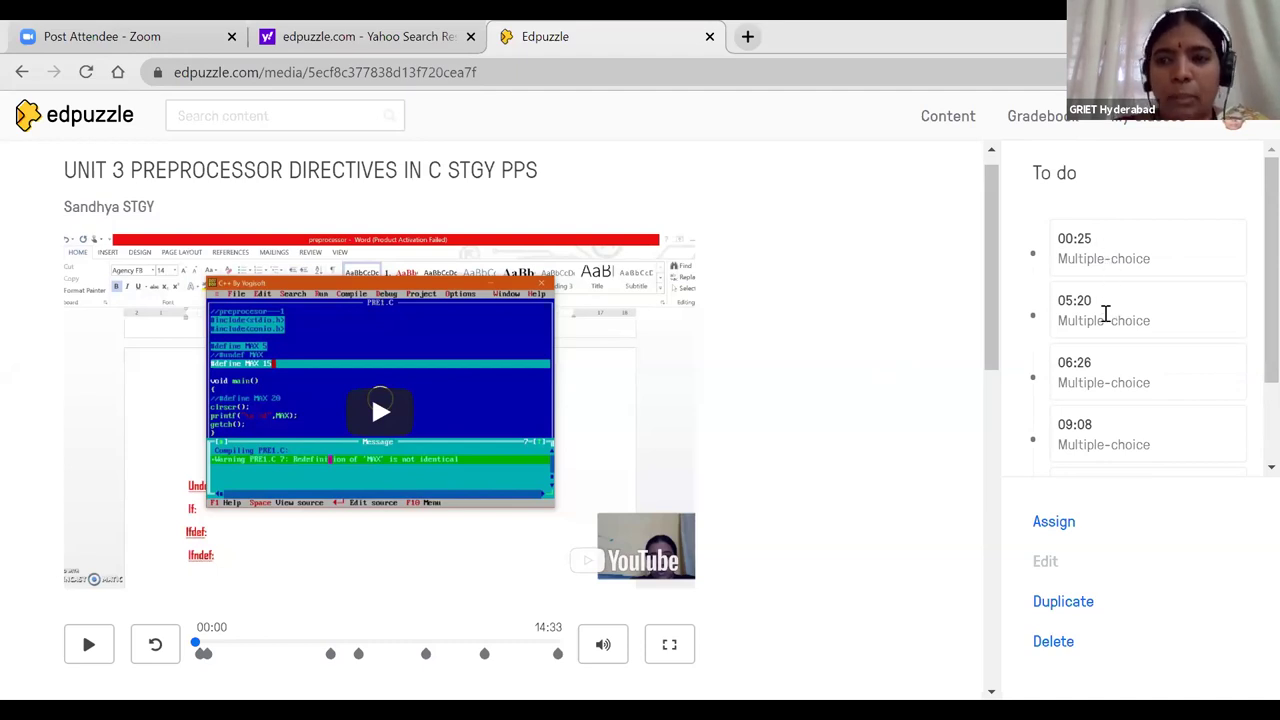
pyautogui.scroll(-2, 1250, 340)
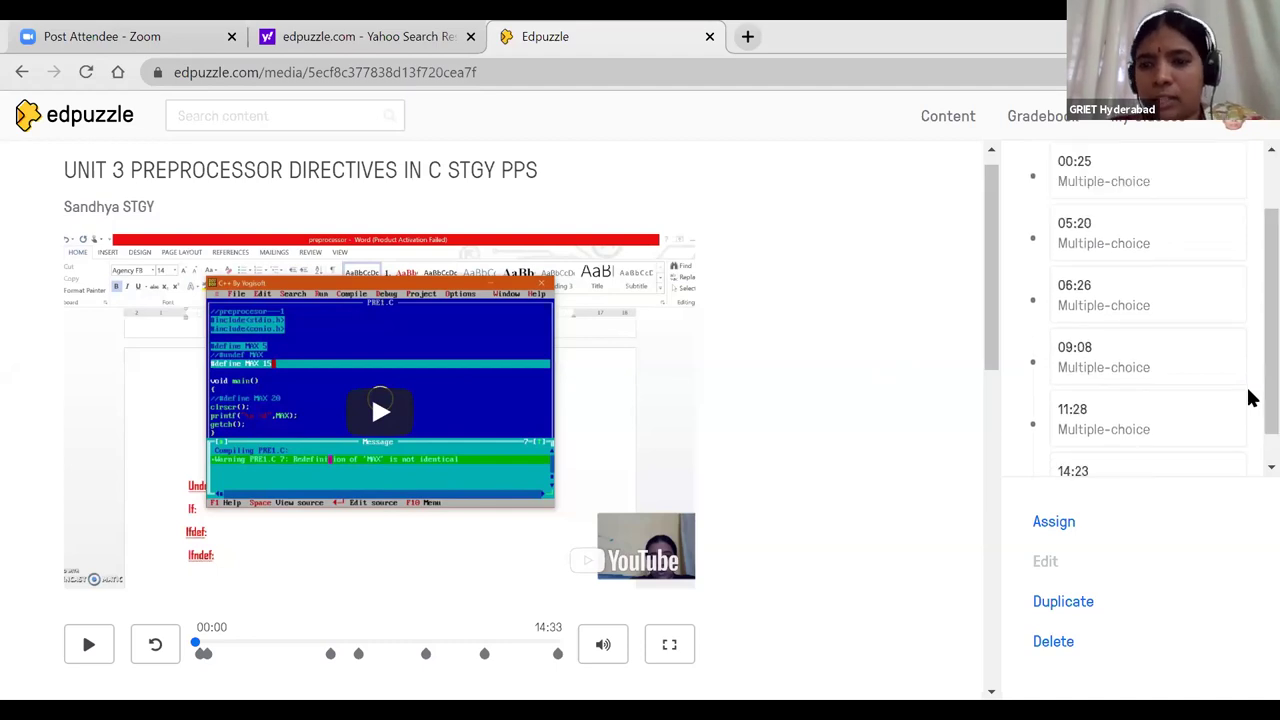
pyautogui.scroll(-1, 1250, 420)
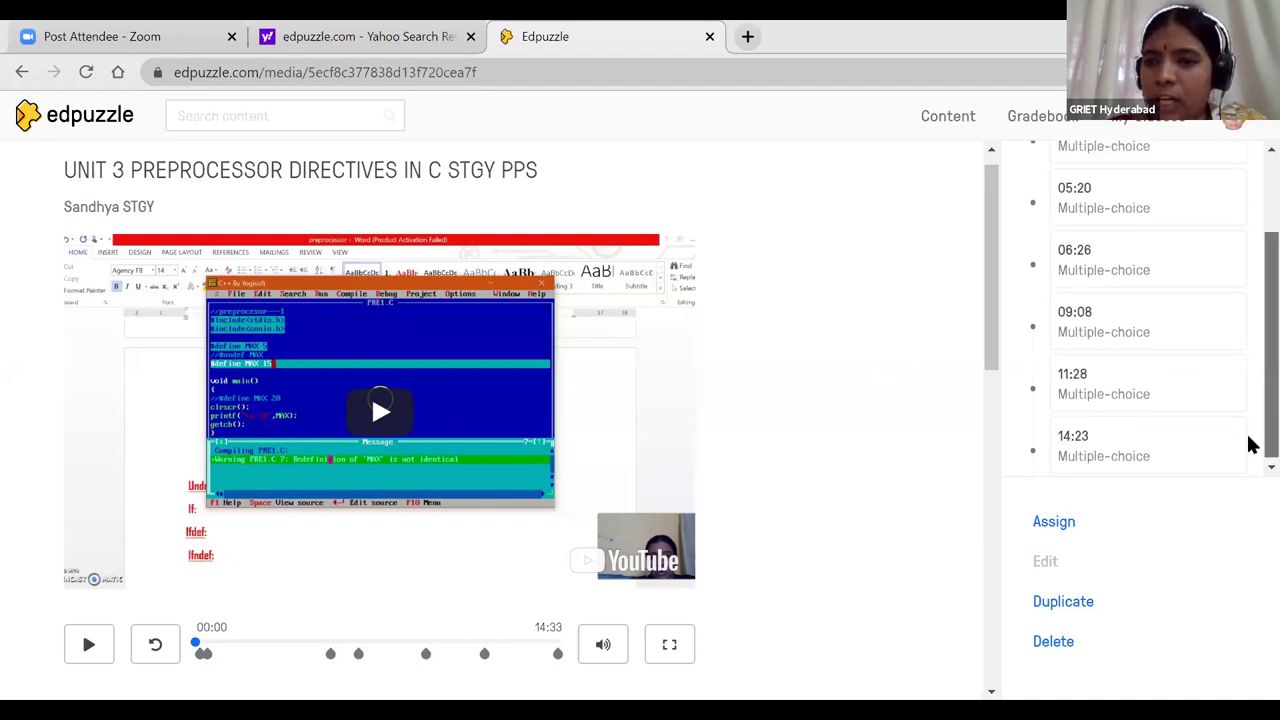
pyautogui.moveTo(1248, 444); pyautogui.dragTo(1250, 275)
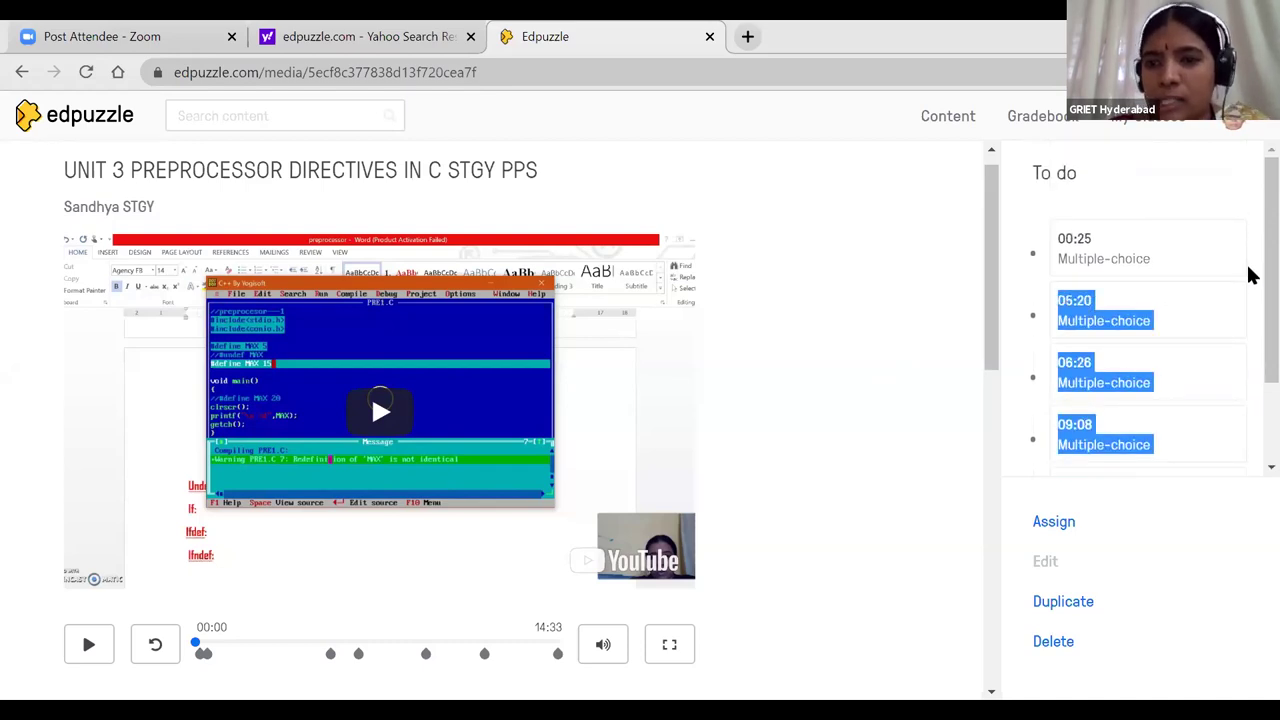
pyautogui.scroll(-3, 1250, 444)
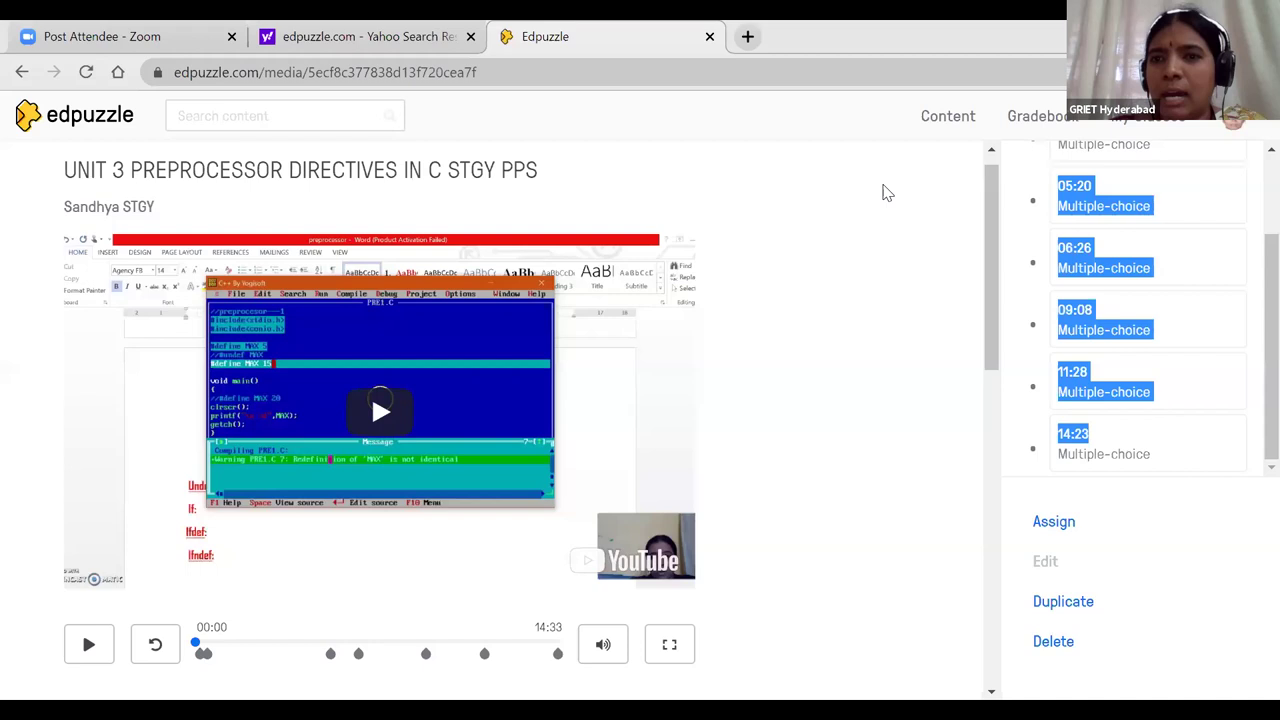
# Scroll through the student rows in the DAY 6 DEMO POTL FDP STGY gradebook, then return to My Classes.
pyautogui.click(1014, 114)
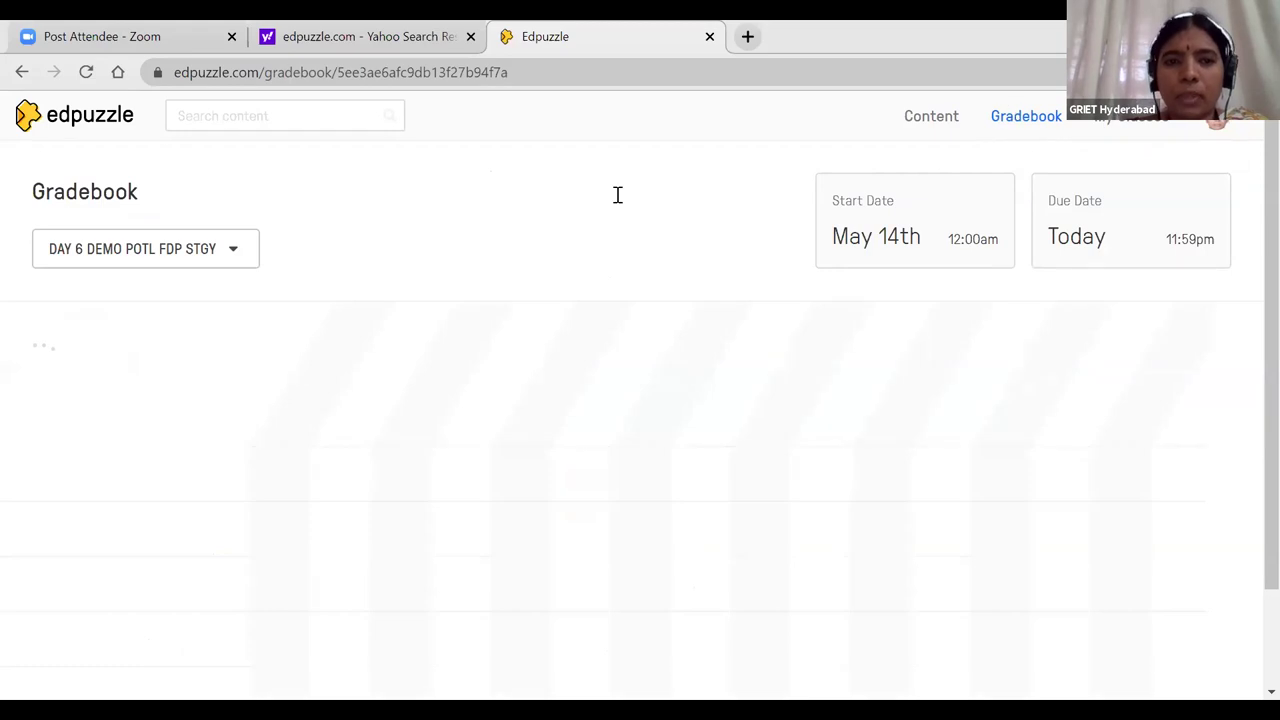
pyautogui.scroll(-2, 1250, 350)
pyautogui.scroll(-2, 1250, 380)
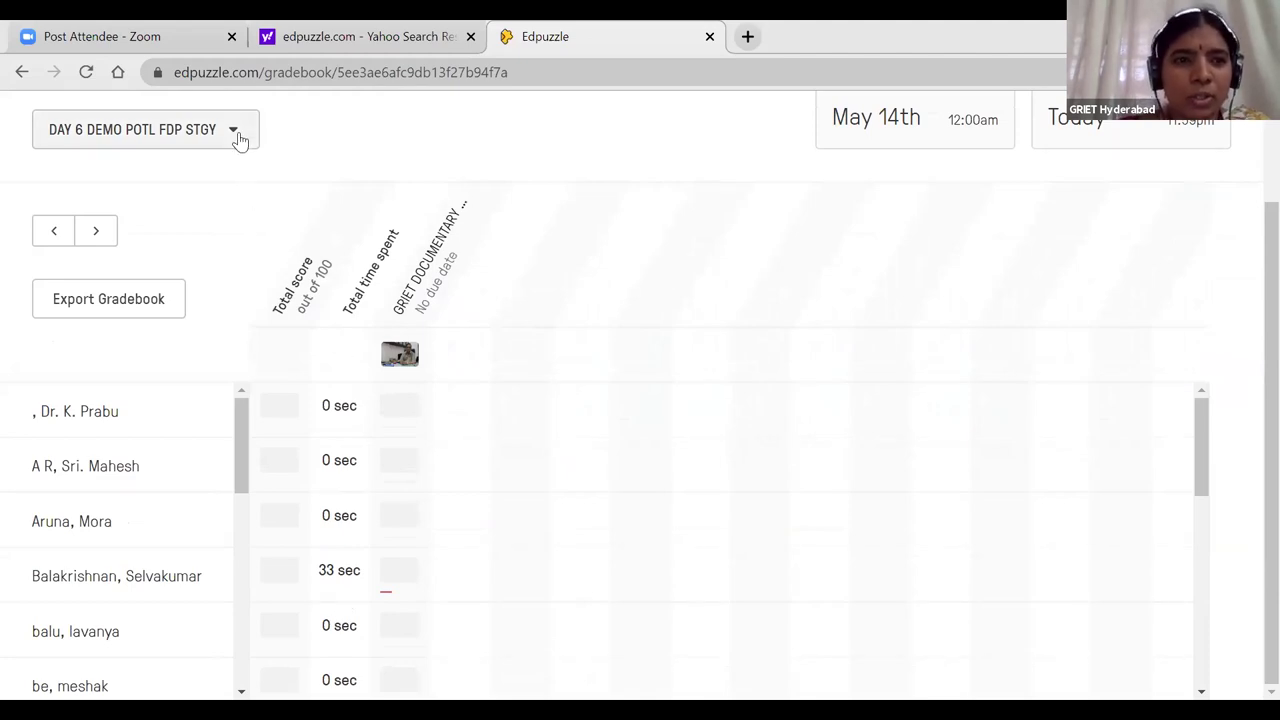
pyautogui.click(24, 80)
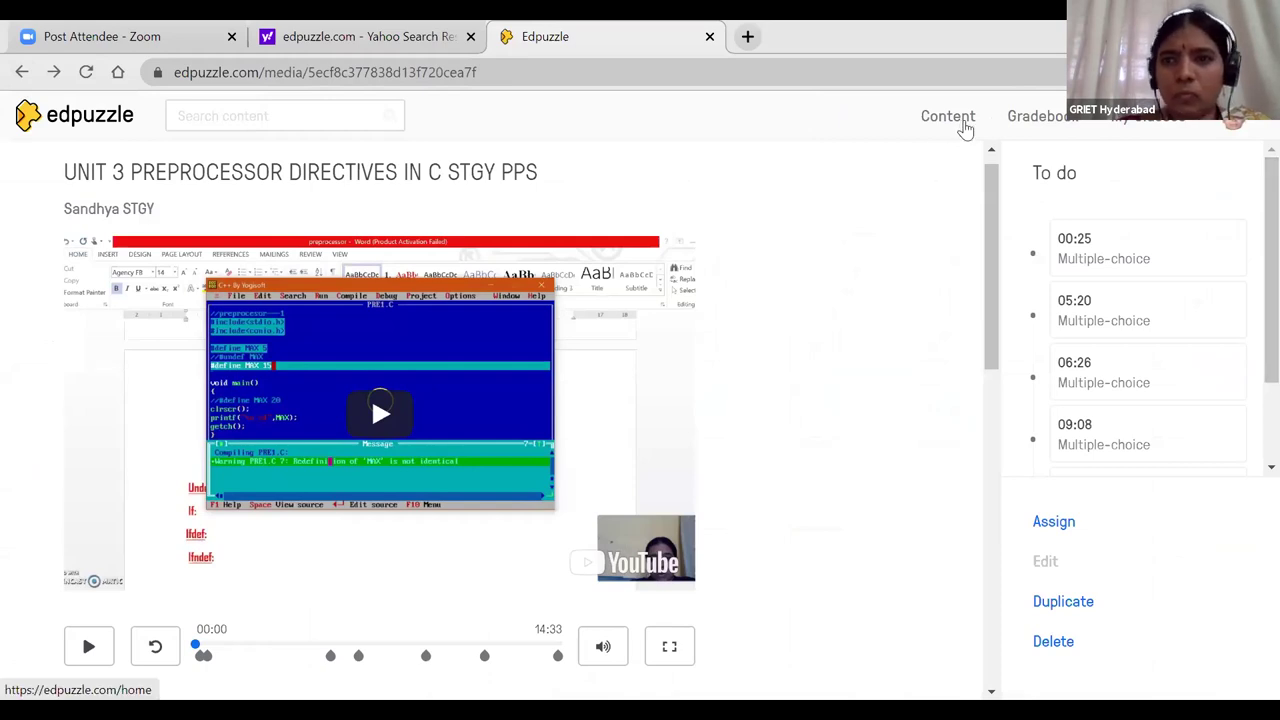
pyautogui.click(1163, 117)
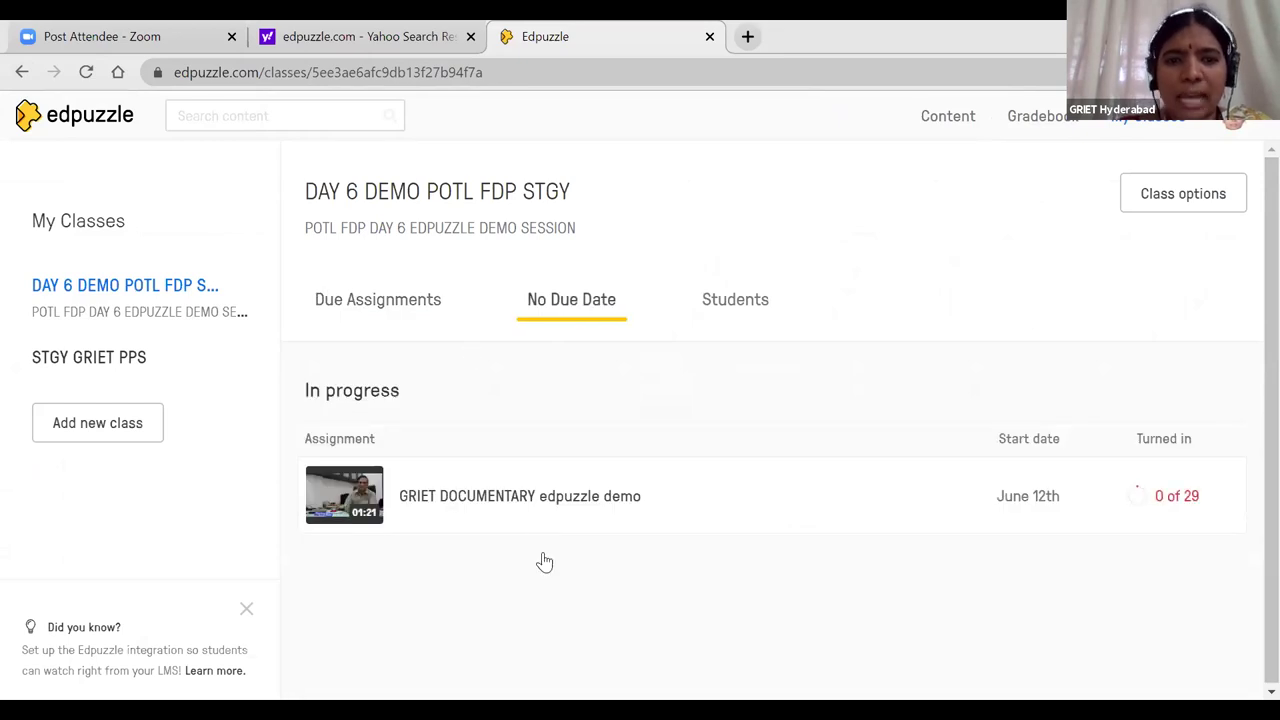
# Open STGY GRIET PPS and point out the graded UNIT 3 assignment, 33 of 67 turned in.
pyautogui.click(120, 360)
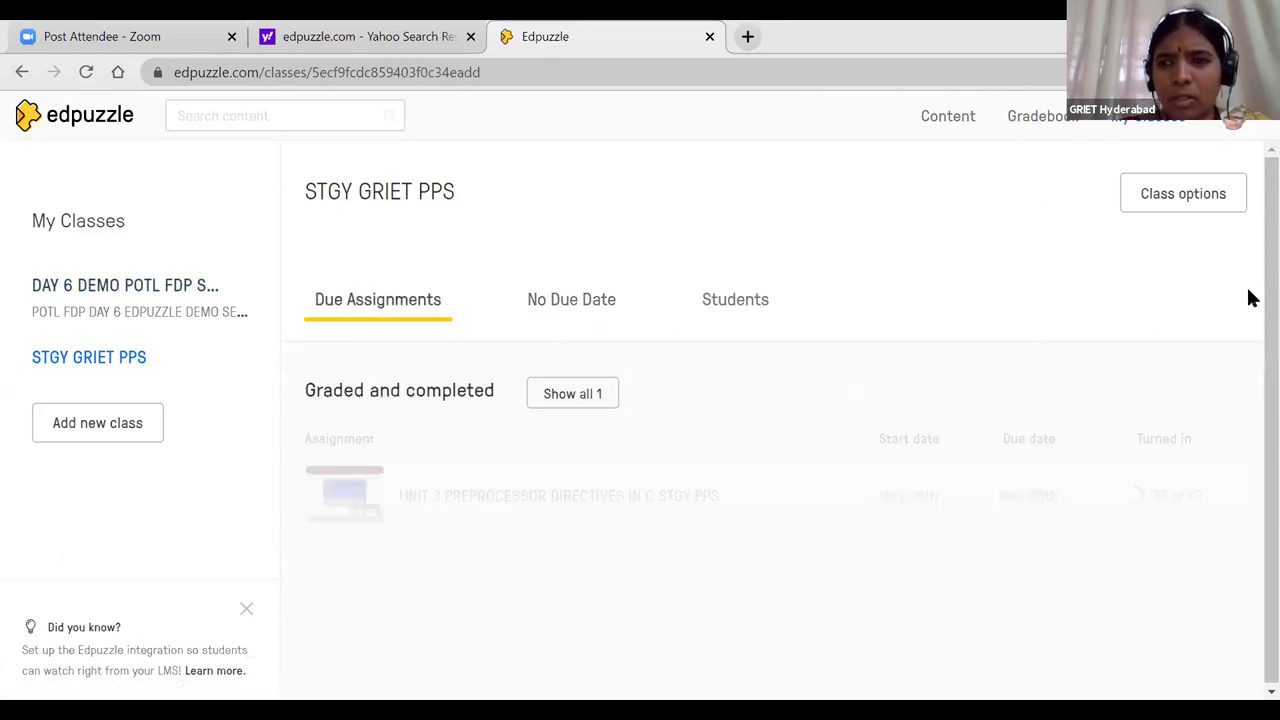
pyautogui.moveTo(1250, 298); pyautogui.dragTo(1250, 360)
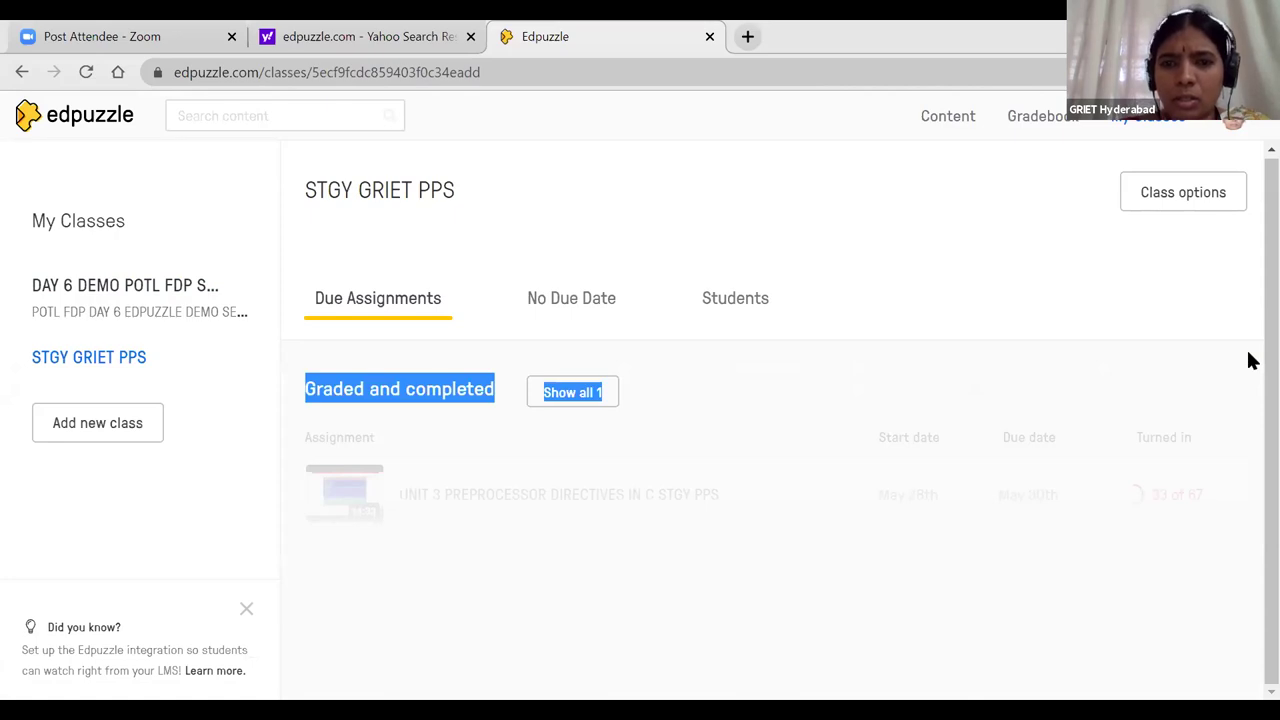
pyautogui.click(807, 594)
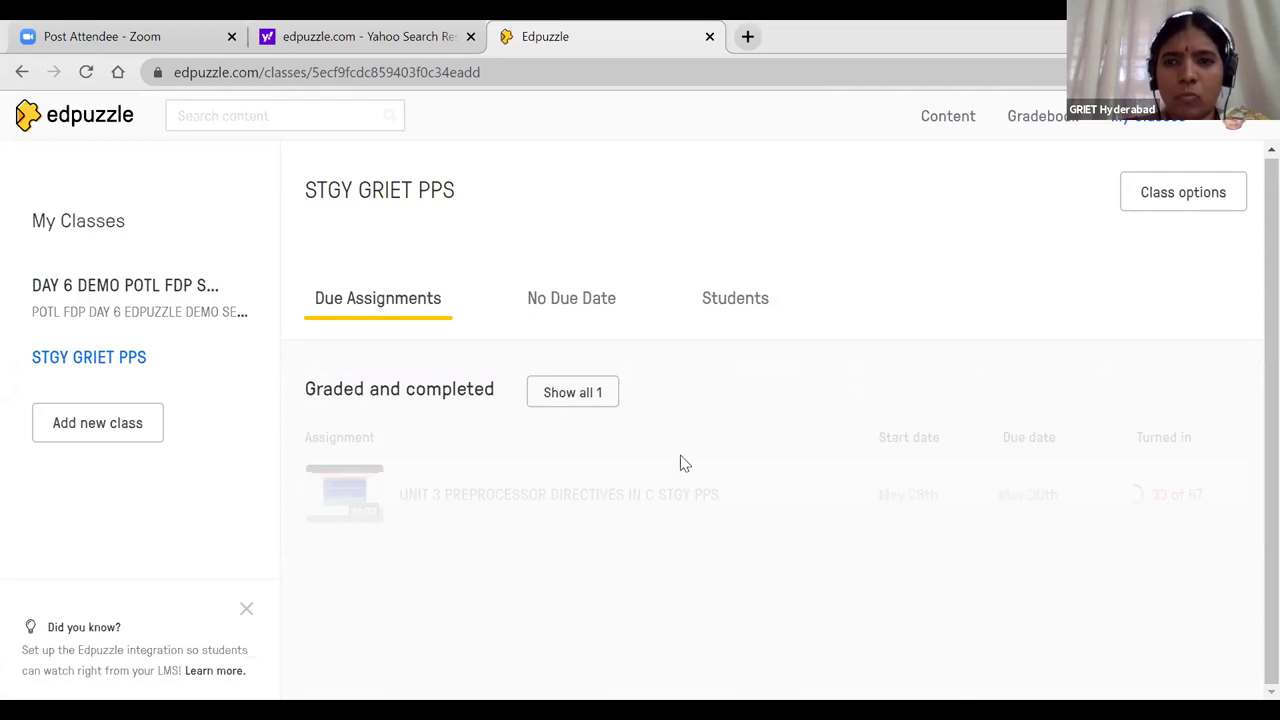
pyautogui.click(1048, 113)
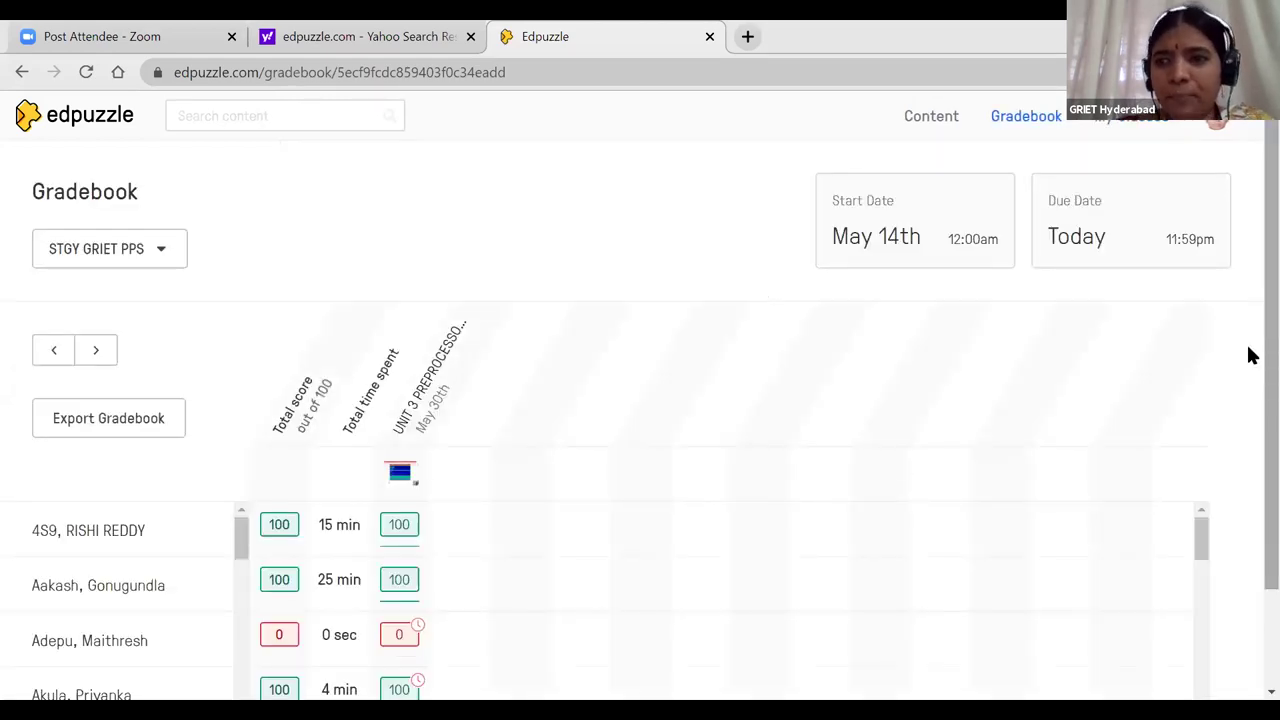
pyautogui.scroll(-1, 1250, 465)
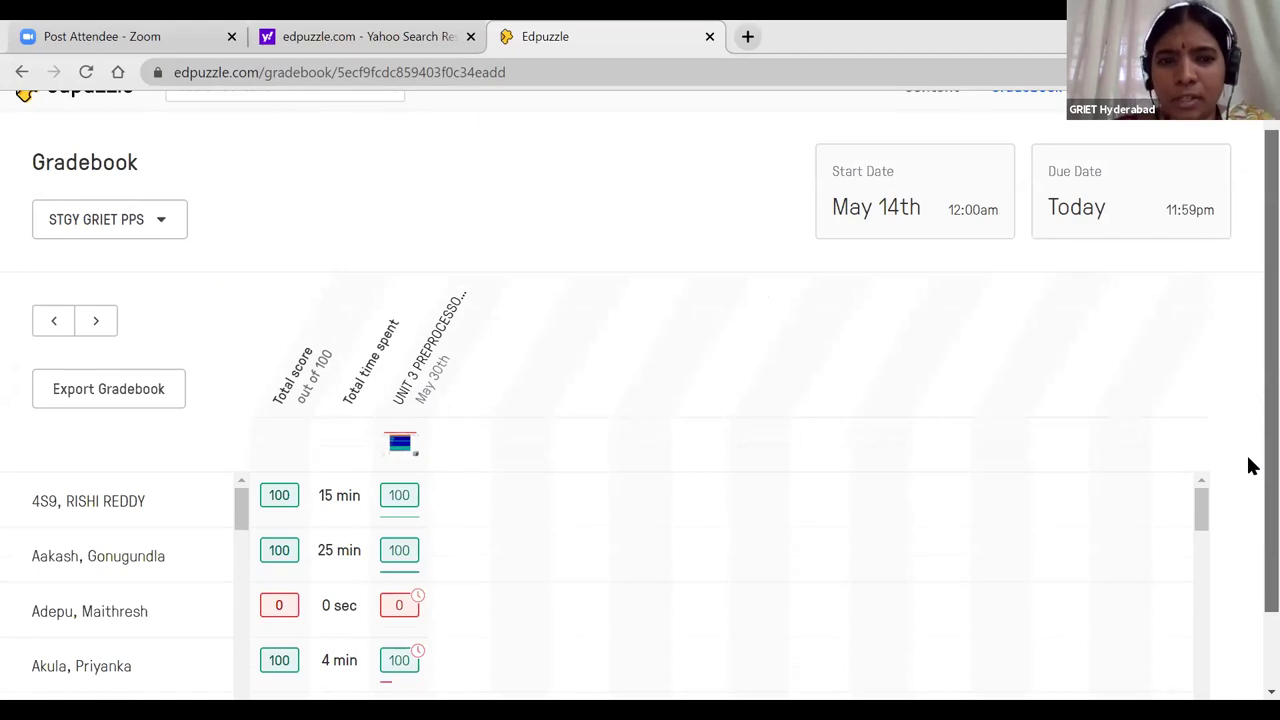
pyautogui.scroll(-2, 1250, 465)
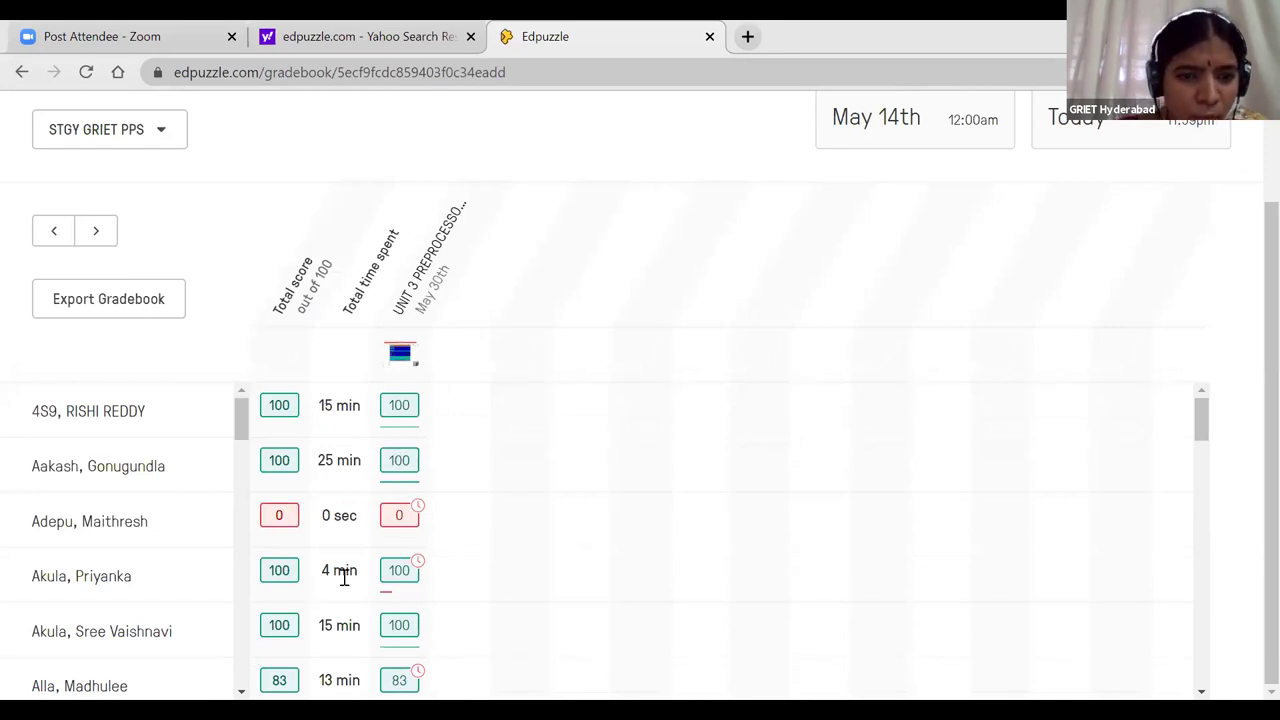
pyautogui.moveTo(322, 678); pyautogui.dragTo(366, 677)
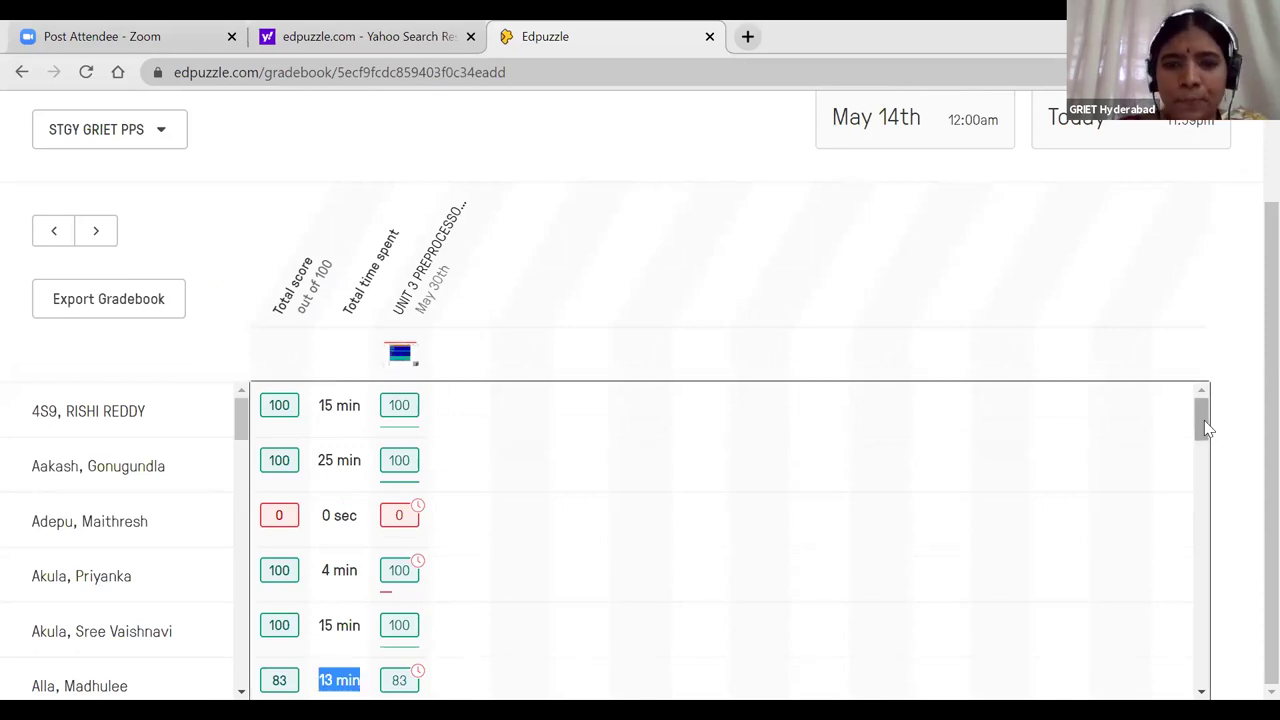
pyautogui.moveTo(1211, 466); pyautogui.dragTo(1185, 395)
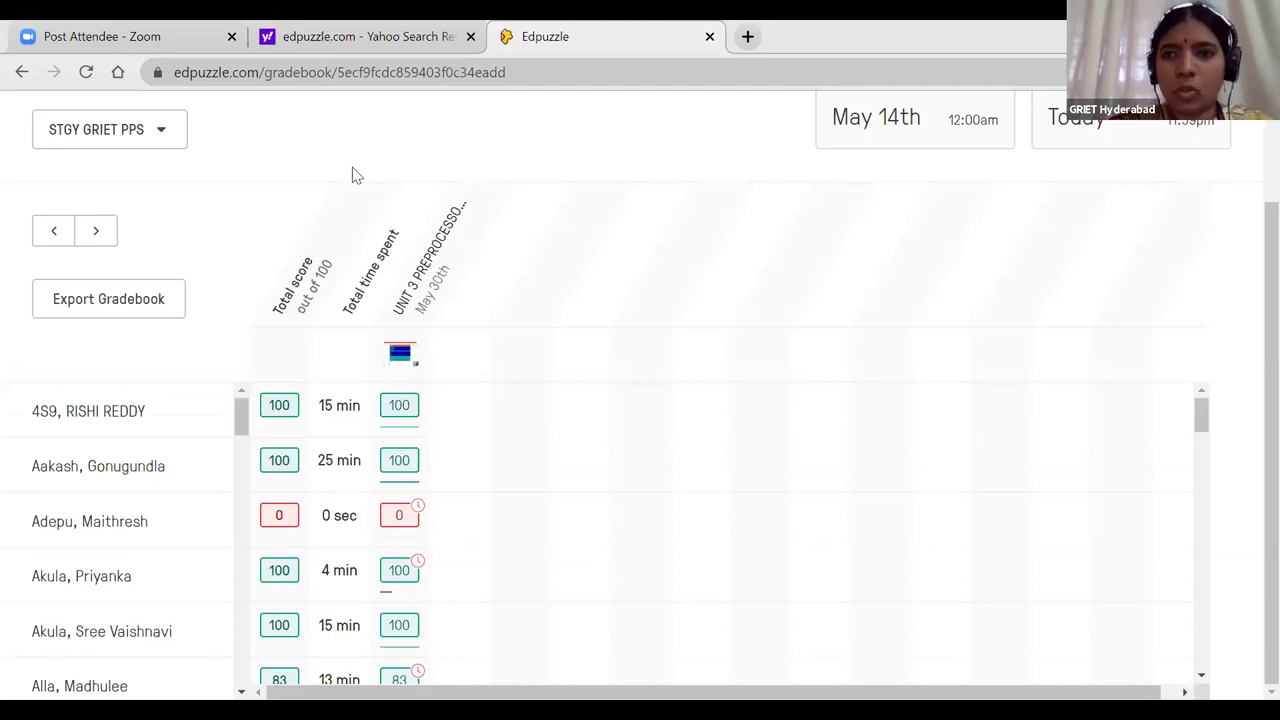
pyautogui.scroll(2, 1118, 127)
pyautogui.click(1118, 127)
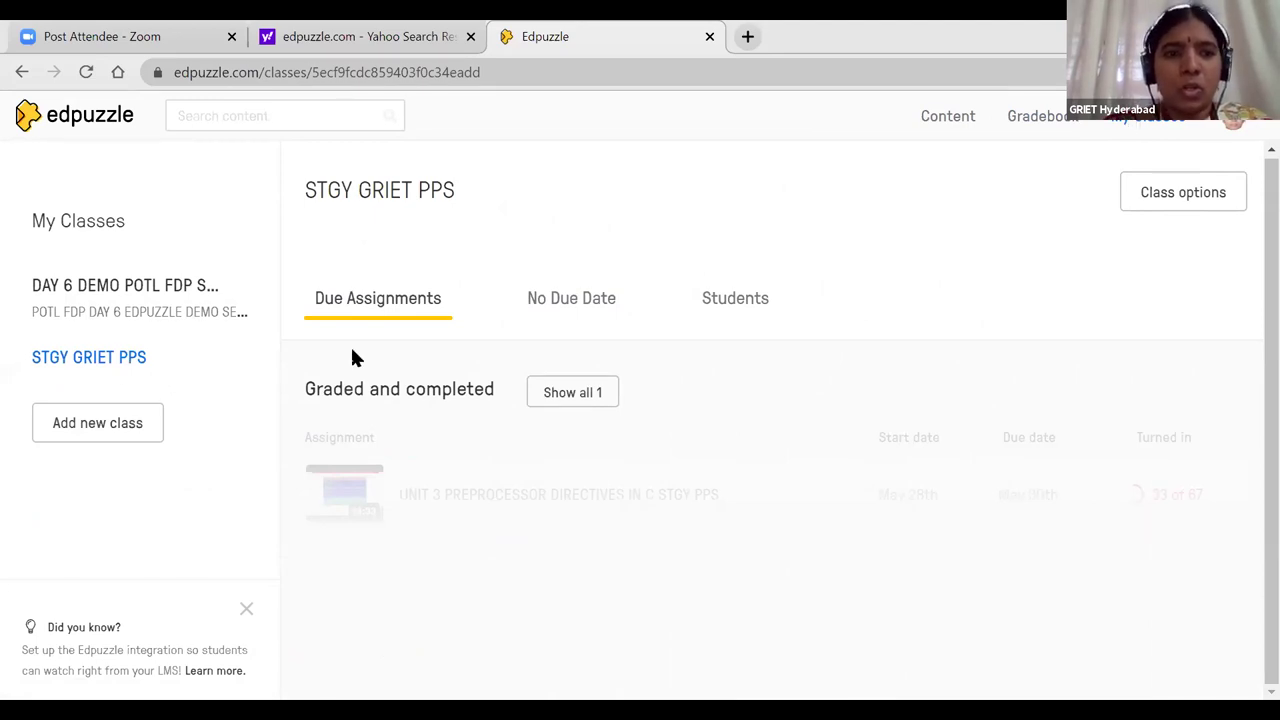
# Open the DAY 6 DEMO POTL FDP STGY class and the GRIET DOCUMENTARY assignment's student progress page.
pyautogui.click(105, 287)
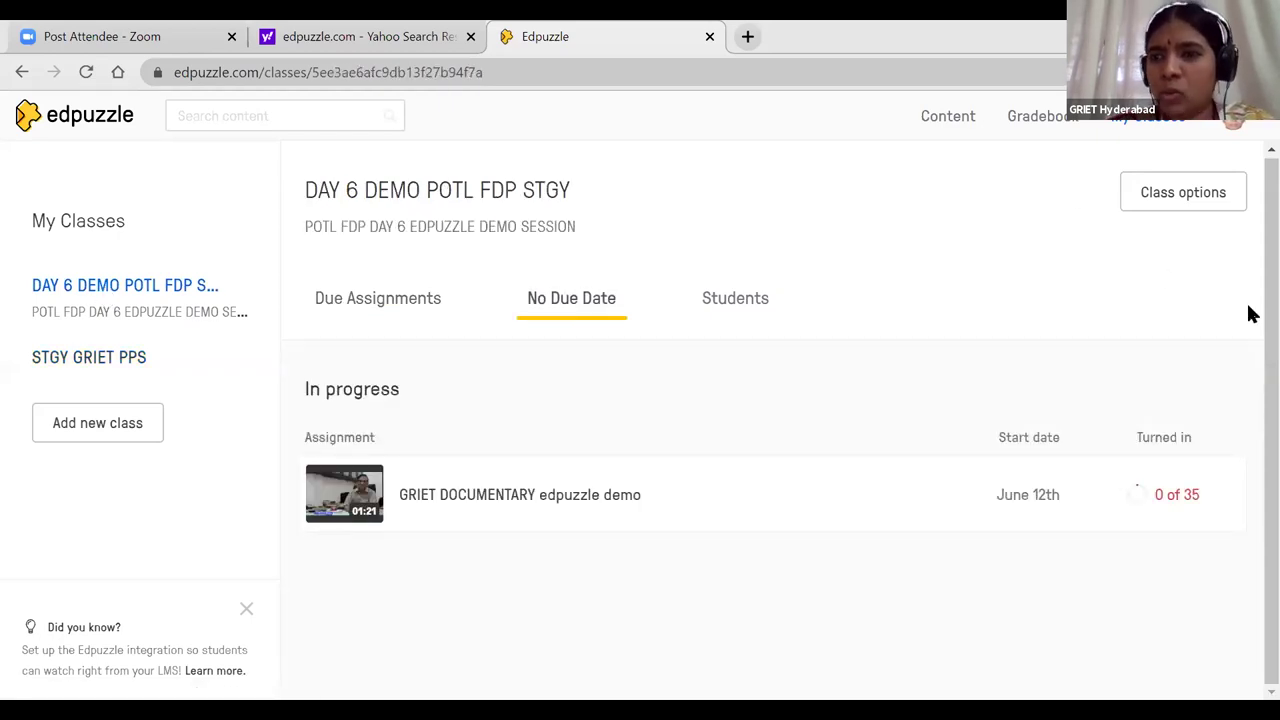
pyautogui.tripleClick(1248, 505)
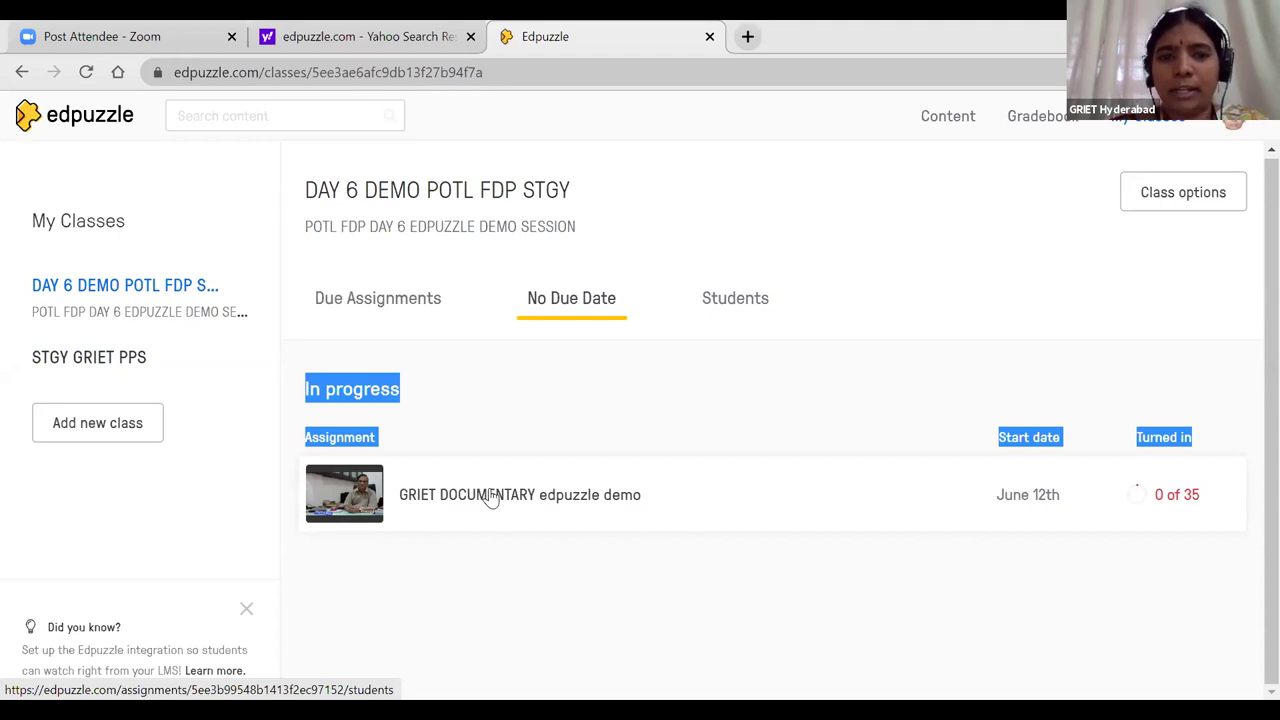
pyautogui.click(491, 498)
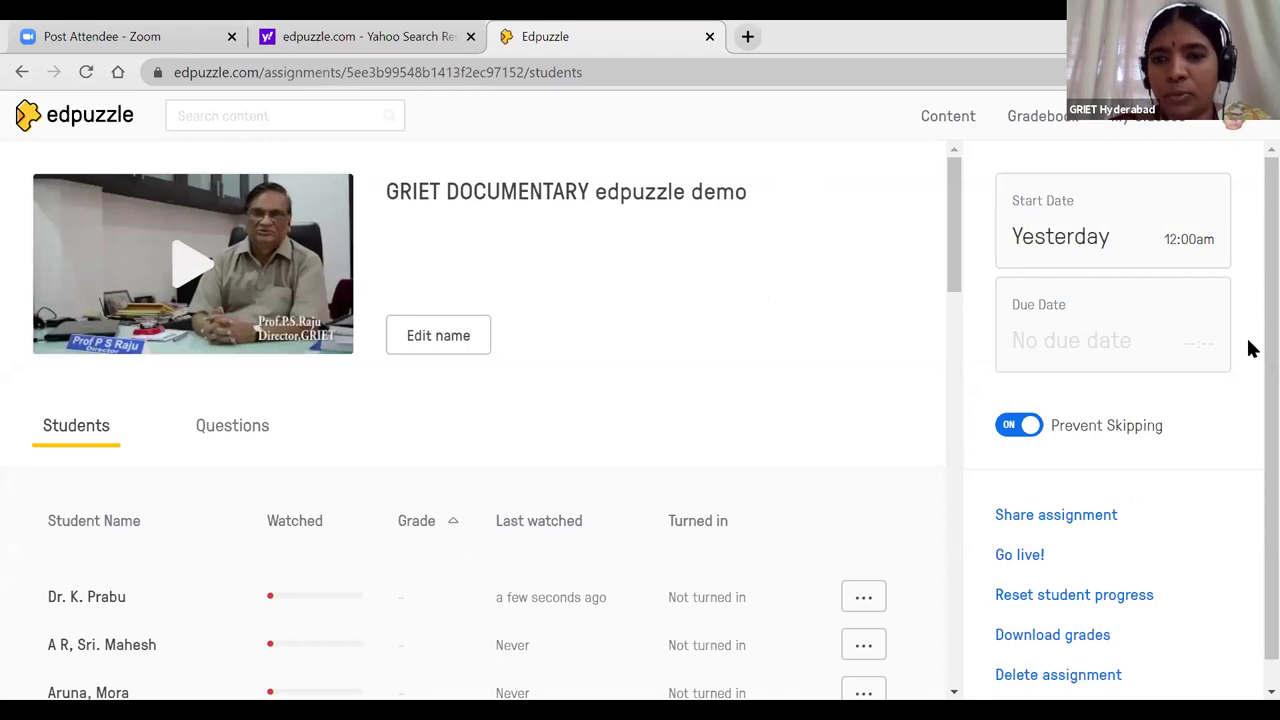
pyautogui.scroll(-1, 1254, 414)
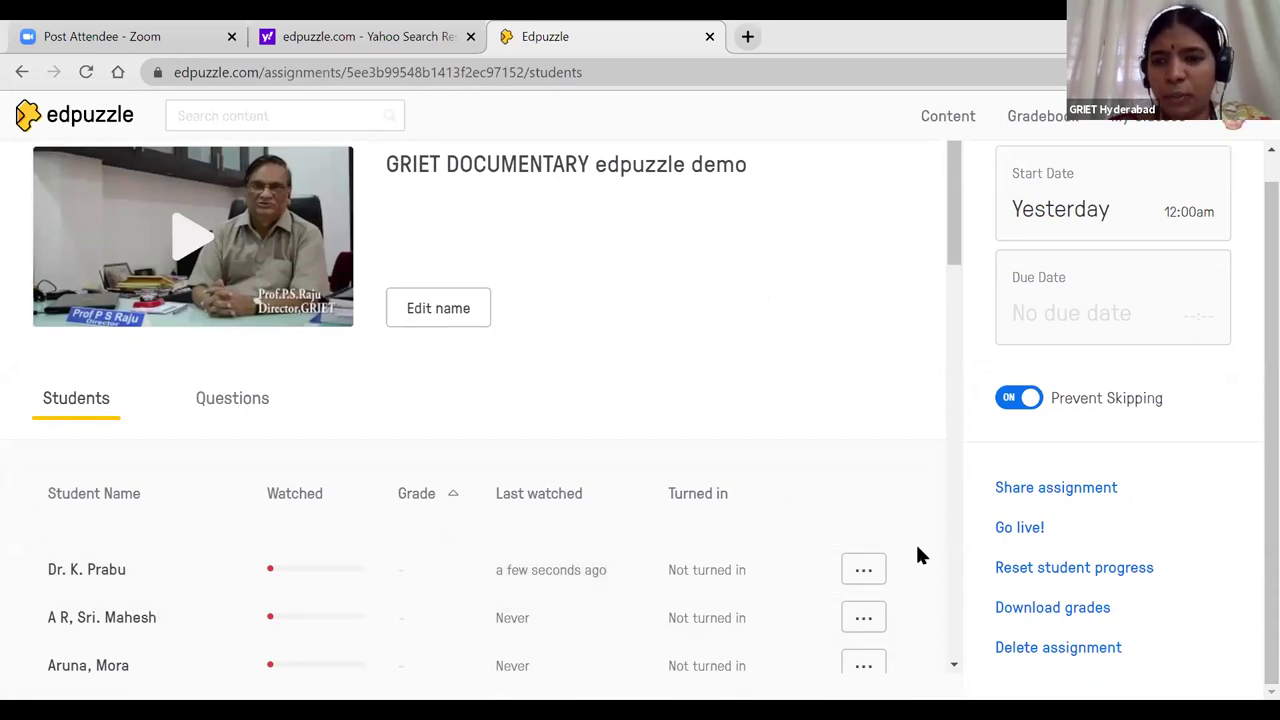
pyautogui.scroll(-10, 956, 411)
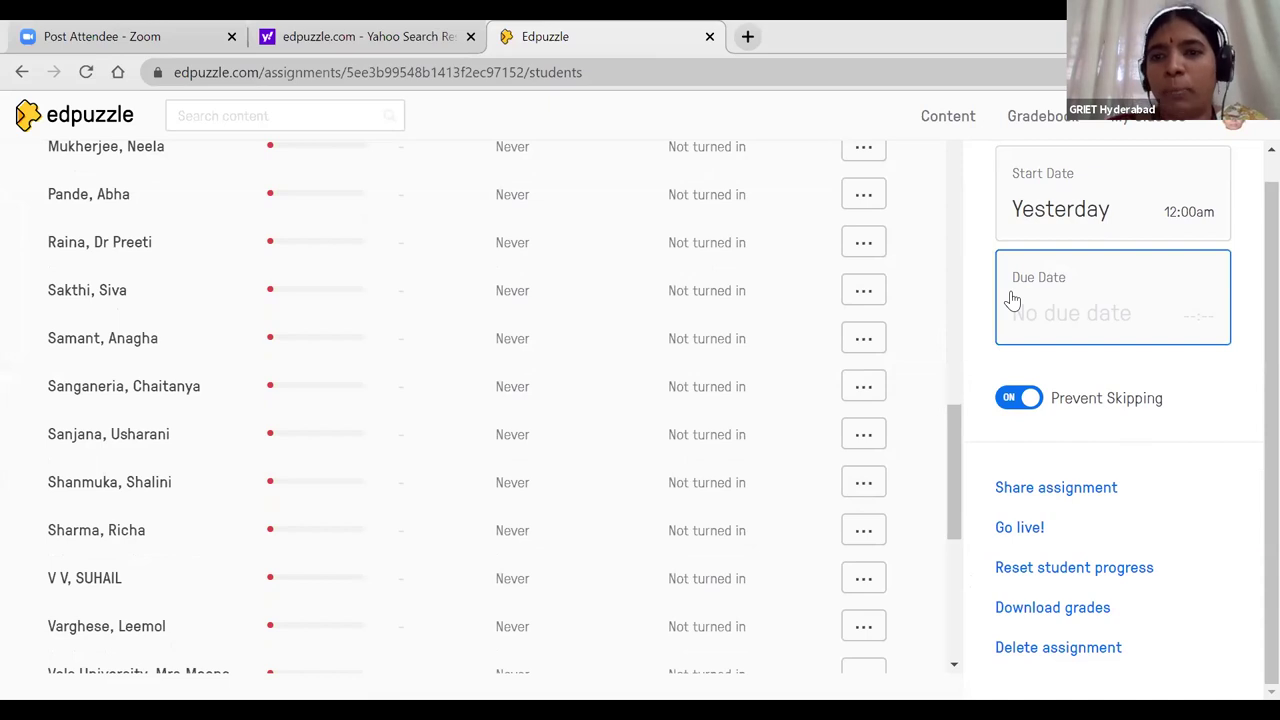
pyautogui.click(1194, 403)
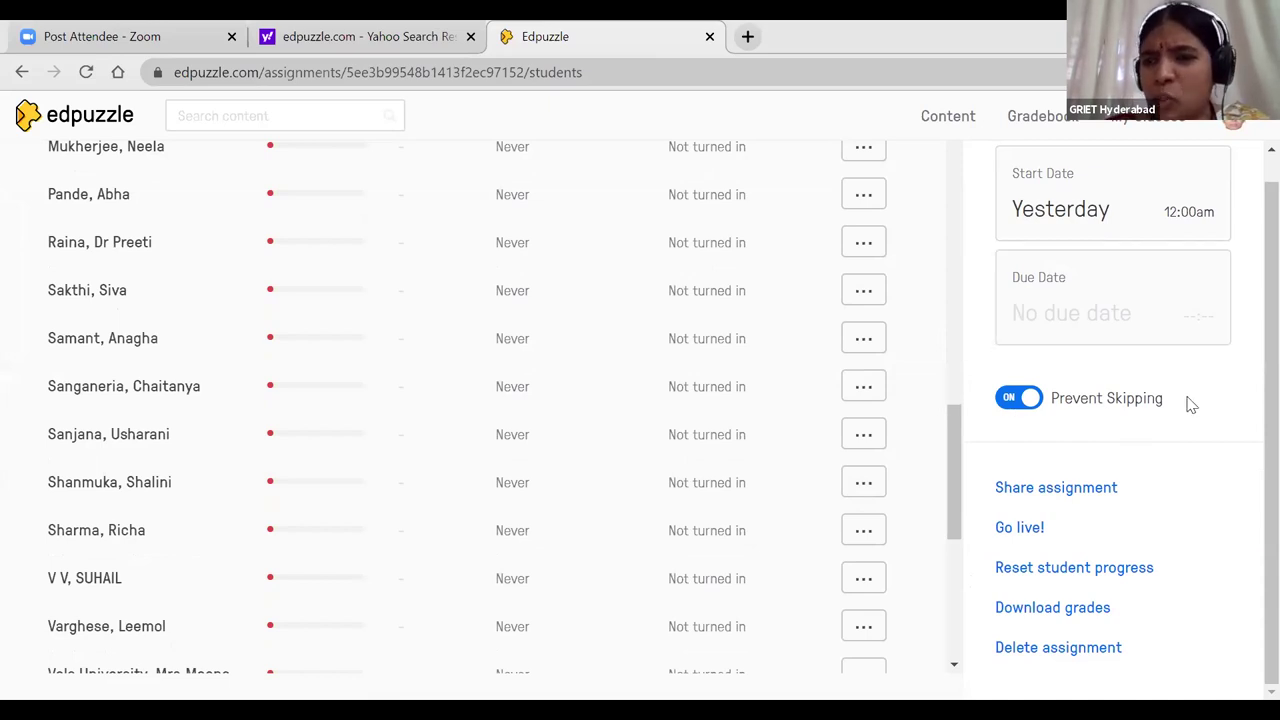
pyautogui.tripleClick(1056, 412)
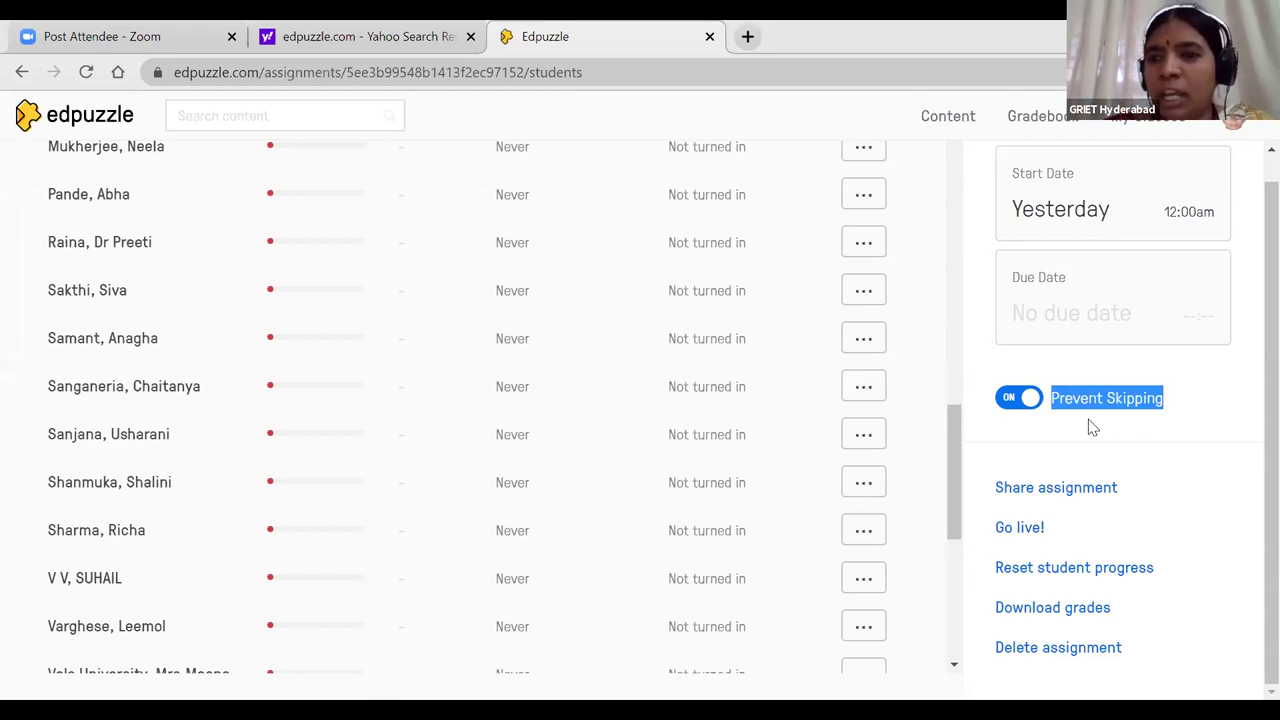
pyautogui.click(1207, 396)
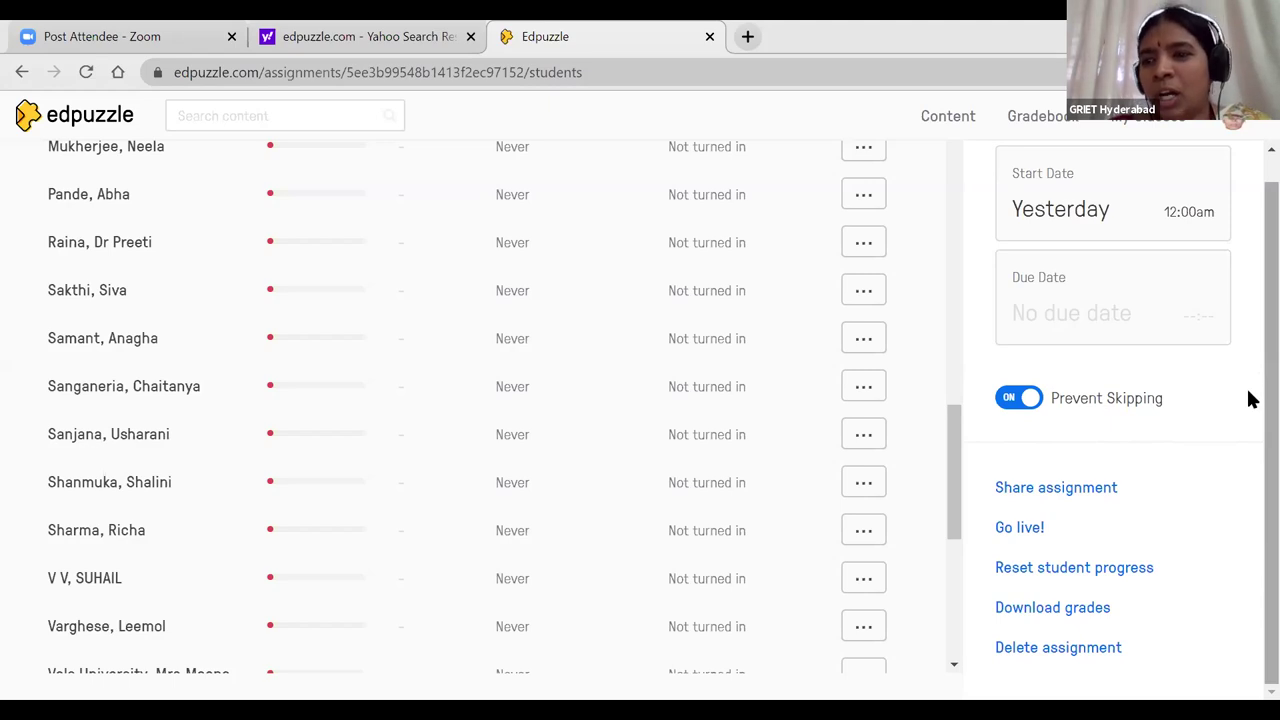
pyautogui.scroll(1, 1249, 260)
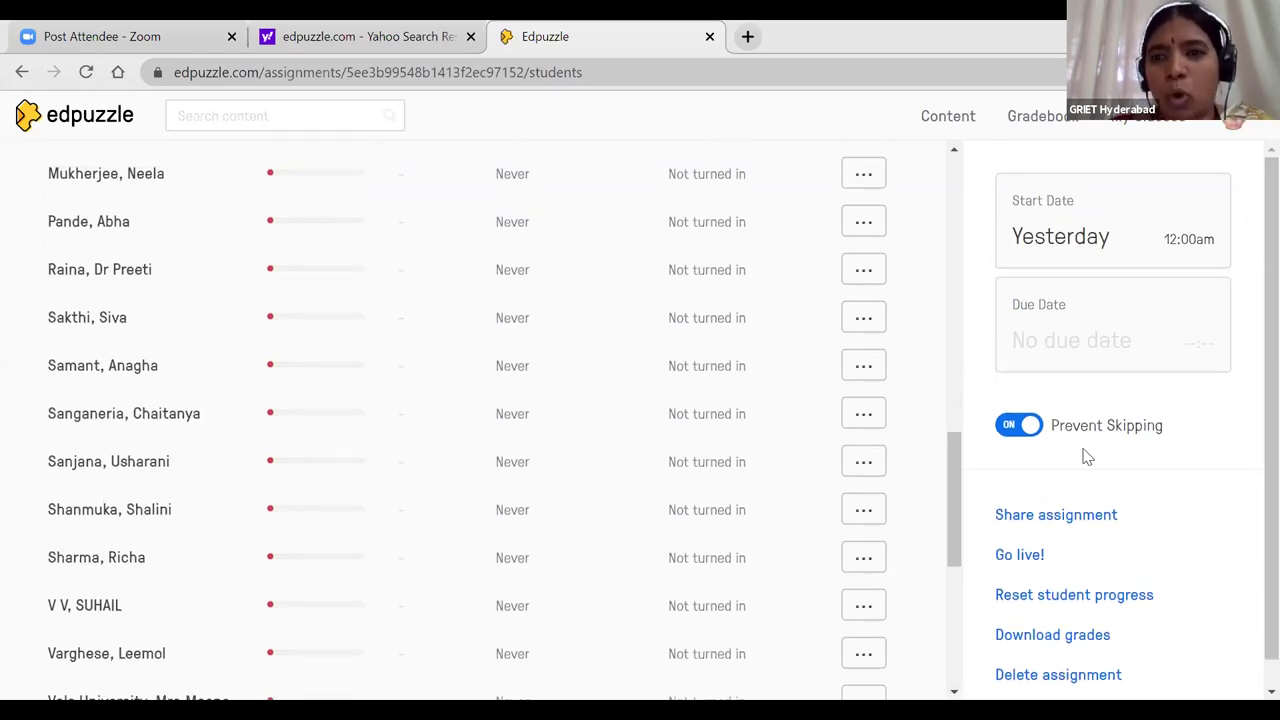
# Switch Prevent Skipping from ON to OFF and review the students, all still not turned in.
pyautogui.click(1010, 430)
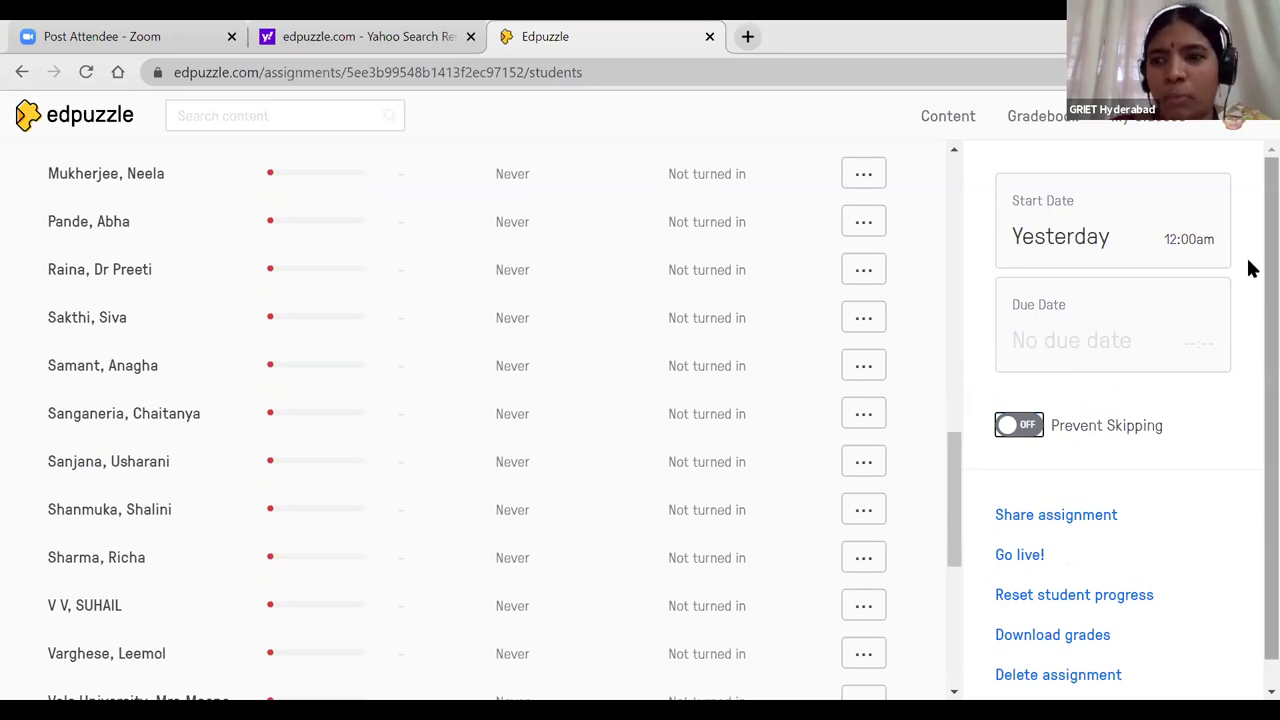
pyautogui.scroll(-1, 1250, 320)
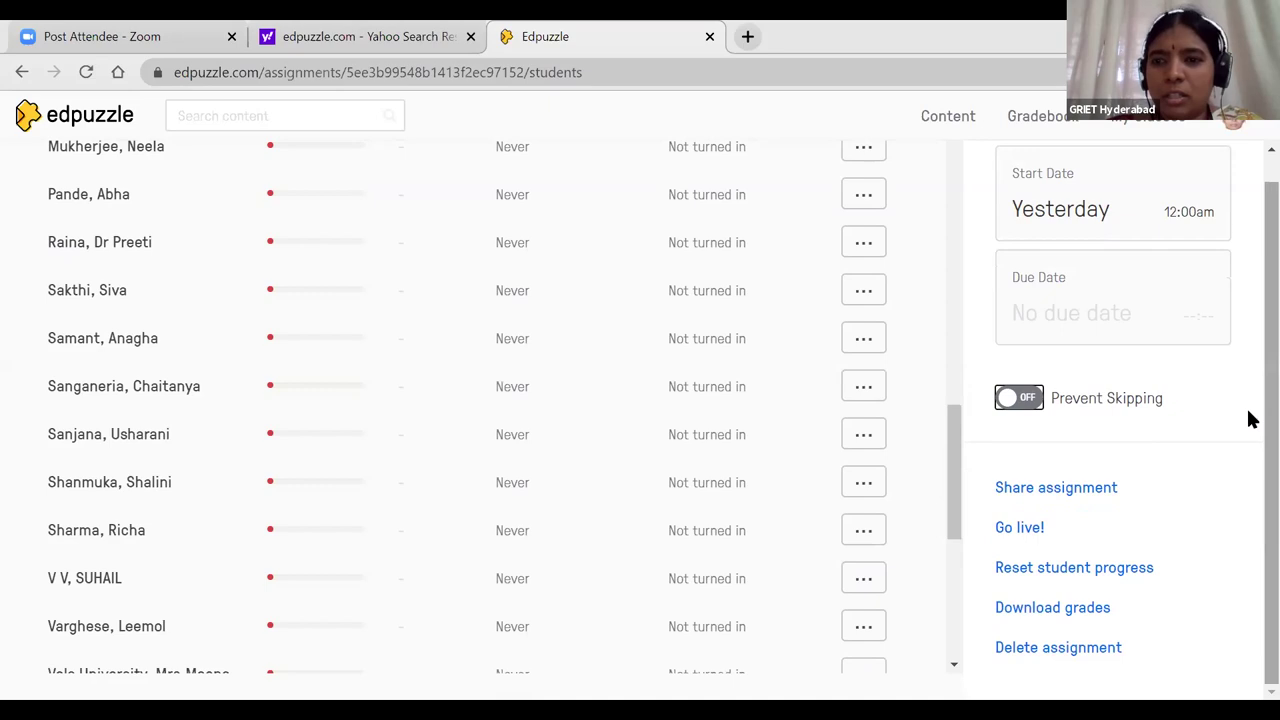
pyautogui.scroll(1, 1250, 300)
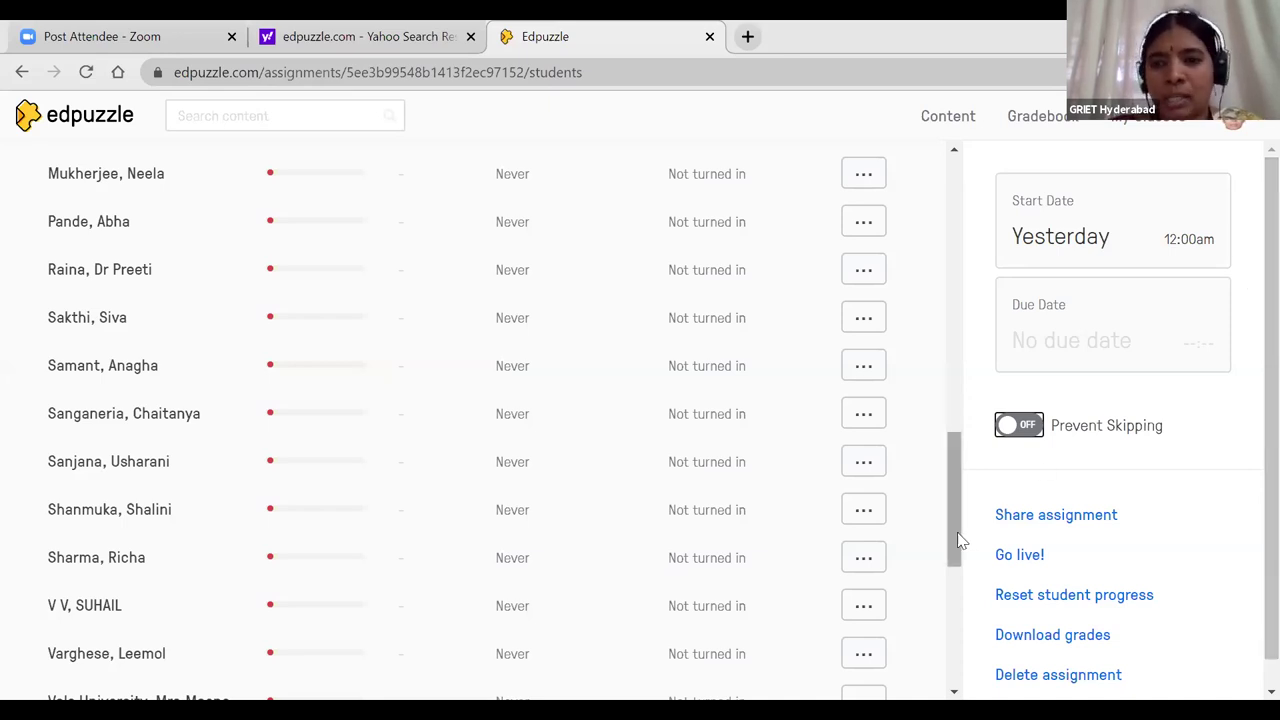
pyautogui.moveTo(955, 522); pyautogui.dragTo(958, 240)
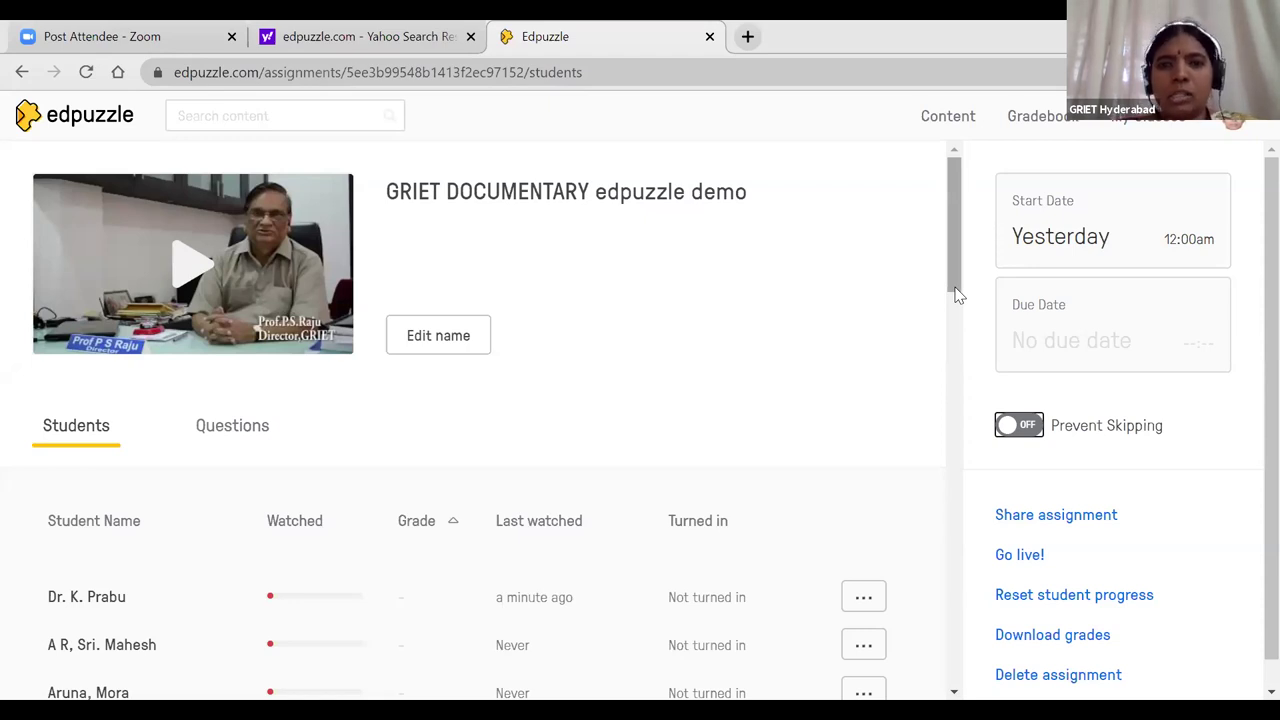
pyautogui.scroll(-1, 961, 322)
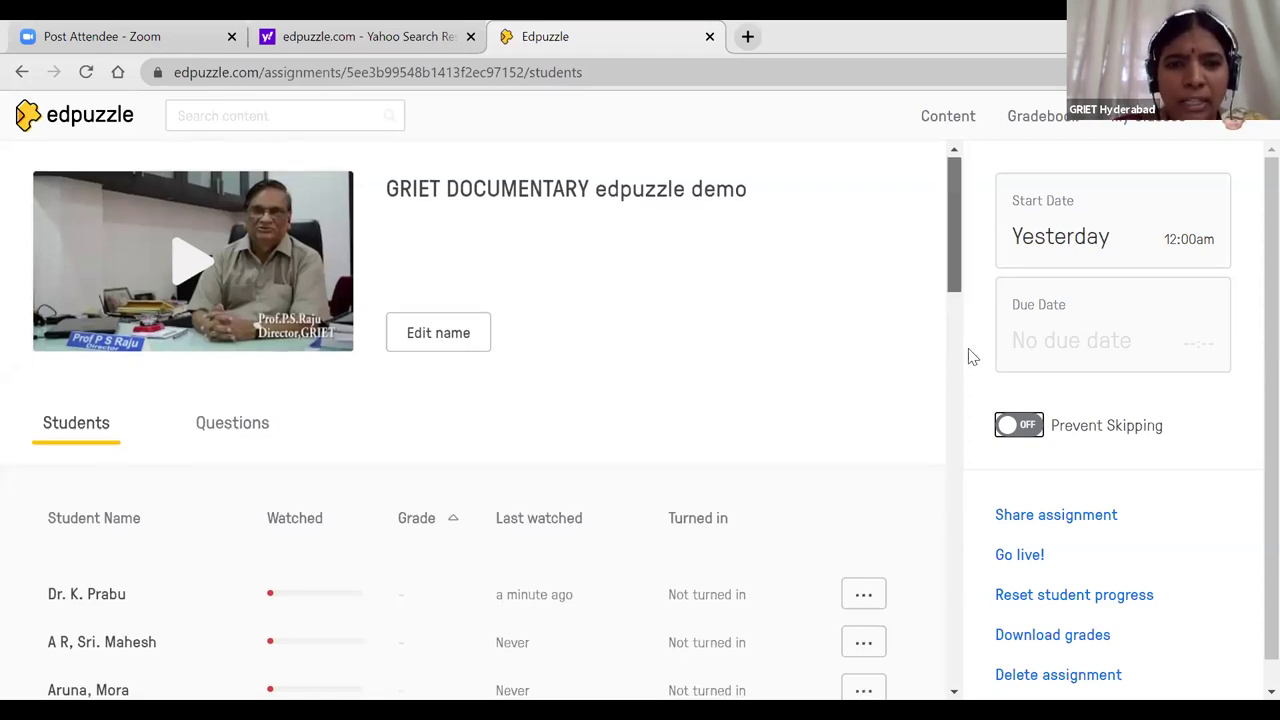
pyautogui.scroll(-3, 968, 357)
pyautogui.scroll(-6, 983, 460)
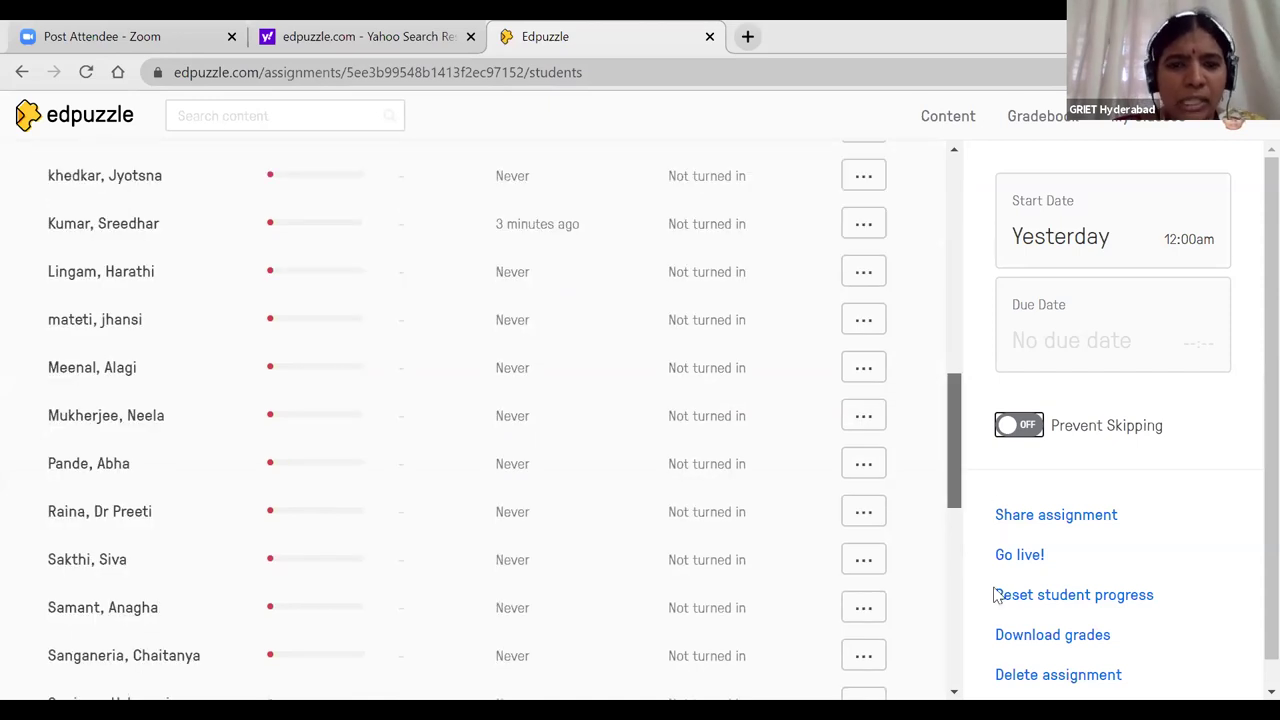
pyautogui.scroll(-7, 997, 620)
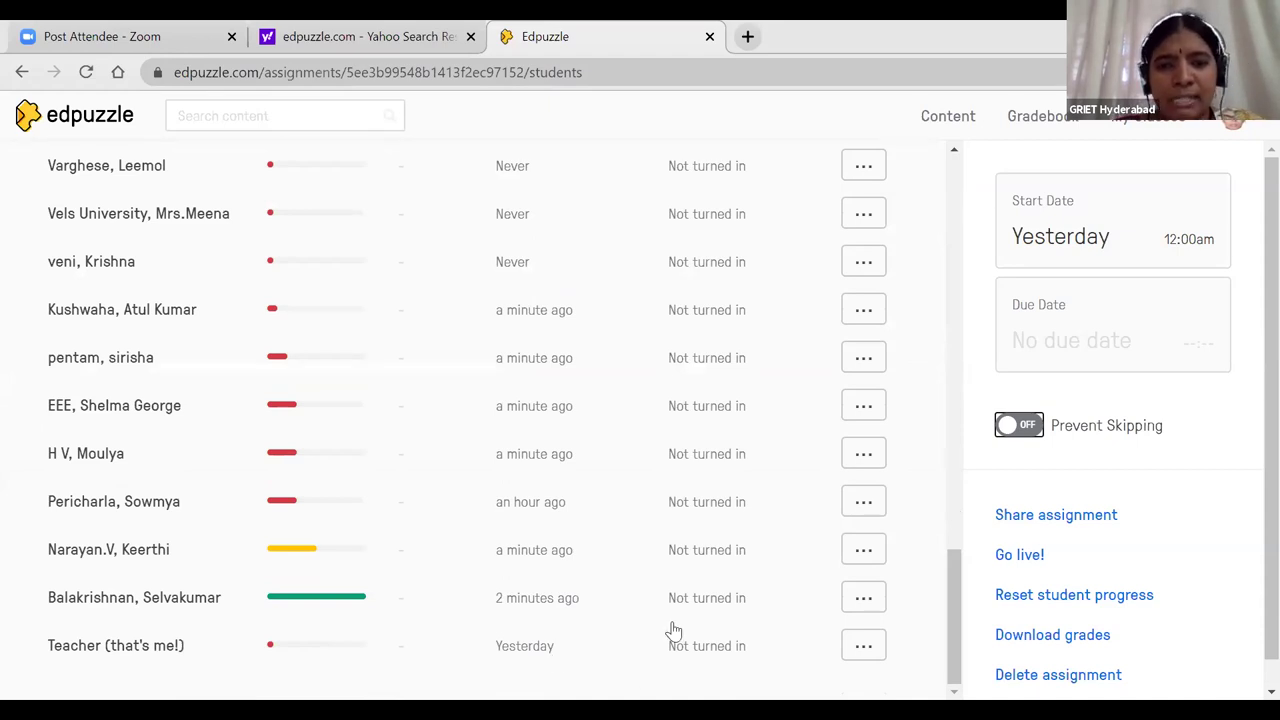
pyautogui.click(864, 599)
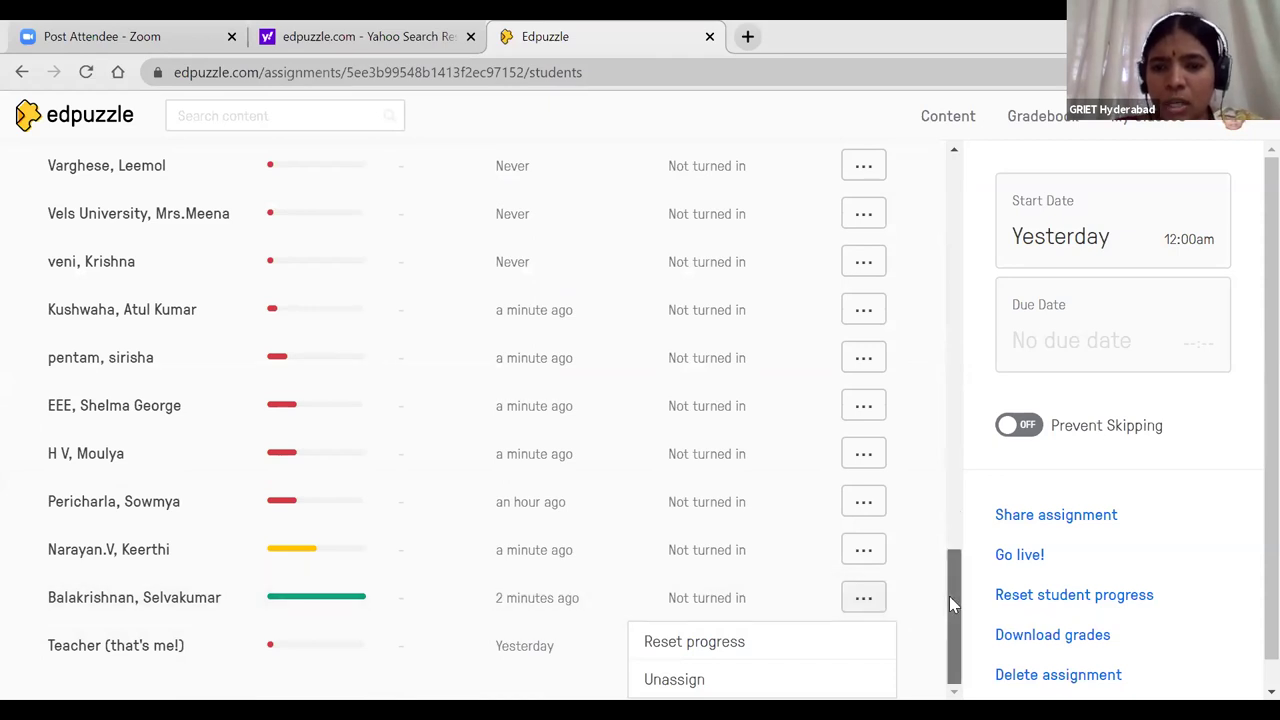
pyautogui.click(923, 523)
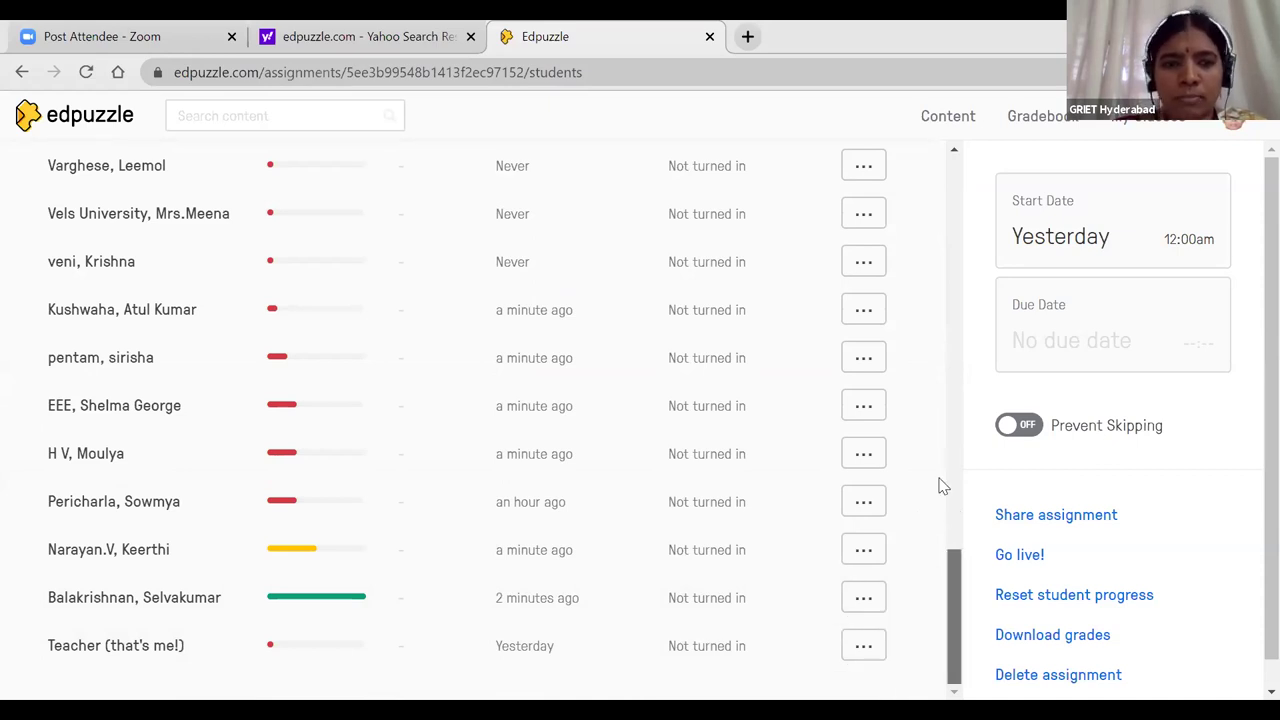
pyautogui.scroll(4, 943, 488)
pyautogui.scroll(-4, 939, 493)
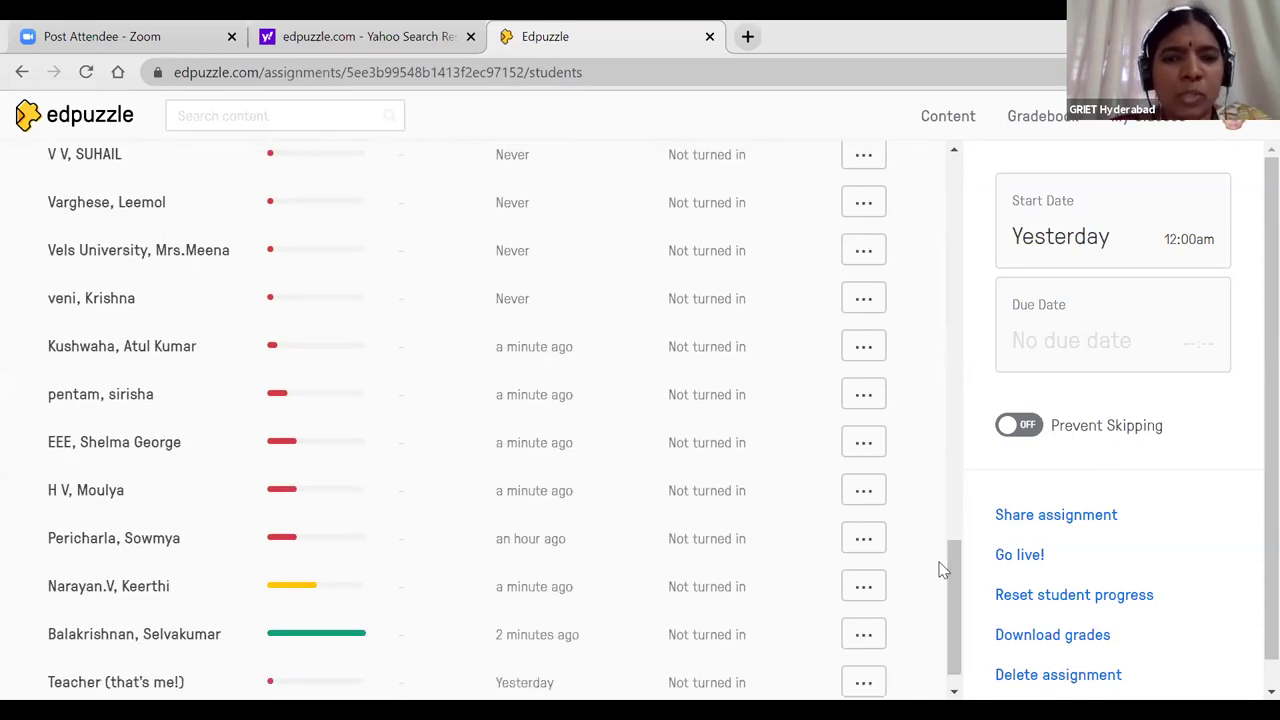
pyautogui.moveTo(958, 573); pyautogui.dragTo(950, 180)
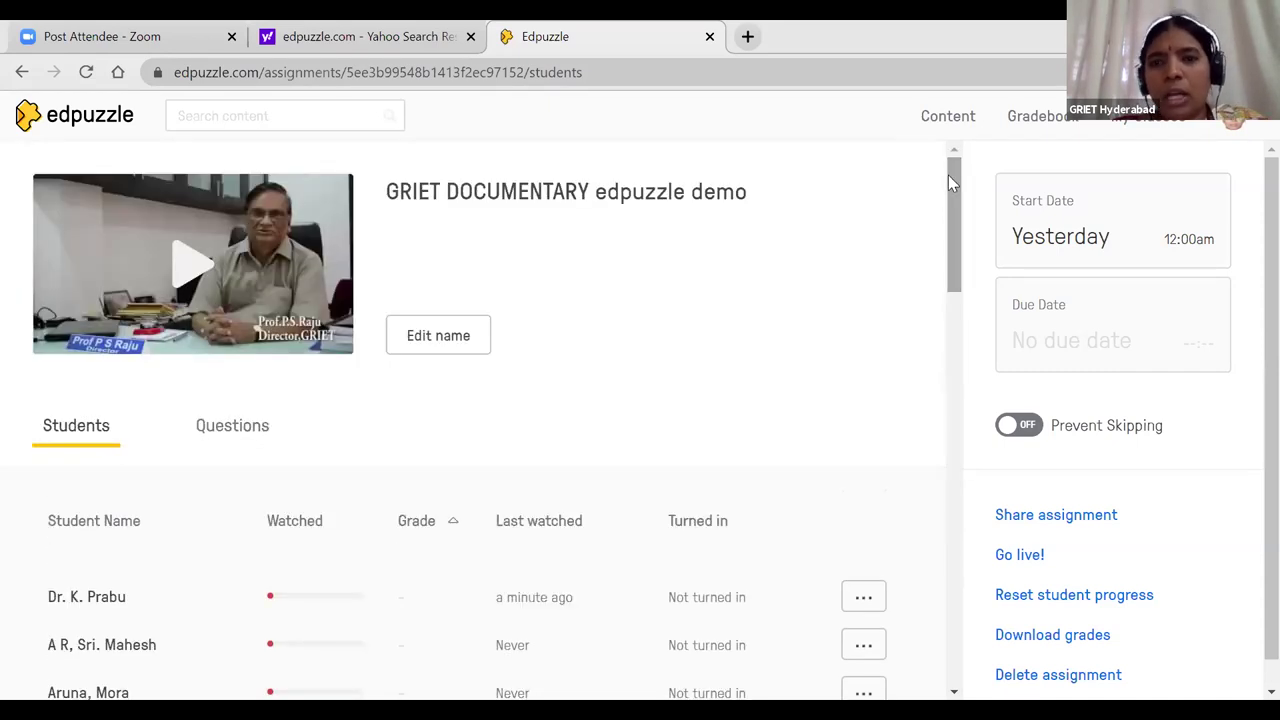
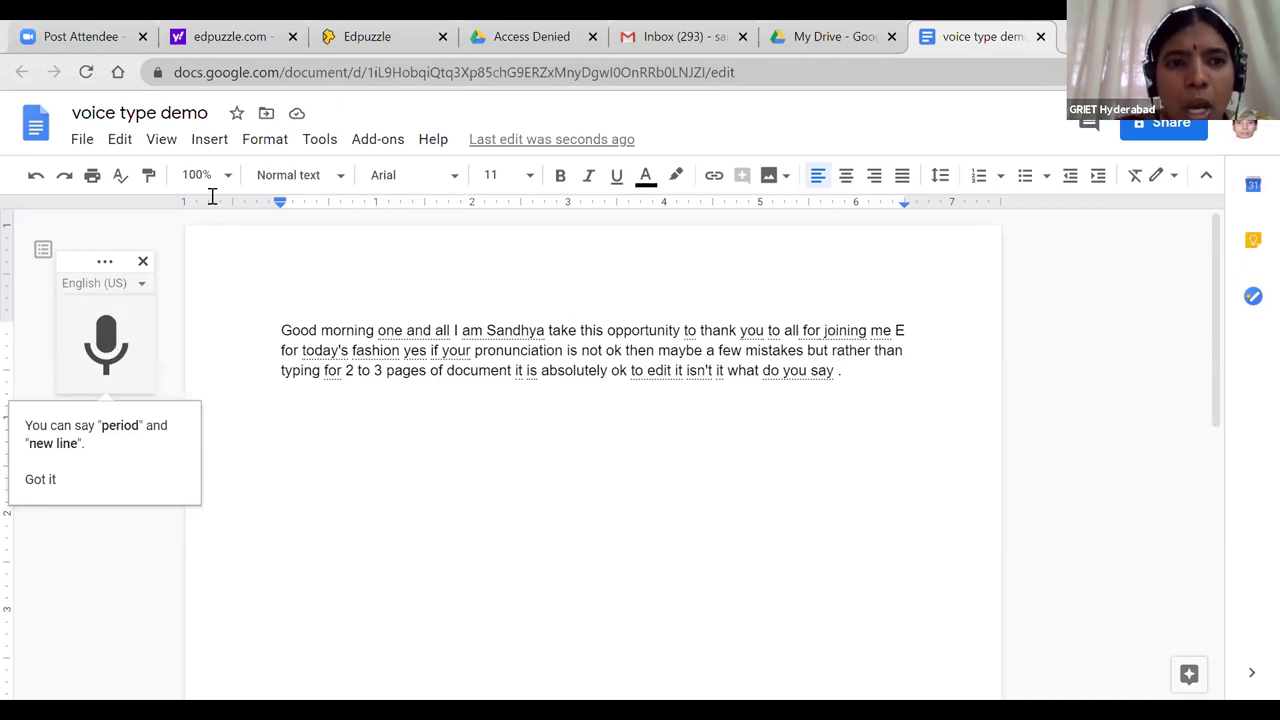
# Reopen voice typing in English (US) and start listening on a new line below the paragraph.
pyautogui.click(318, 141)
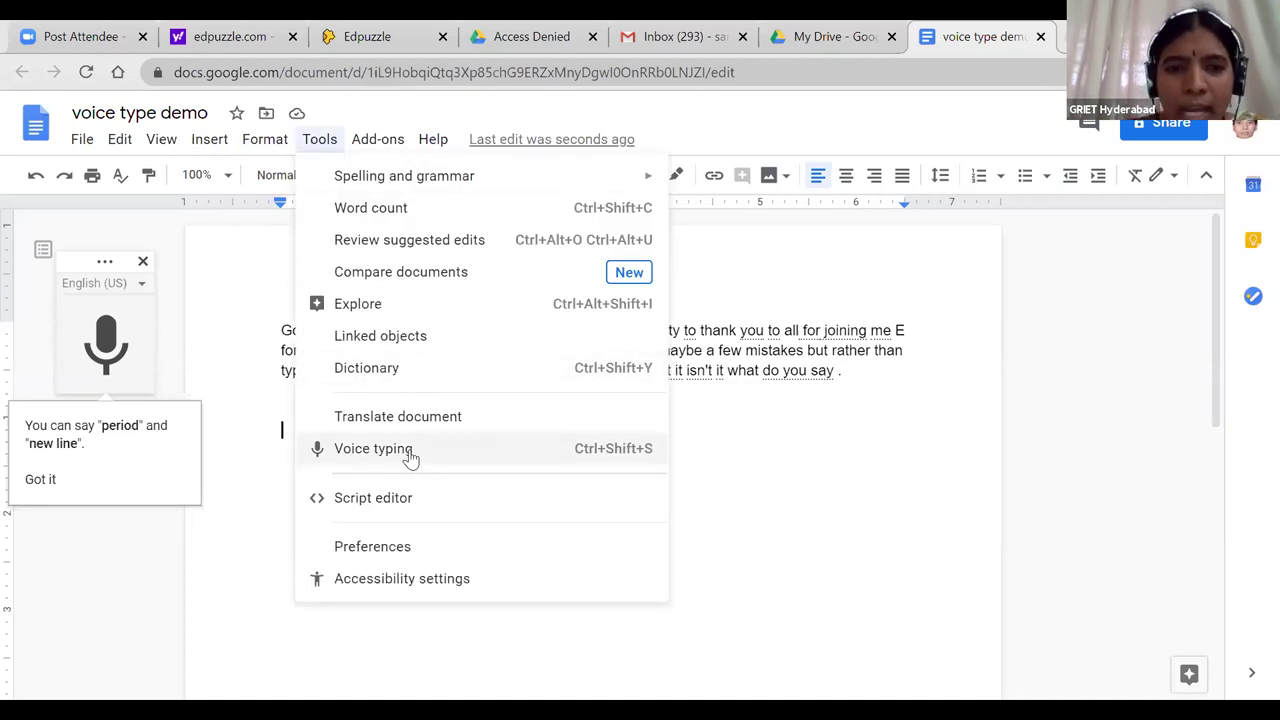
pyautogui.click(210, 356)
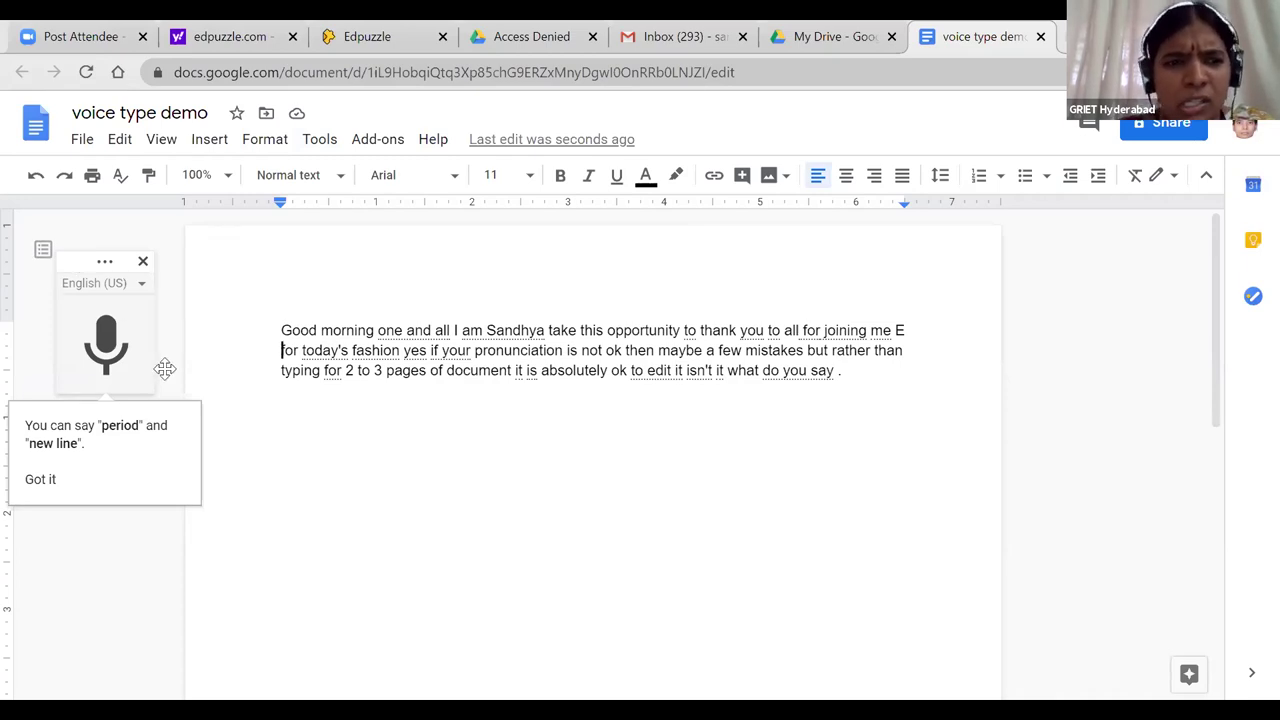
pyautogui.moveTo(92, 268); pyautogui.dragTo(102, 274)
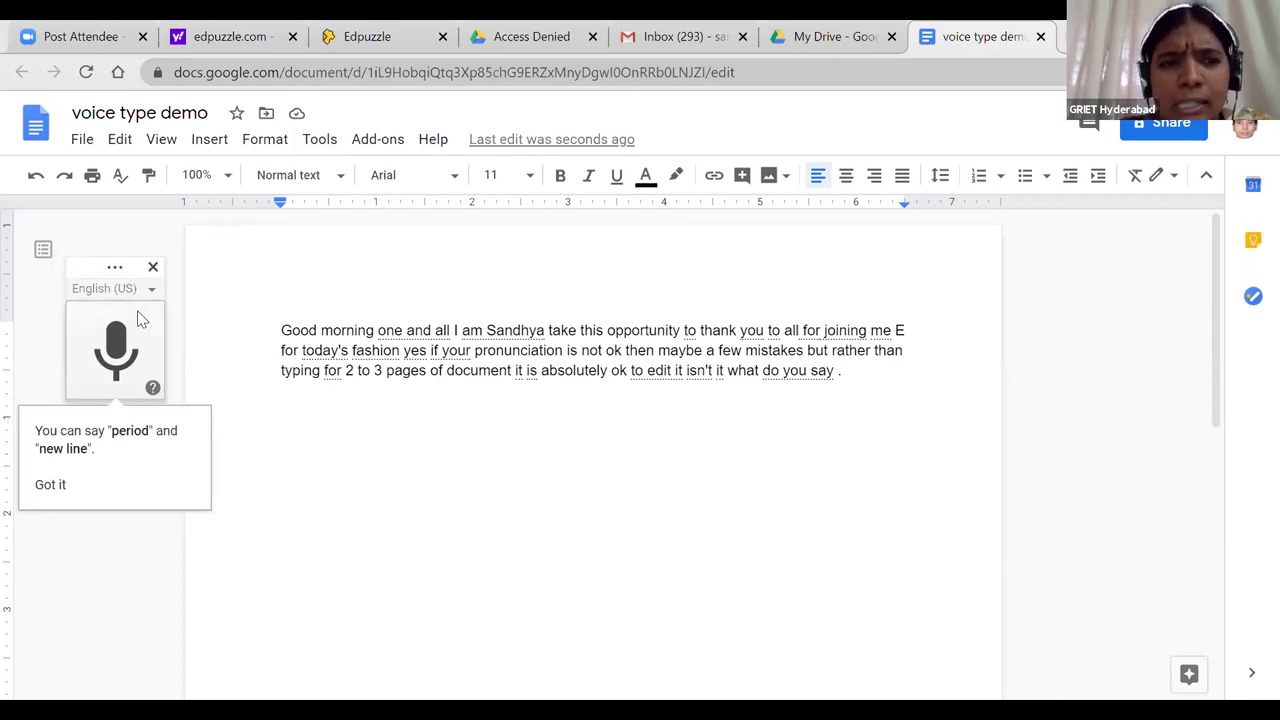
pyautogui.click(155, 290)
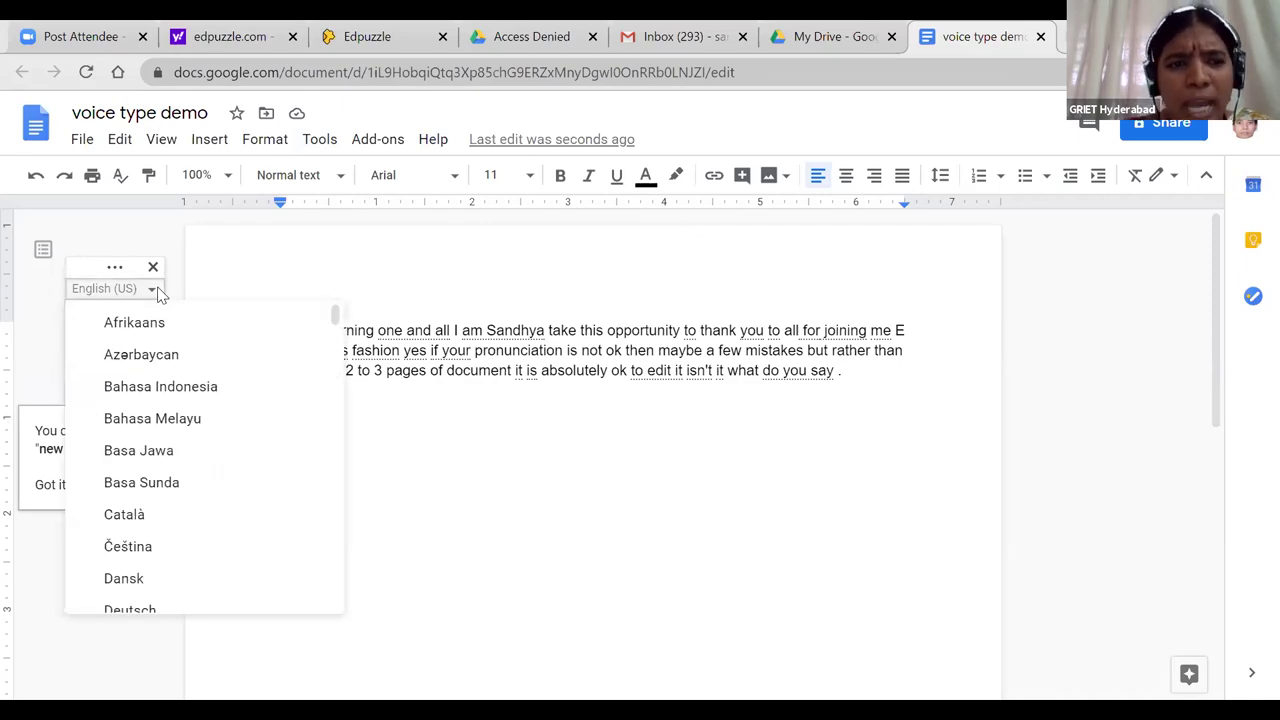
pyautogui.click(157, 289)
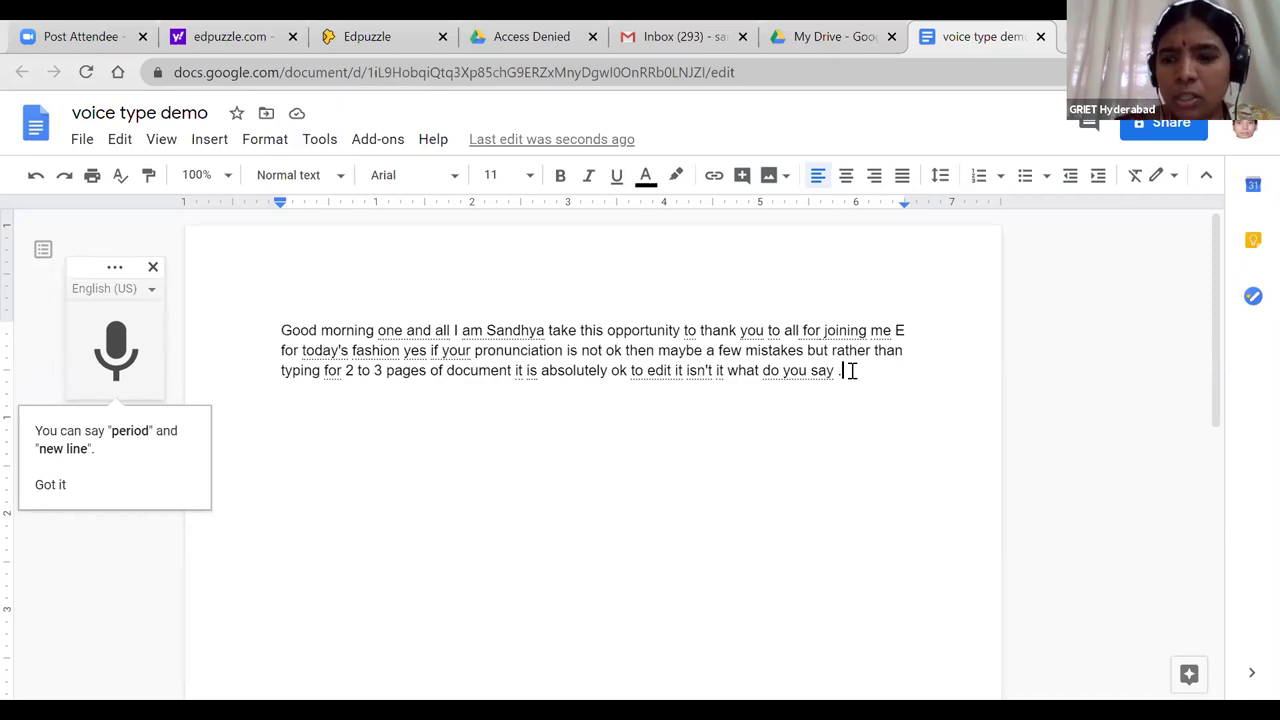
pyautogui.press('Return')
pyautogui.press('Return')
pyautogui.press('Return')
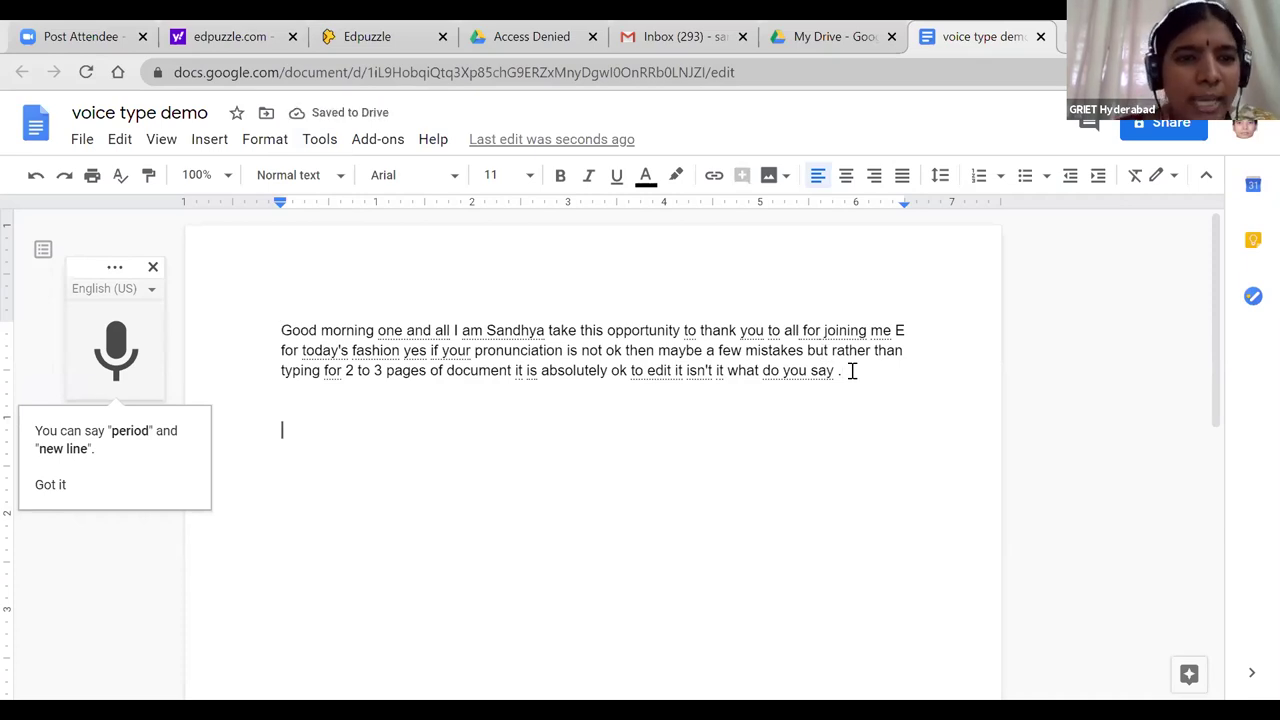
pyautogui.click(105, 355)
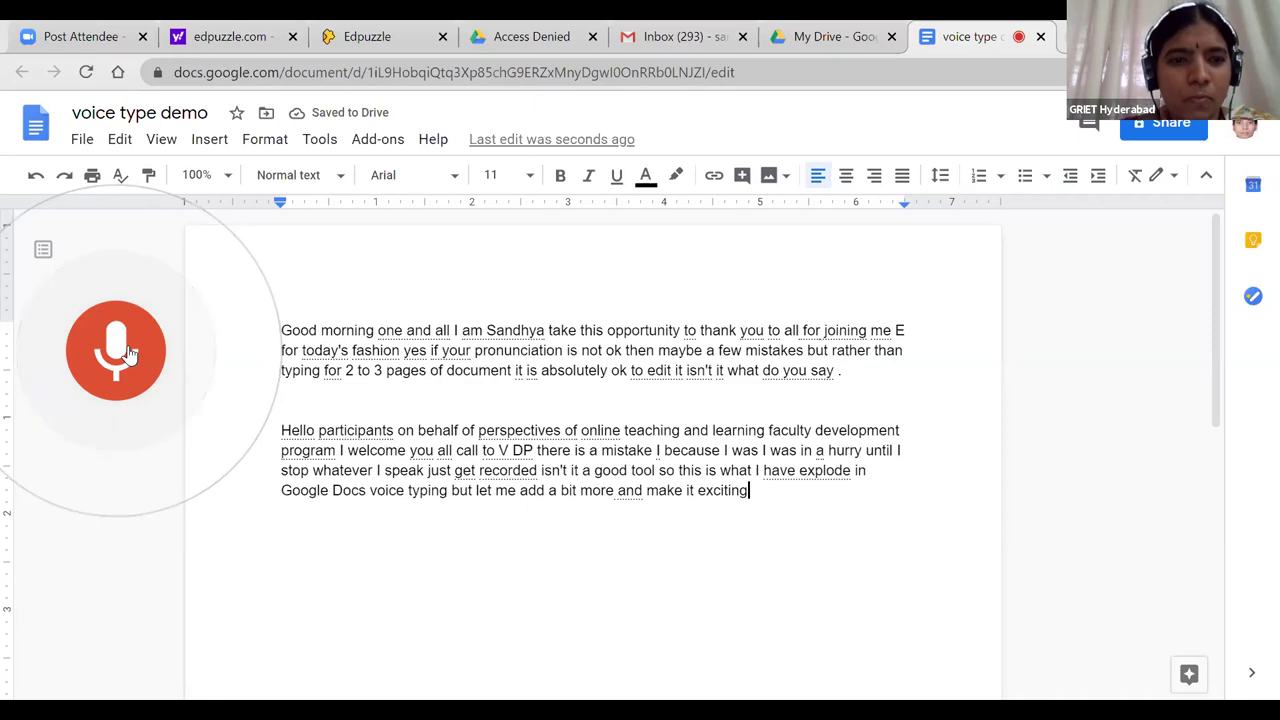
# Stop dictation after the 'Hello participants' paragraph and add a new line below it.
pyautogui.click(128, 352)
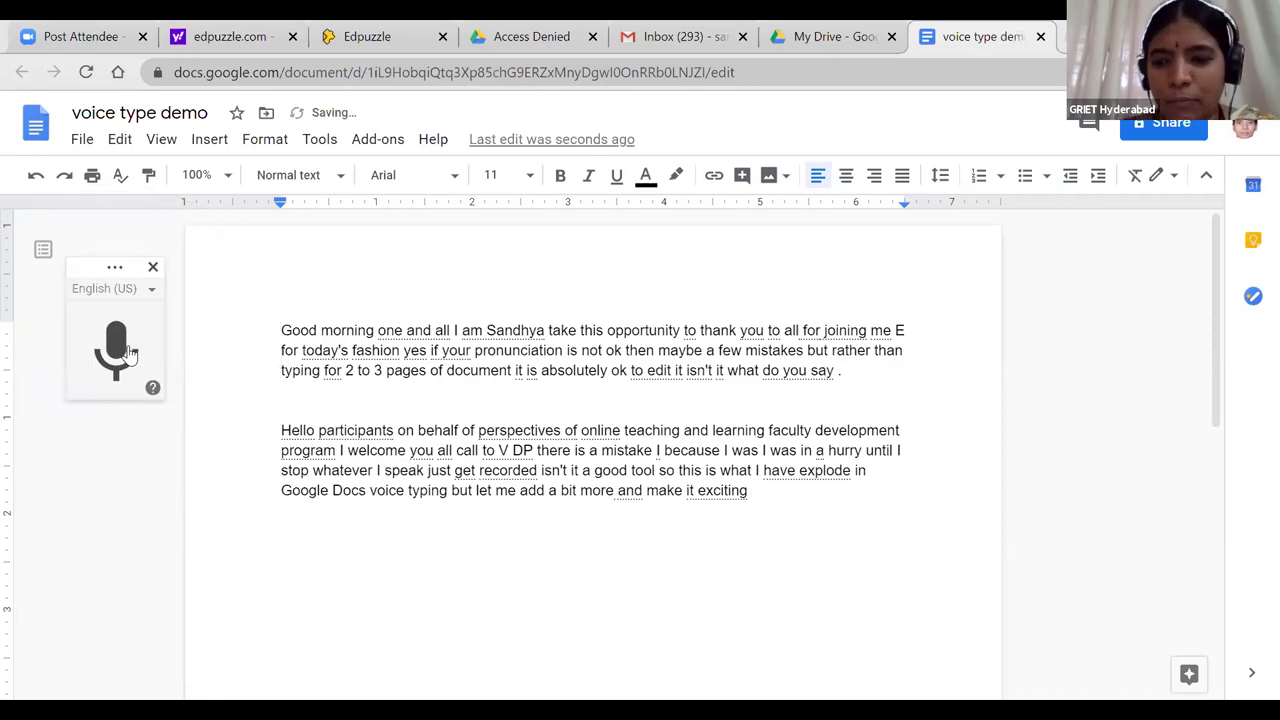
pyautogui.press('Return')
pyautogui.press('Return')
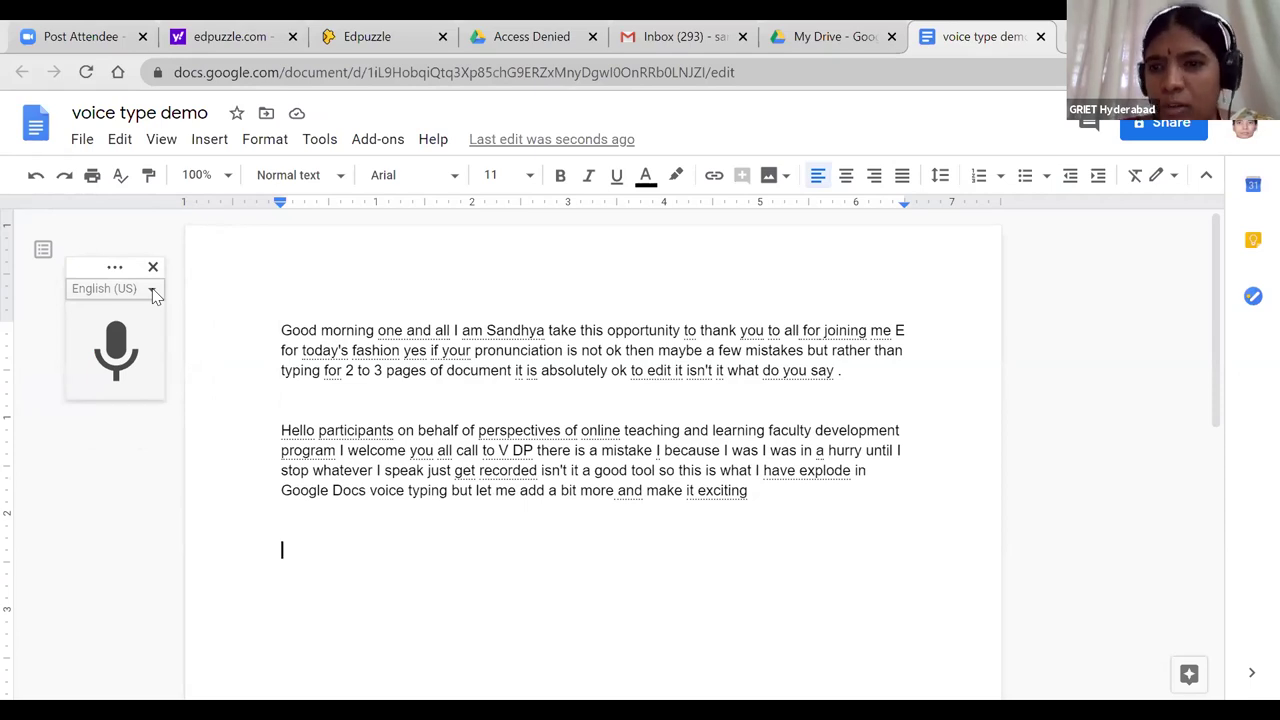
# Switch voice typing to Hindi and dictate 'नमस्कार आप कैसे हो फिर से'.
pyautogui.click(153, 290)
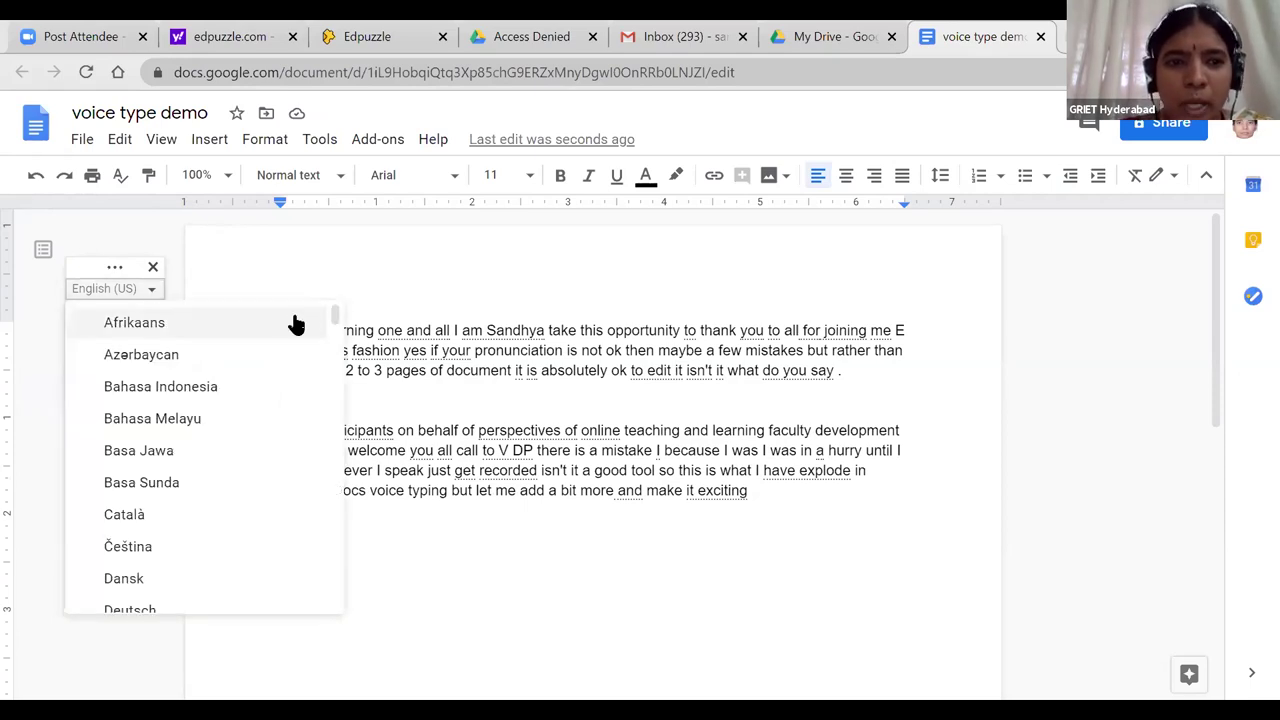
pyautogui.moveTo(336, 330); pyautogui.dragTo(335, 570)
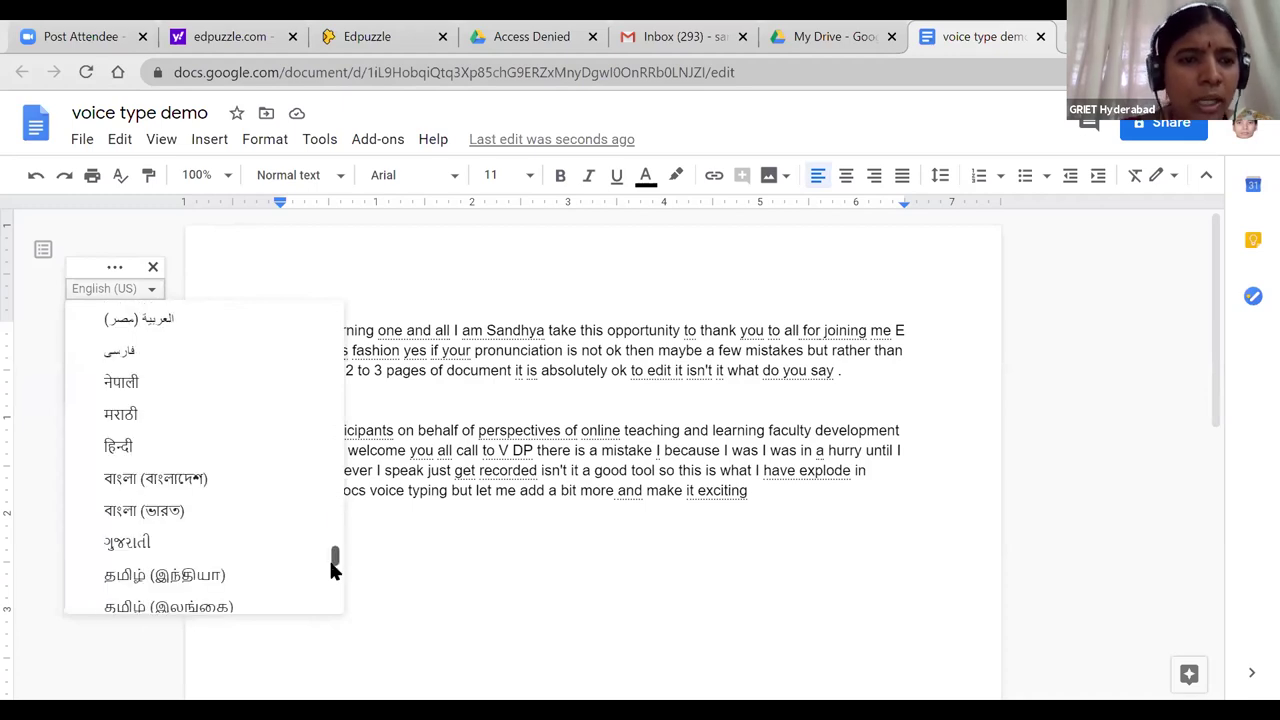
pyautogui.click(118, 447)
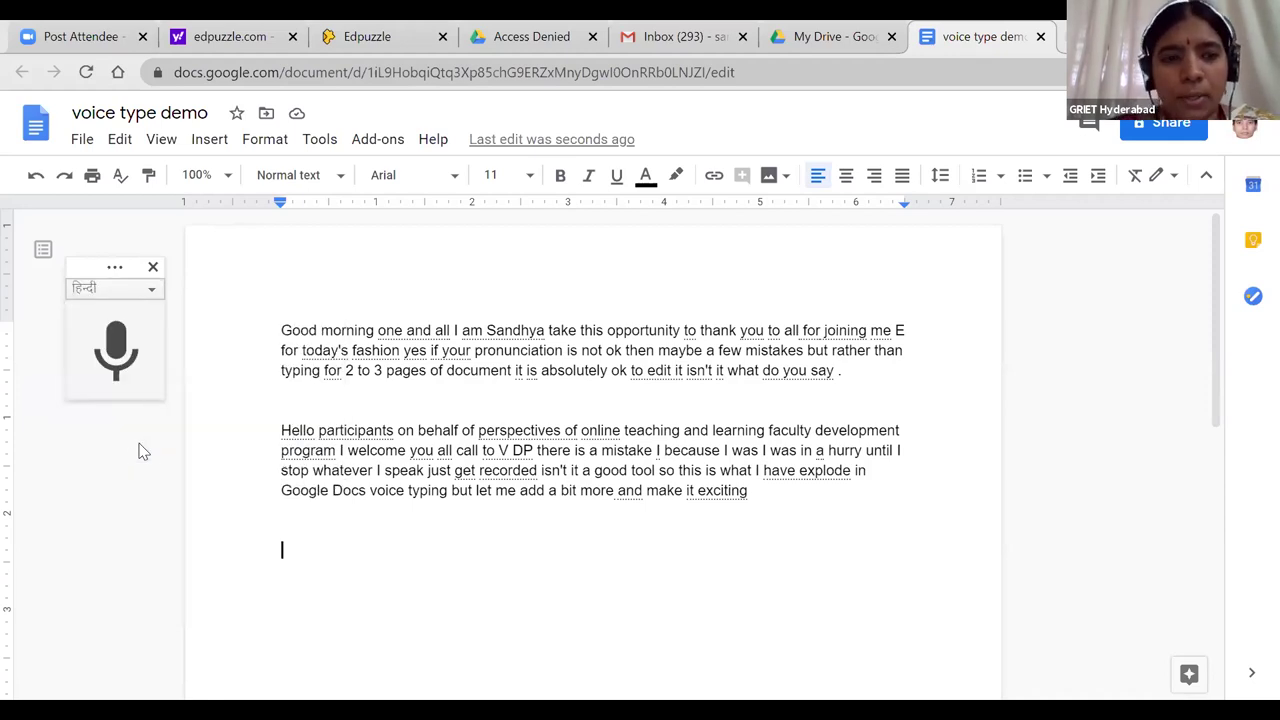
pyautogui.click(112, 355)
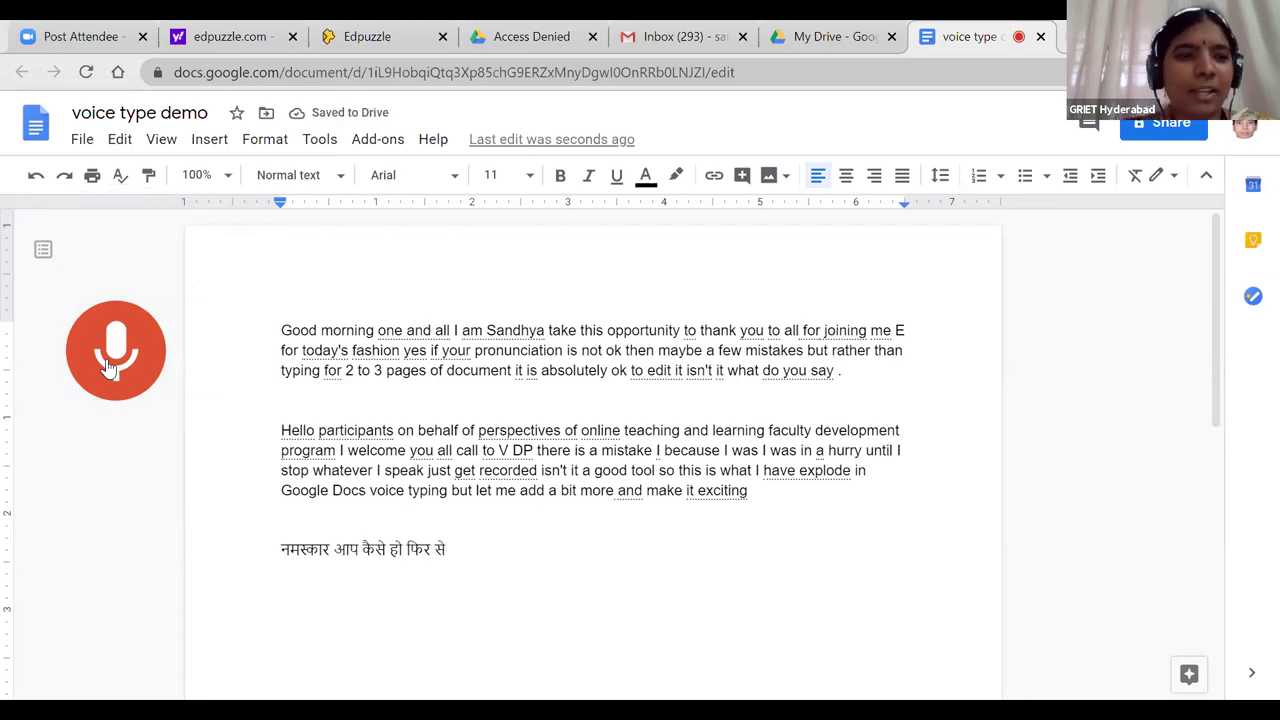
pyautogui.click(110, 367)
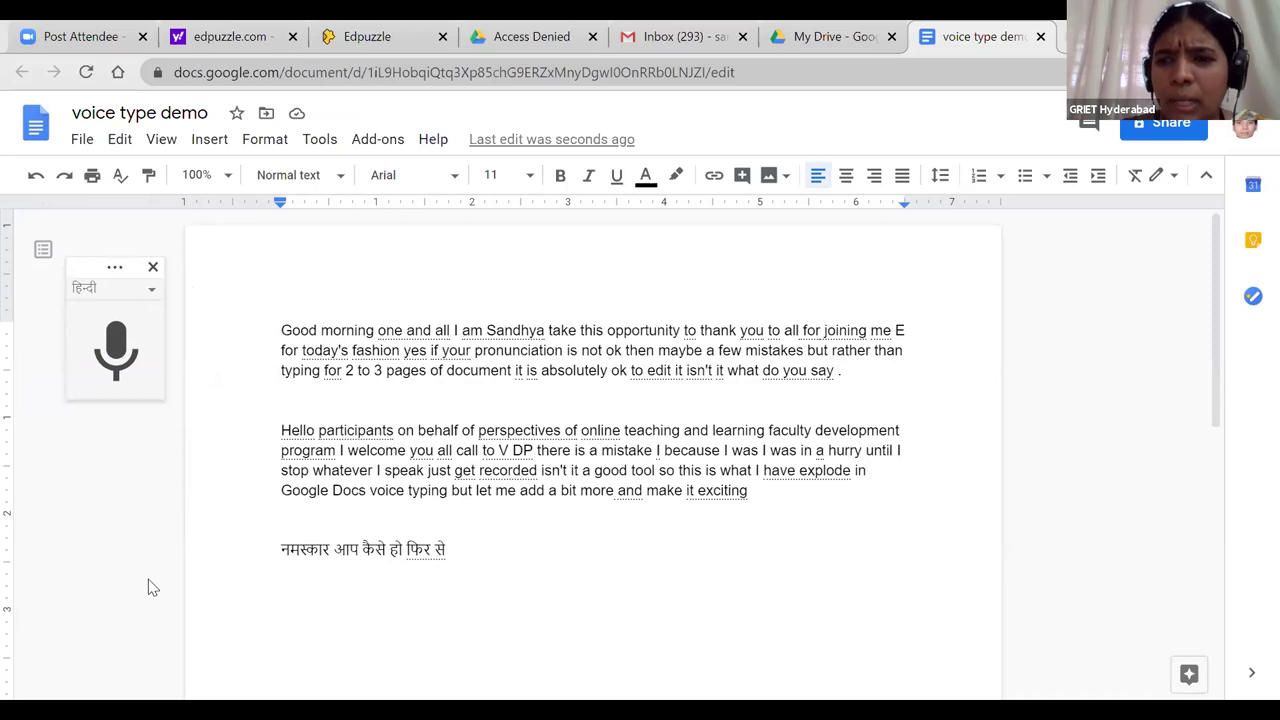
# Add a new line below the Hindi text and bring up the voice typing language list again.
pyautogui.press('Return')
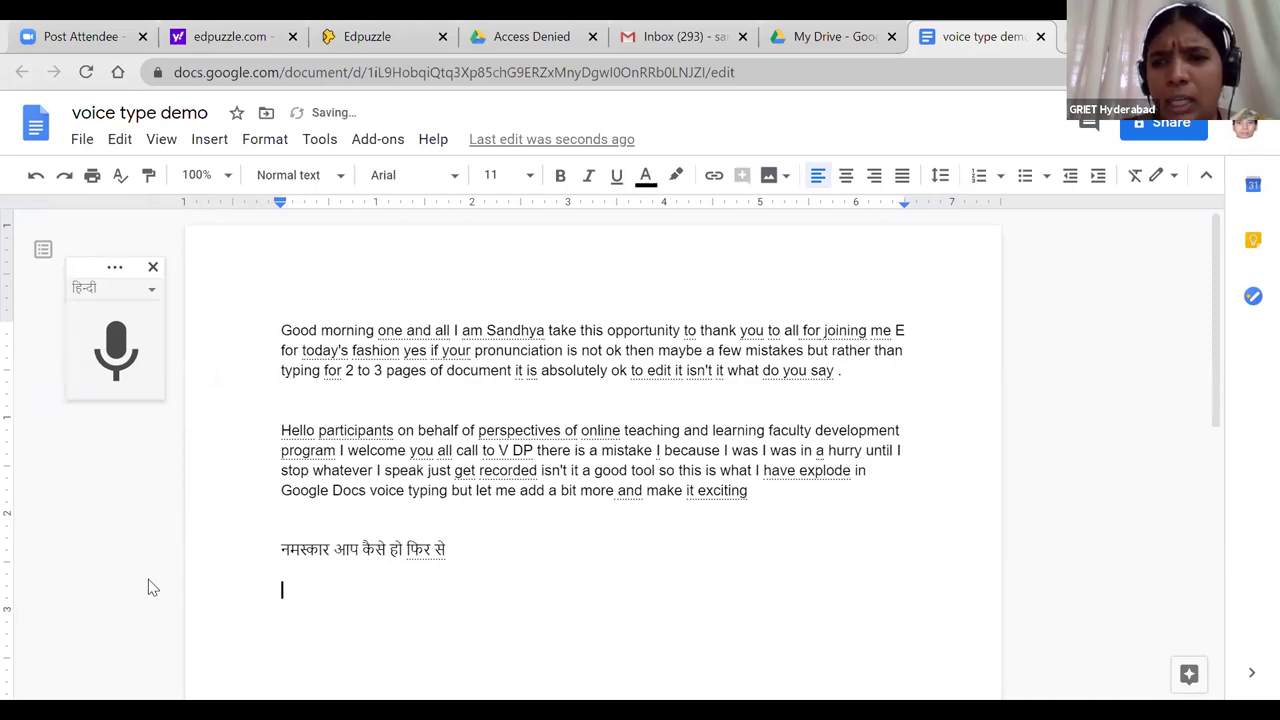
pyautogui.click(153, 289)
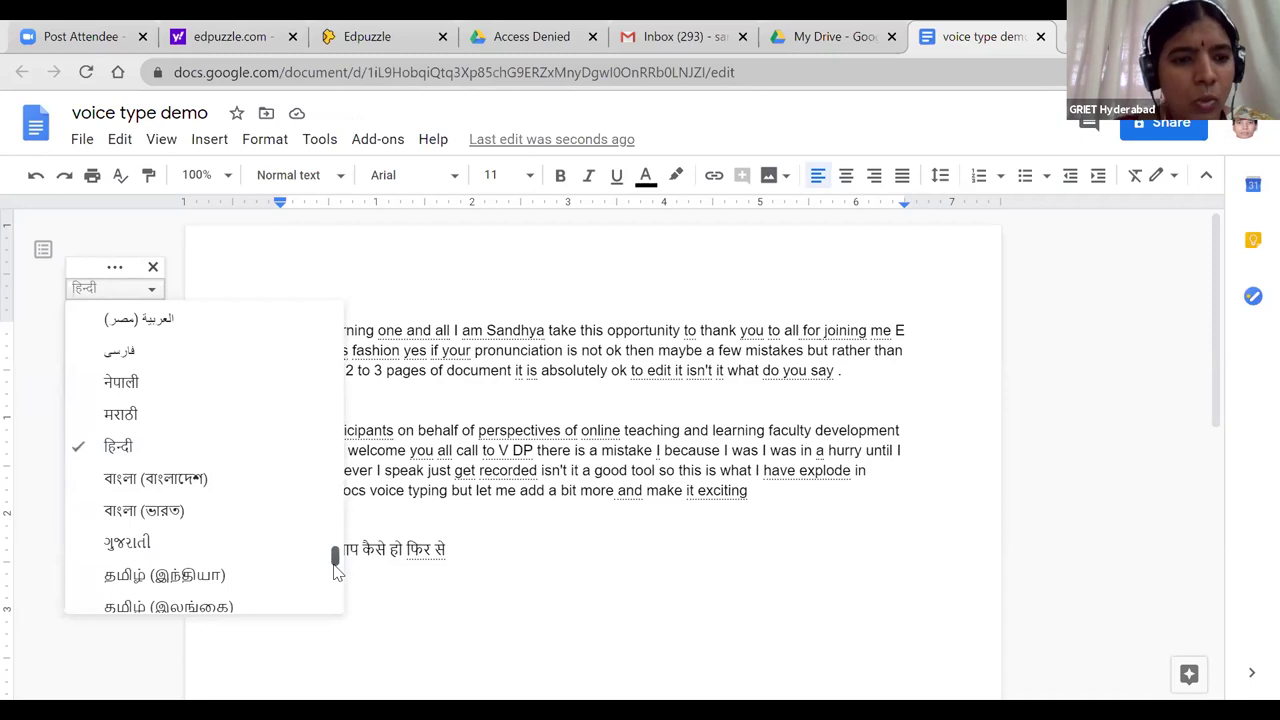
pyautogui.scroll(-1, 336, 565)
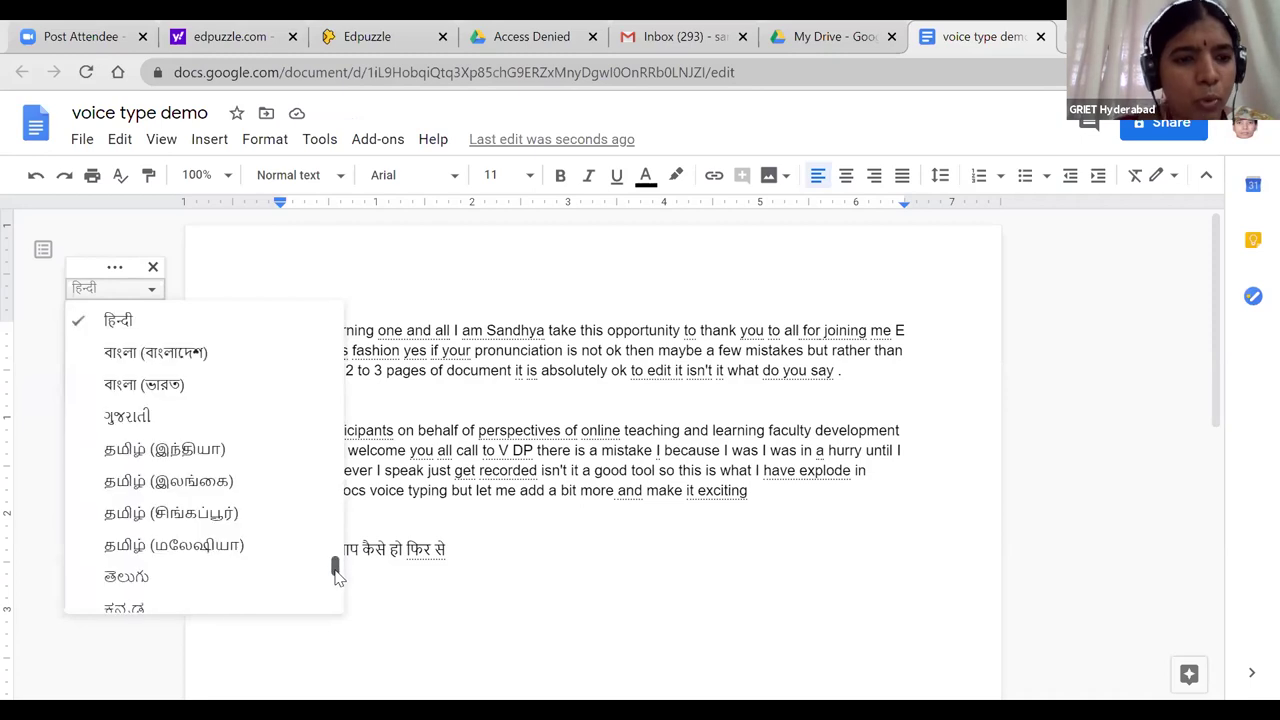
# Dictate a Telugu greeting line with Telugu voice typing, then go to the My Drive tab.
pyautogui.click(170, 577)
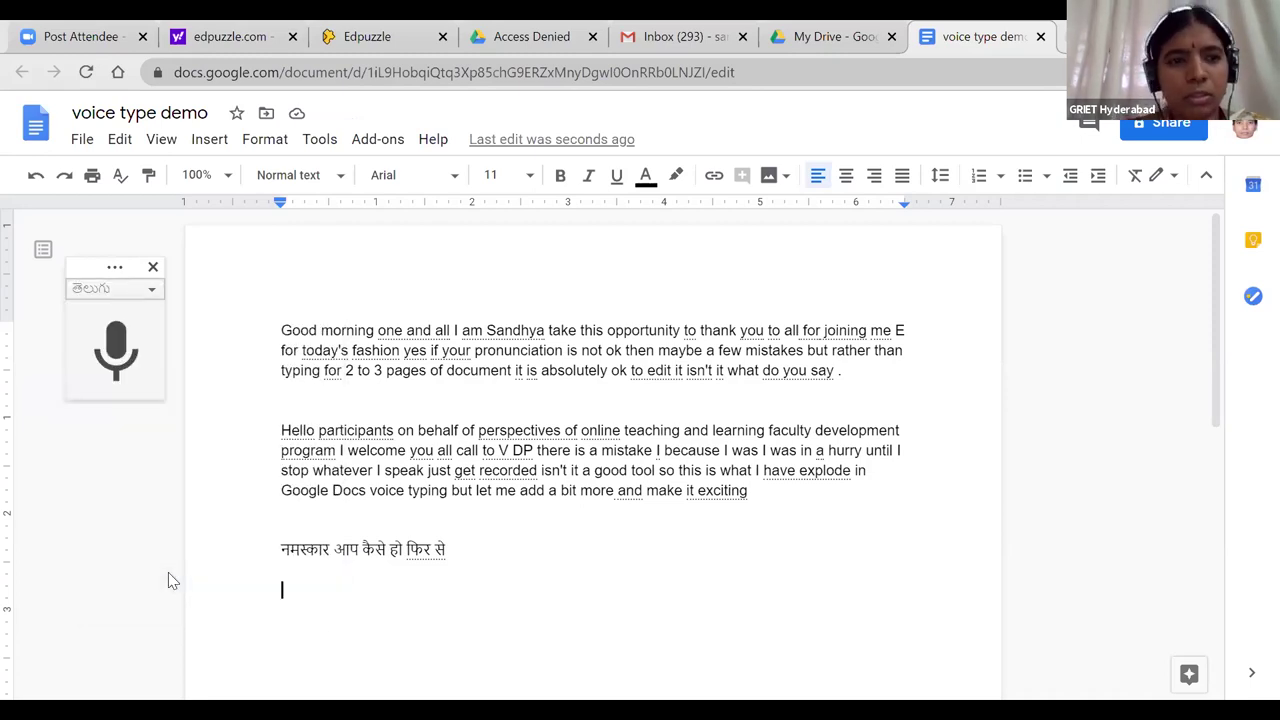
pyautogui.click(115, 352)
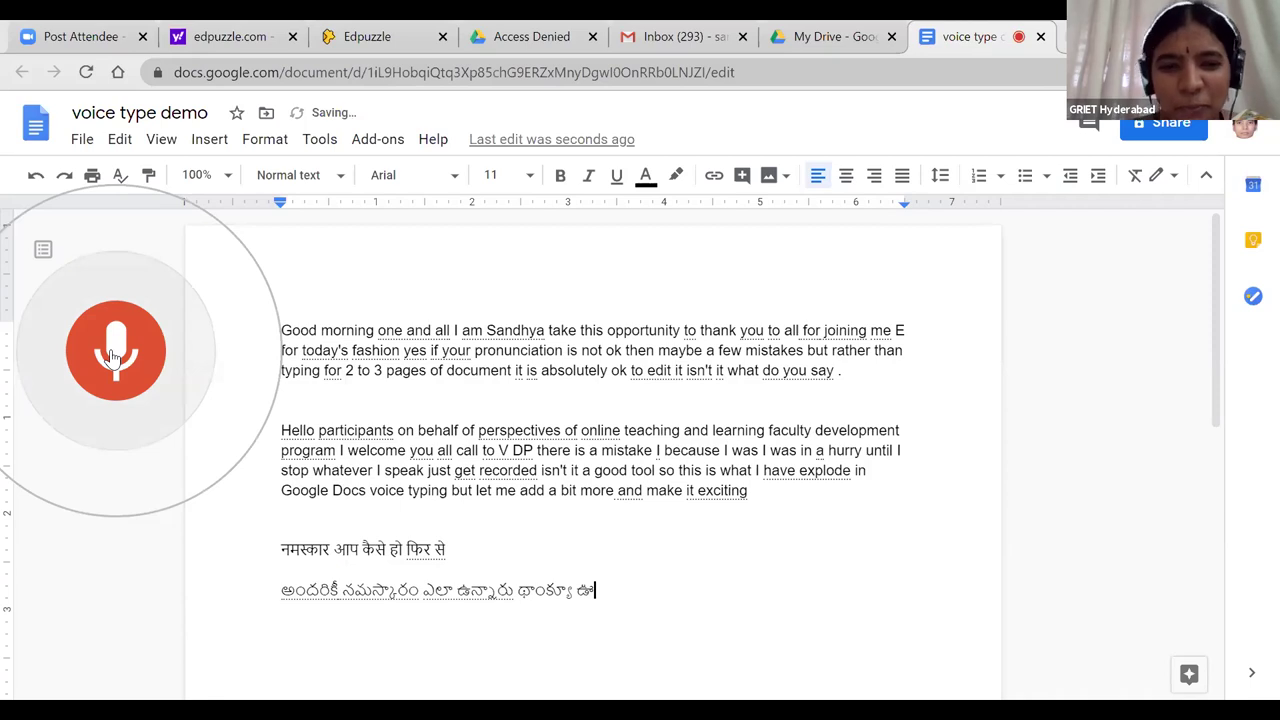
pyautogui.click(113, 358)
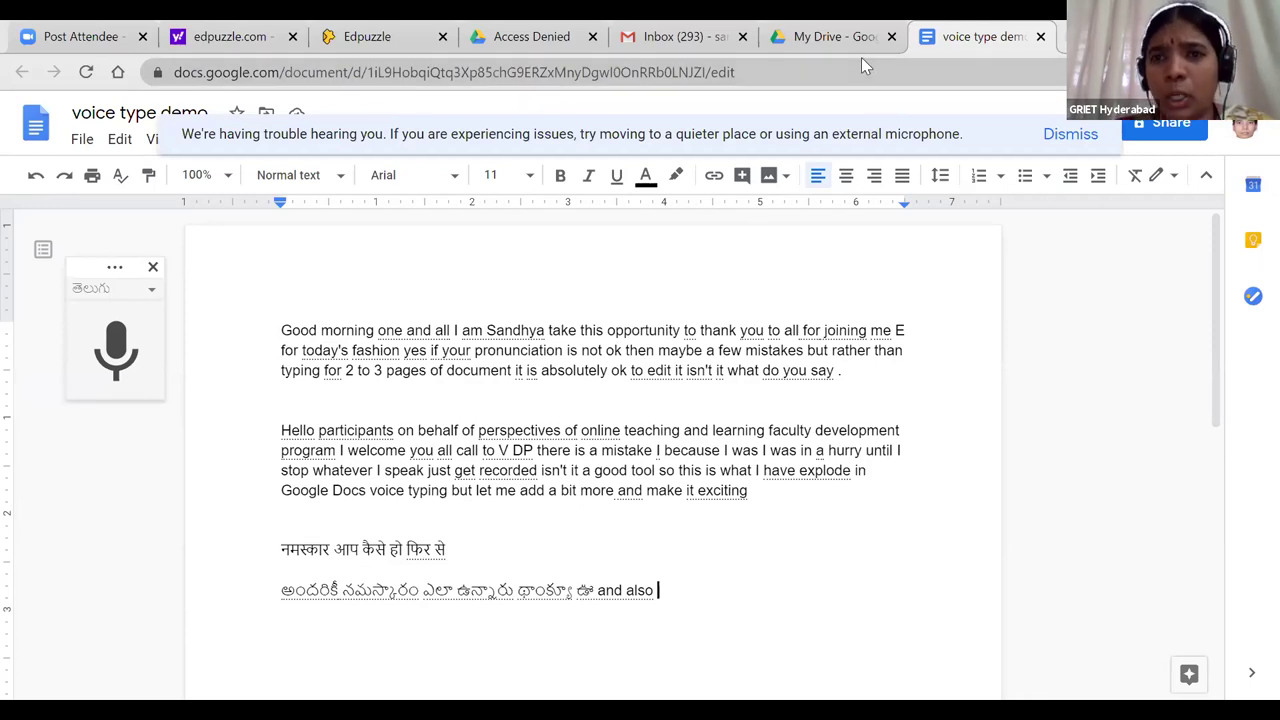
pyautogui.click(865, 63)
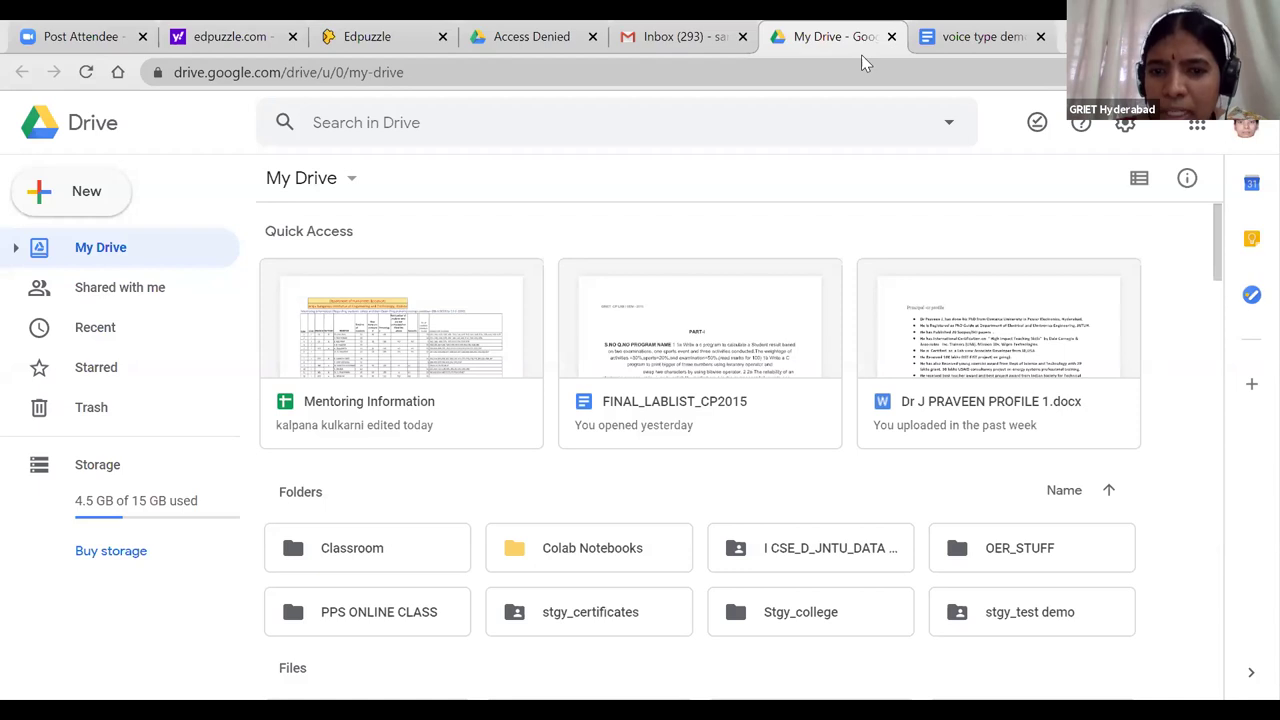
pyautogui.scroll(-3, 1221, 289)
pyautogui.moveTo(1220, 320); pyautogui.dragTo(1228, 432)
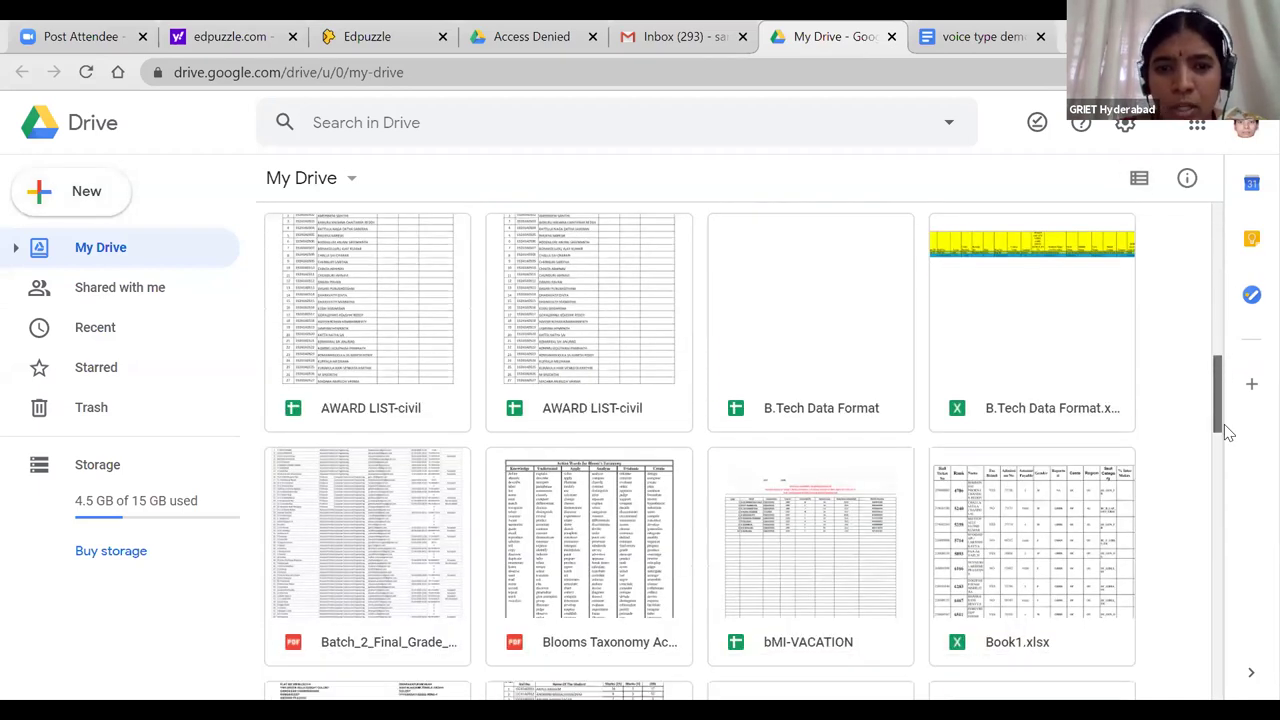
pyautogui.scroll(-2, 1228, 434)
pyautogui.scroll(-1, 1229, 447)
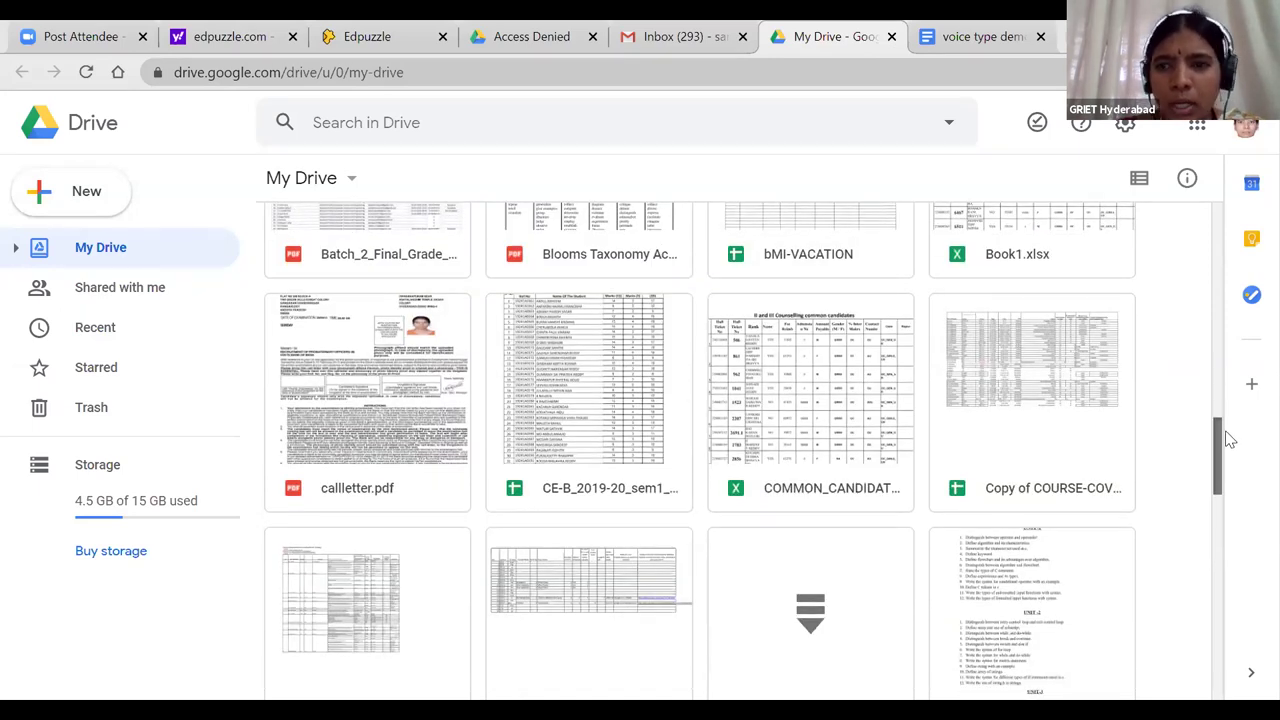
pyautogui.scroll(1, 807, 369)
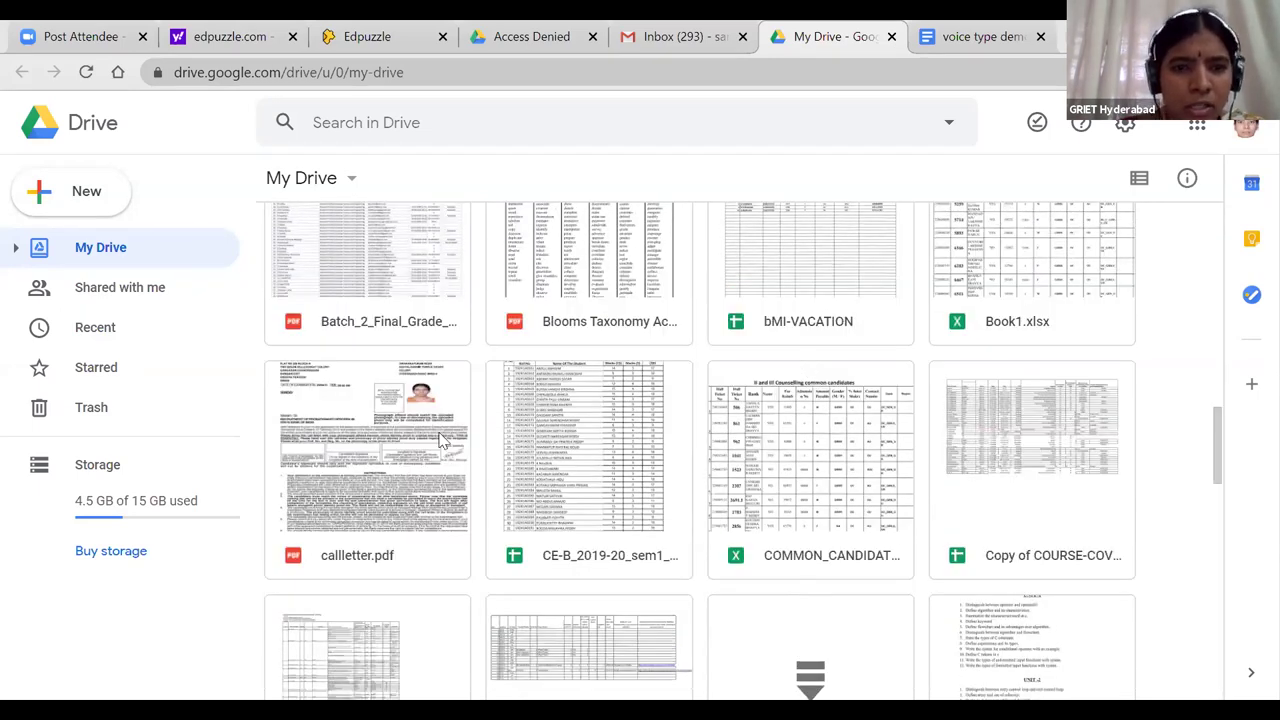
pyautogui.click(388, 460)
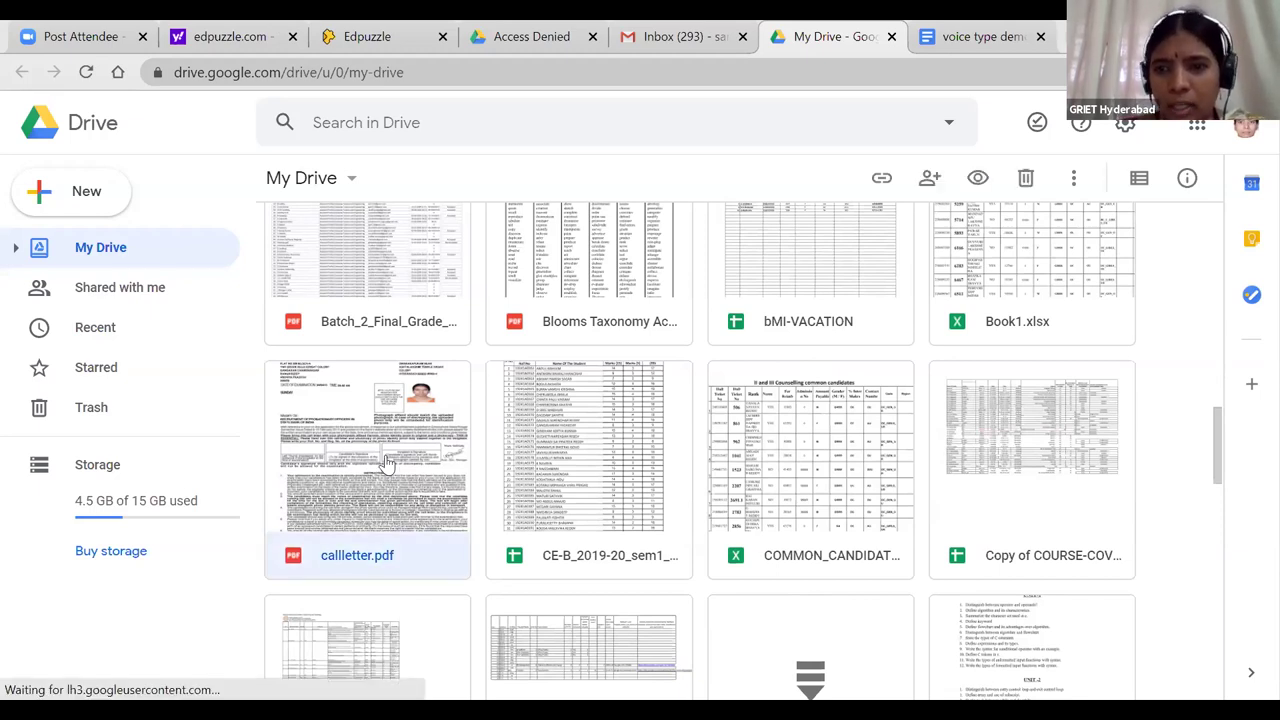
pyautogui.rightClick(388, 461)
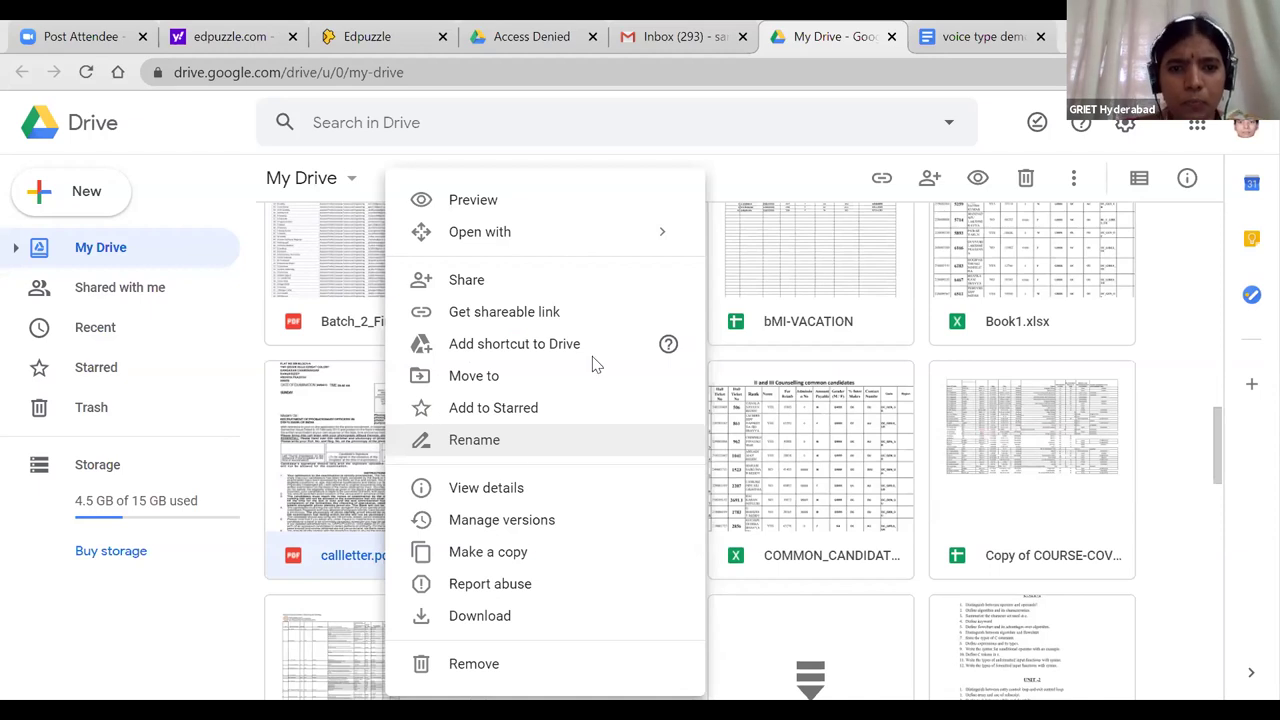
pyautogui.click(566, 440)
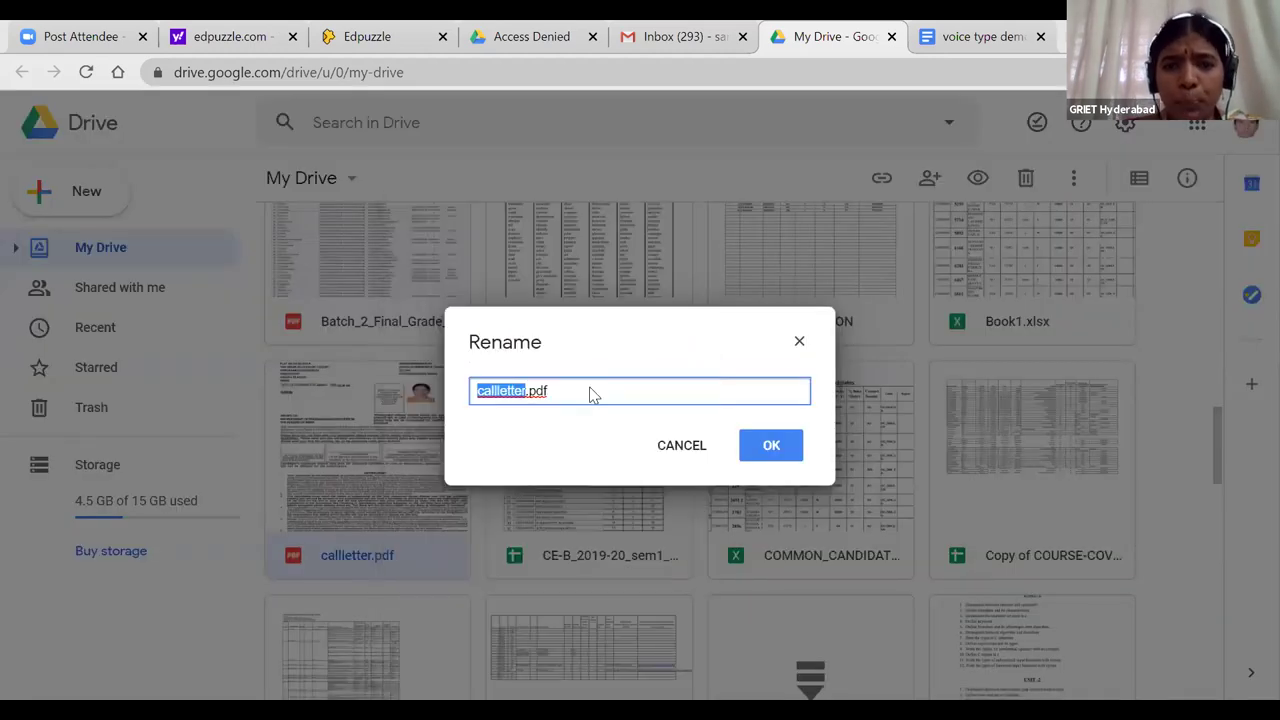
pyautogui.click(801, 343)
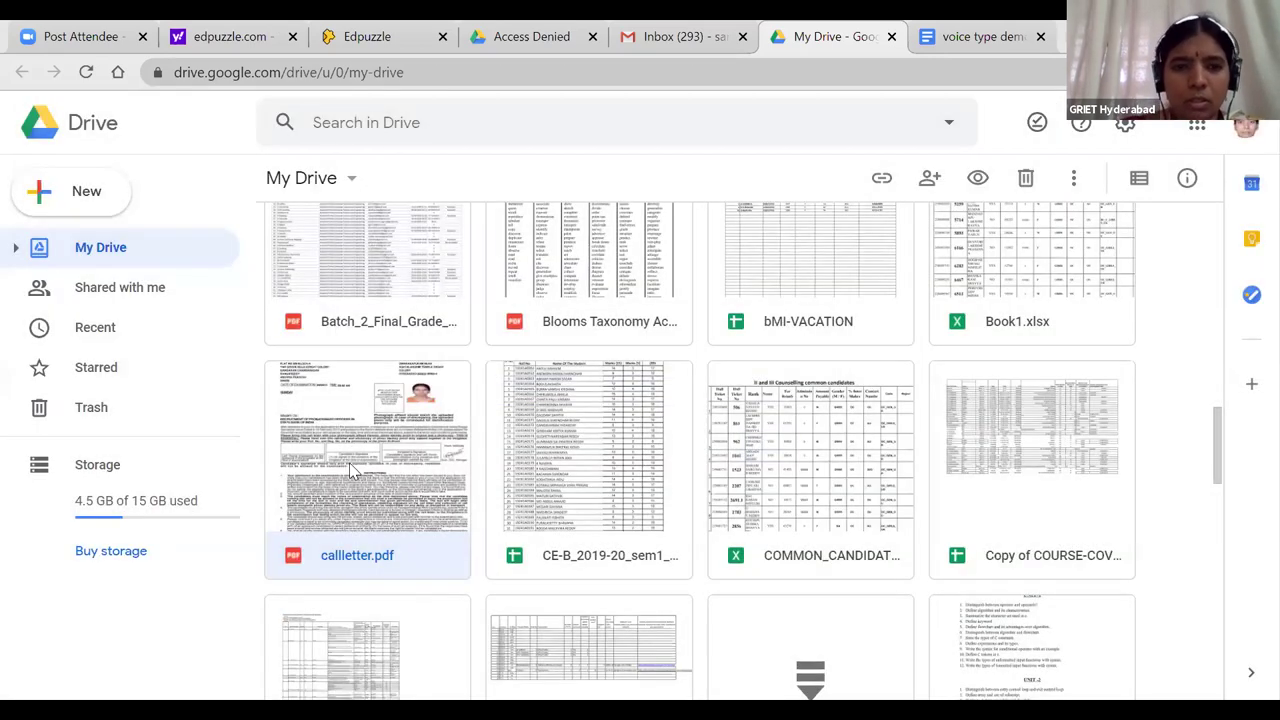
# Open callletter.pdf from Drive with Google Docs to get its editable text.
pyautogui.rightClick(350, 472)
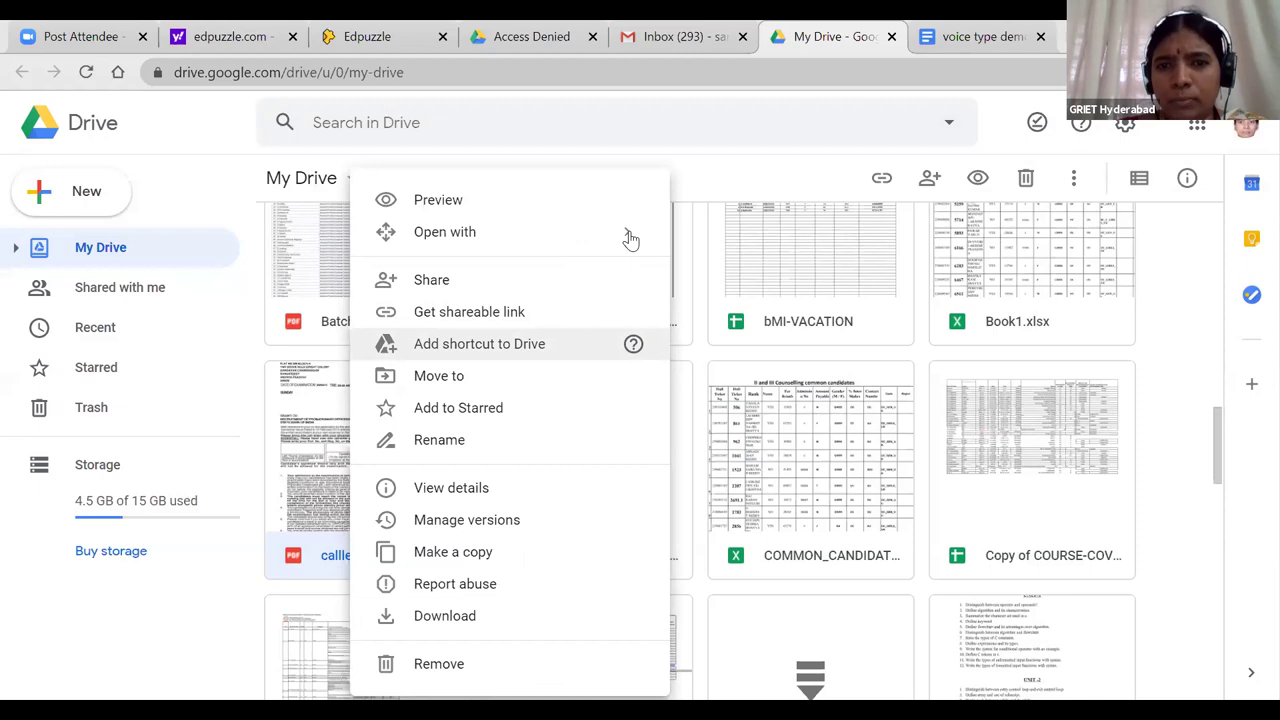
pyautogui.moveTo(628, 234)
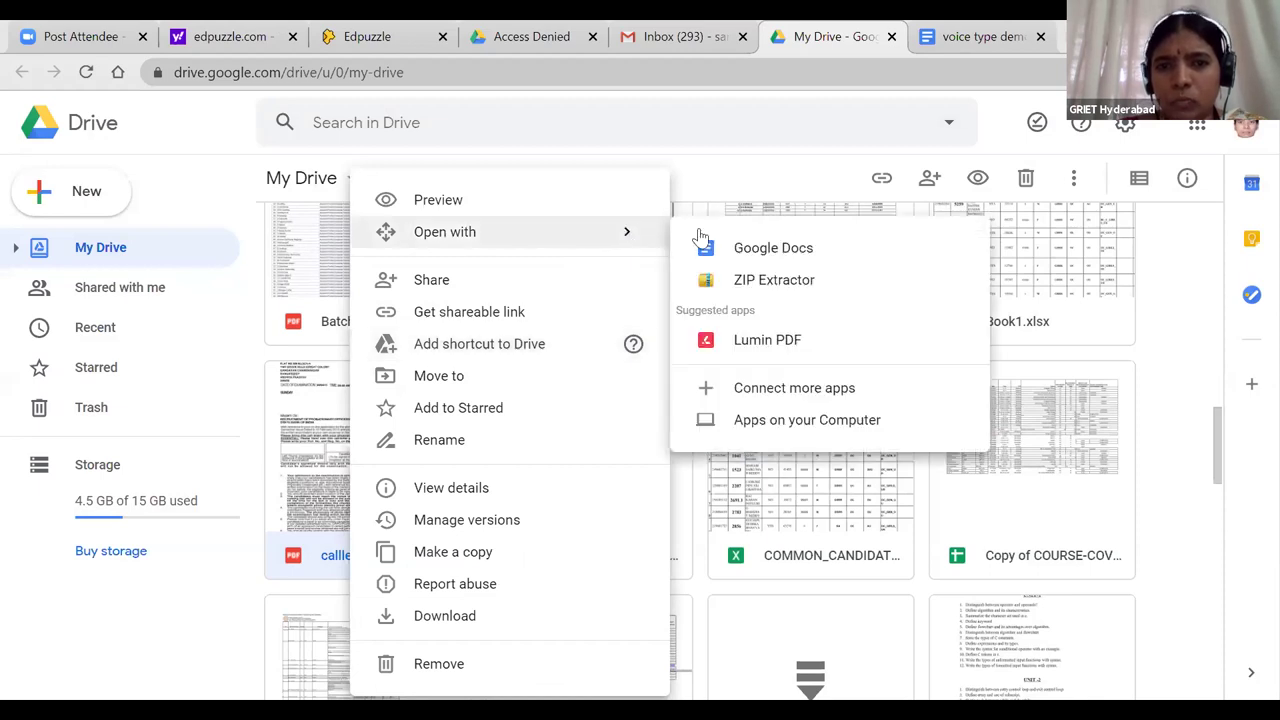
pyautogui.click(762, 250)
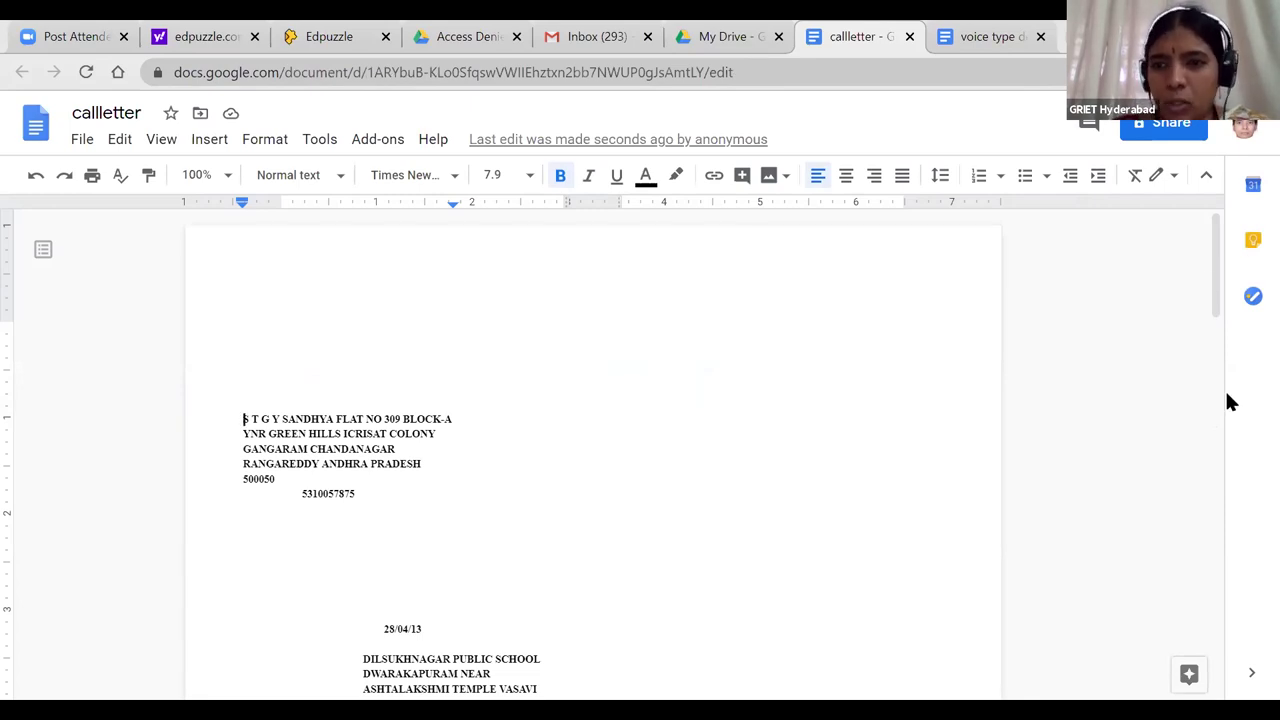
# Scroll through the converted callletter document to review its text.
pyautogui.scroll(-5, 1230, 402)
pyautogui.scroll(-8, 1240, 440)
pyautogui.scroll(-2, 1245, 640)
pyautogui.scroll(2, 1217, 524)
pyautogui.scroll(10, 1186, 409)
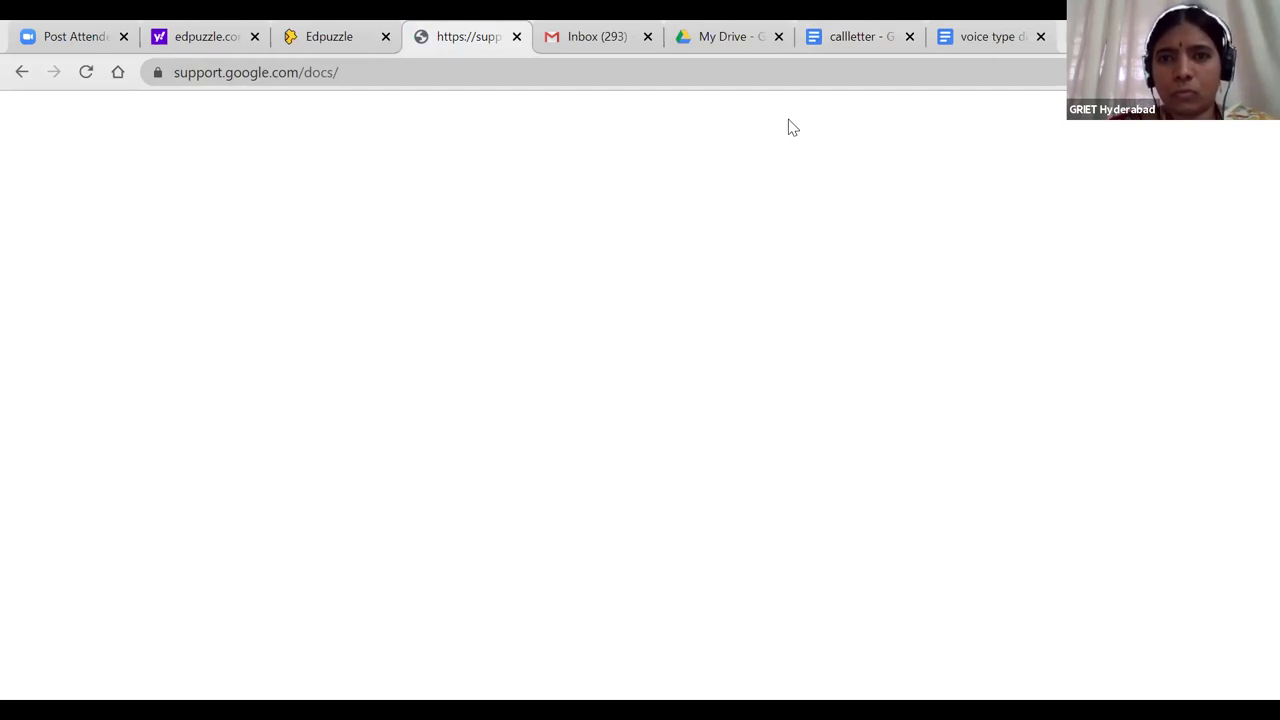
# Return to the My Drive tab and select the stgy_test demo folder.
pyautogui.hotkey('ctrl', 'Tab')
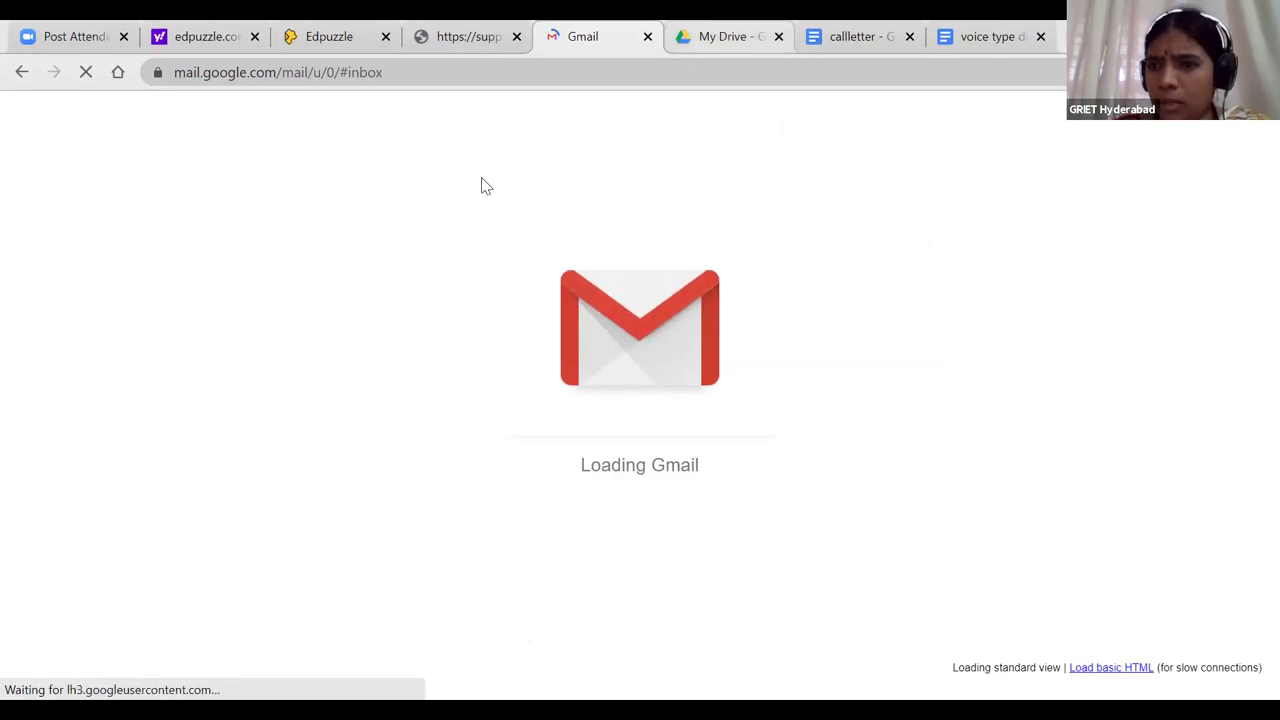
pyautogui.hotkey('ctrl', 'Tab')
pyautogui.scroll(-1, 1230, 530)
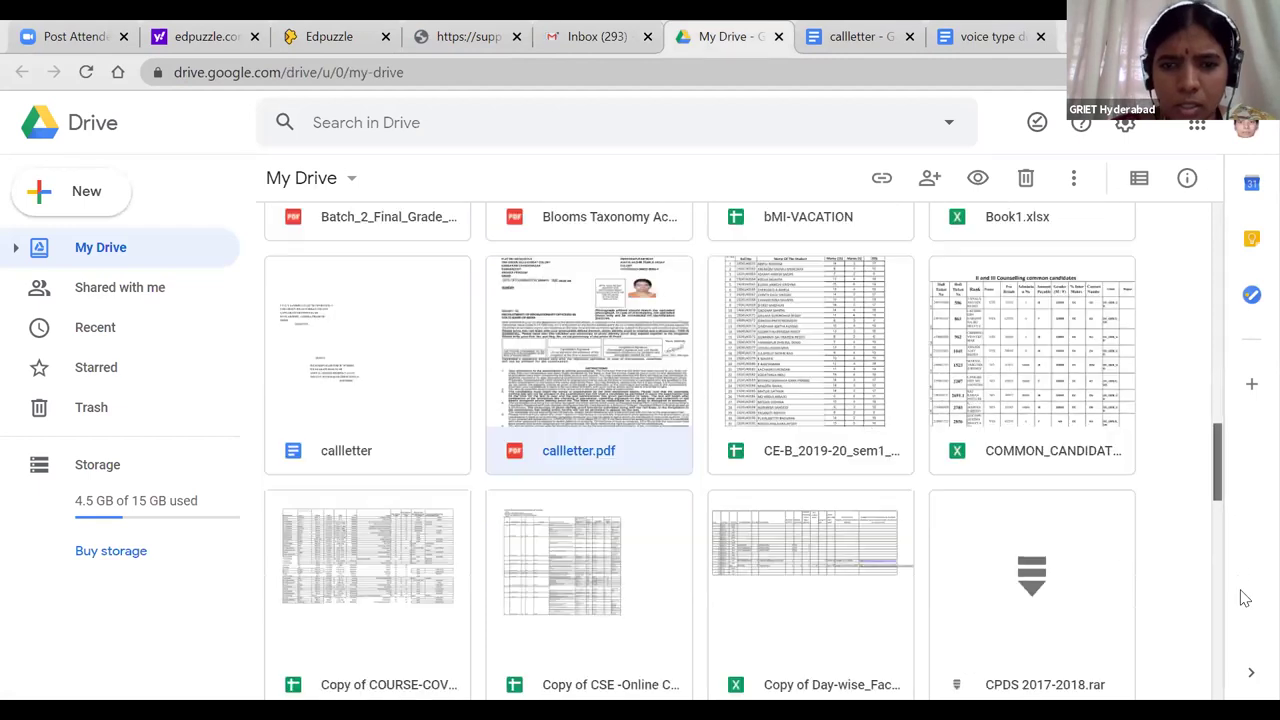
pyautogui.scroll(-2, 1215, 400)
pyautogui.scroll(-8, 1205, 290)
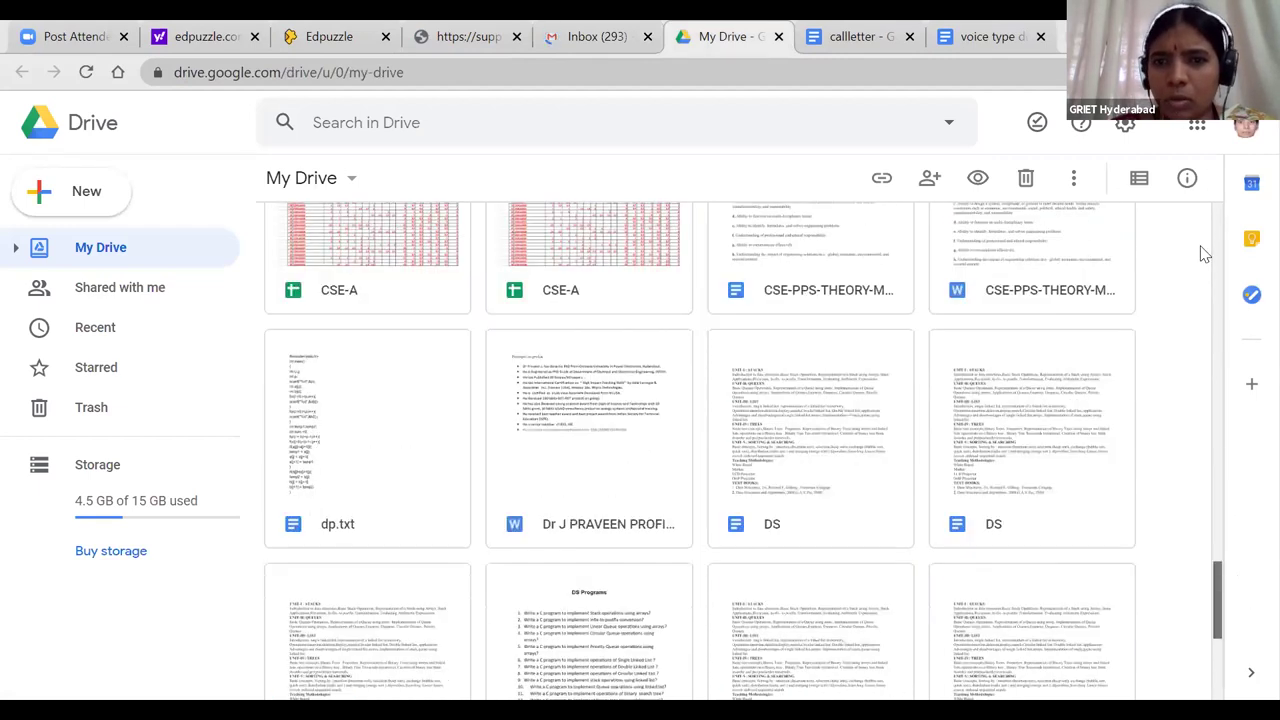
pyautogui.scroll(11, 1203, 252)
pyautogui.scroll(10, 1203, 252)
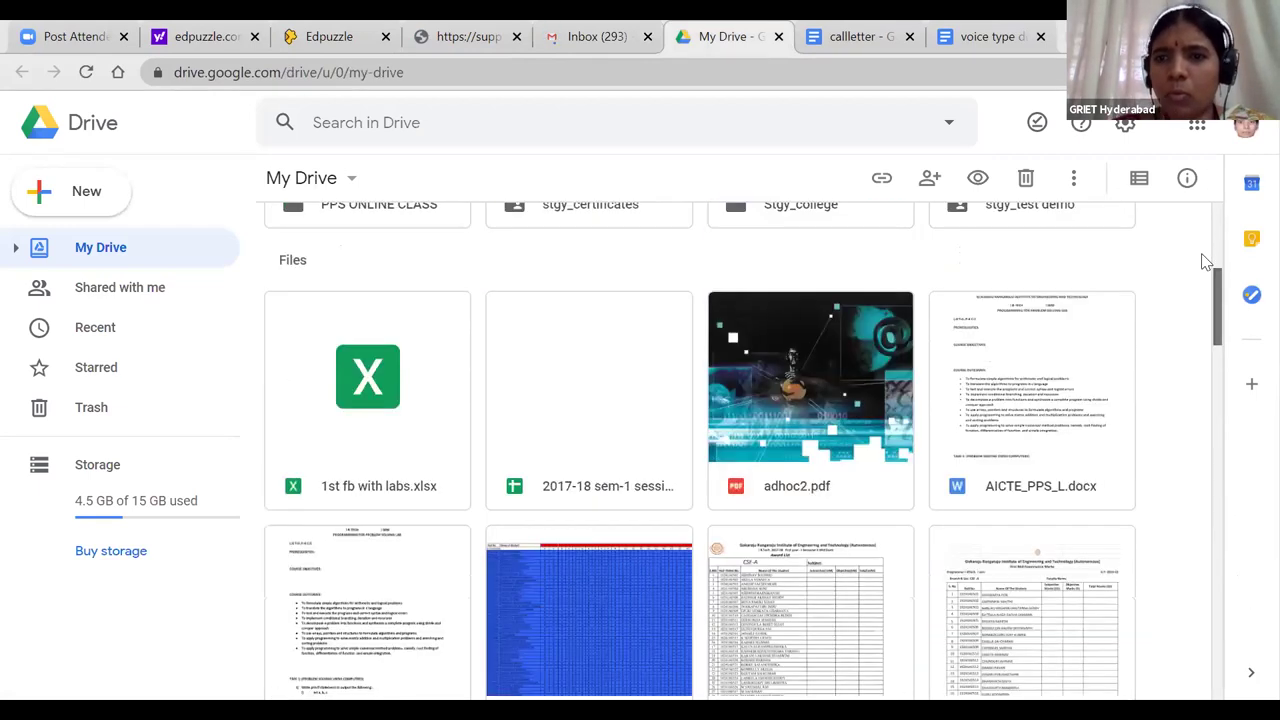
pyautogui.scroll(-2, 1205, 262)
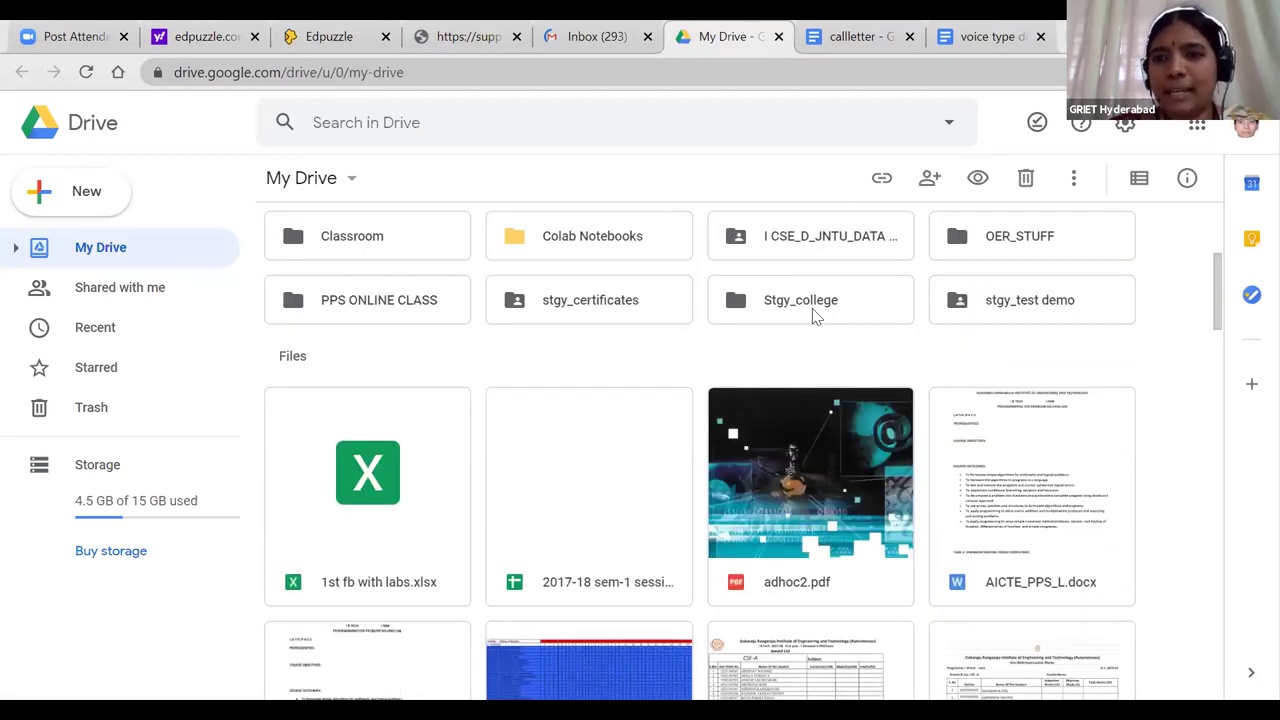
pyautogui.click(1025, 305)
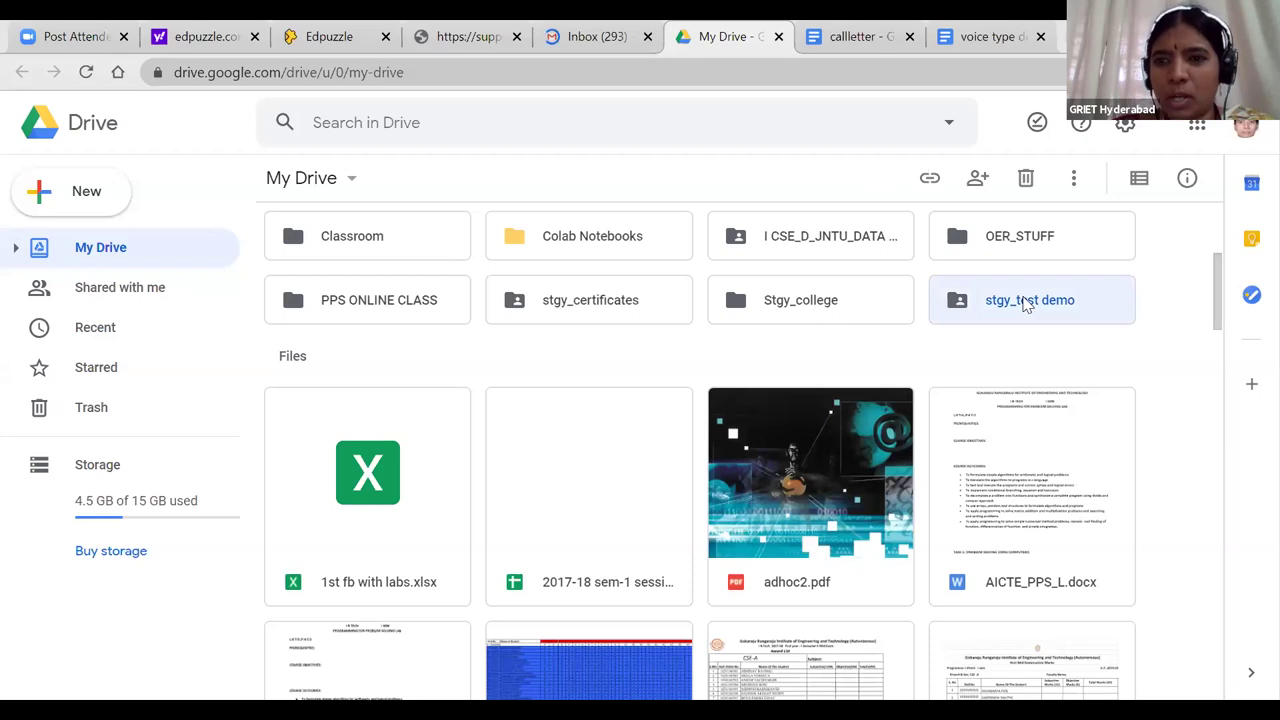
# Open the stgy_test demo folder, preview stgy english.jpeg, then close the preview.
pyautogui.doubleClick(1025, 305)
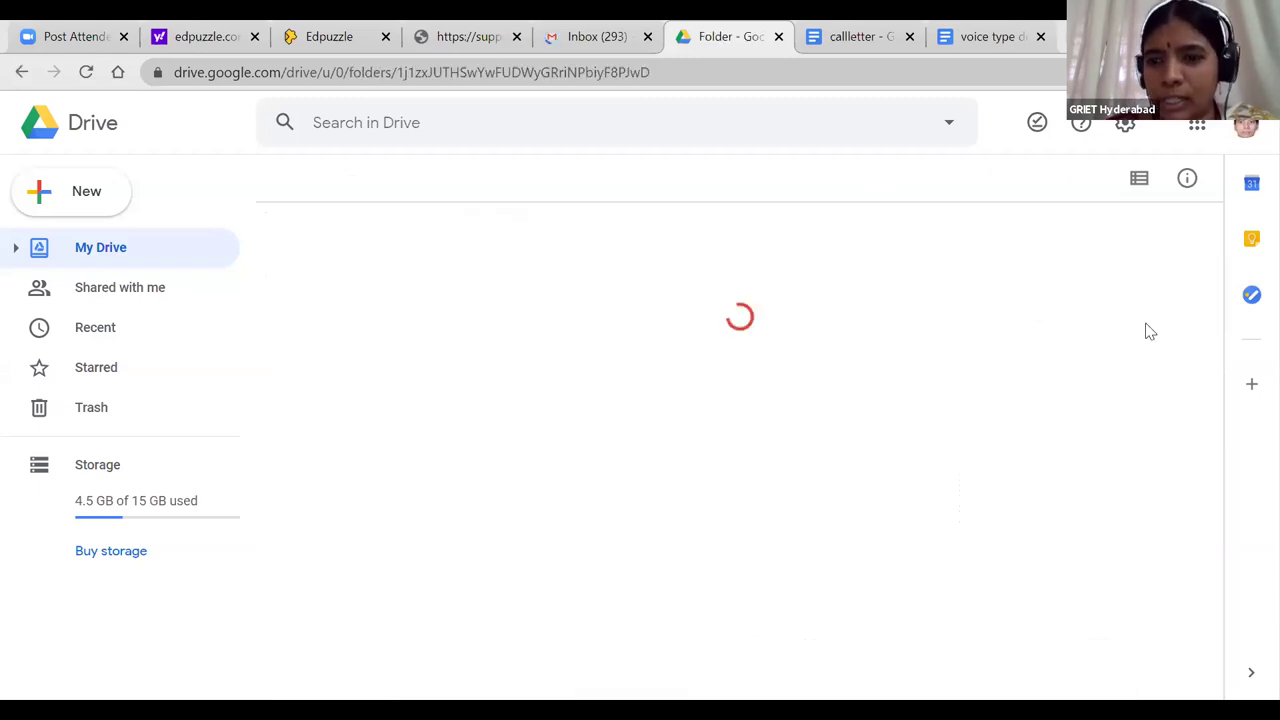
pyautogui.doubleClick(1140, 331)
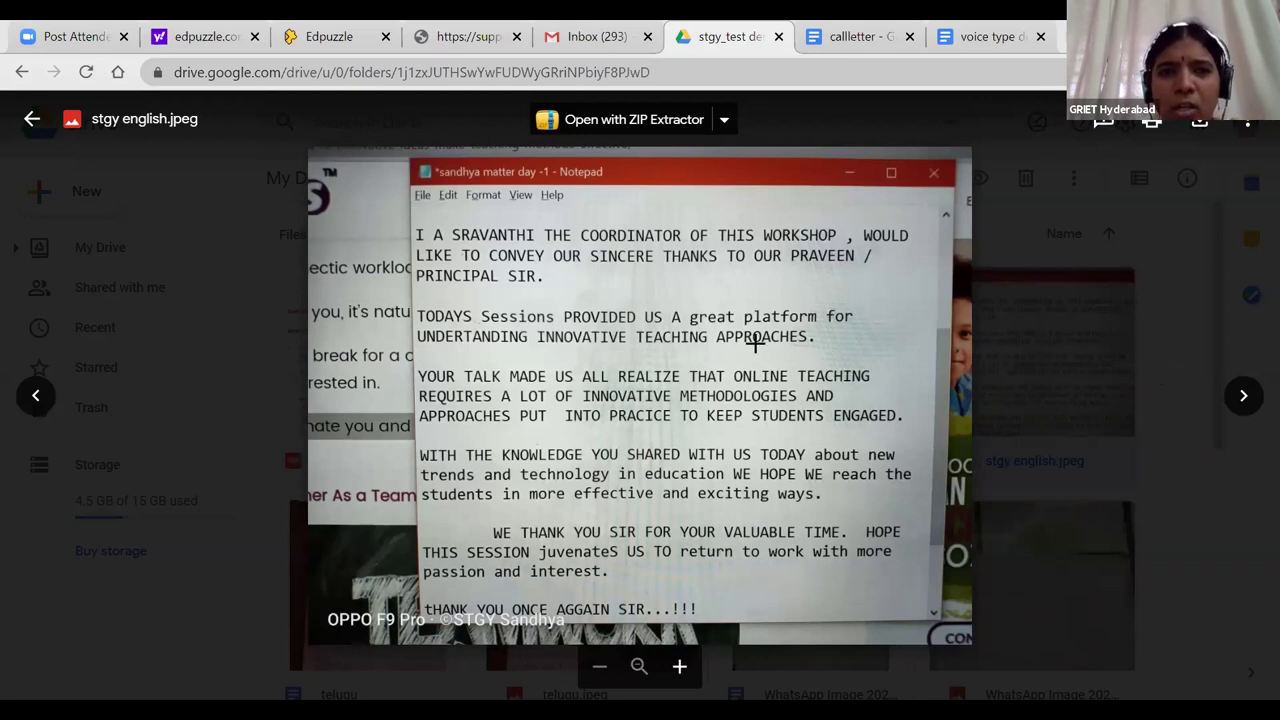
pyautogui.click(31, 122)
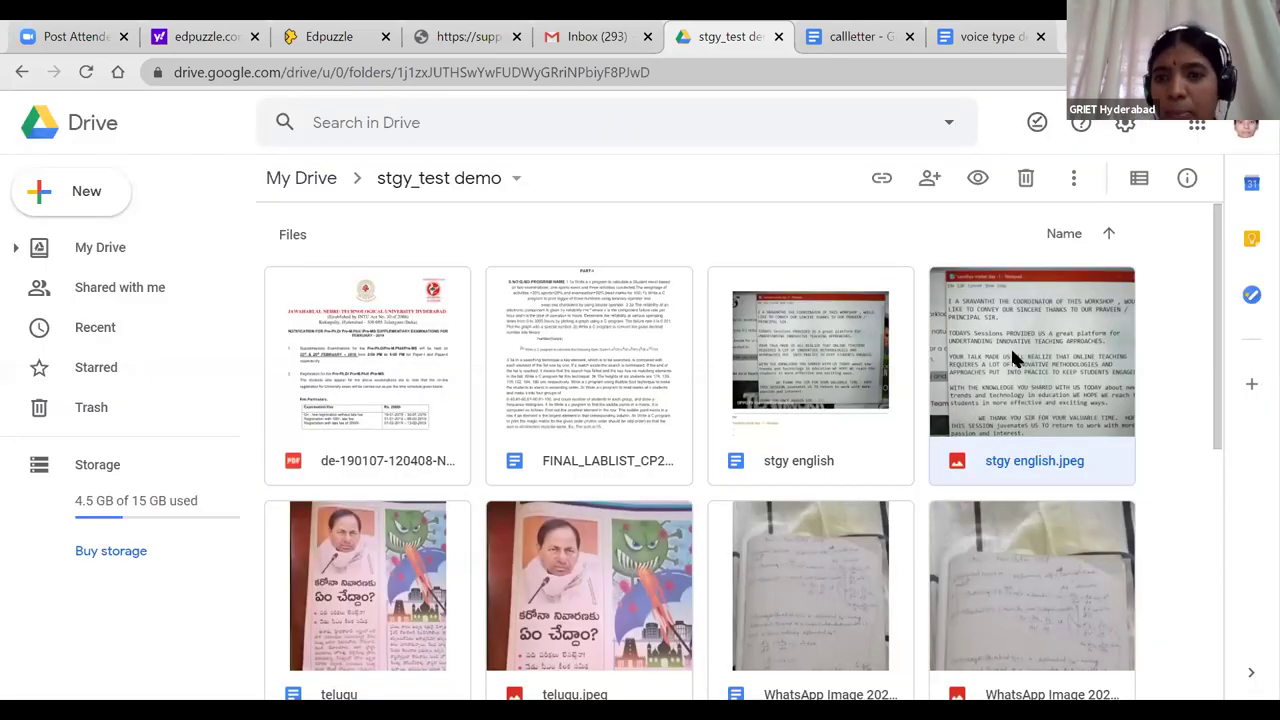
# Open stgy english.jpeg with Google Docs as an OCR-converted document.
pyautogui.rightClick(1013, 358)
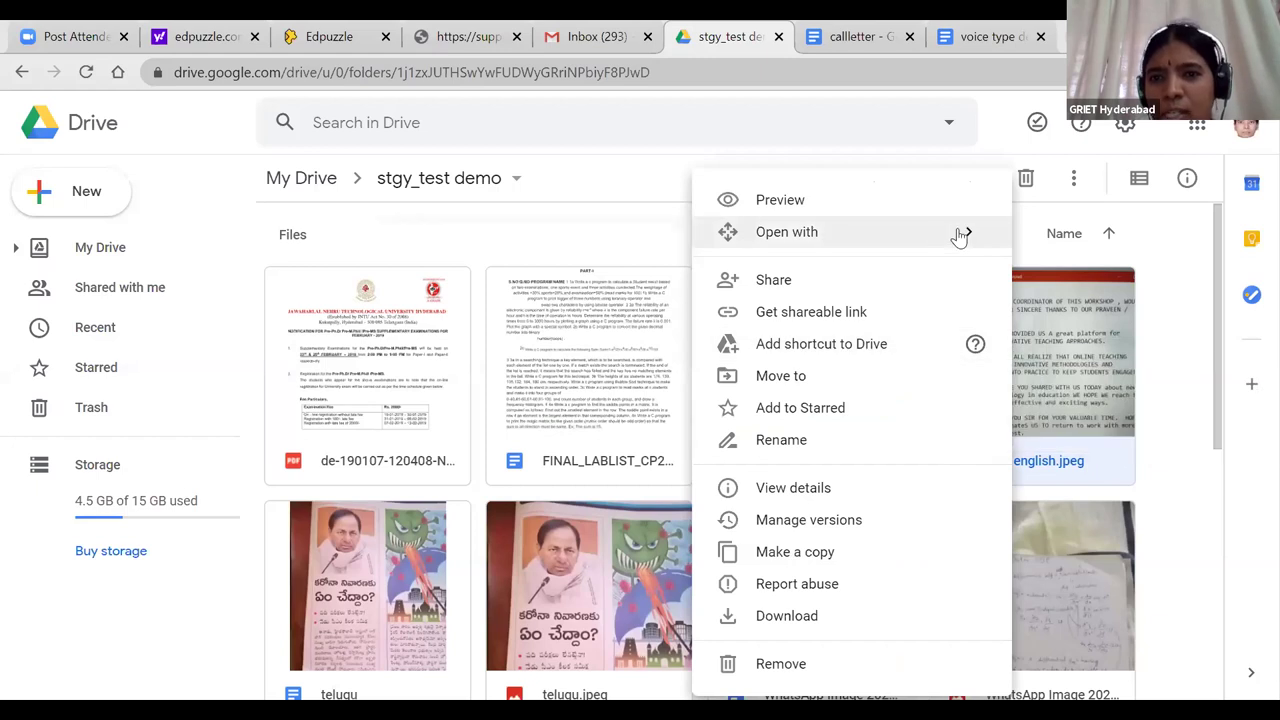
pyautogui.moveTo(960, 235)
pyautogui.click(560, 269)
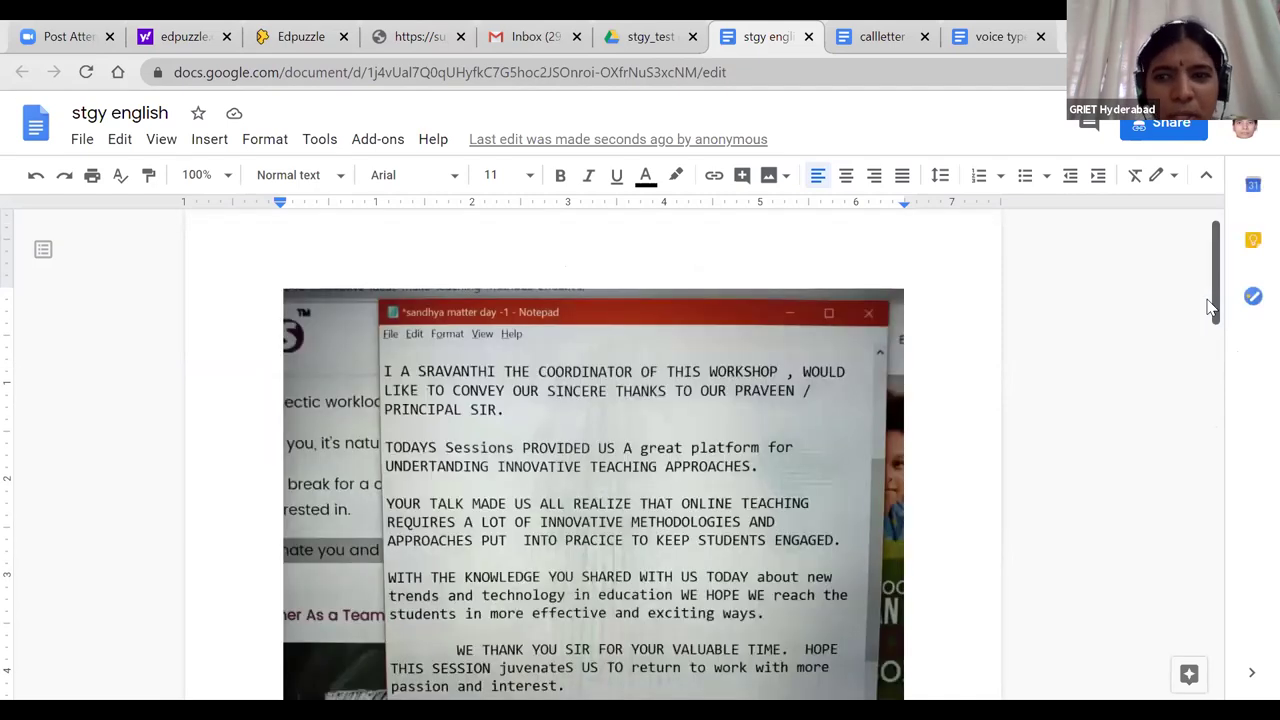
pyautogui.scroll(-1, 1212, 306)
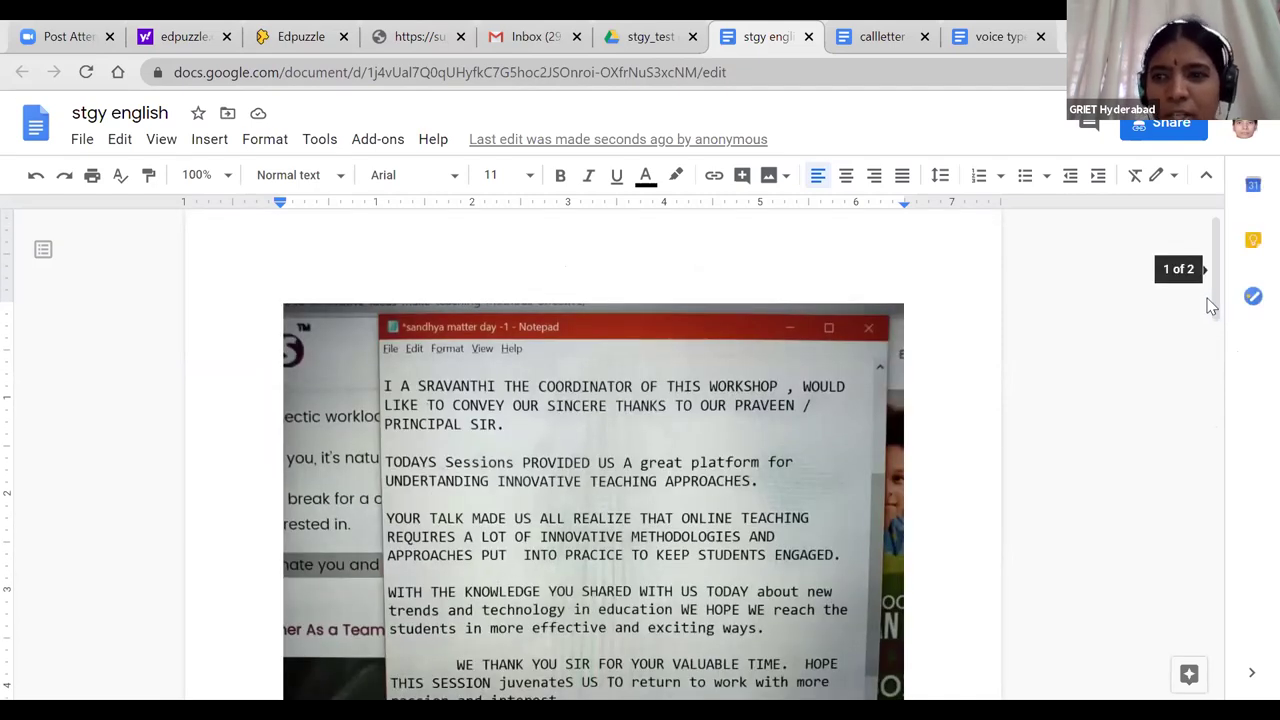
pyautogui.scroll(-2, 1212, 332)
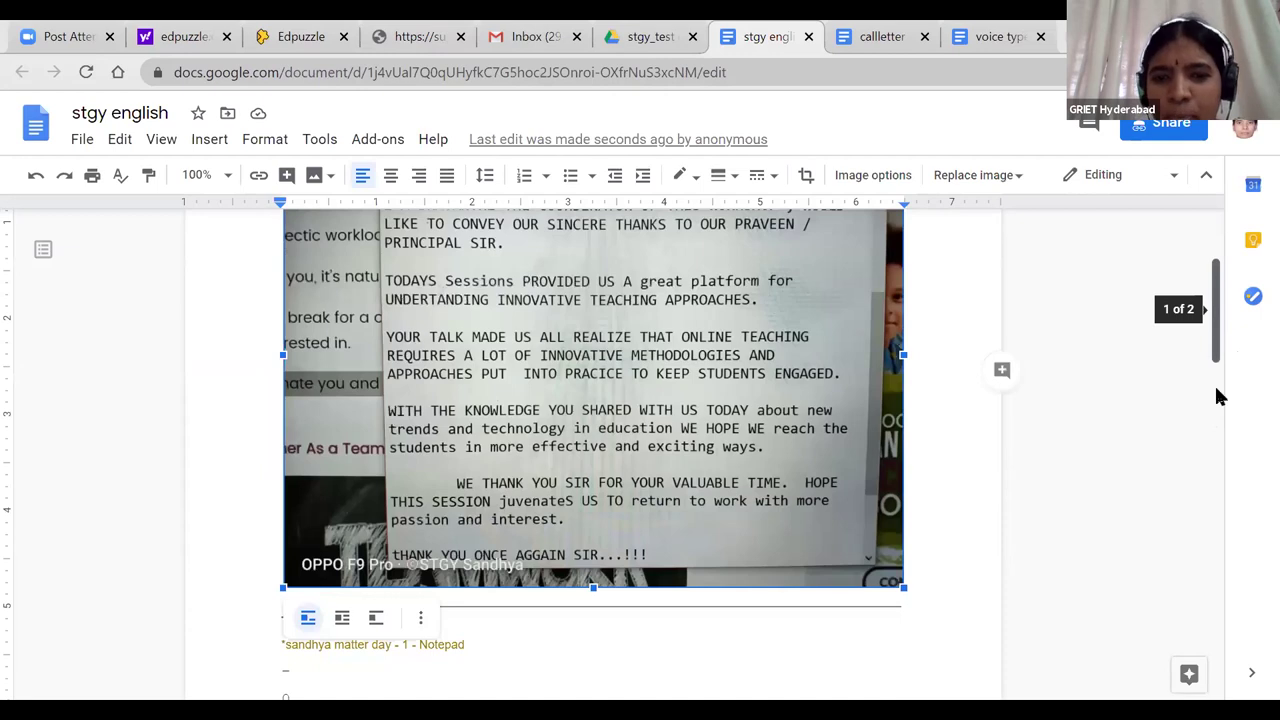
pyautogui.scroll(-4, 1220, 420)
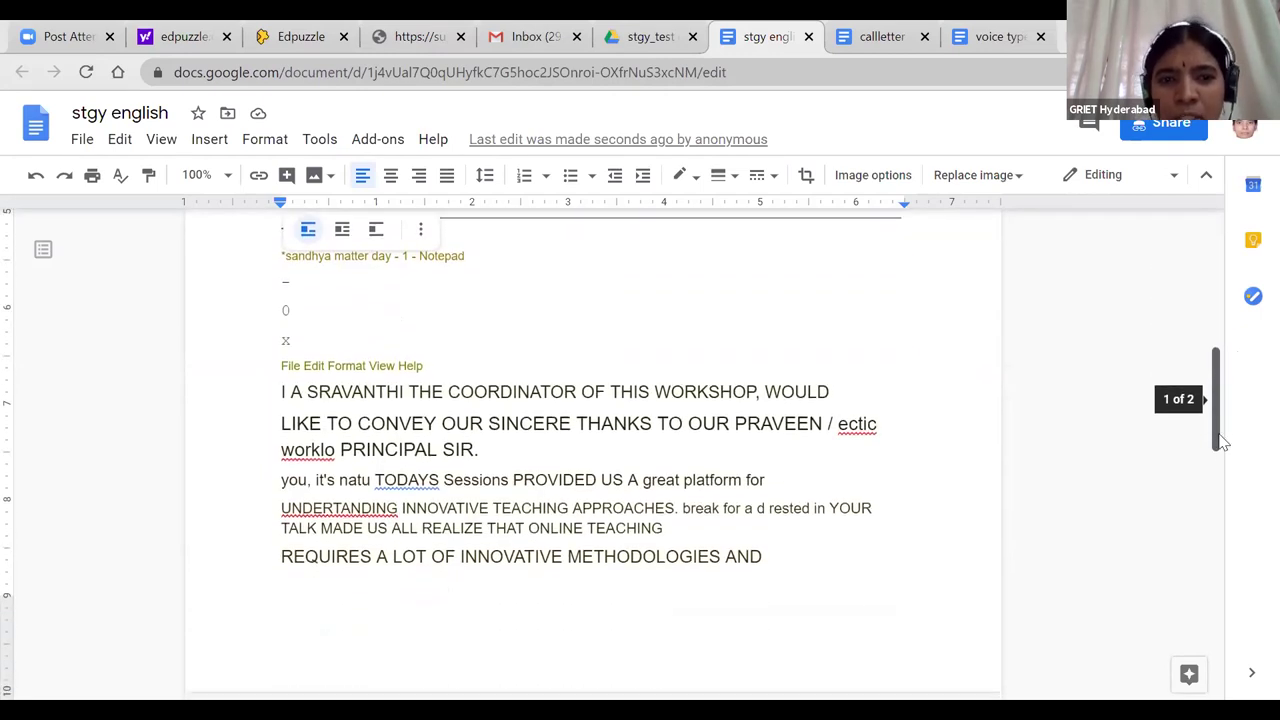
pyautogui.scroll(-2, 1220, 458)
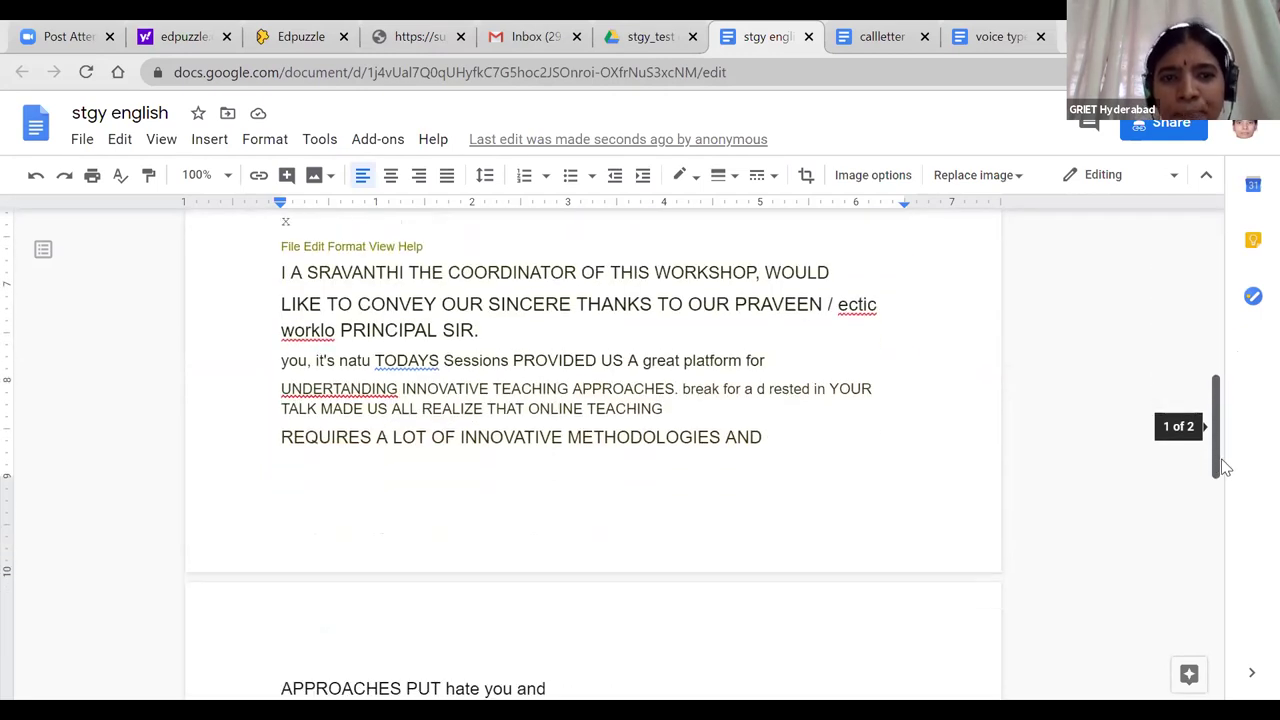
pyautogui.scroll(-4, 1225, 472)
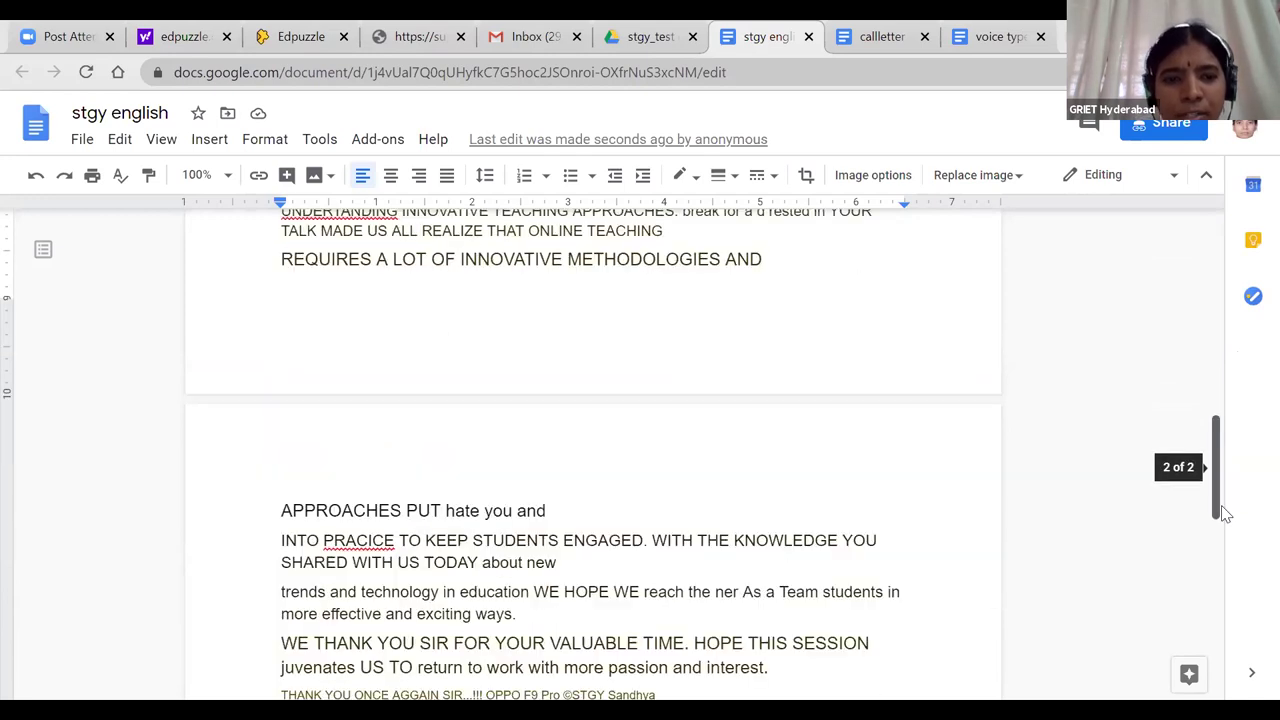
pyautogui.scroll(-3, 1225, 565)
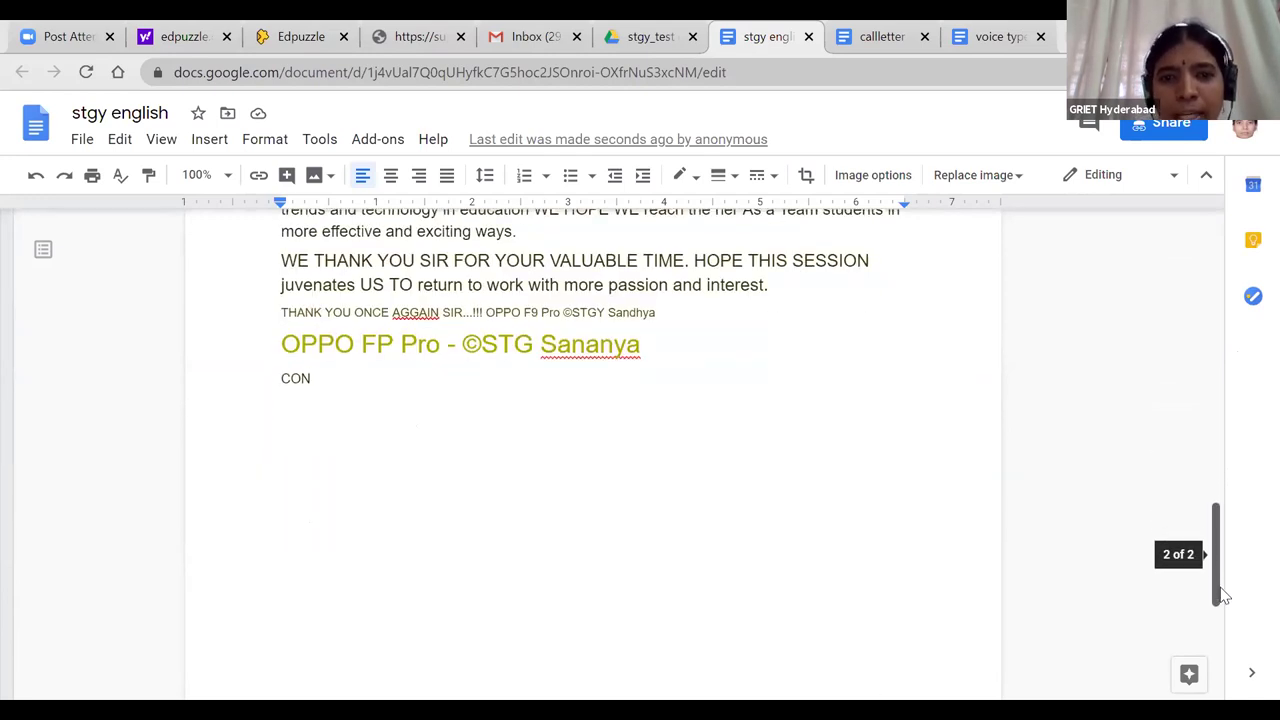
pyautogui.moveTo(1218, 562); pyautogui.dragTo(1214, 400)
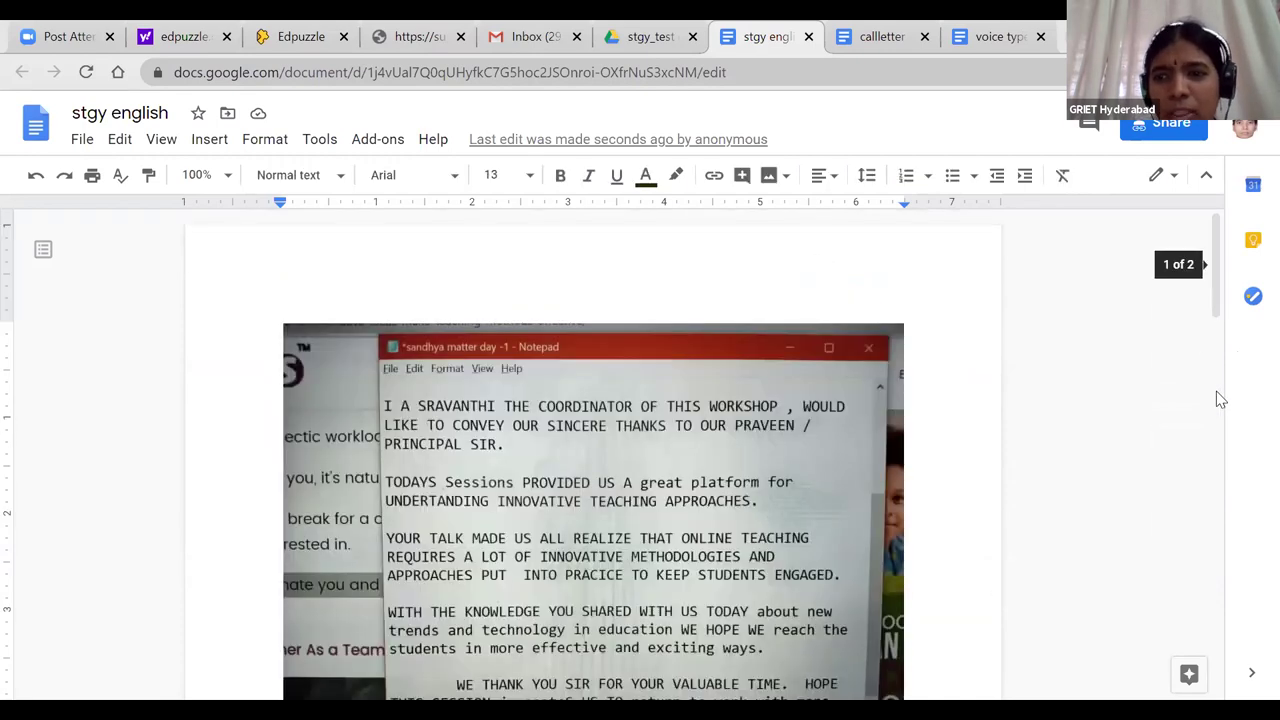
pyautogui.scroll(-2, 1214, 363)
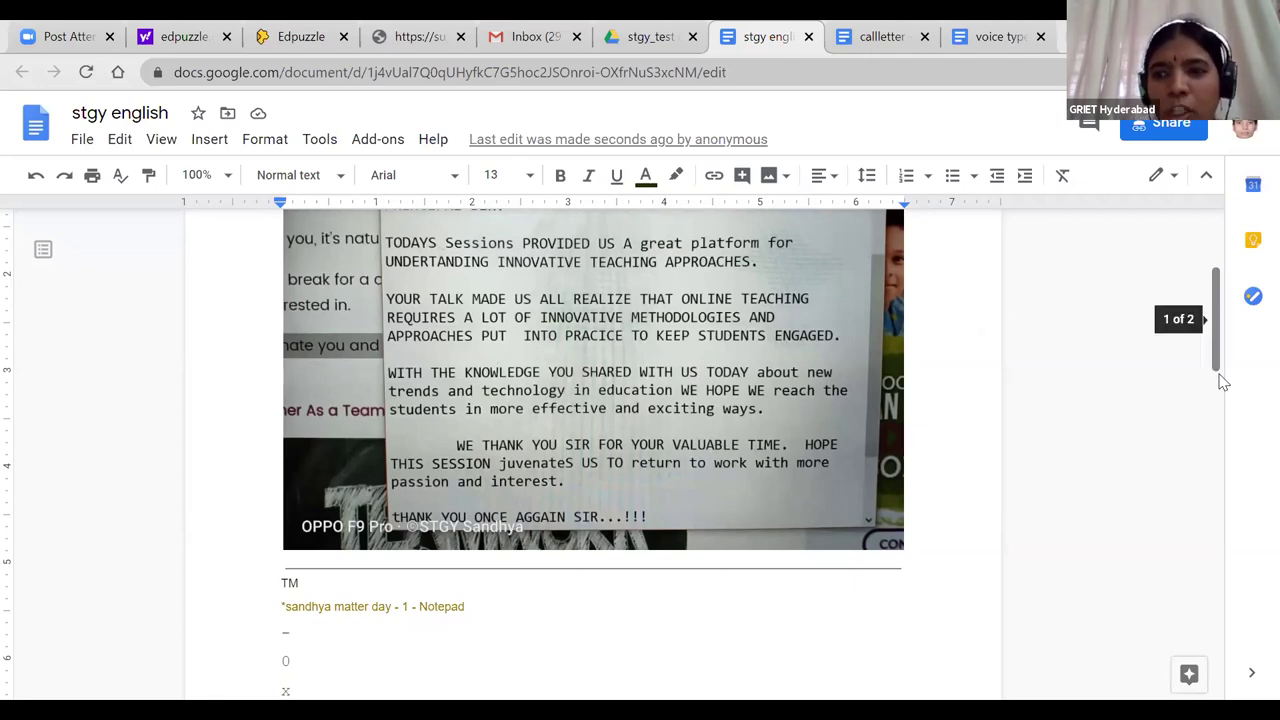
pyautogui.moveTo(1222, 388); pyautogui.dragTo(1229, 485)
pyautogui.scroll(-5, 1229, 485)
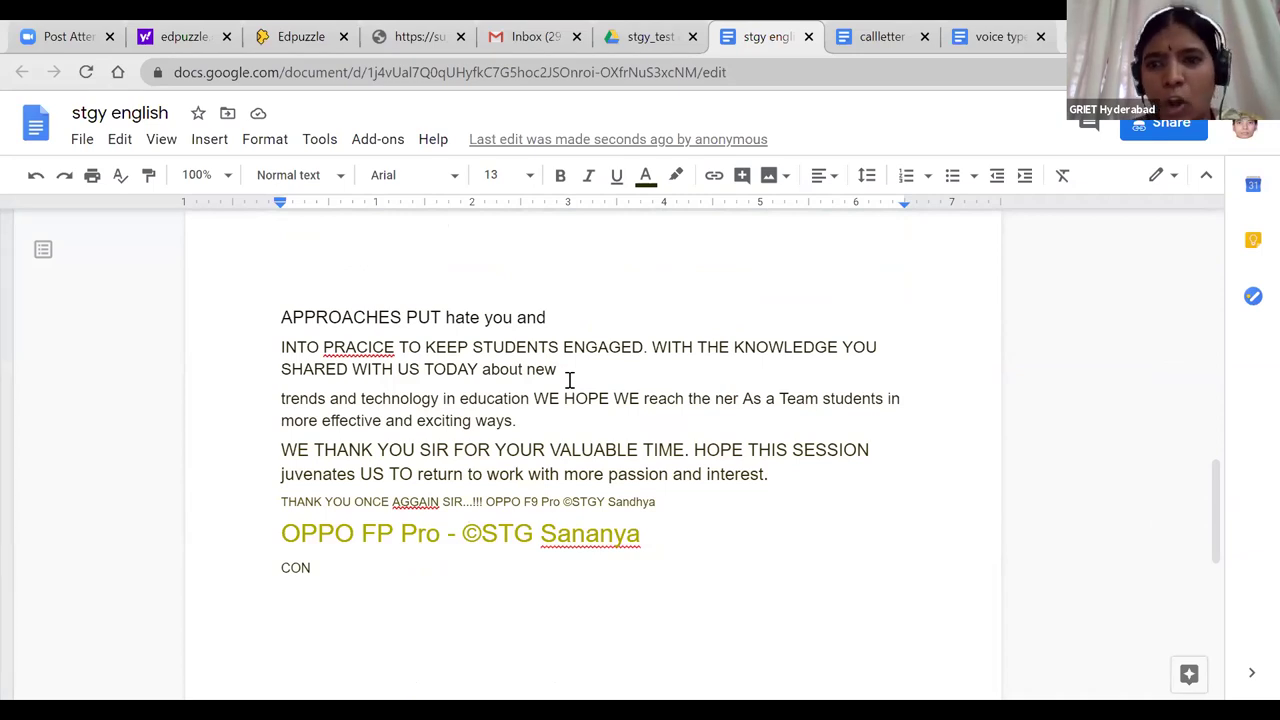
pyautogui.click(80, 143)
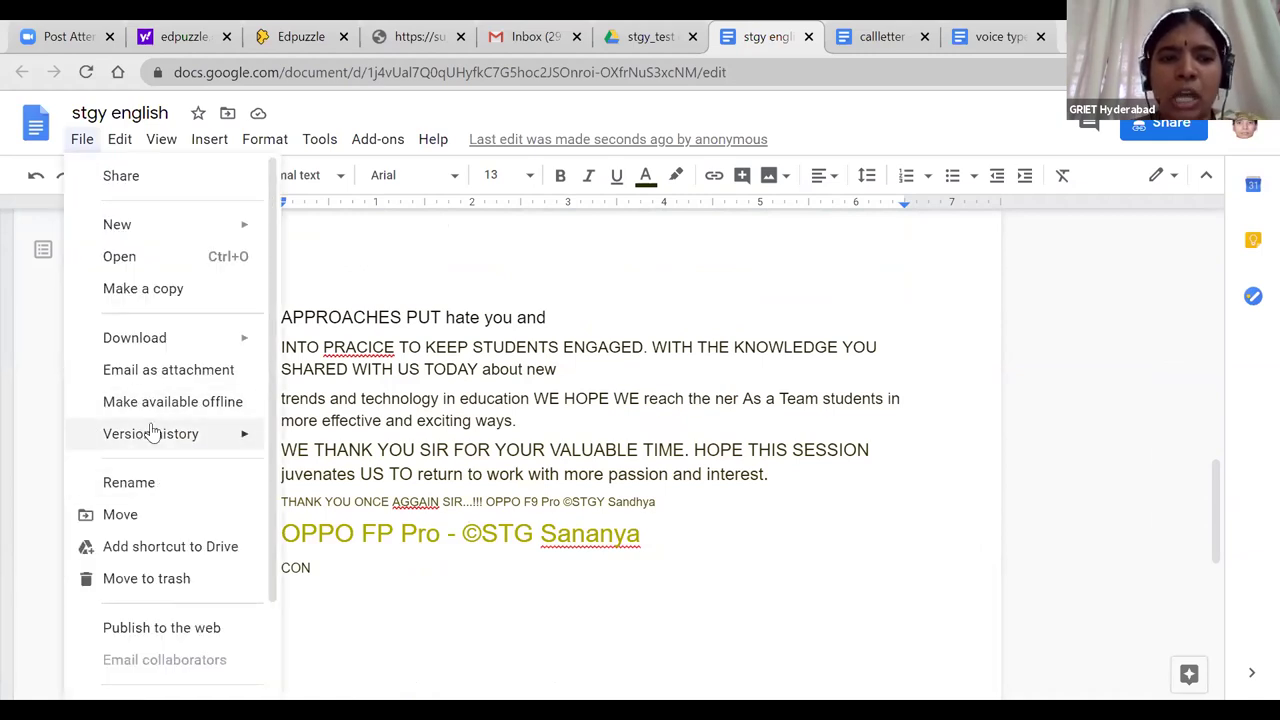
pyautogui.click(183, 352)
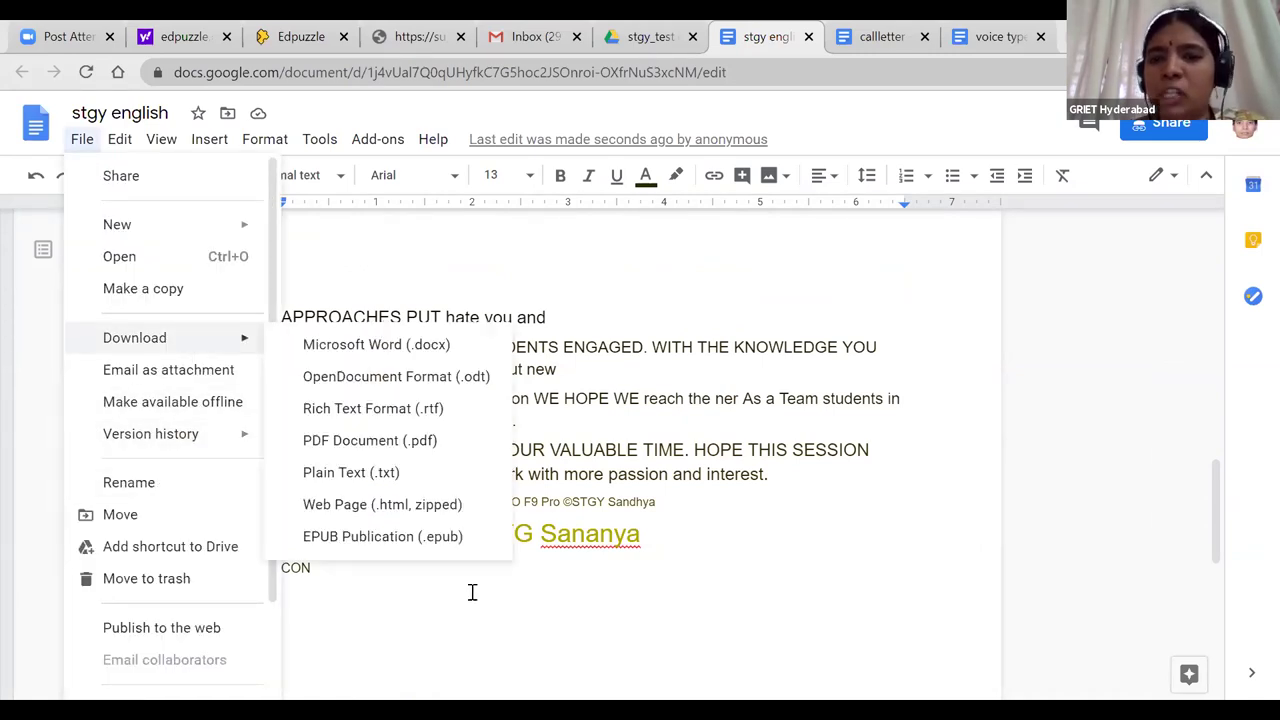
pyautogui.click(1066, 581)
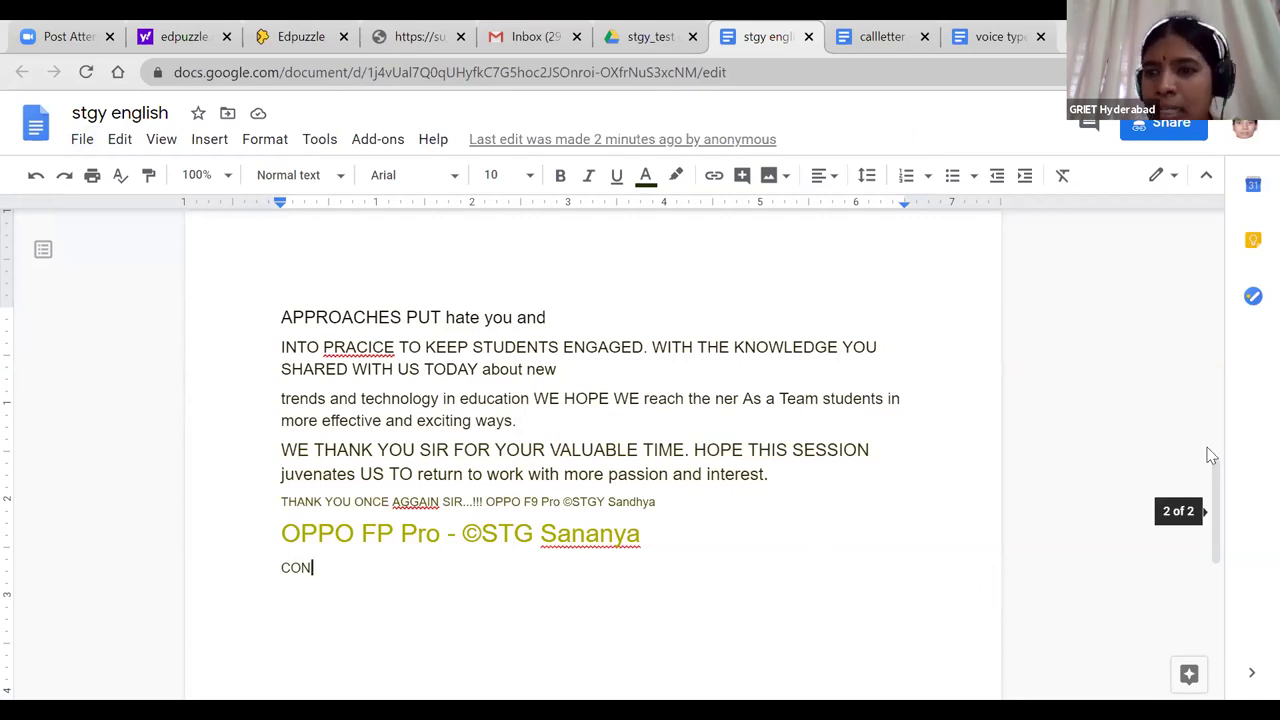
# Scroll to the top of the stgy english document to show the embedded photo.
pyautogui.scroll(3, 1180, 225)
pyautogui.scroll(5, 1175, 227)
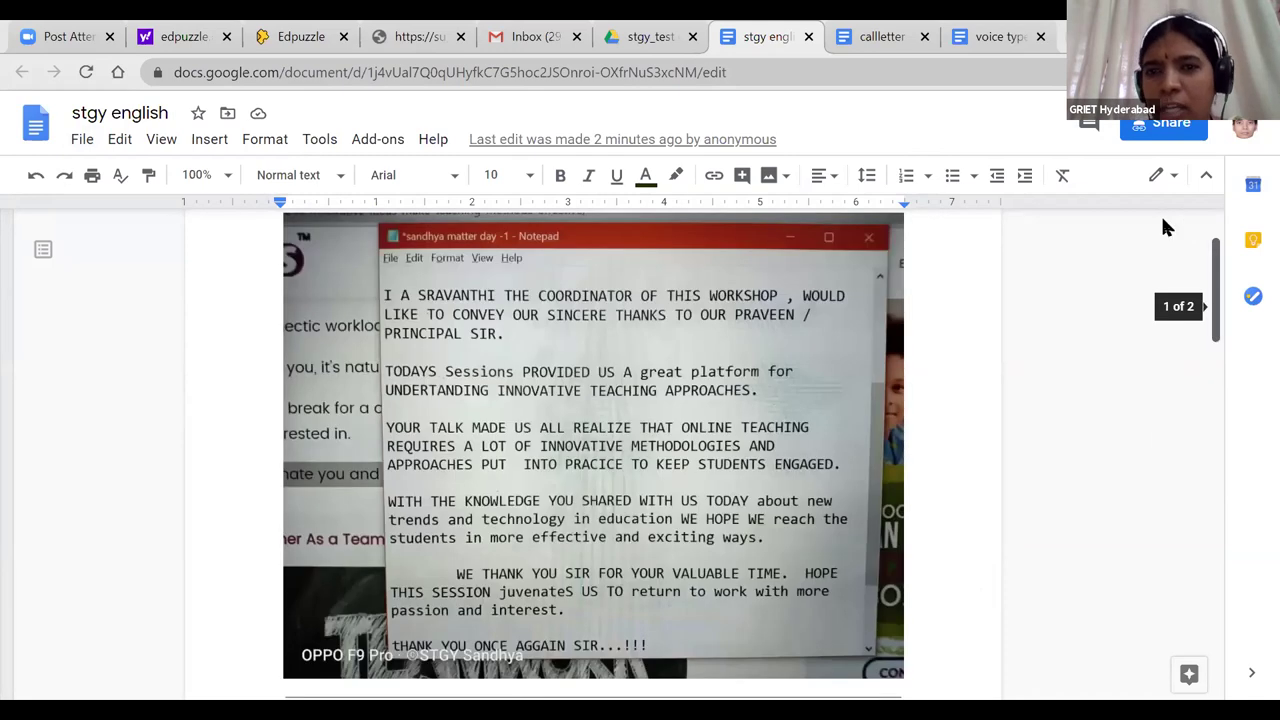
pyautogui.scroll(2, 895, 245)
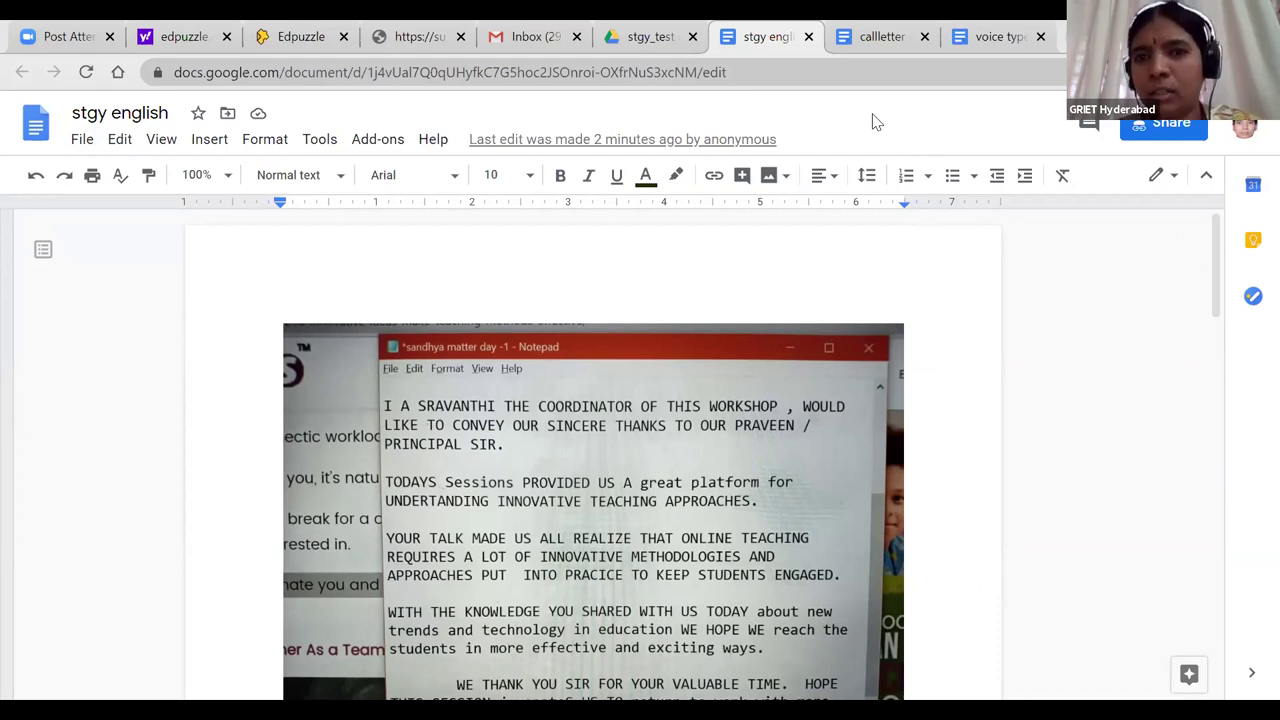
# Return to the stgy_test folder and preview the telugu.jpeg newspaper image.
pyautogui.click(677, 54)
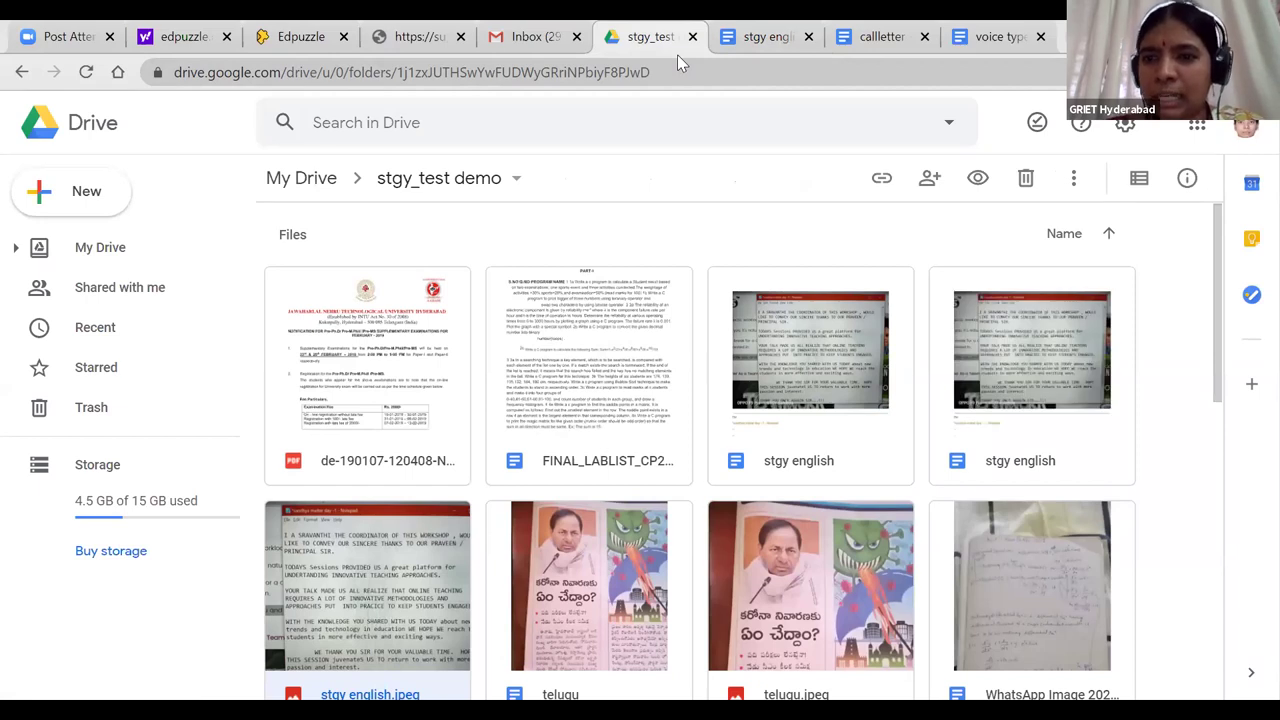
pyautogui.moveTo(1214, 357); pyautogui.dragTo(1207, 423)
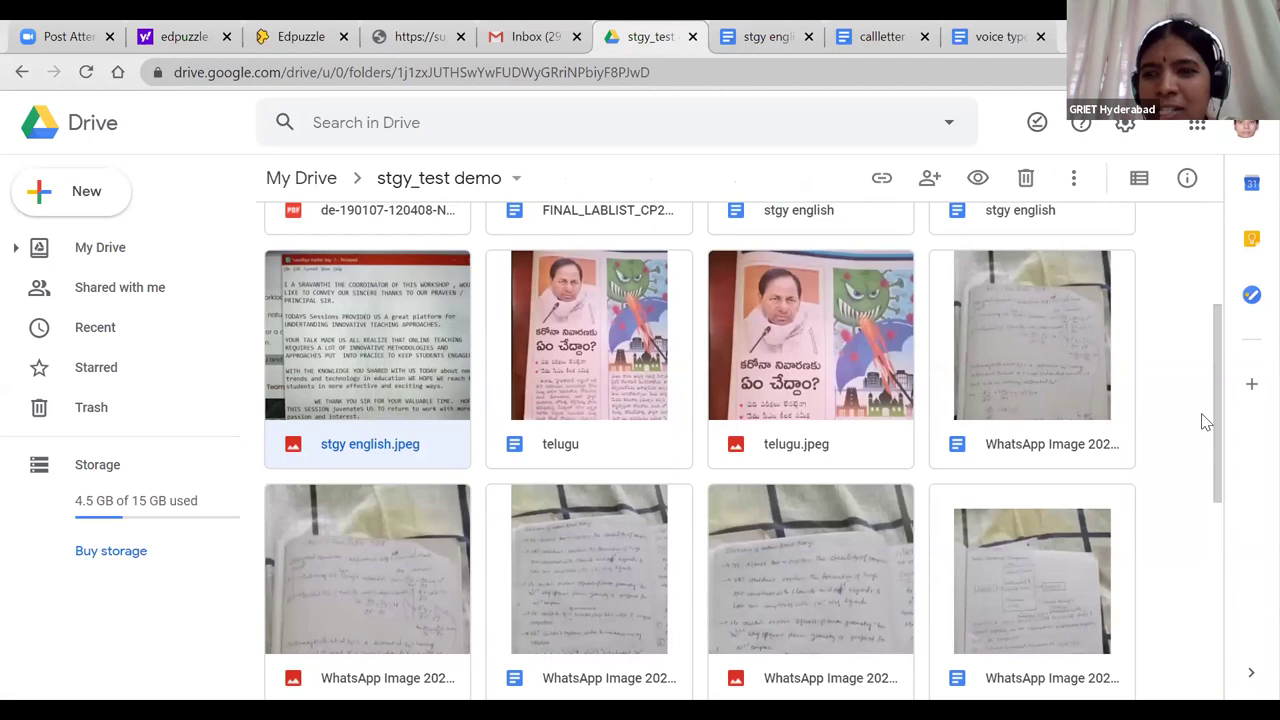
pyautogui.click(828, 352)
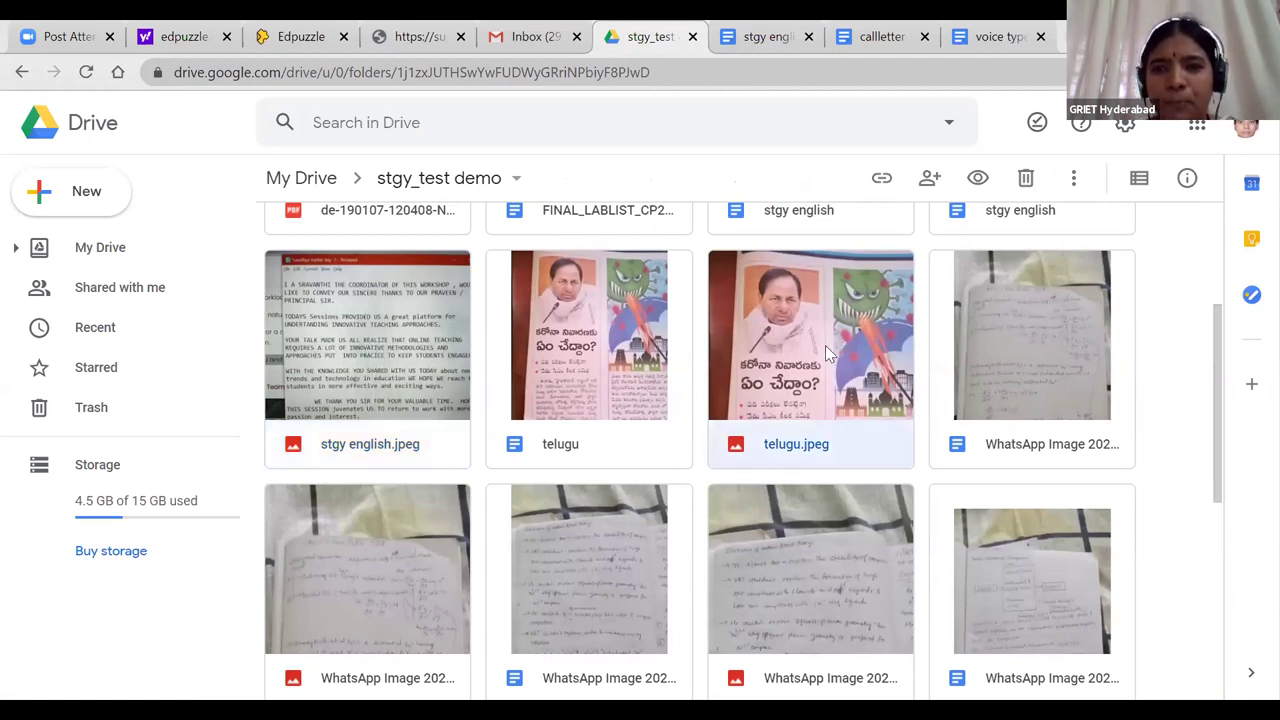
pyautogui.doubleClick(825, 345)
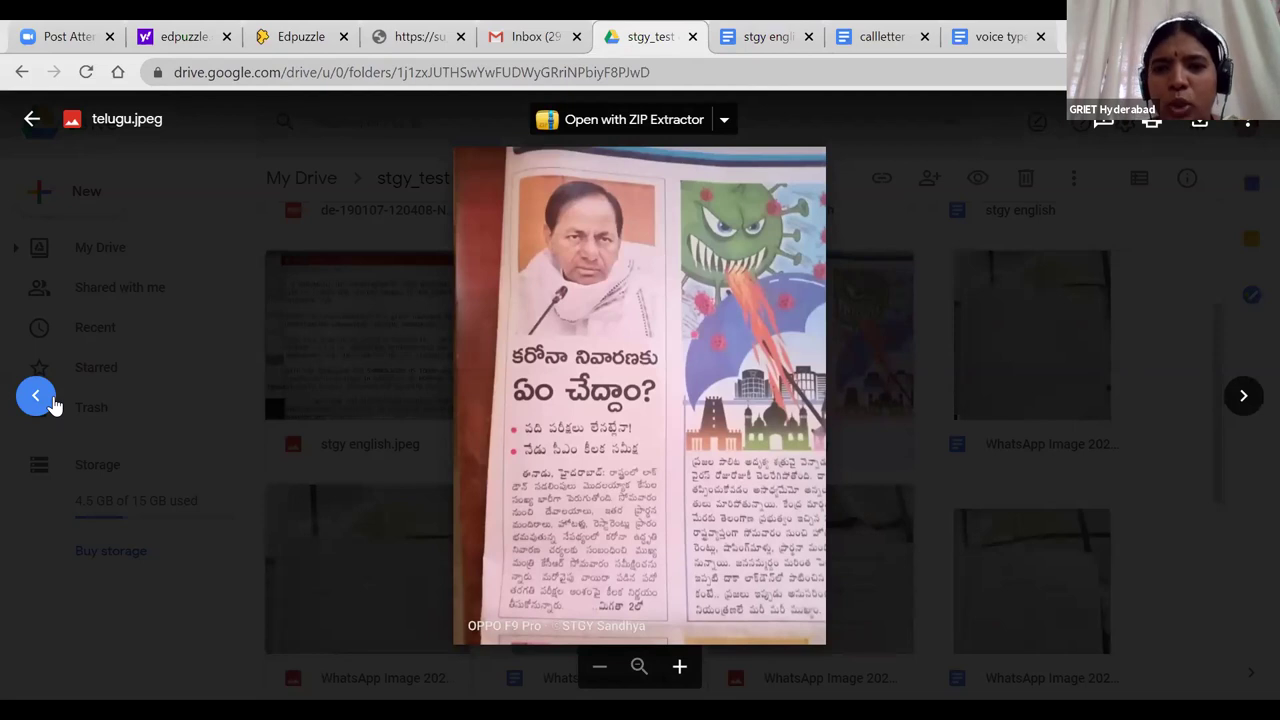
# Review the converted telugu document's Telugu OCR text, then close the preview.
pyautogui.click(645, 295)
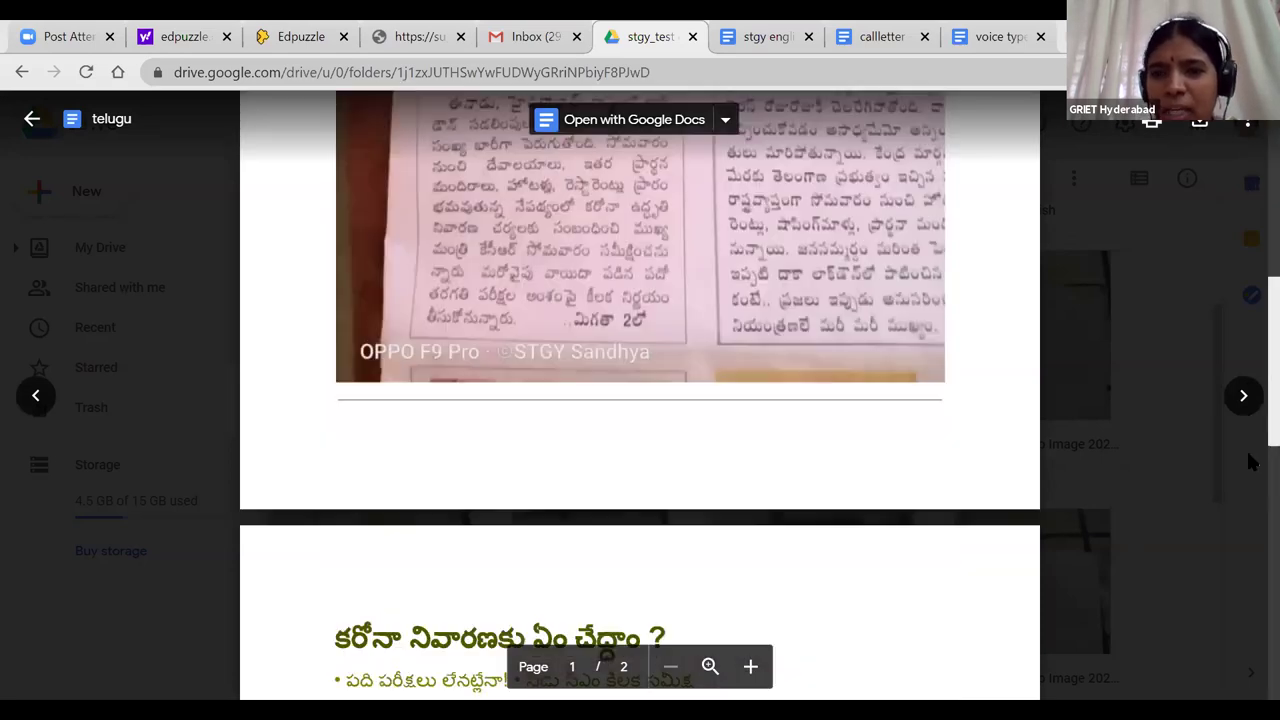
pyautogui.scroll(-10, 1246, 448)
pyautogui.scroll(-1, 1248, 491)
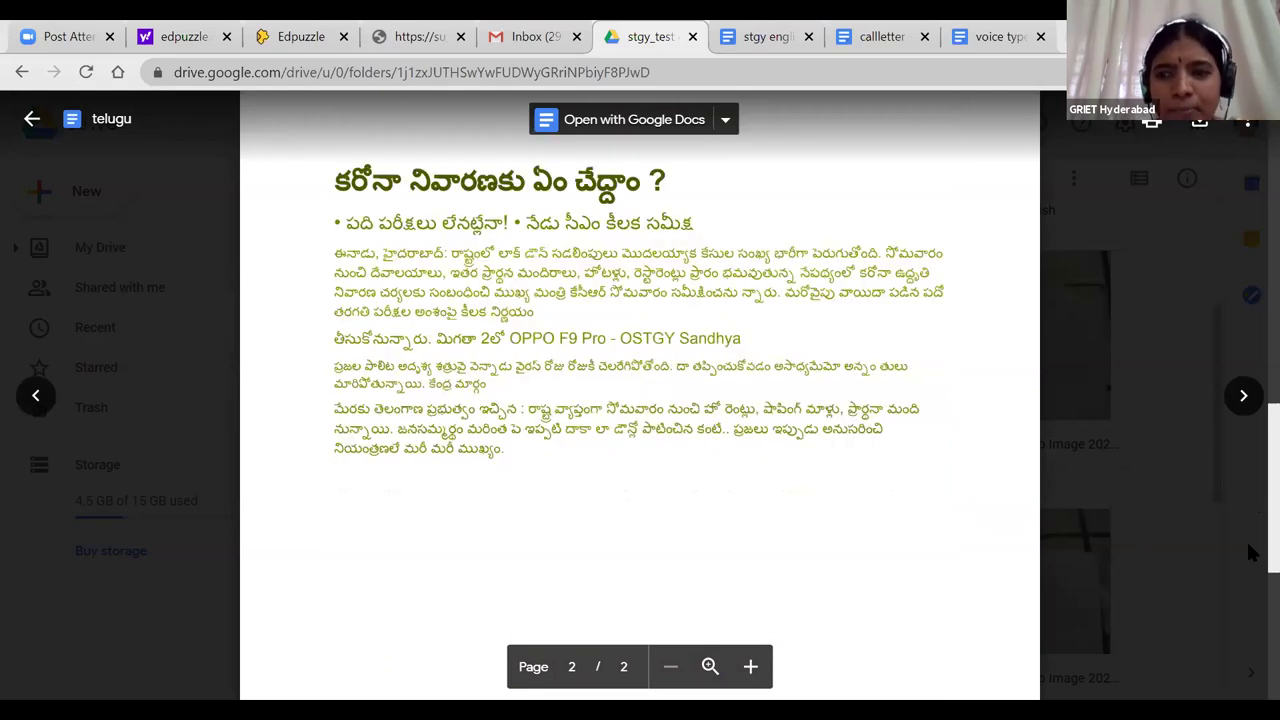
pyautogui.scroll(-2, 1248, 505)
pyautogui.scroll(2, 1248, 505)
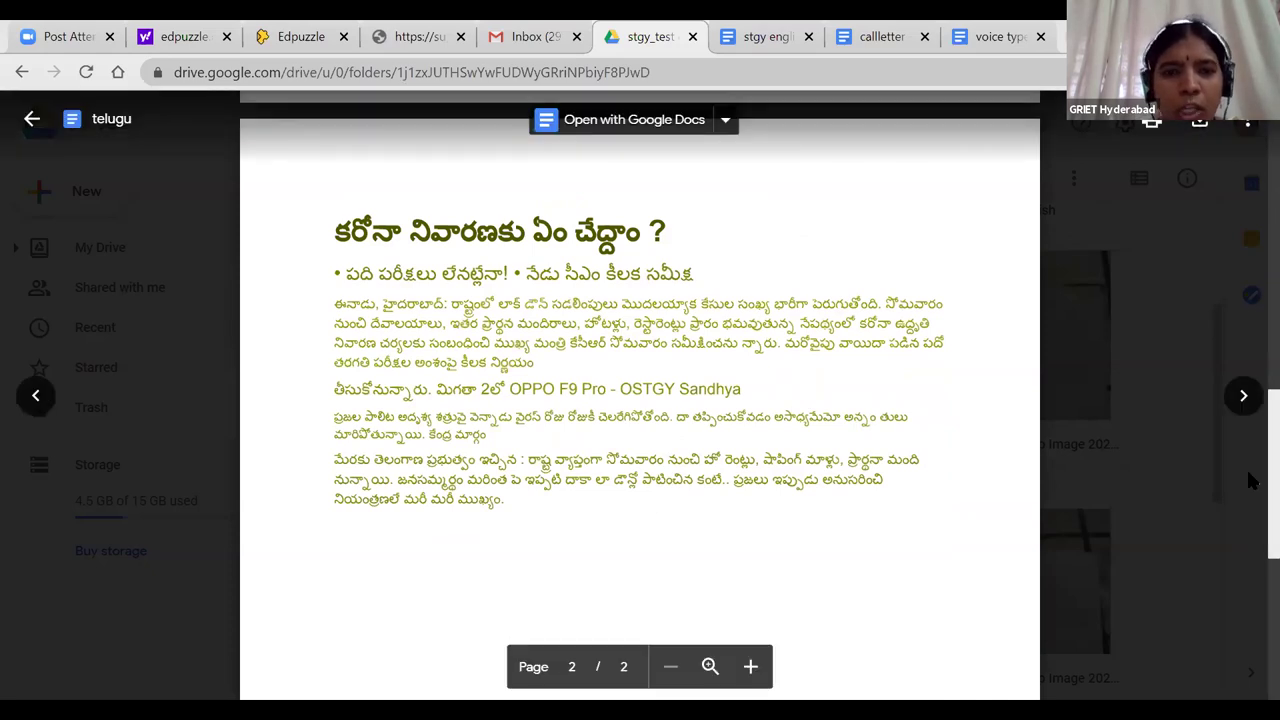
pyautogui.scroll(-1, 877, 197)
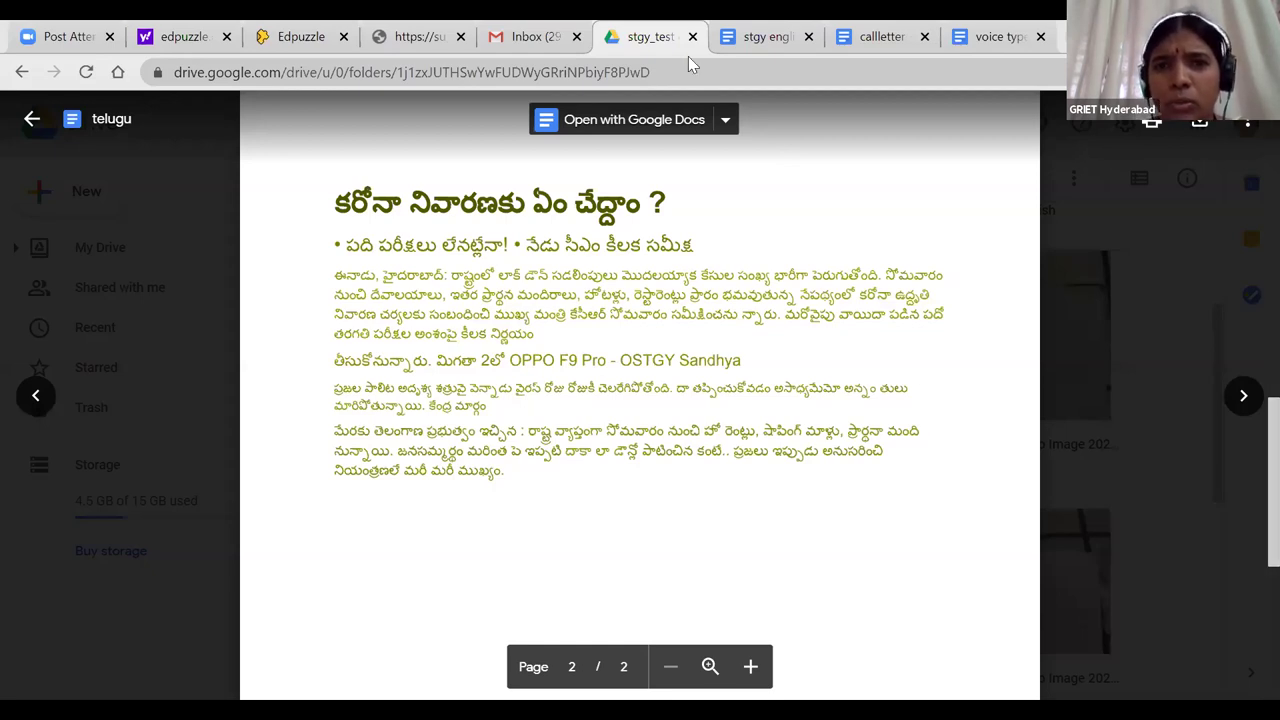
pyautogui.click(32, 119)
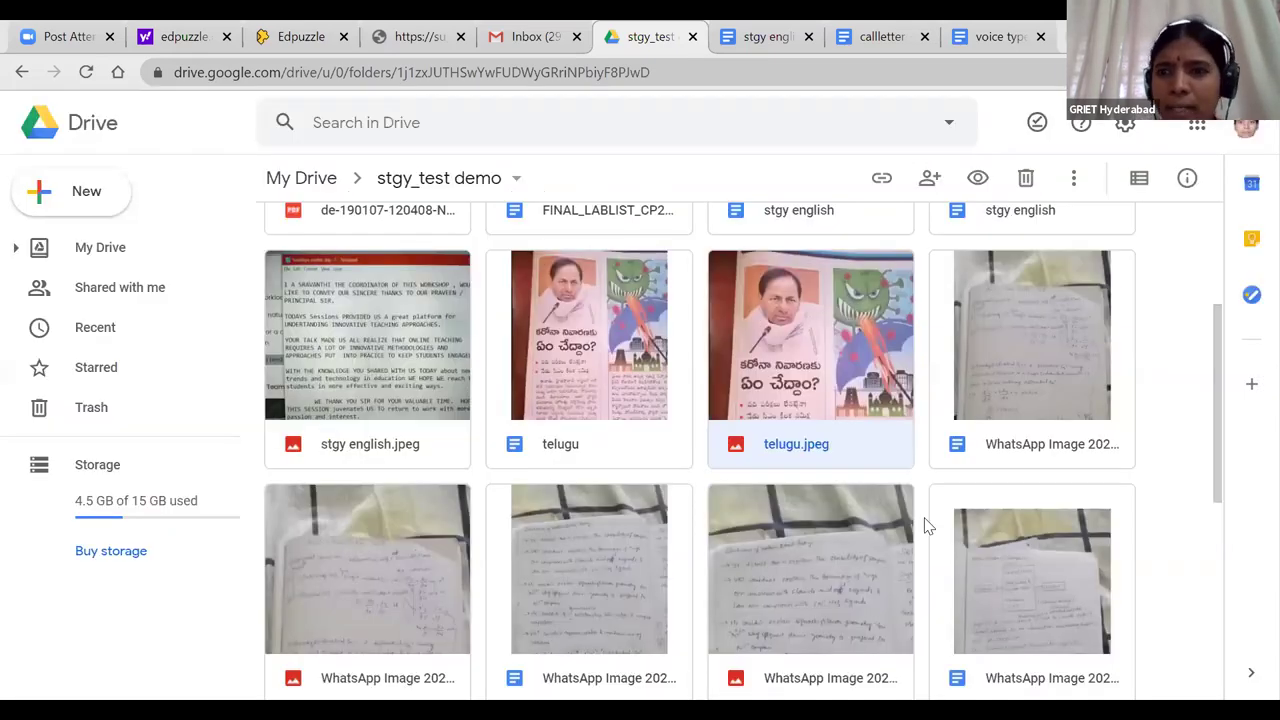
# Open a handwritten role-play WhatsApp image at the folder's bottom with Google Docs.
pyautogui.scroll(-2, 1231, 555)
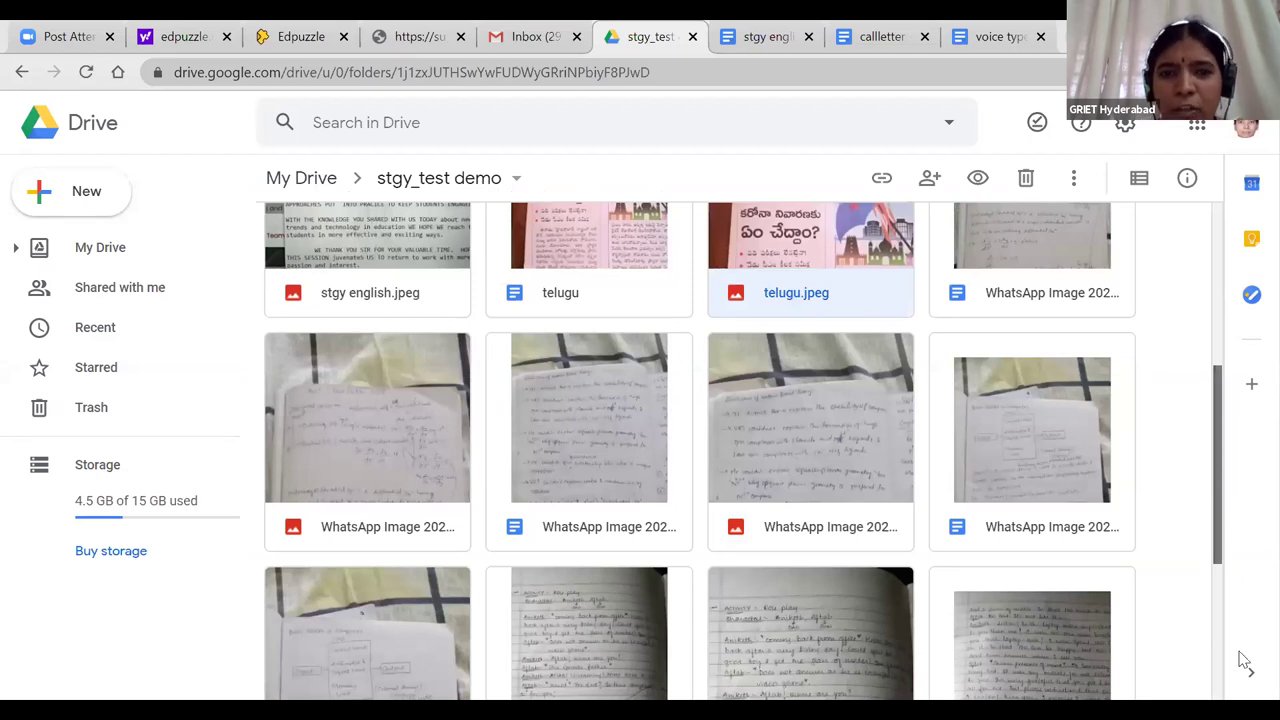
pyautogui.scroll(-3, 1243, 663)
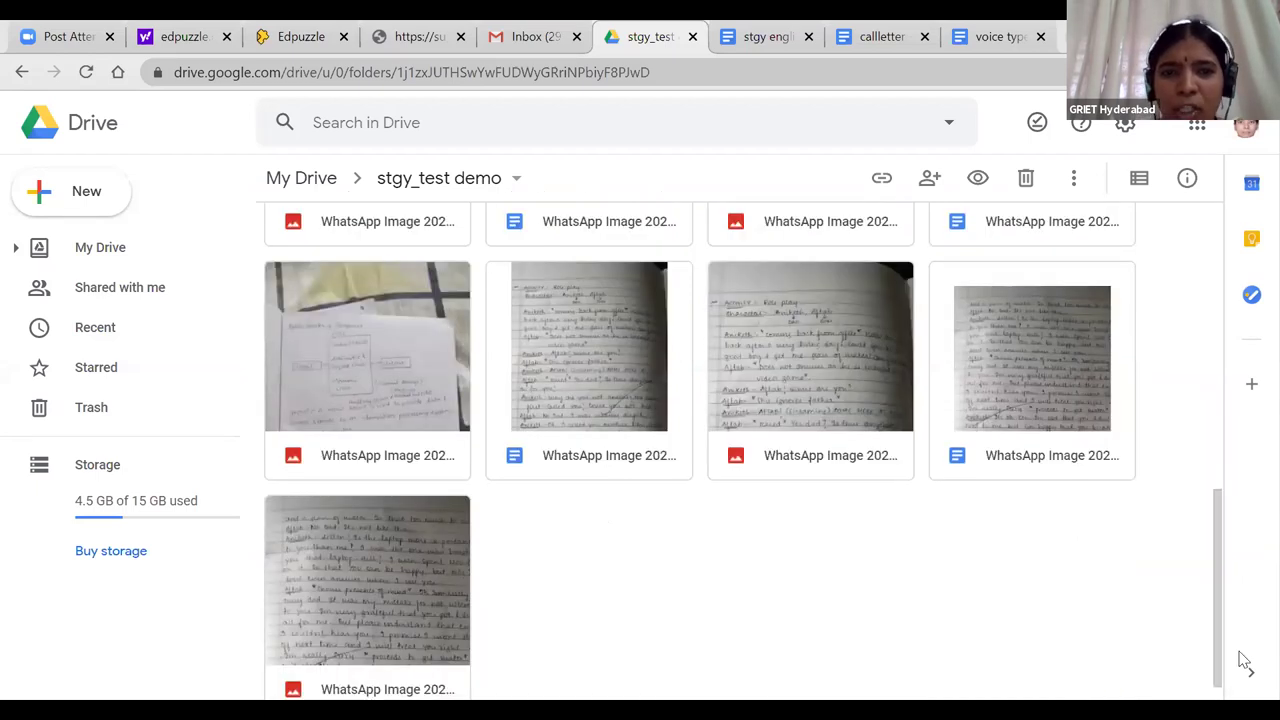
pyautogui.click(828, 387)
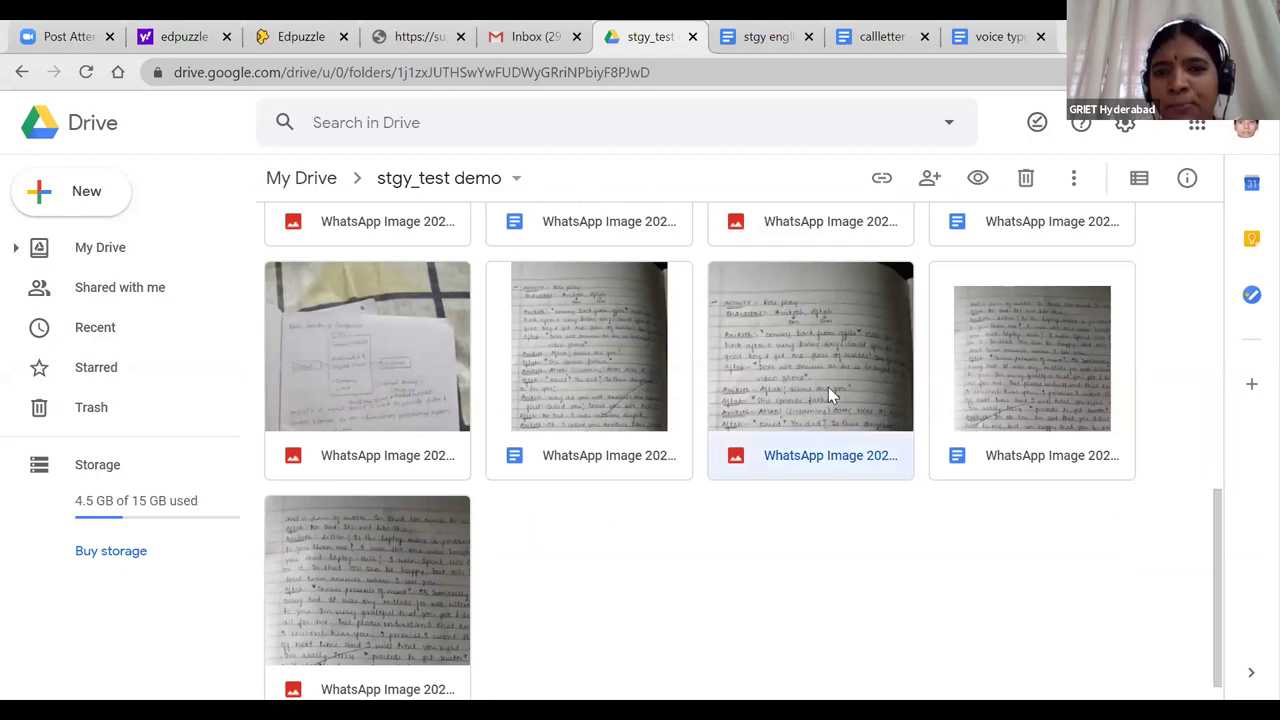
pyautogui.rightClick(828, 387)
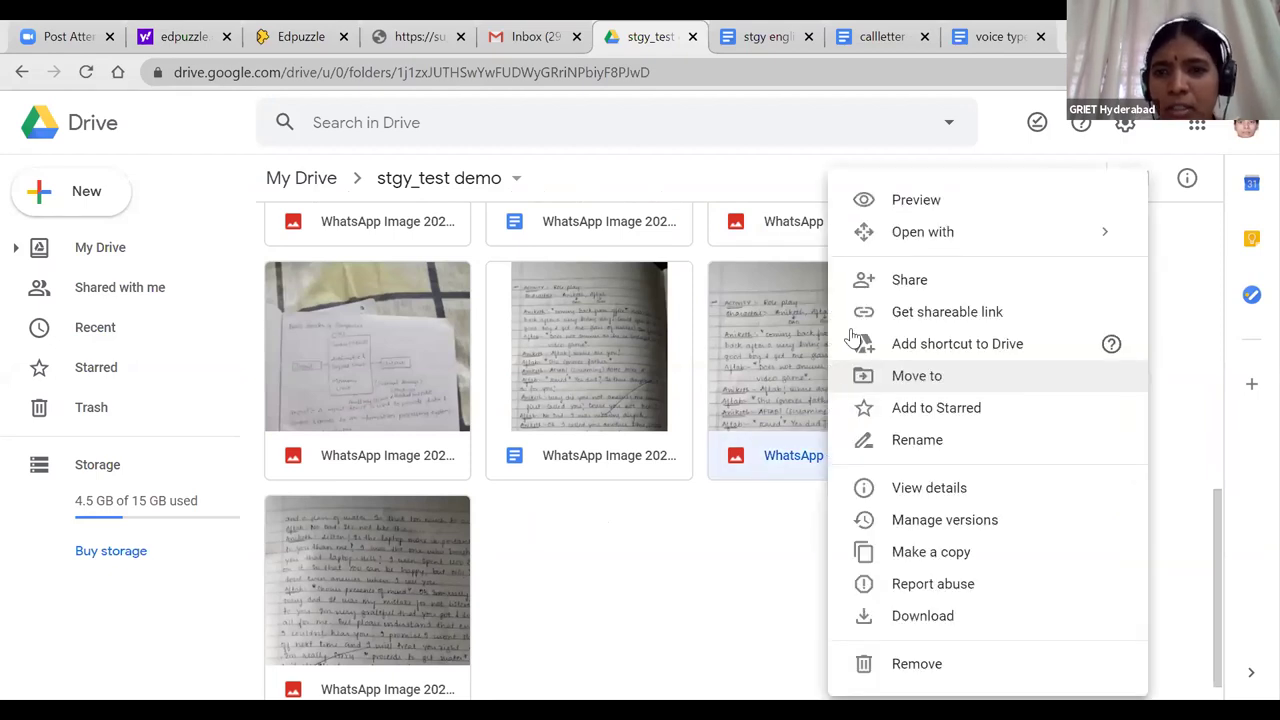
pyautogui.moveTo(905, 240)
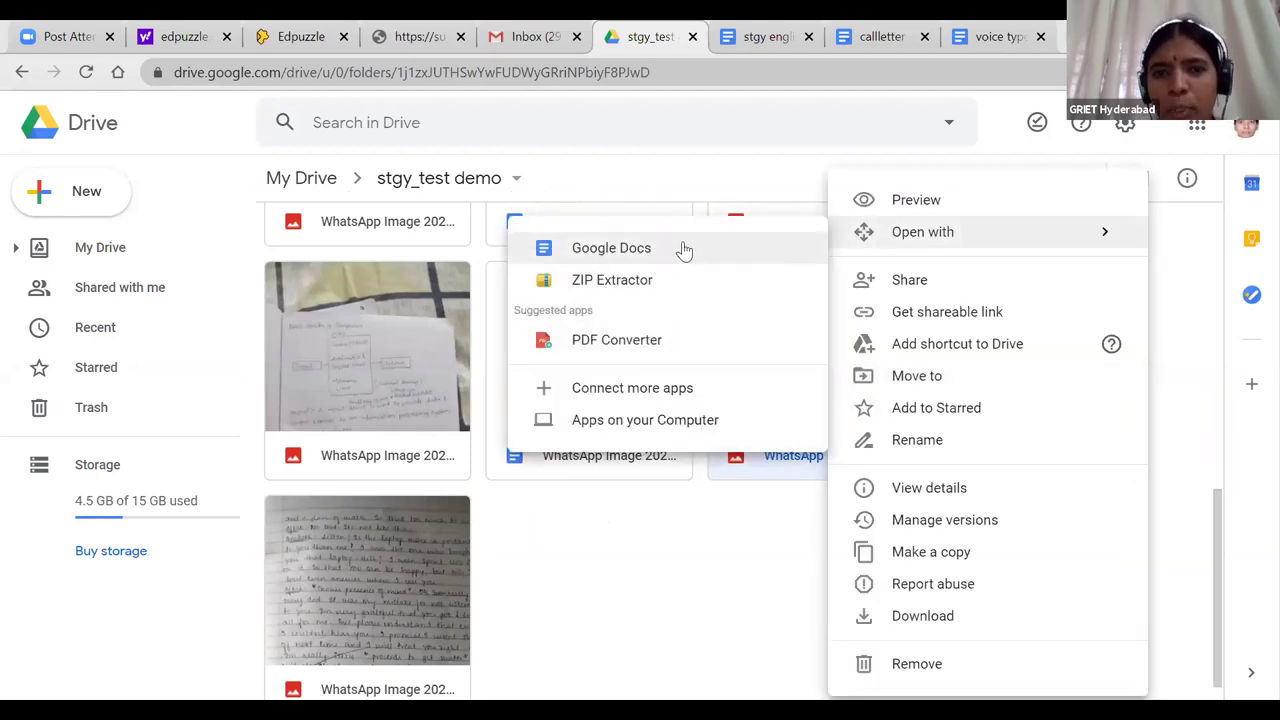
pyautogui.click(683, 251)
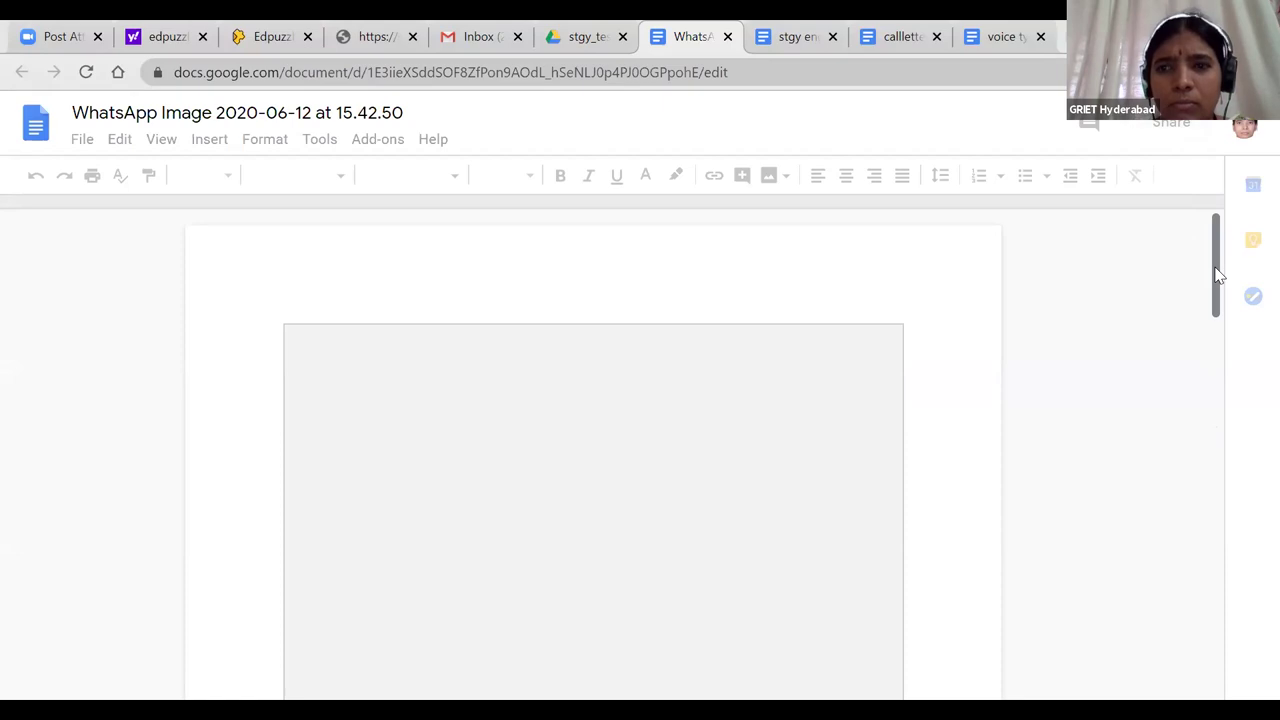
# Scroll down to the recognised 'ACTIVITY & Role play' text below the photo.
pyautogui.moveTo(1218, 276); pyautogui.dragTo(1220, 306)
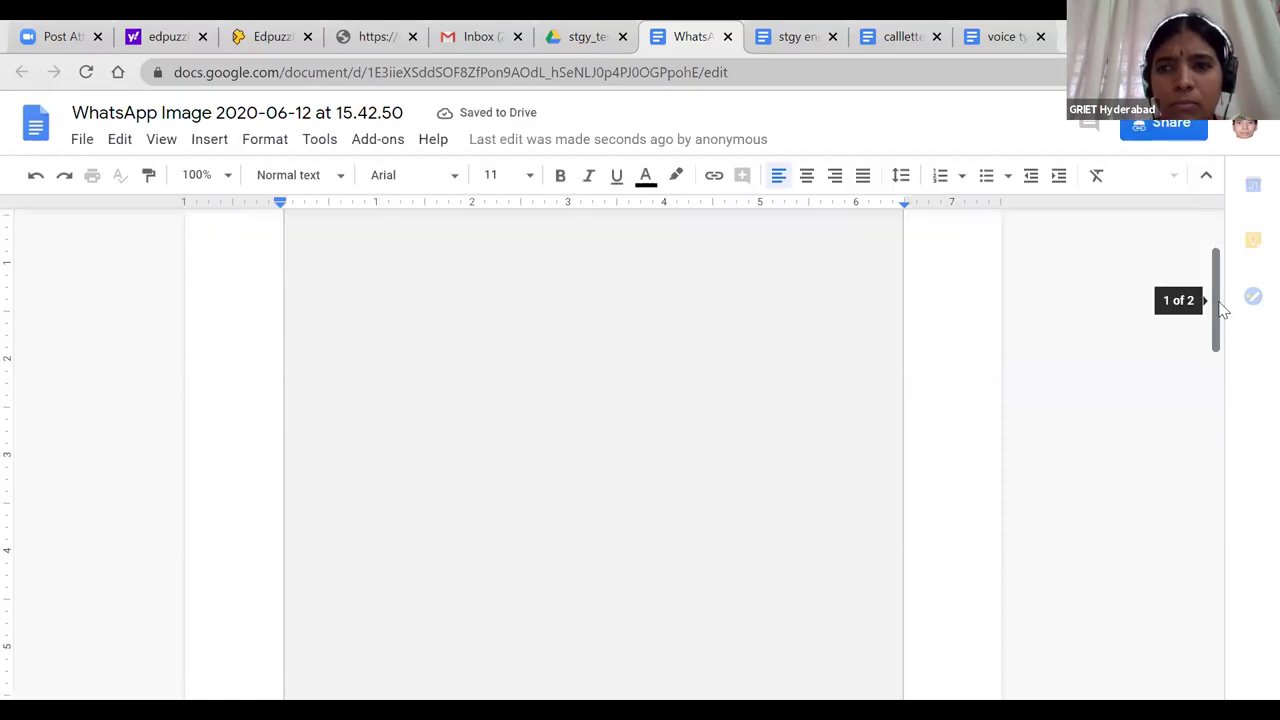
pyautogui.scroll(-2, 1230, 477)
pyautogui.scroll(-6, 1230, 477)
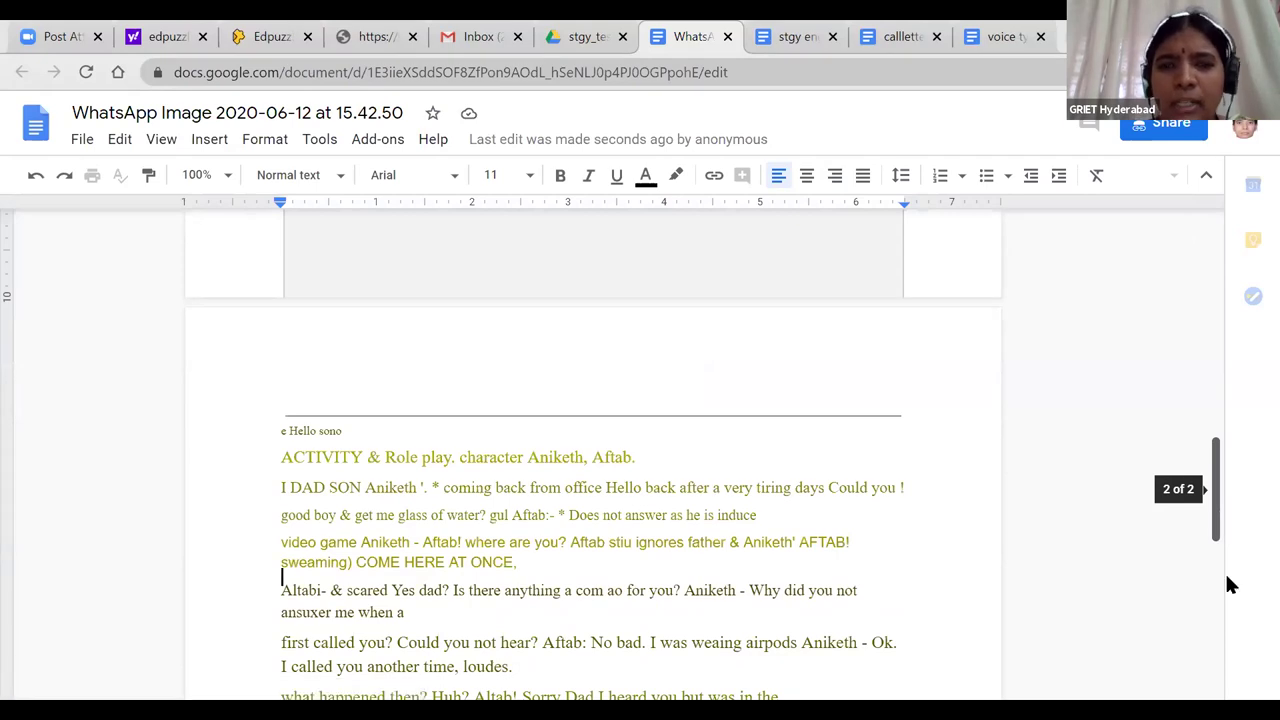
pyautogui.scroll(-2, 1214, 547)
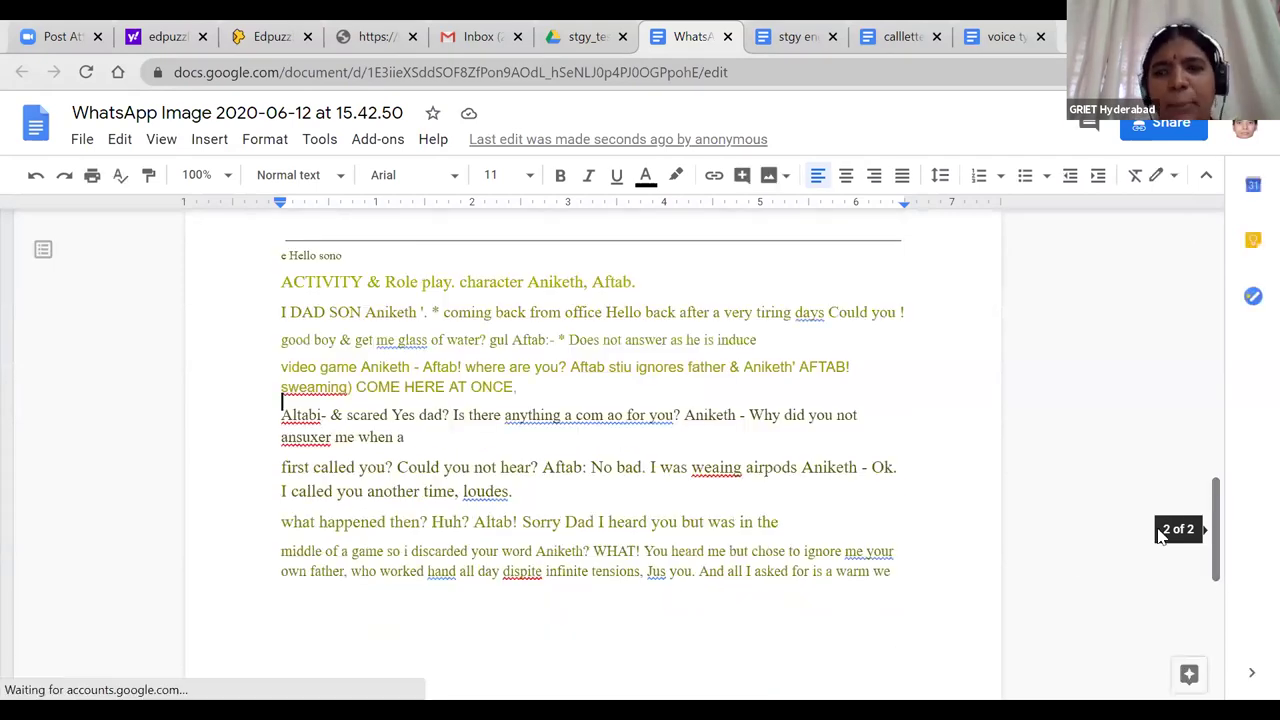
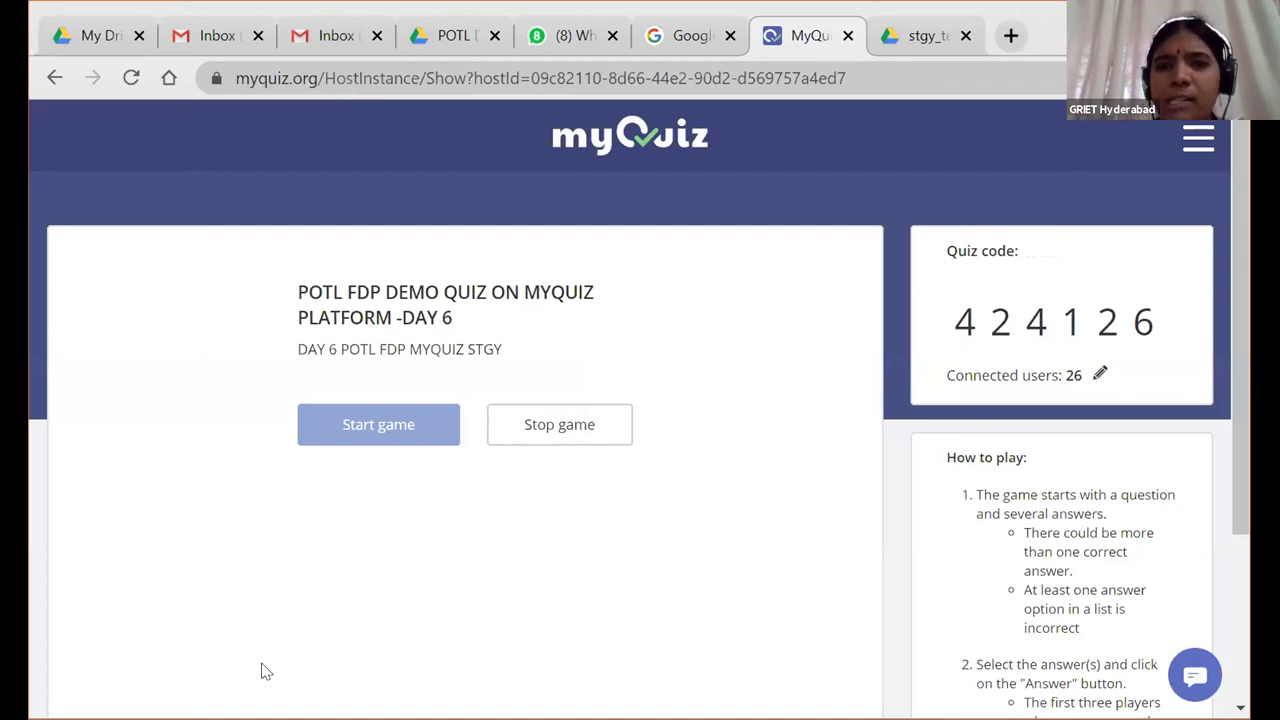
pyautogui.click(394, 440)
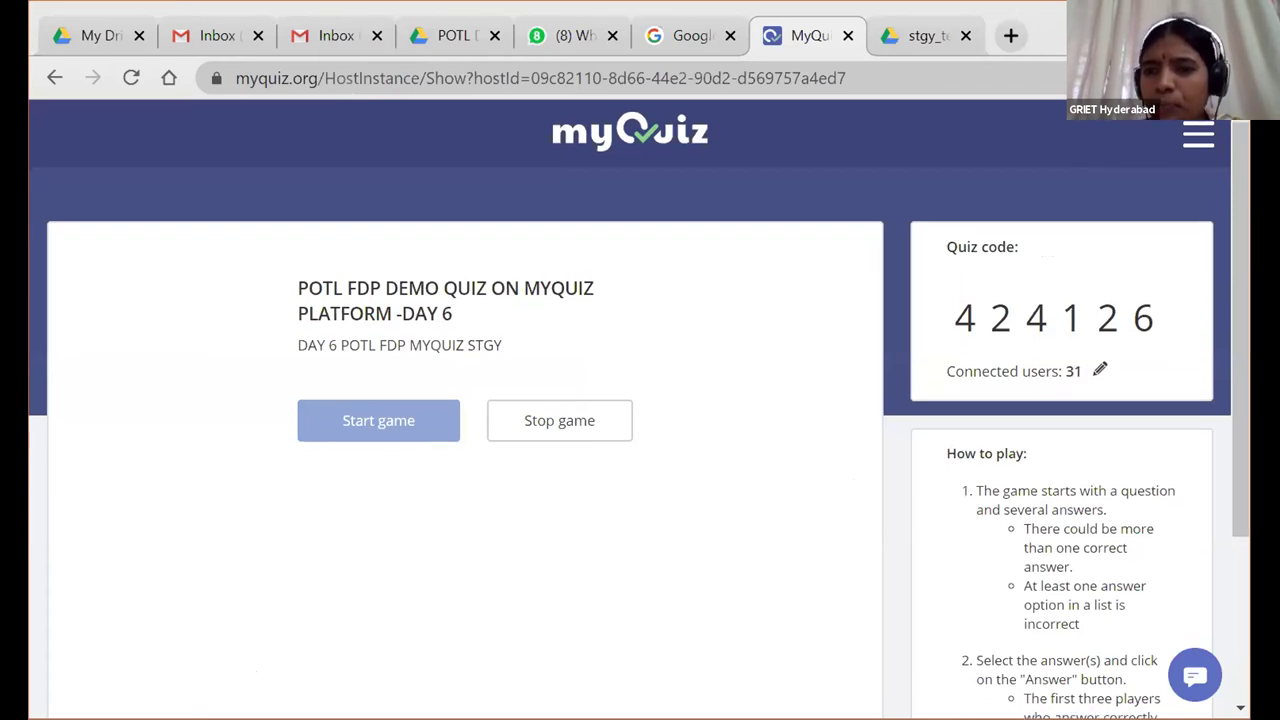
pyautogui.scroll(-2, 1228, 572)
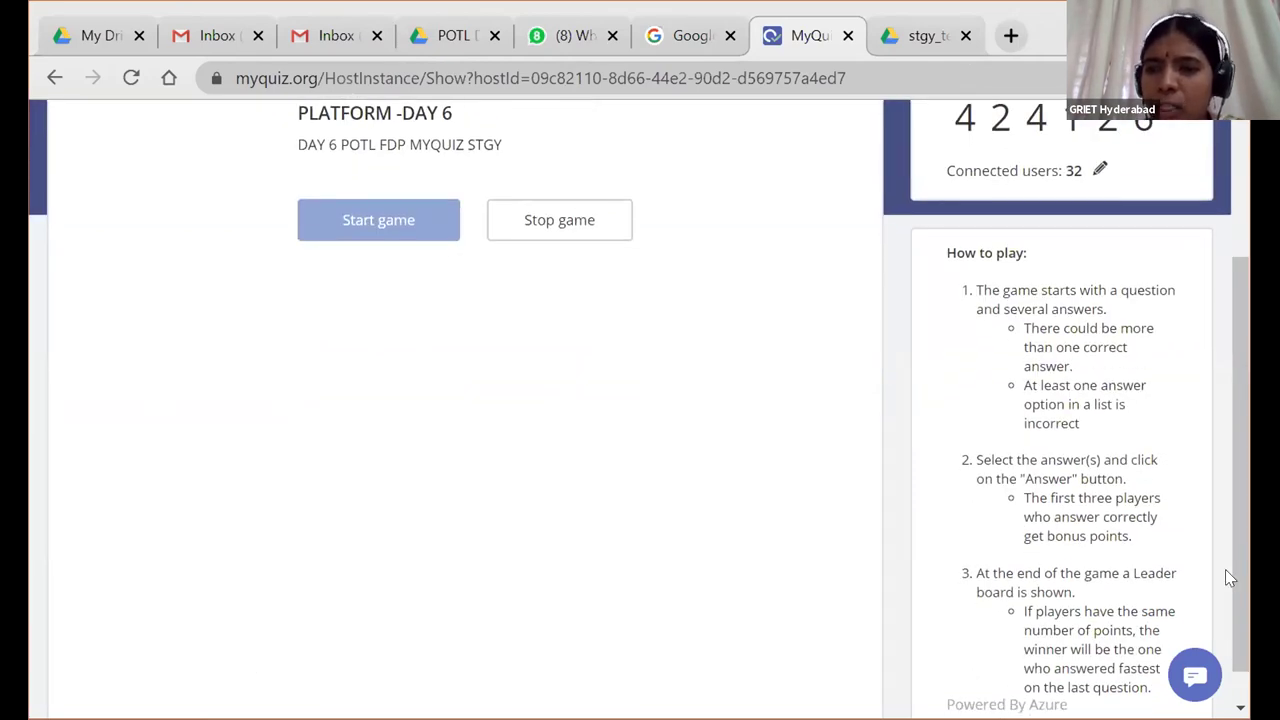
pyautogui.scroll(1, 1222, 476)
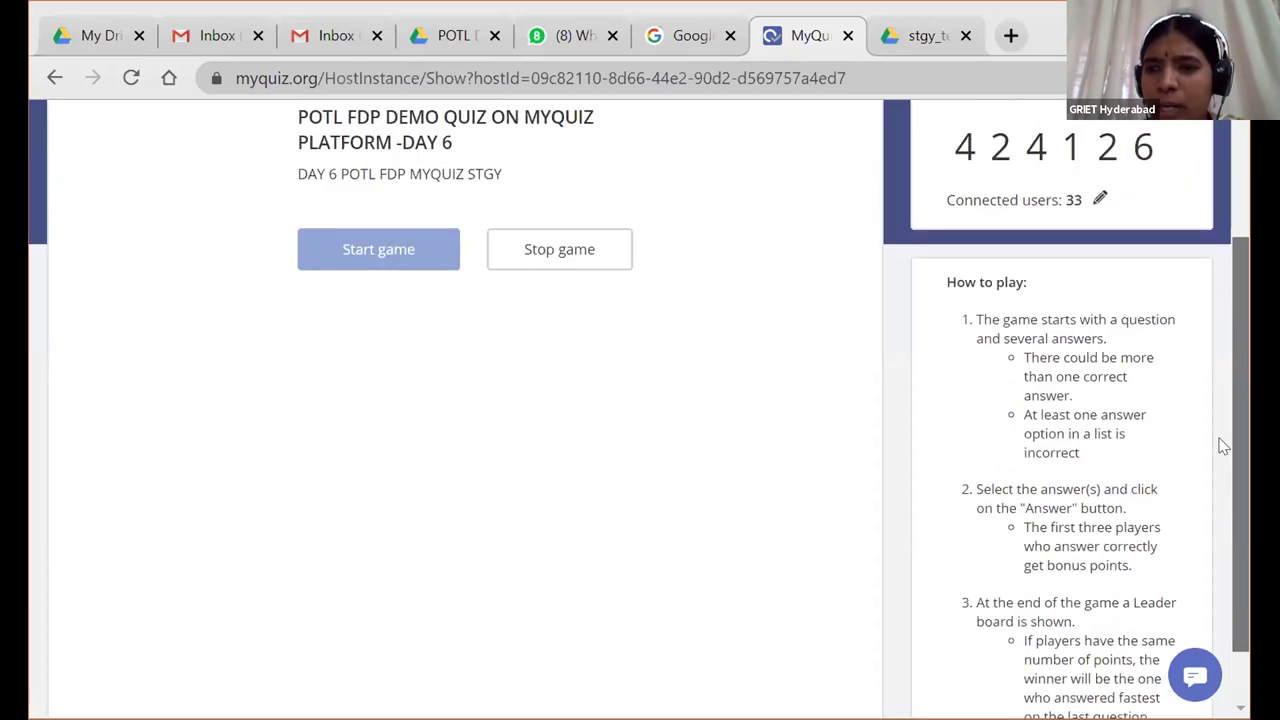
pyautogui.scroll(2, 1220, 450)
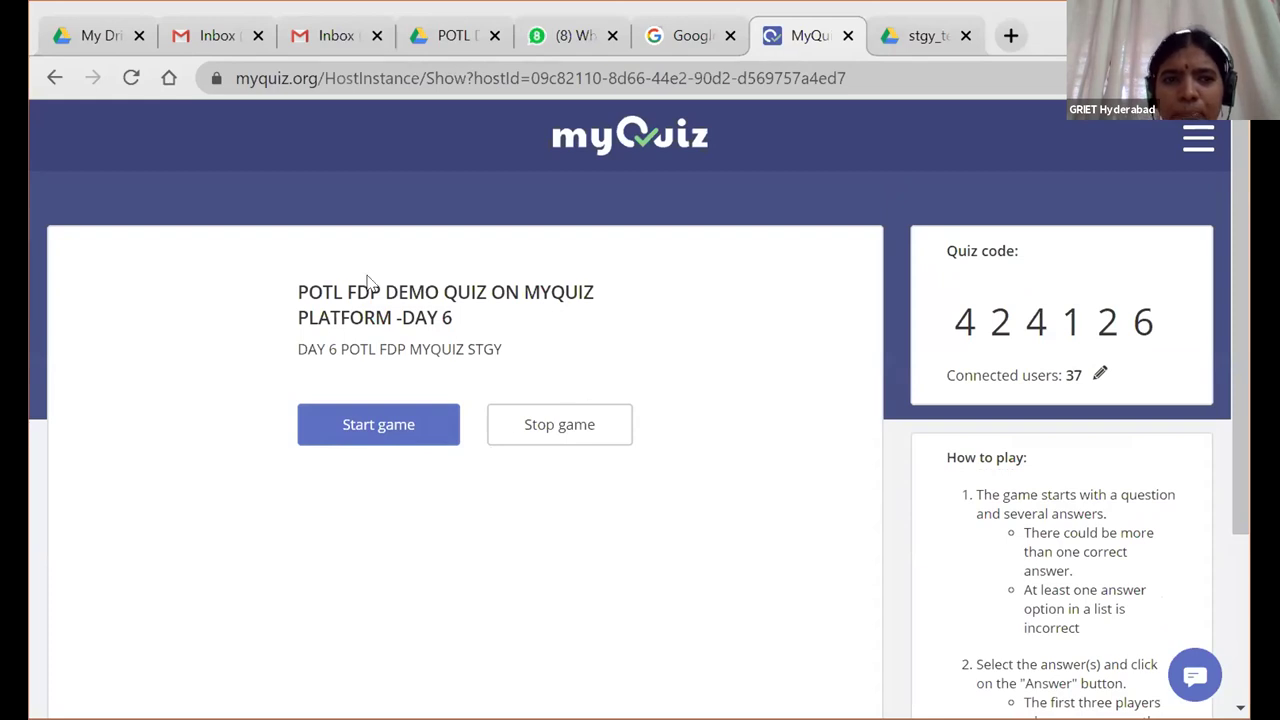
# Start the live game and run all five questions while checking the Leaders panel.
pyautogui.click(392, 428)
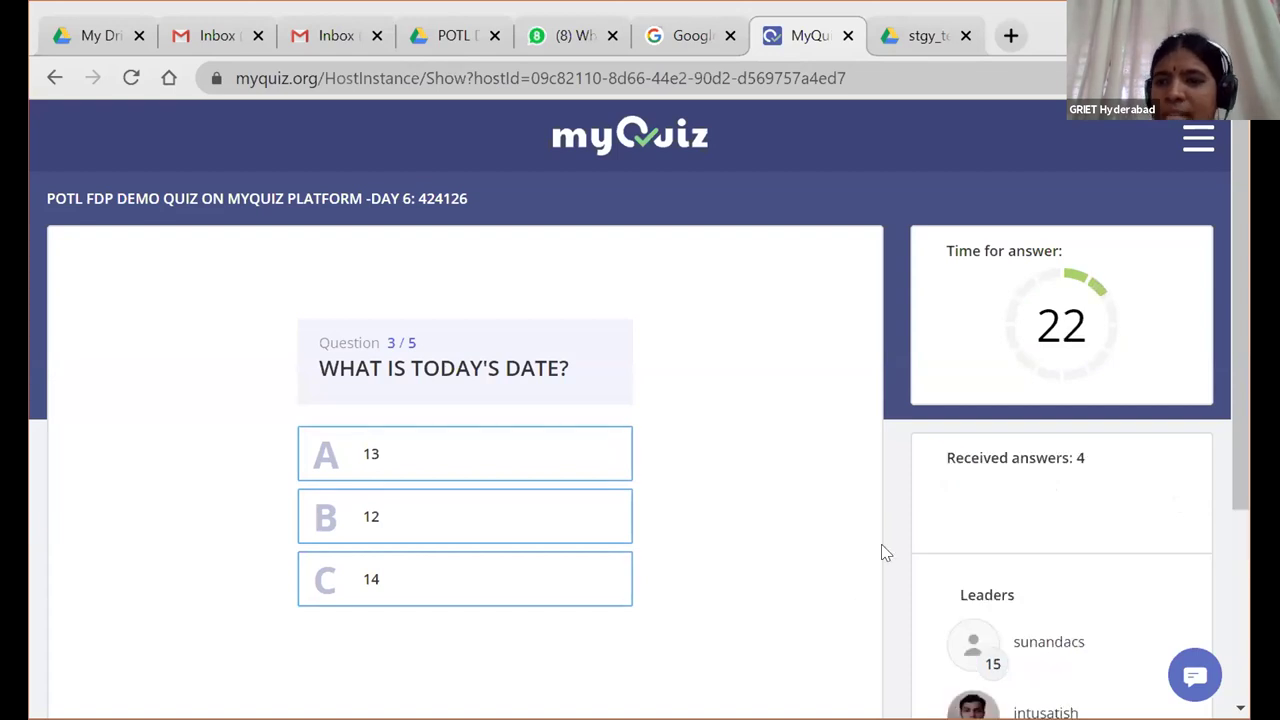
pyautogui.scroll(-3, 1230, 578)
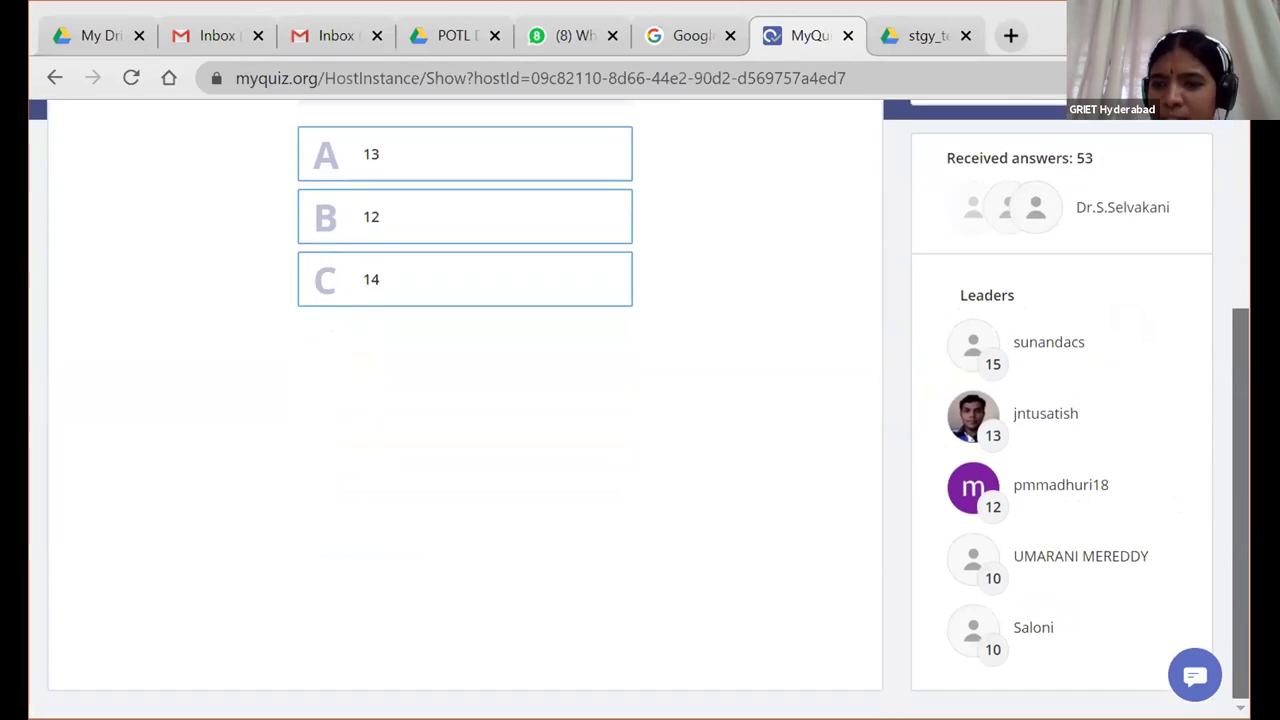
pyautogui.moveTo(1237, 677); pyautogui.dragTo(1215, 536)
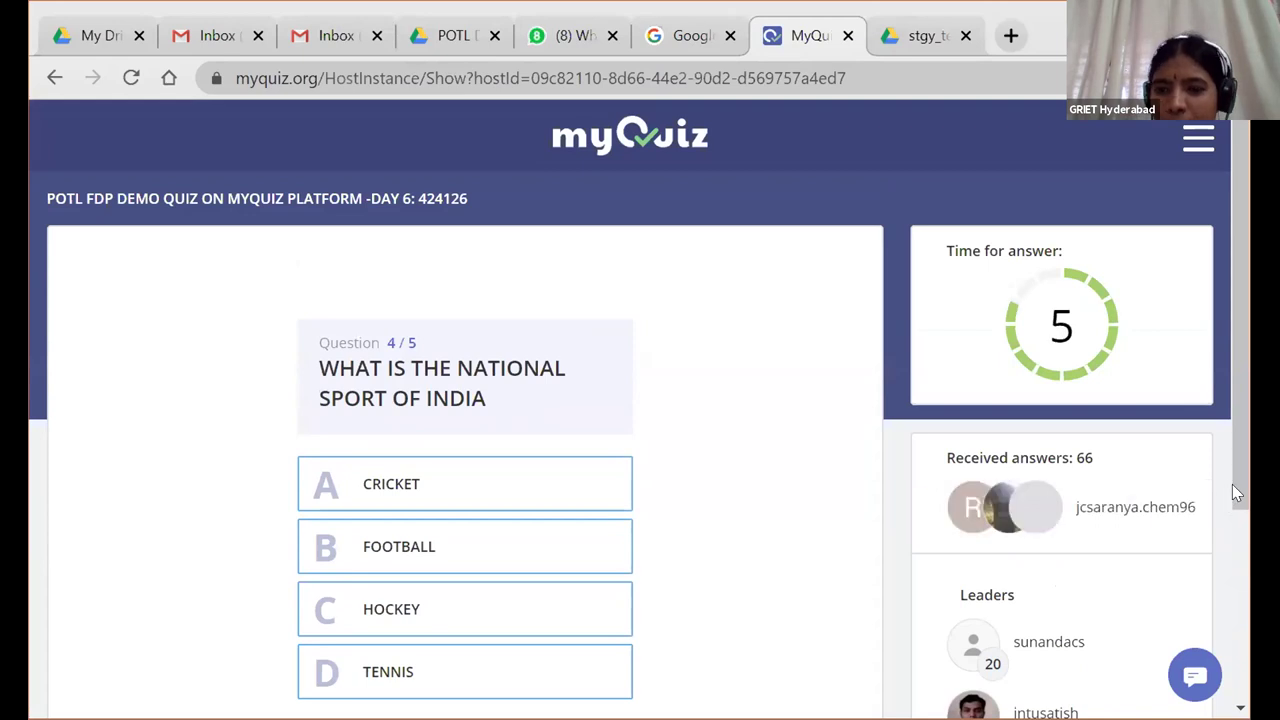
pyautogui.moveTo(1236, 483); pyautogui.dragTo(1236, 562)
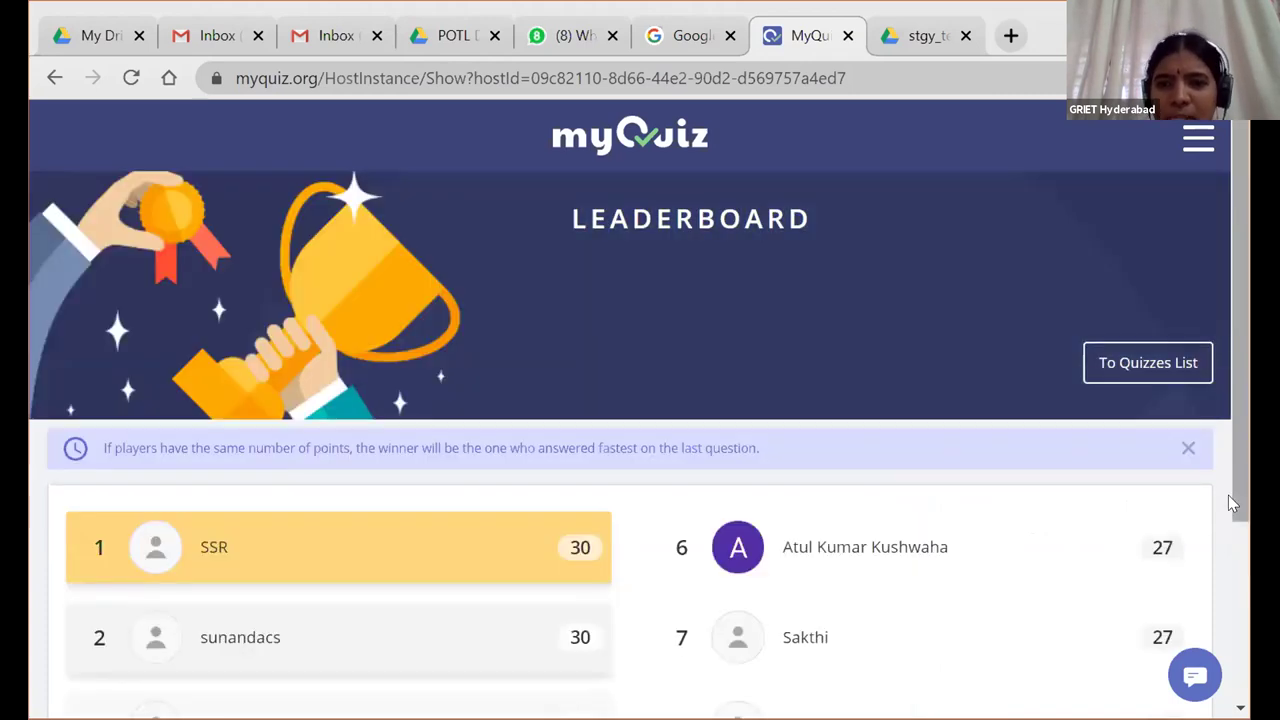
# Scroll through the final leaderboard's top ten players and points, then go back to the quizzes list.
pyautogui.moveTo(1236, 503); pyautogui.dragTo(1246, 634)
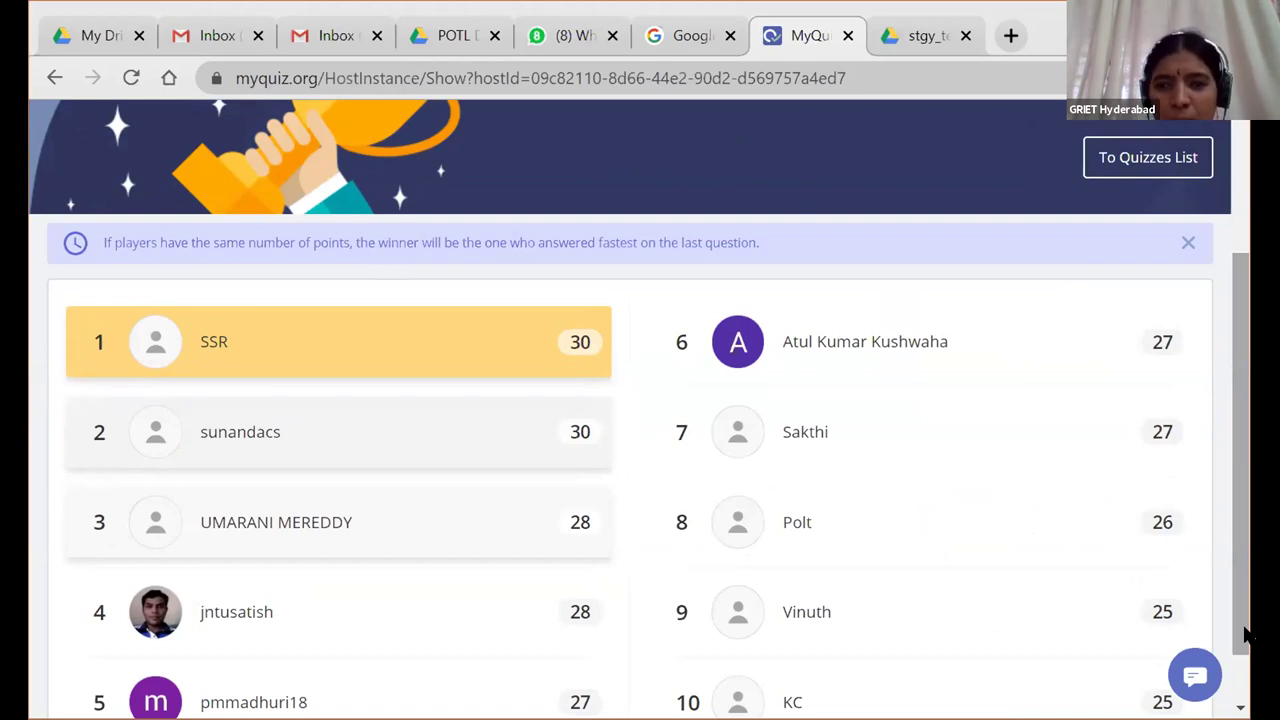
pyautogui.moveTo(1246, 634); pyautogui.dragTo(1207, 546)
pyautogui.scroll(1, 1203, 523)
pyautogui.scroll(-3, 1203, 530)
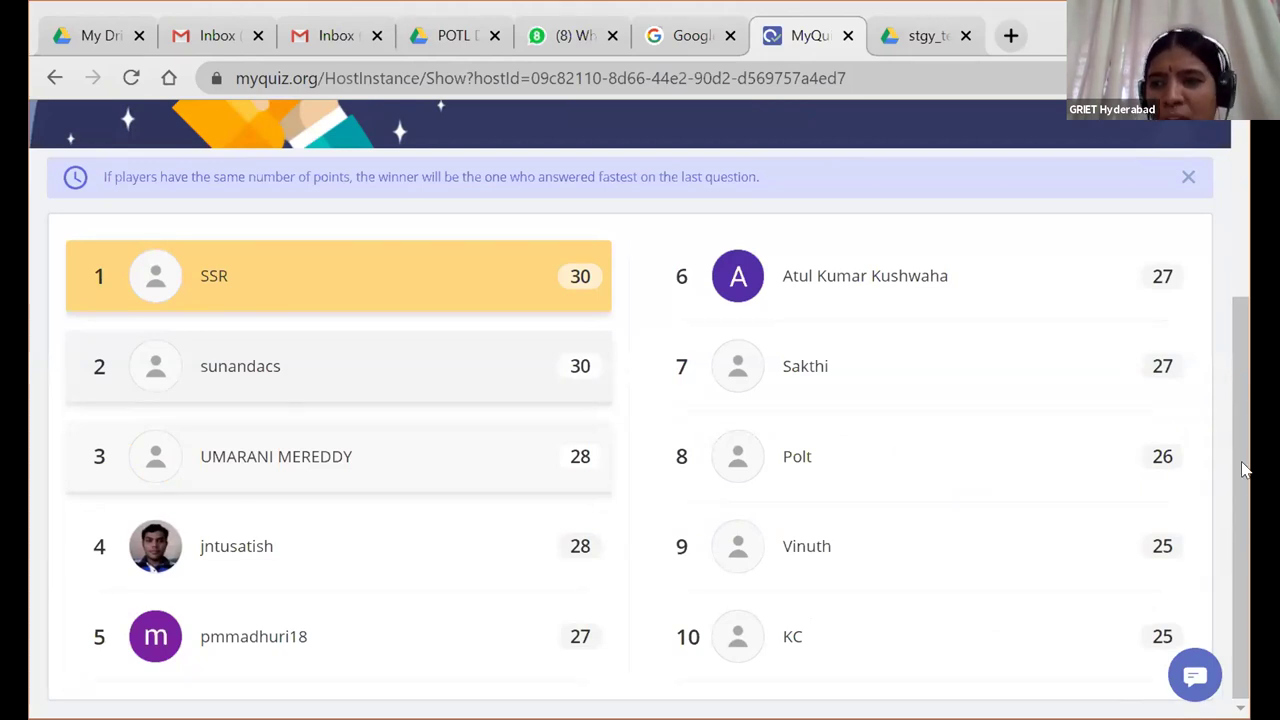
pyautogui.moveTo(1240, 456); pyautogui.dragTo(1223, 266)
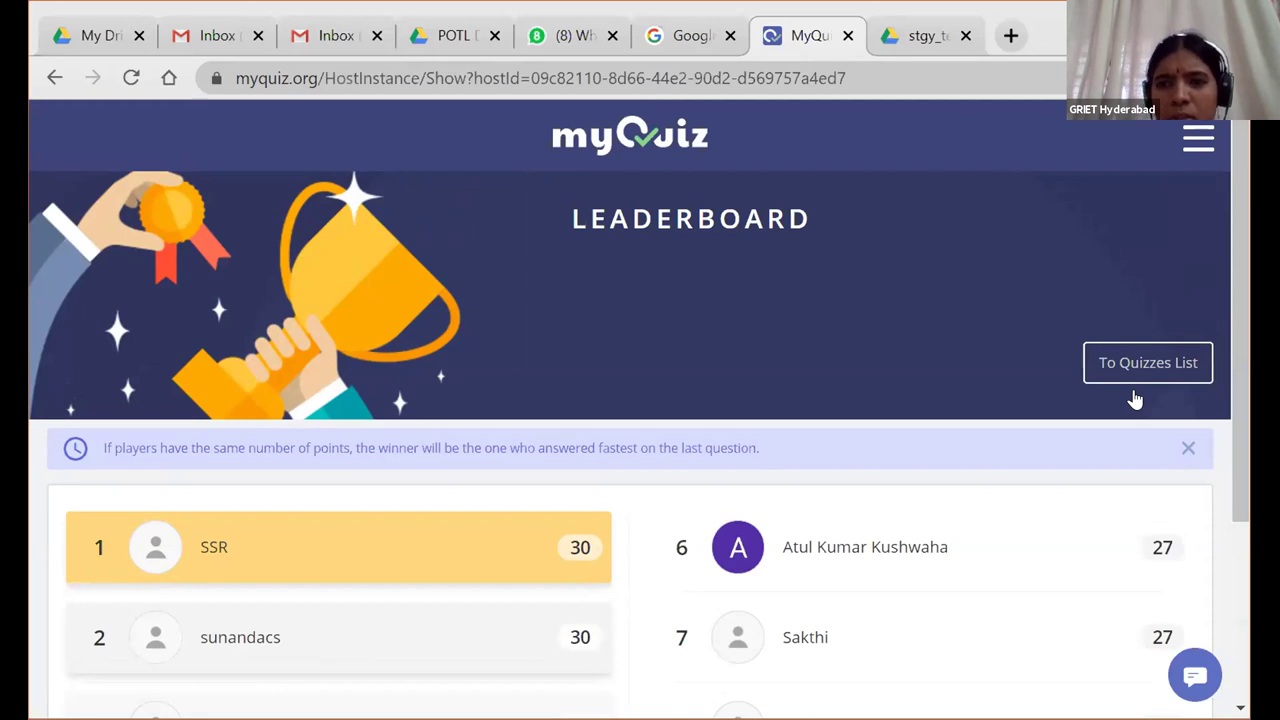
pyautogui.click(1138, 365)
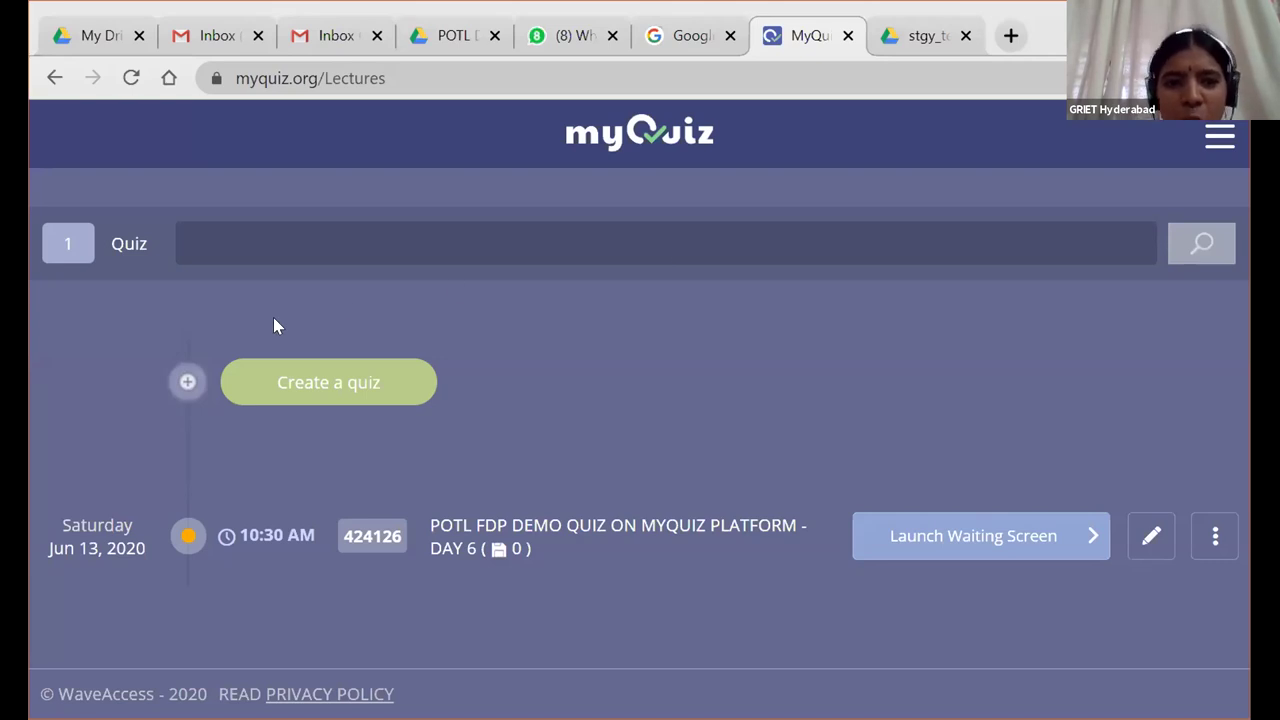
# Create a new quiz with the topic 'edtech tools'.
pyautogui.click(316, 385)
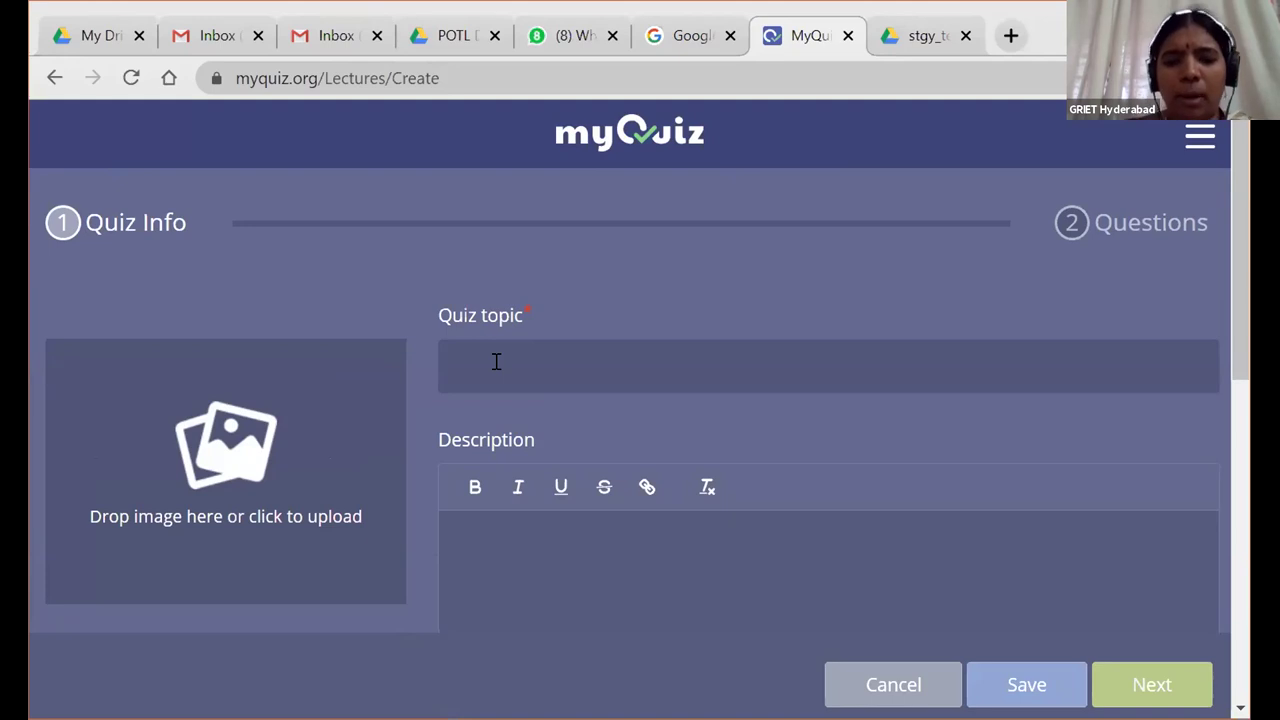
pyautogui.click(496, 361)
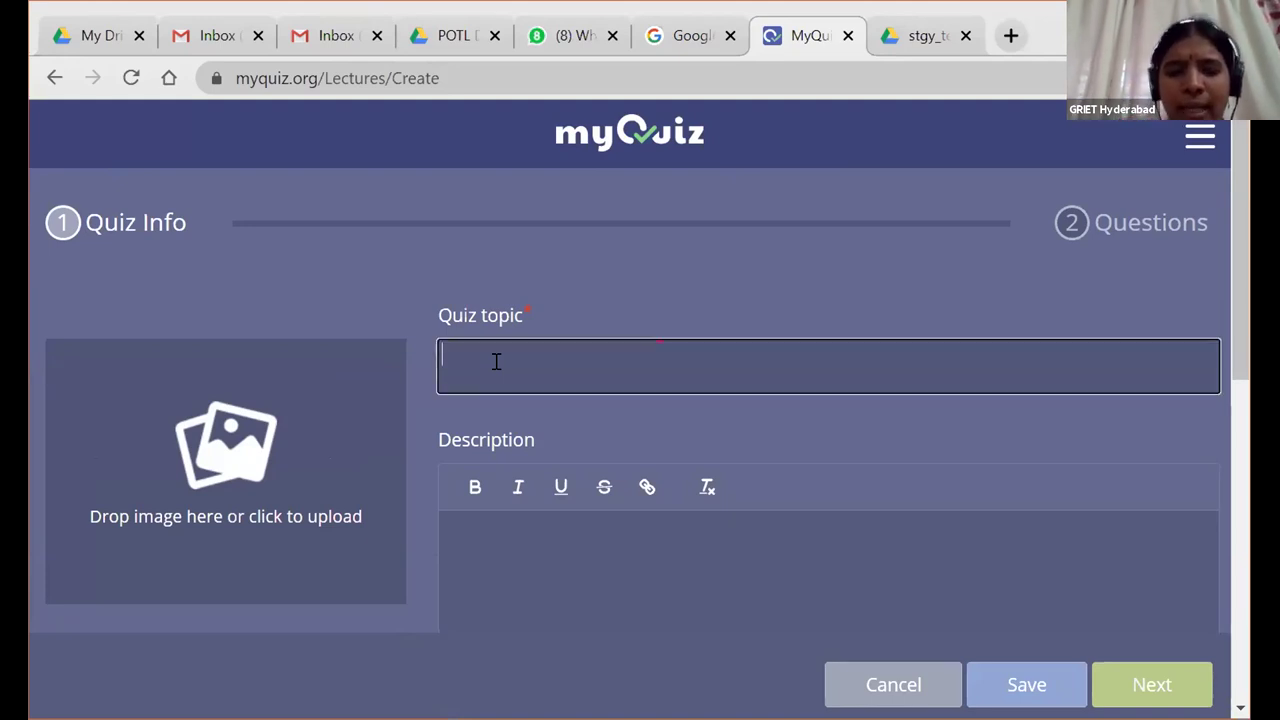
pyautogui.write('edte')
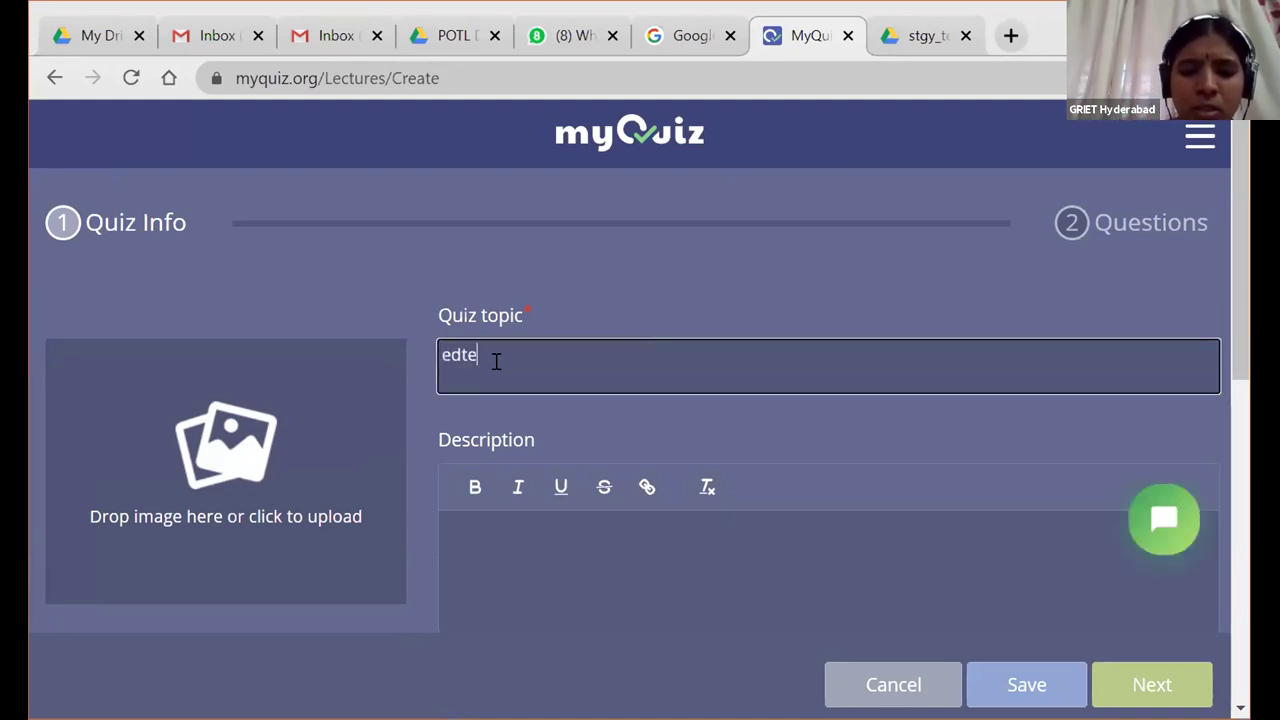
pyautogui.write('ch tools')
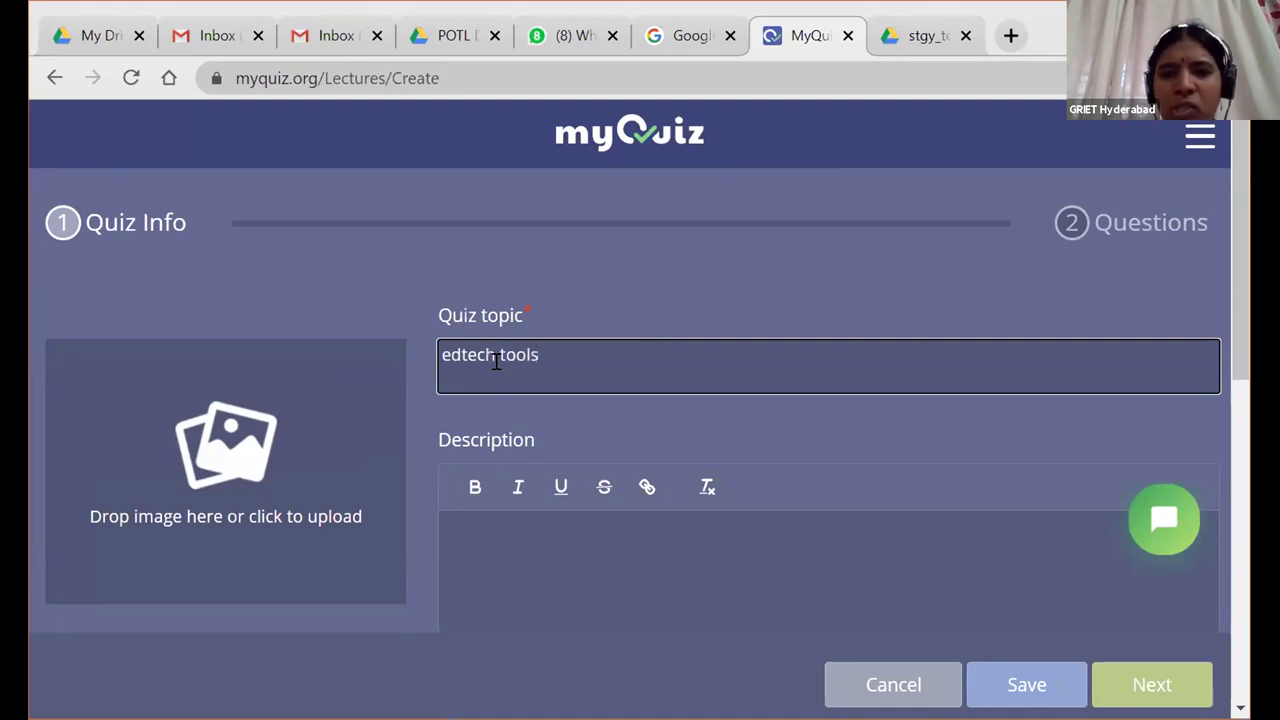
pyautogui.scroll(-2, 496, 361)
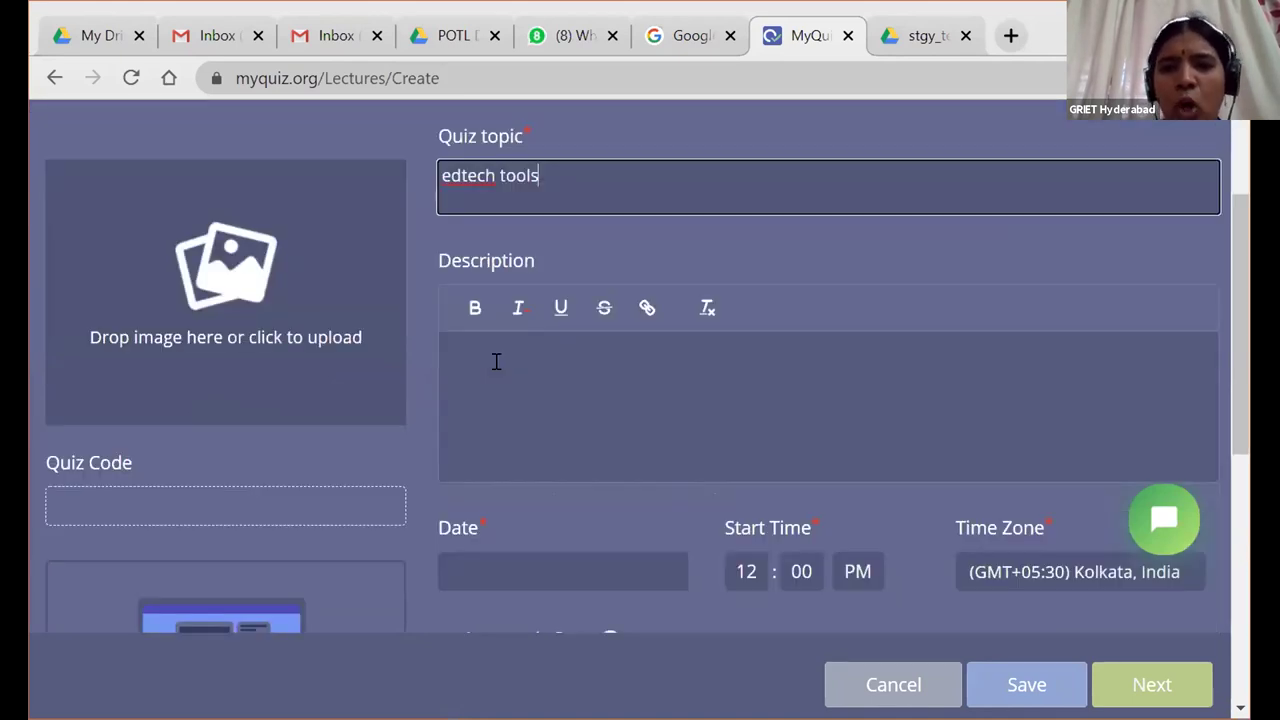
pyautogui.scroll(-2, 496, 361)
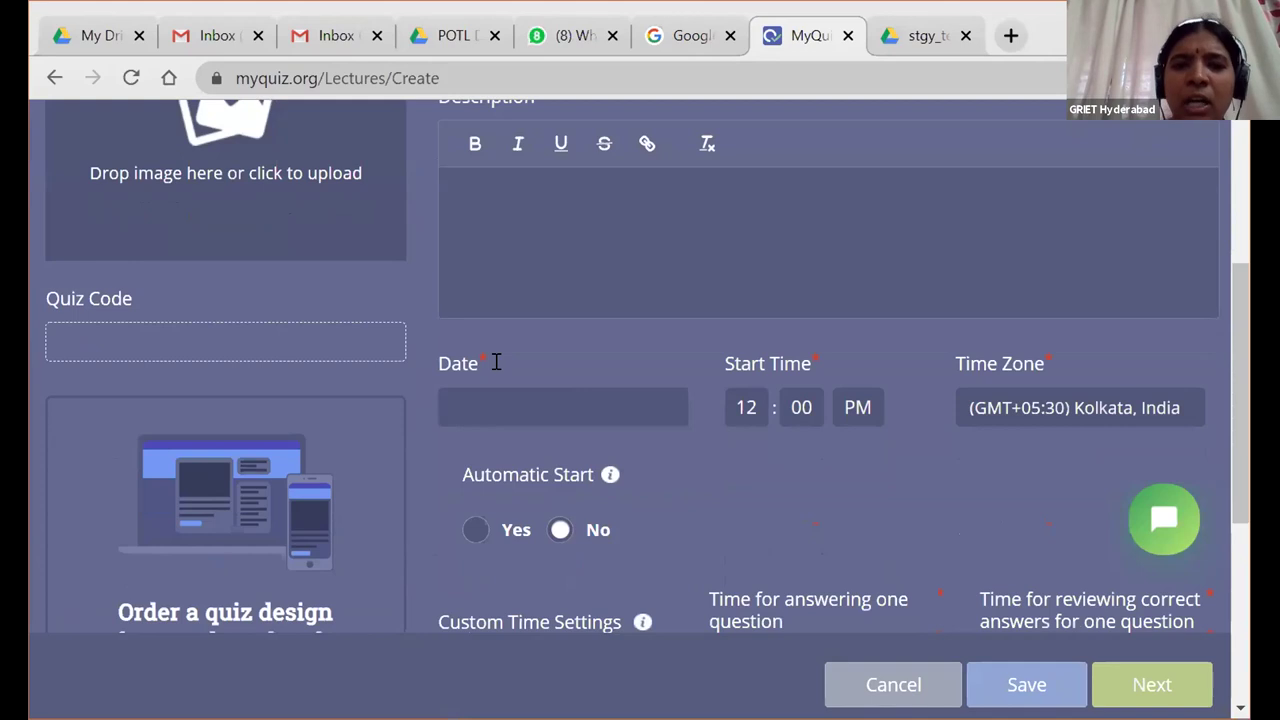
# Set the quiz date to 6/13/2020 and continue to the Questions step.
pyautogui.click(496, 362)
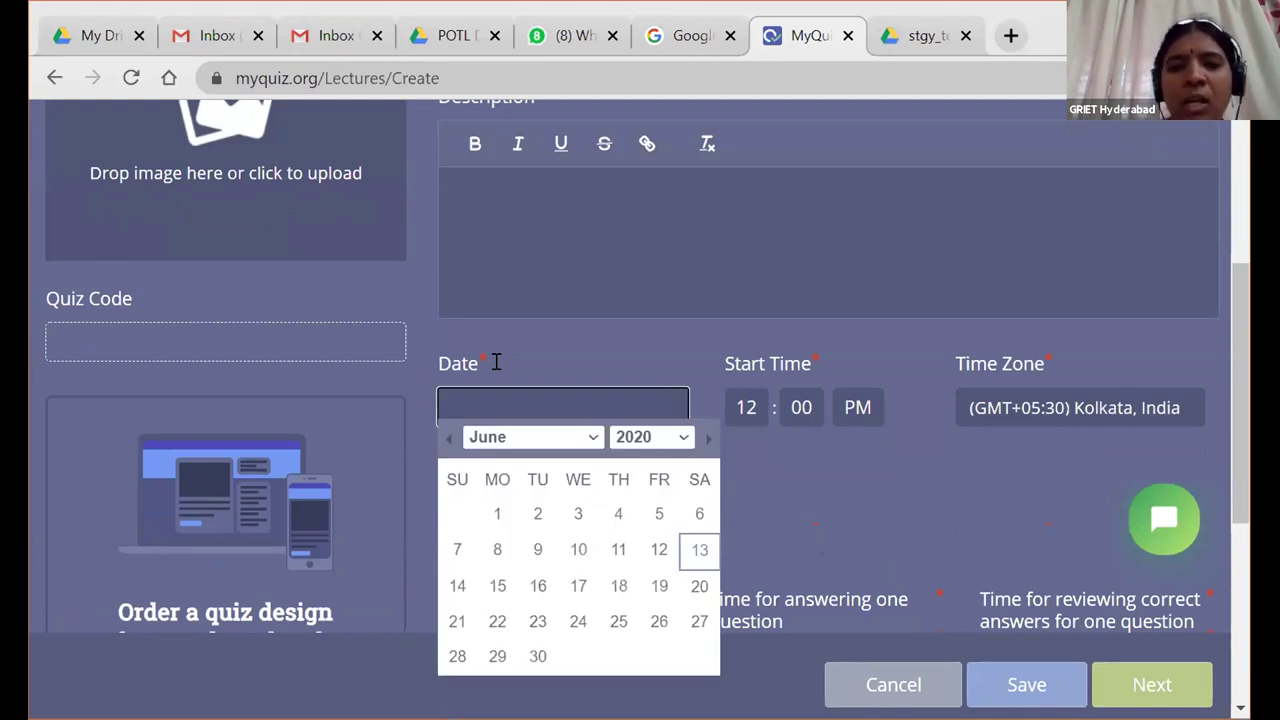
pyautogui.press('Return')
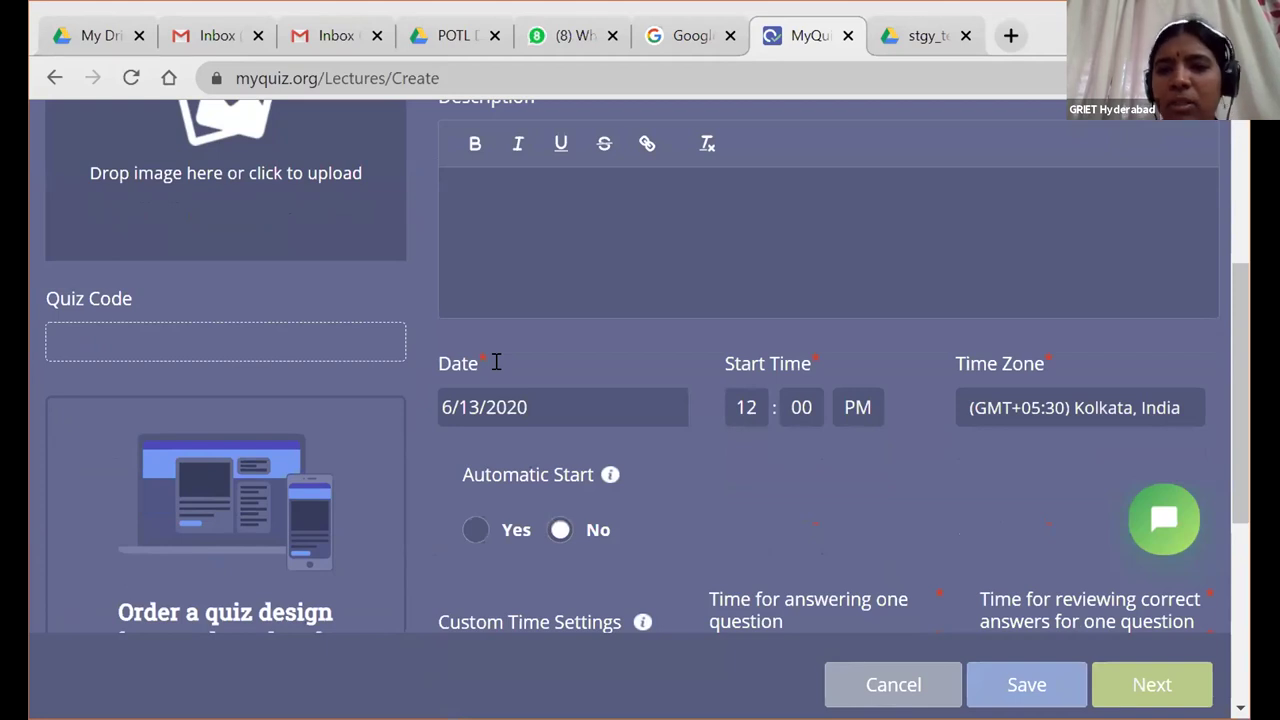
pyautogui.scroll(-1, 496, 361)
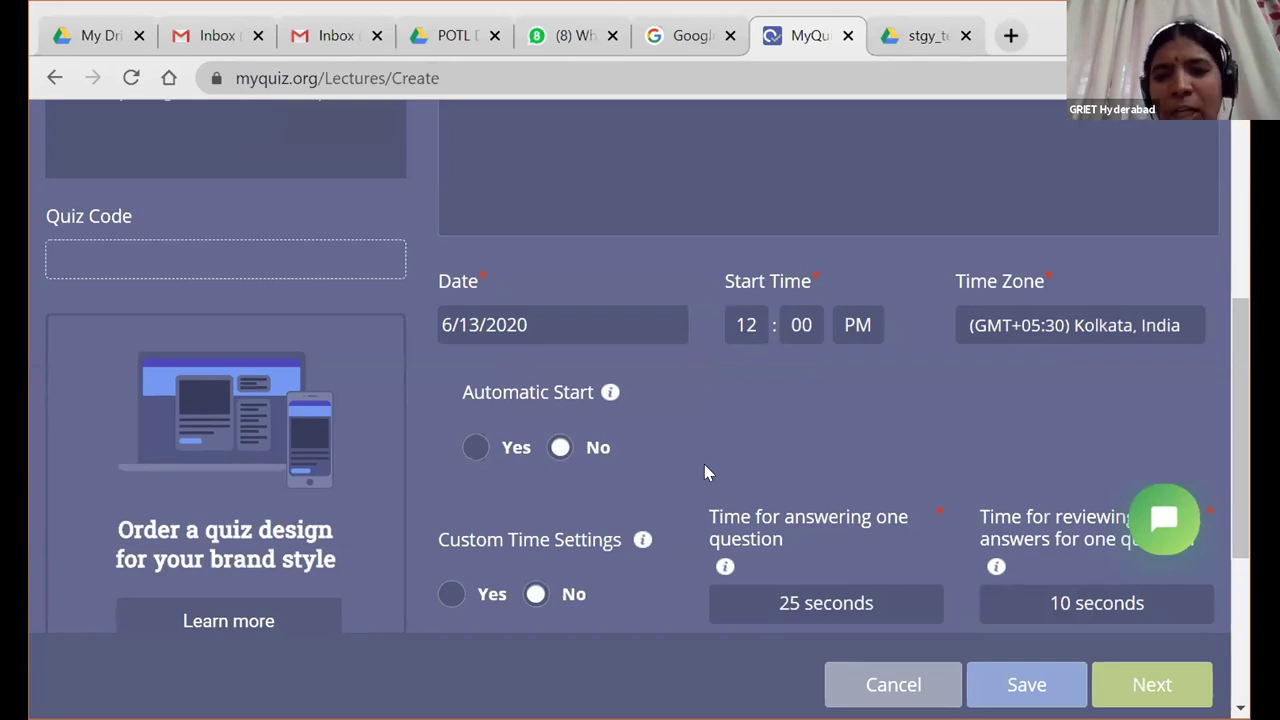
pyautogui.scroll(-2, 704, 465)
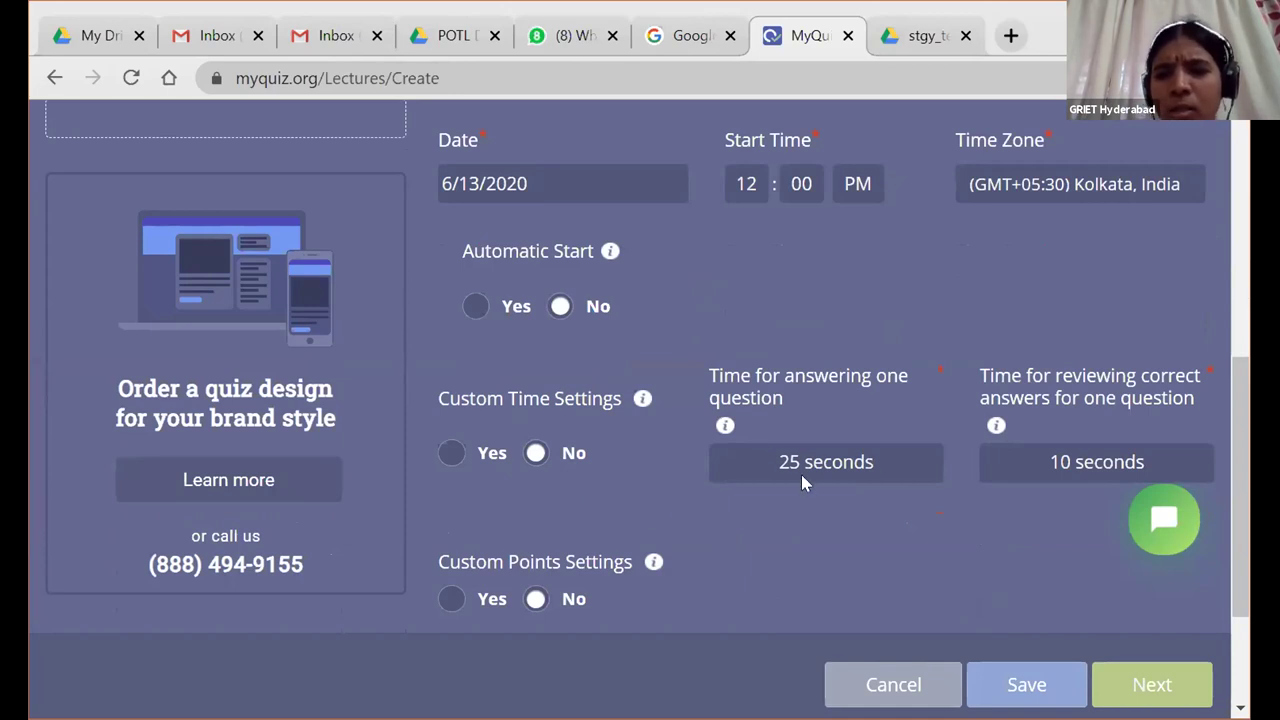
pyautogui.scroll(-1, 802, 477)
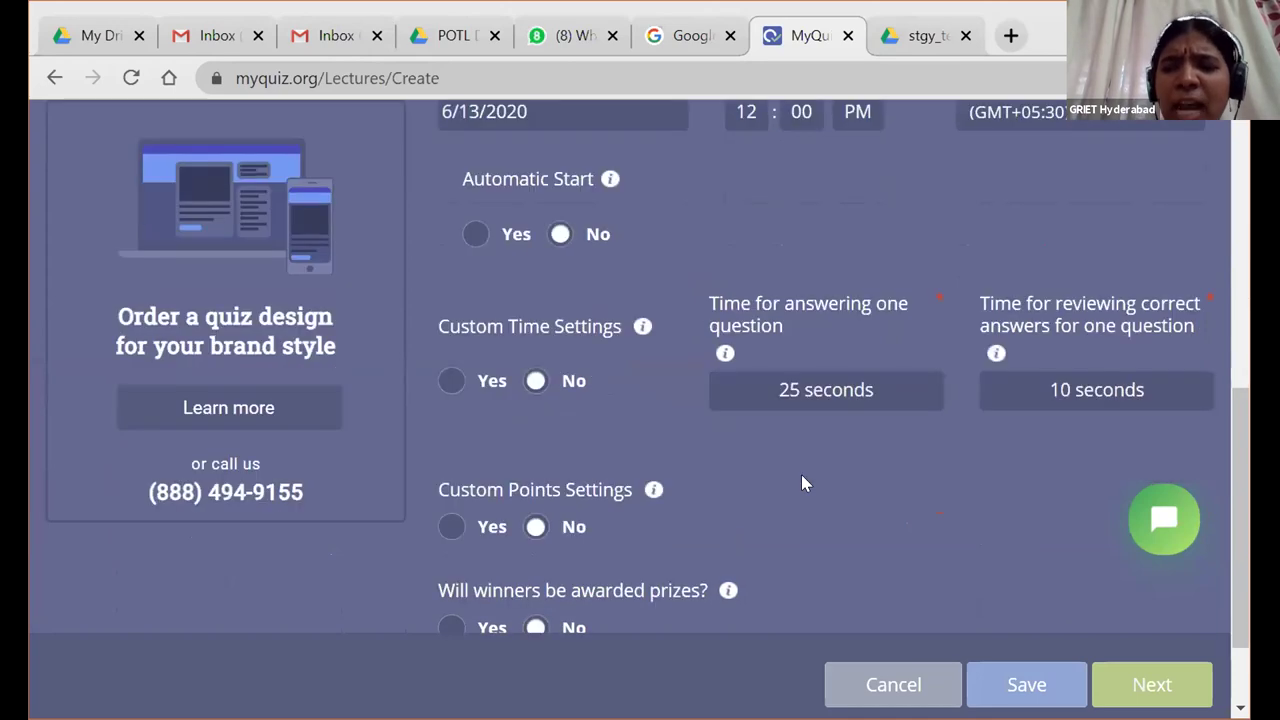
pyautogui.press('Return')
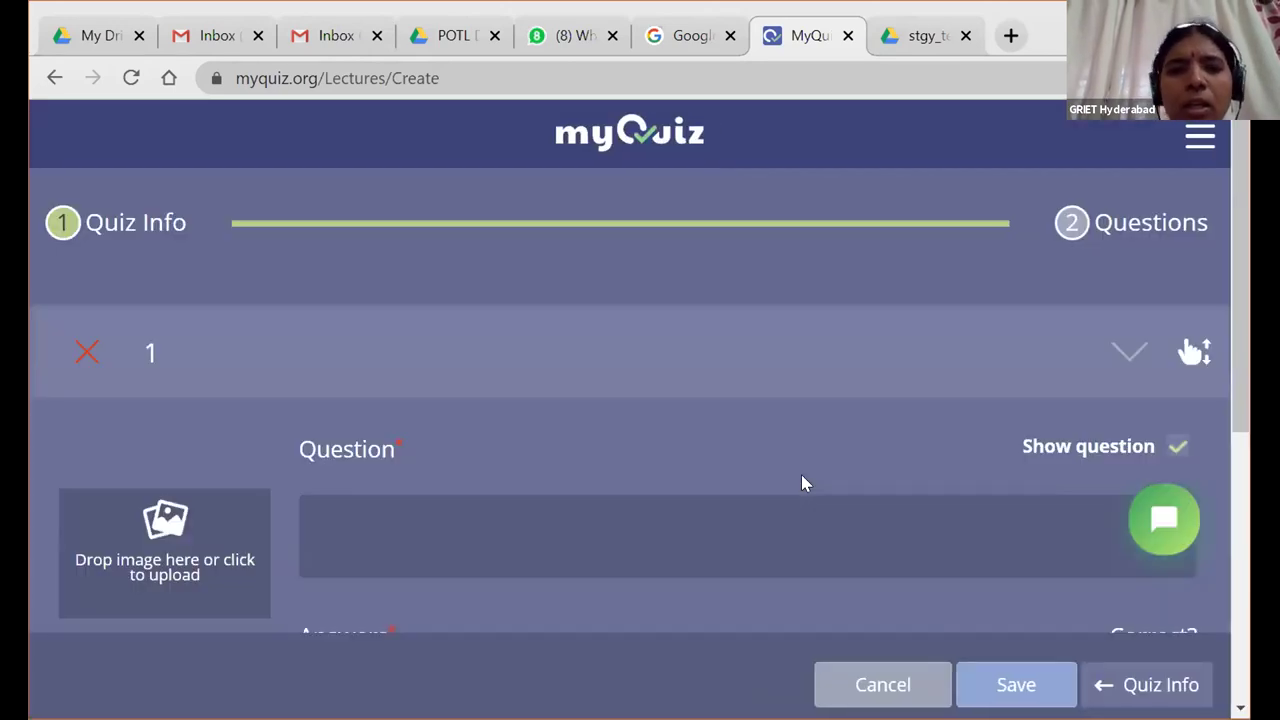
# Enter 'today is saturday' as the text of question 1.
pyautogui.scroll(-1, 802, 478)
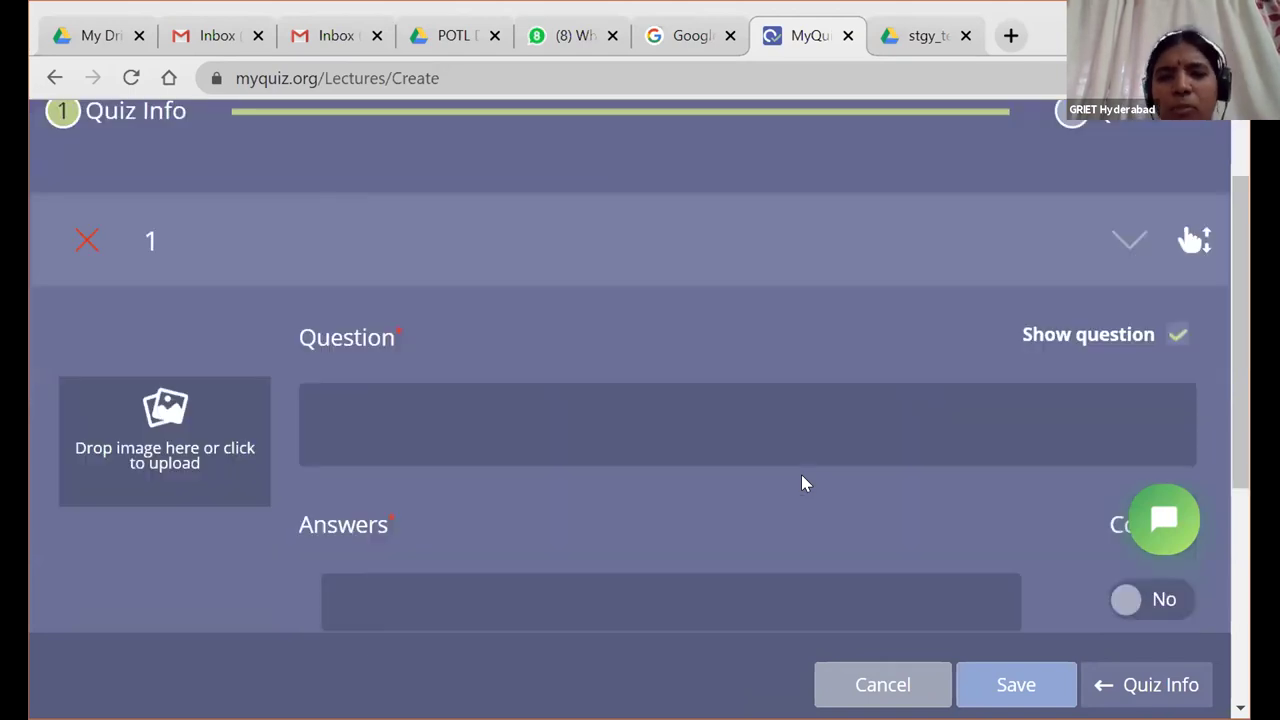
pyautogui.scroll(-2, 801, 474)
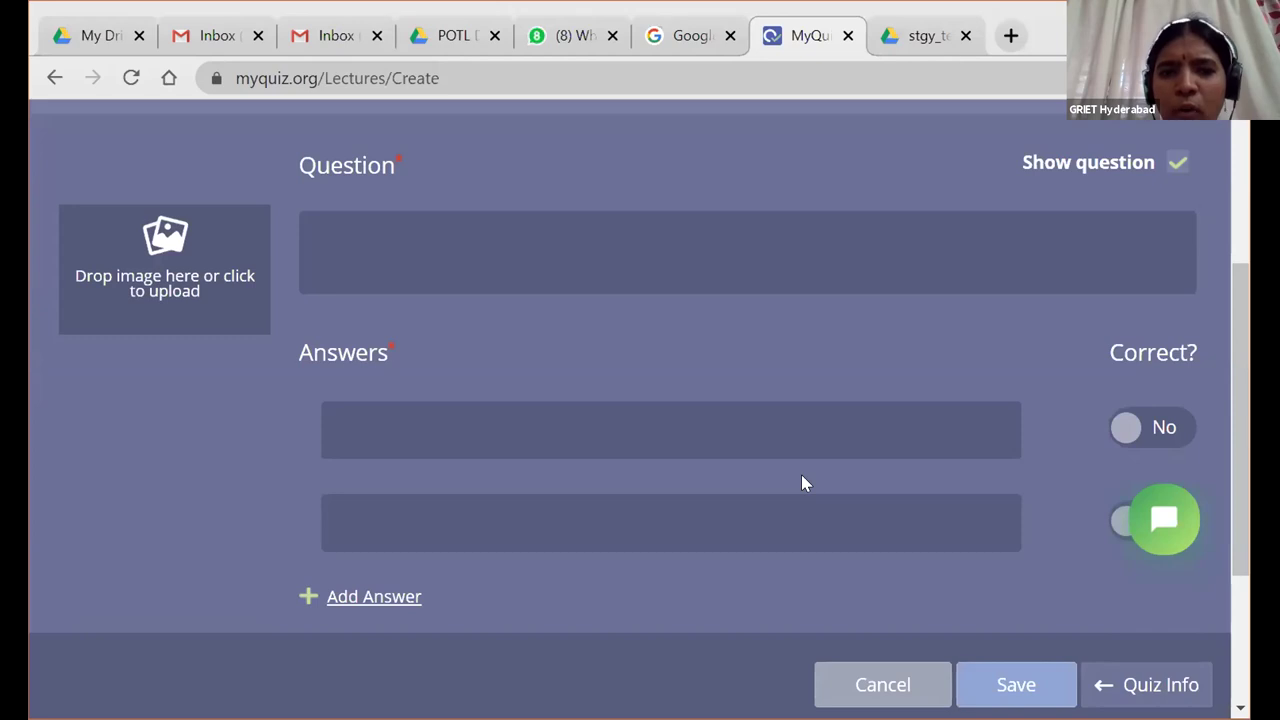
pyautogui.scroll(-2, 801, 474)
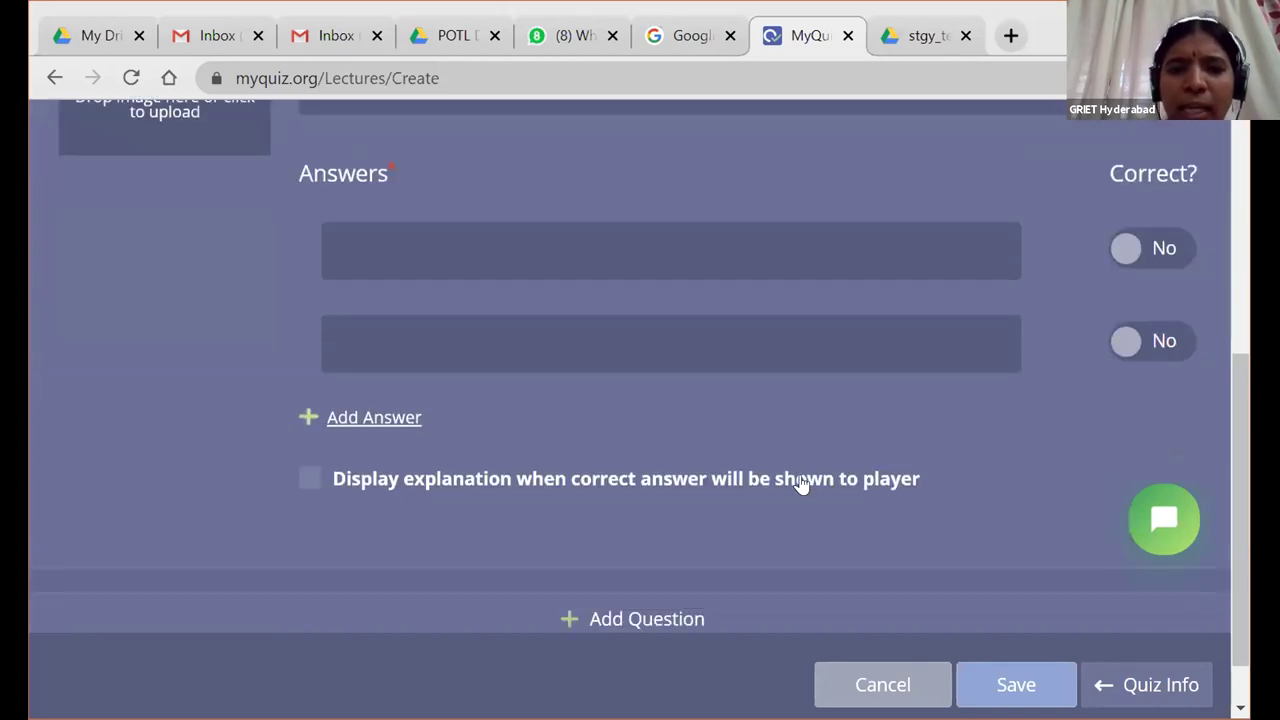
pyautogui.scroll(-1, 801, 483)
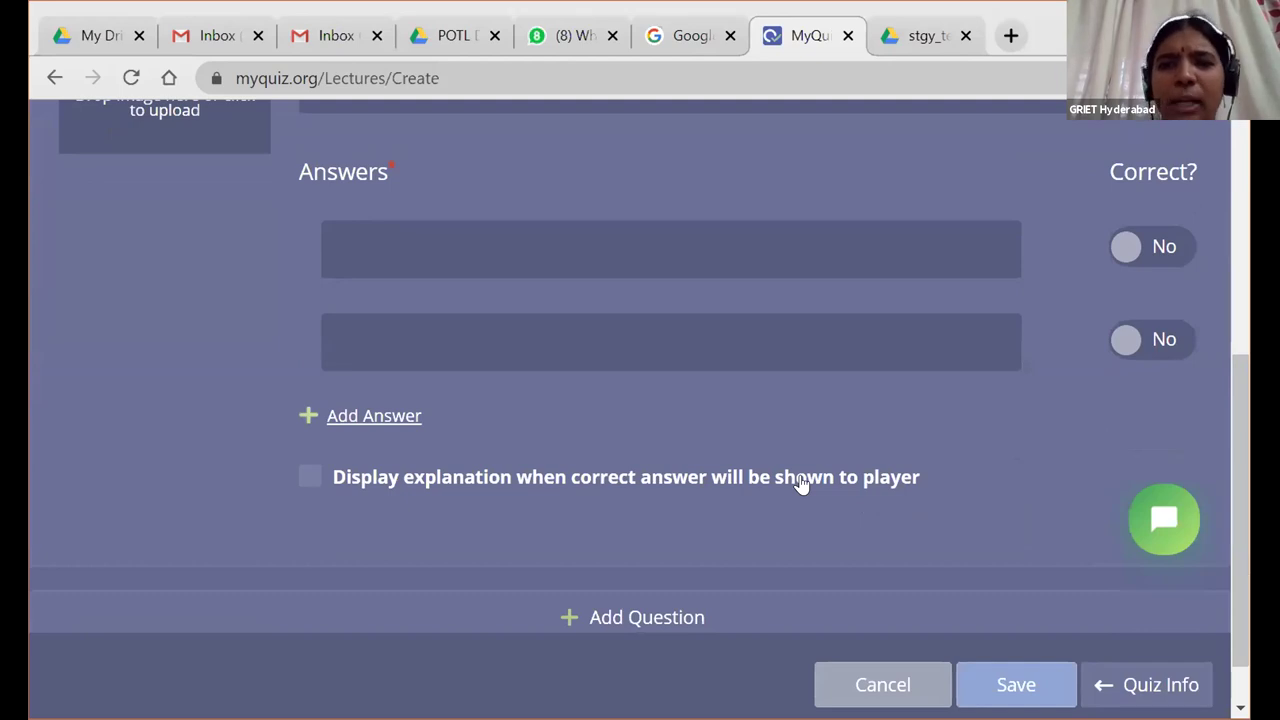
pyautogui.scroll(2, 801, 483)
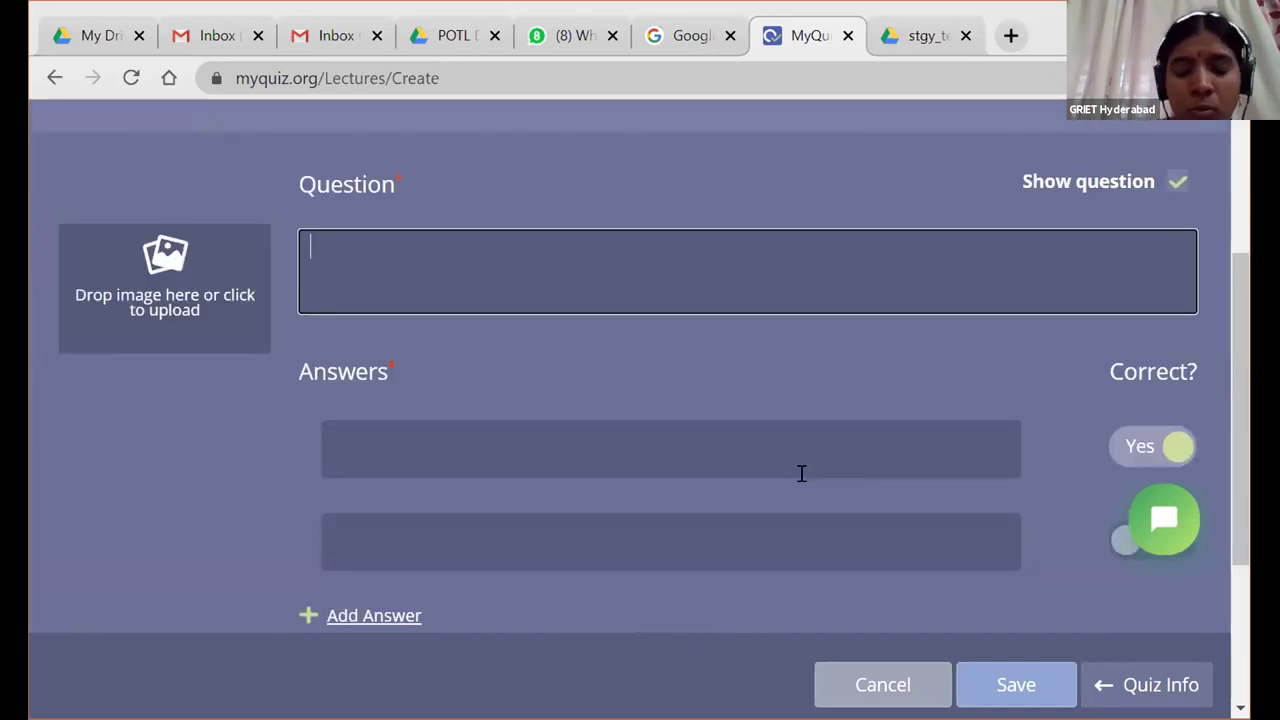
pyautogui.write('today is')
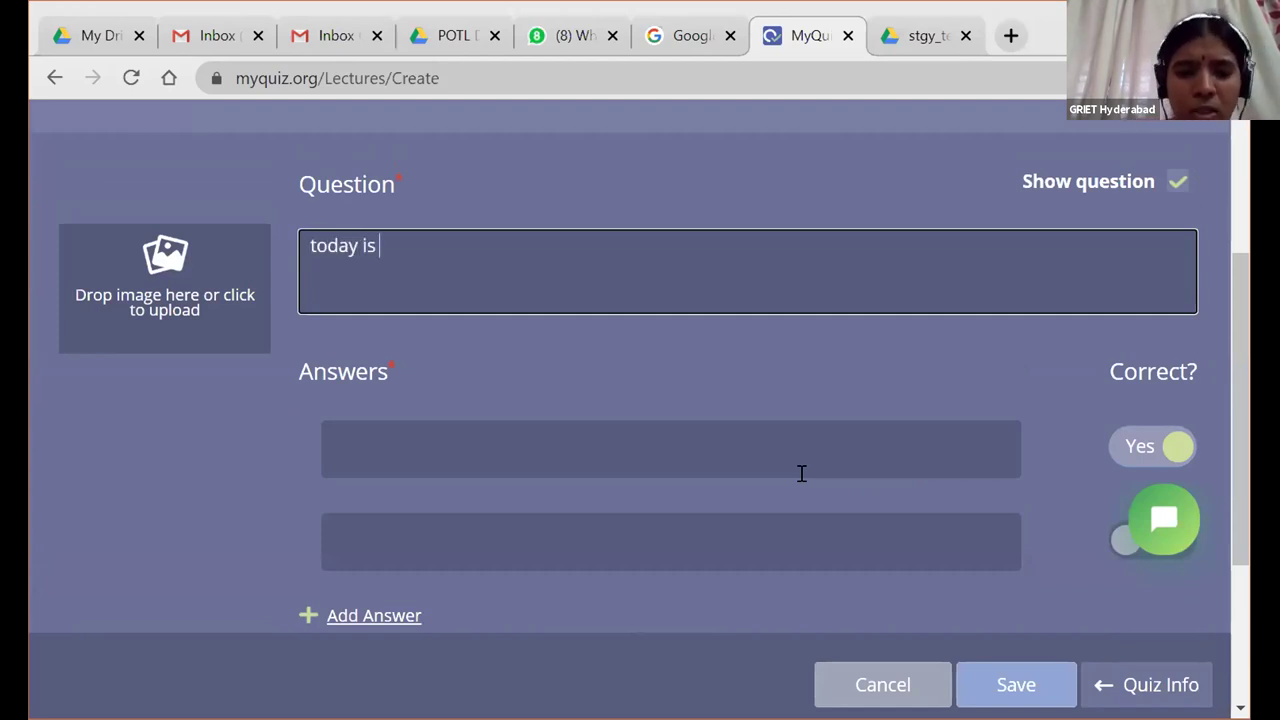
pyautogui.write(' satu')
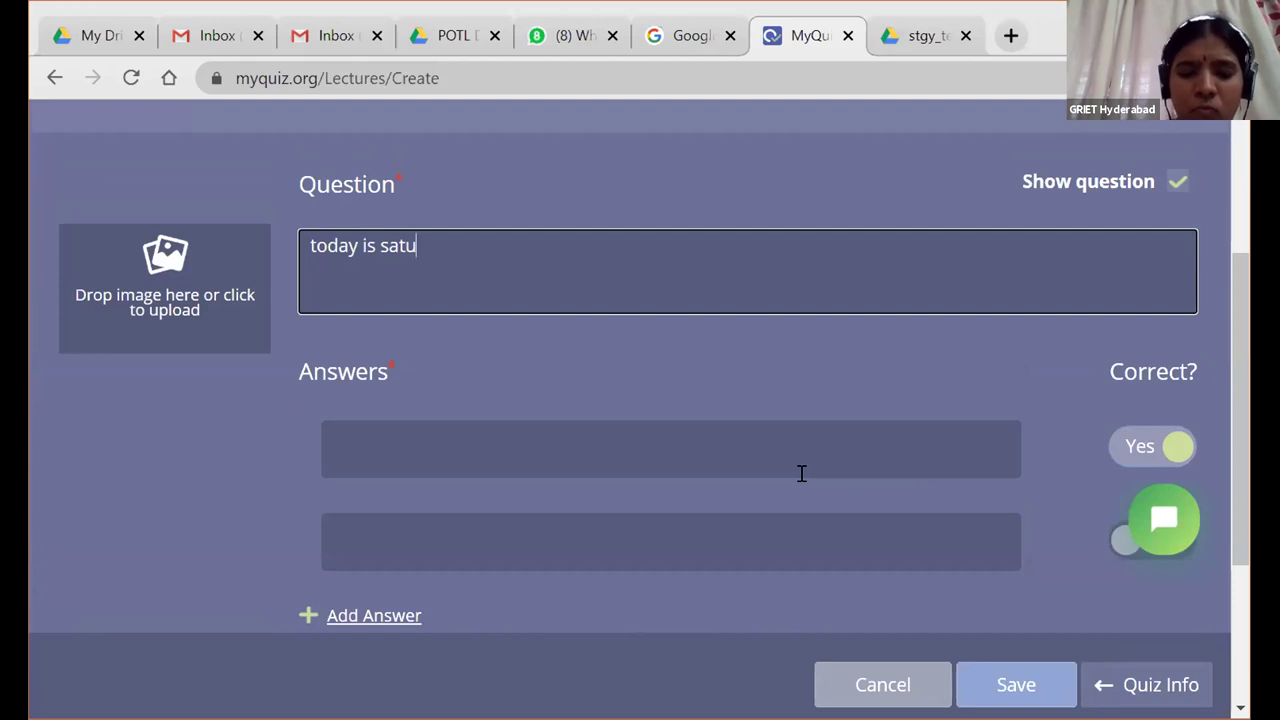
pyautogui.write('rday')
pyautogui.scroll(-1, 801, 473)
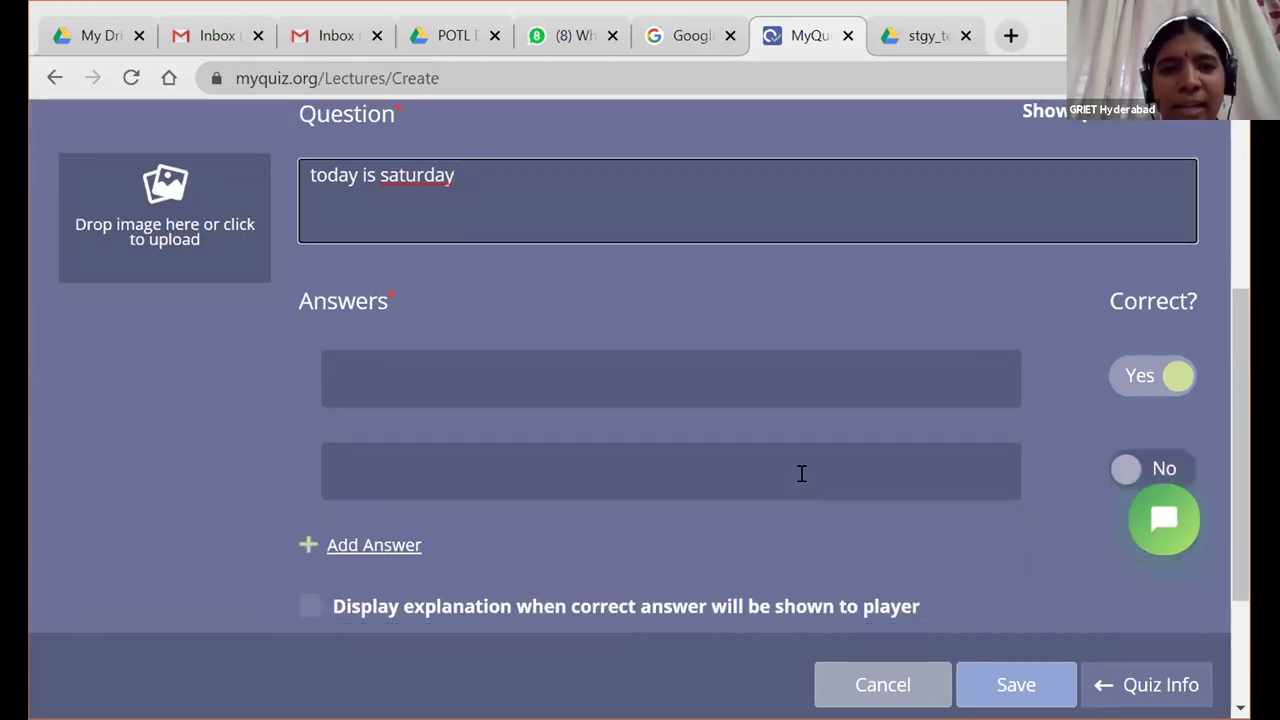
# Fill in the answers 'yes' (correct) and 'no' for question 1.
pyautogui.press('Tab')
pyautogui.write('yes')
pyautogui.press('Tab')
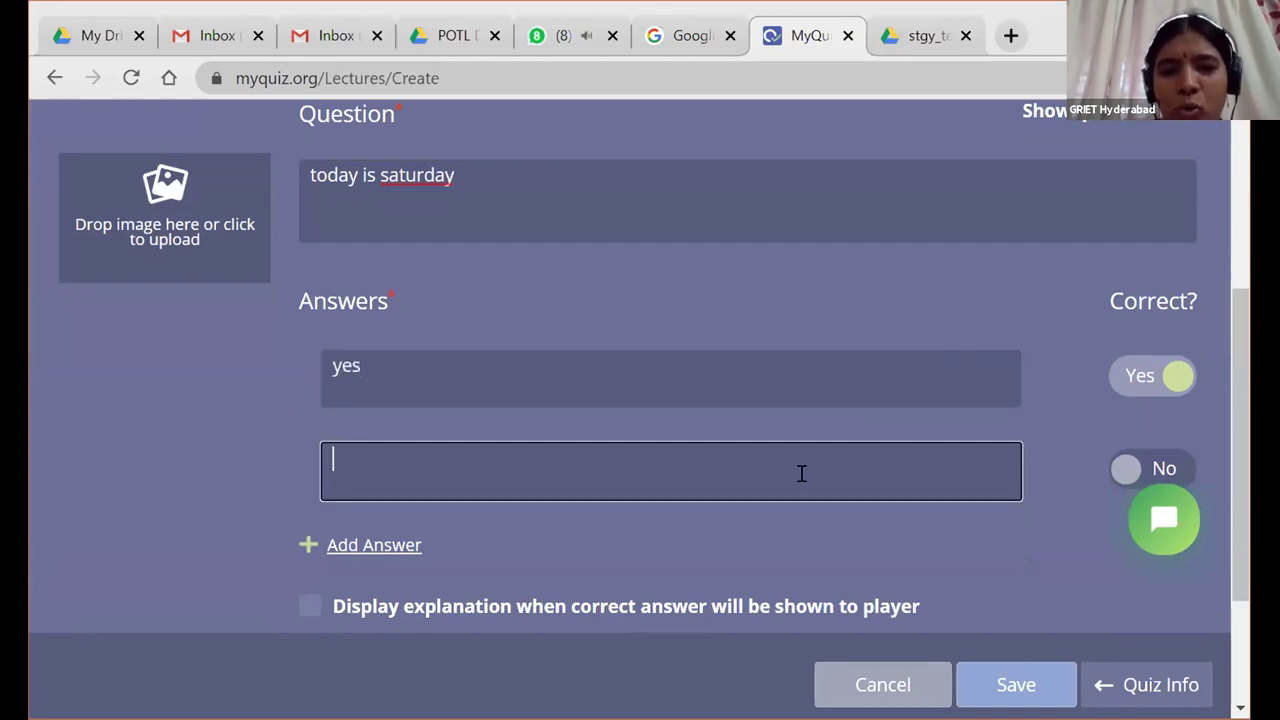
pyautogui.write('n')
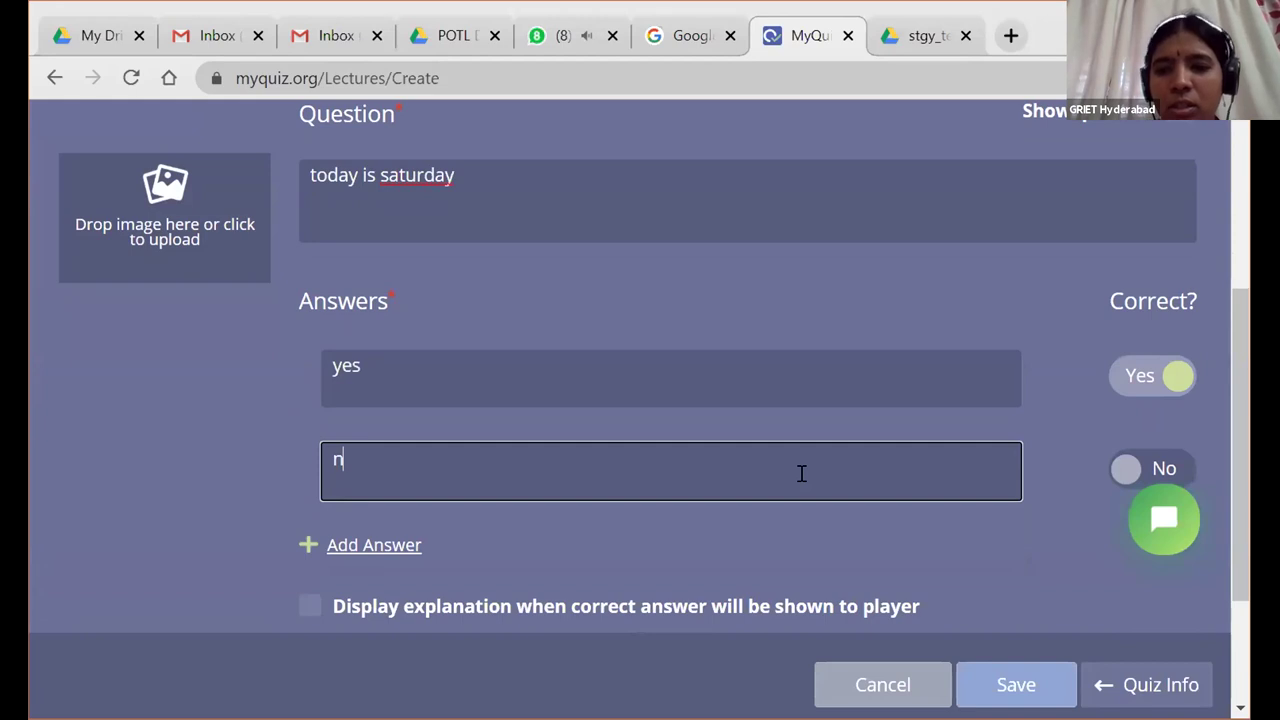
pyautogui.write('o')
pyautogui.press('Tab')
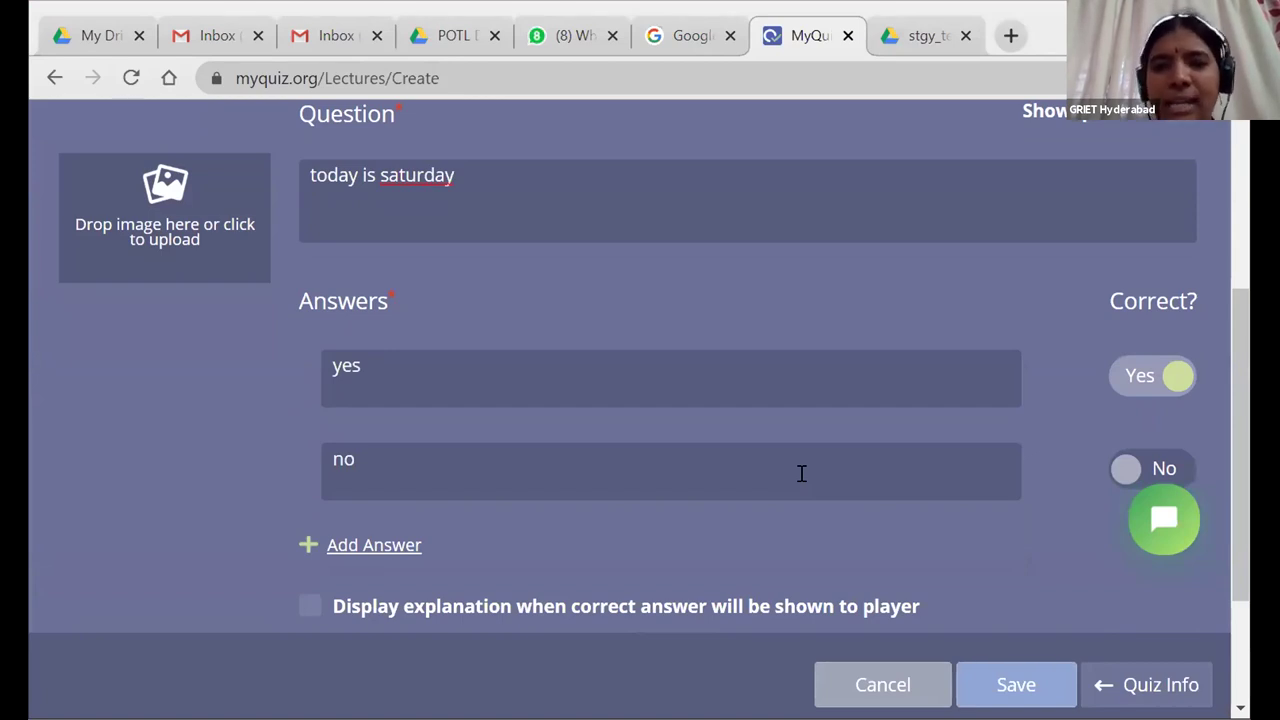
pyautogui.click(801, 473)
pyautogui.scroll(-1, 801, 473)
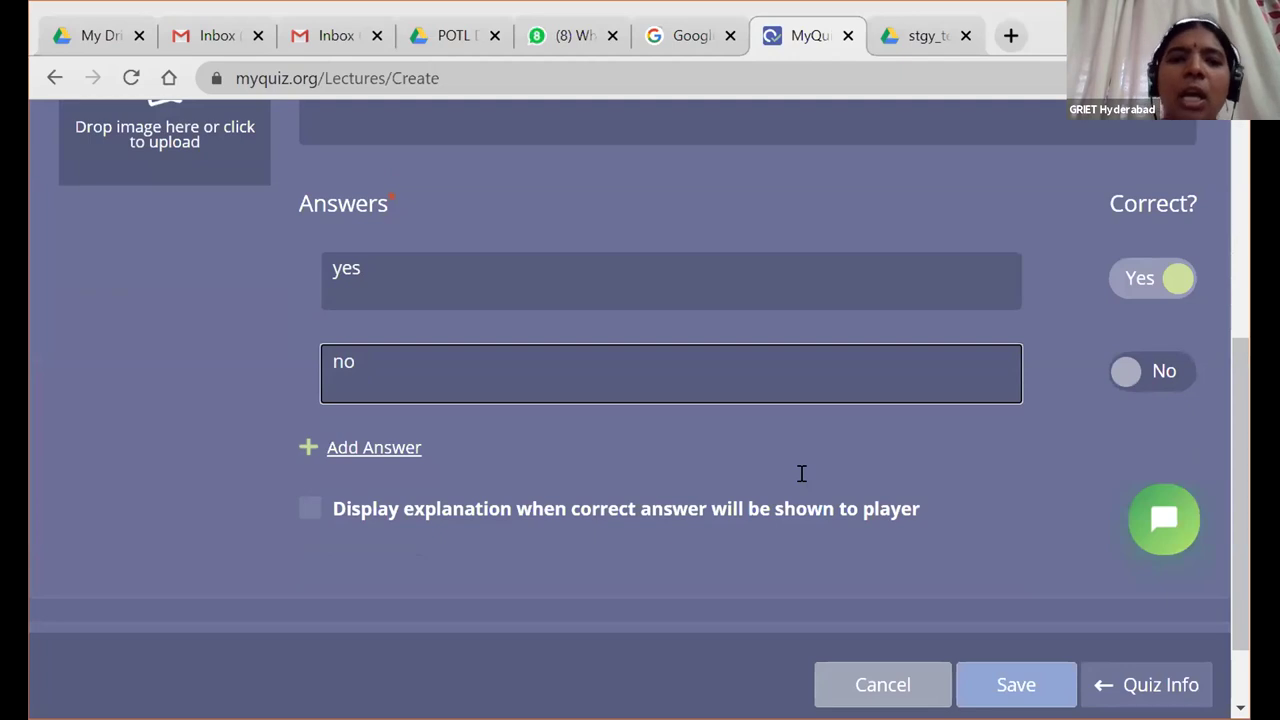
pyautogui.scroll(-1, 801, 473)
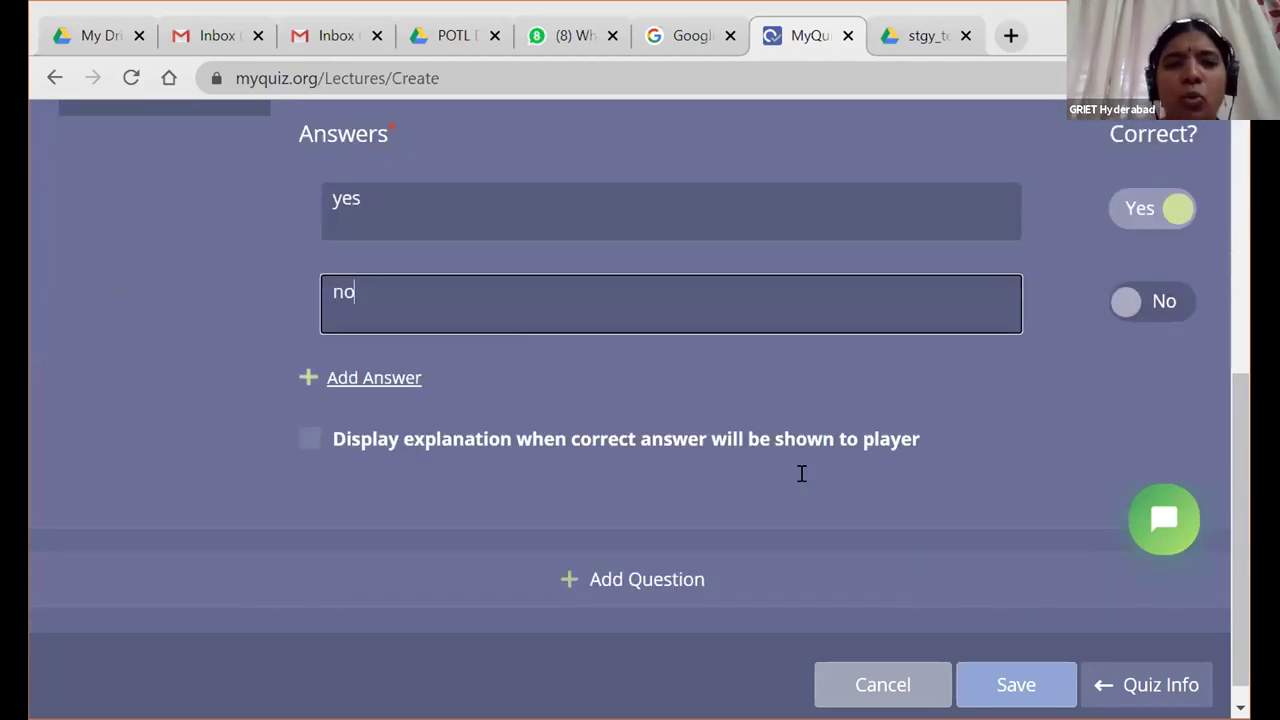
# Add a third answer 'dont know', fixing the 'knoe' typo.
pyautogui.press('Return')
pyautogui.write('dont')
pyautogui.hotkey('ctrl', '5')
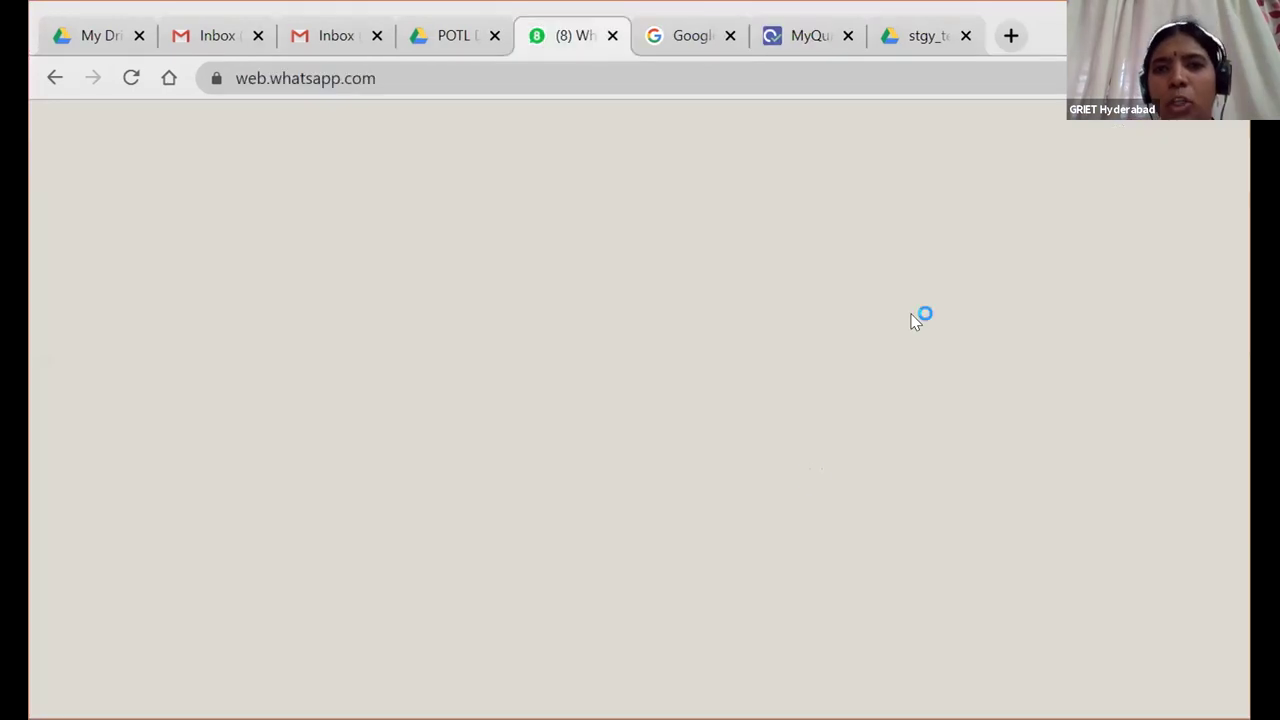
pyautogui.click(805, 38)
pyautogui.write('kn')
pyautogui.write('oe')
pyautogui.press('BackSpace')
pyautogui.write('e')
pyautogui.press('BackSpace')
pyautogui.write('w')
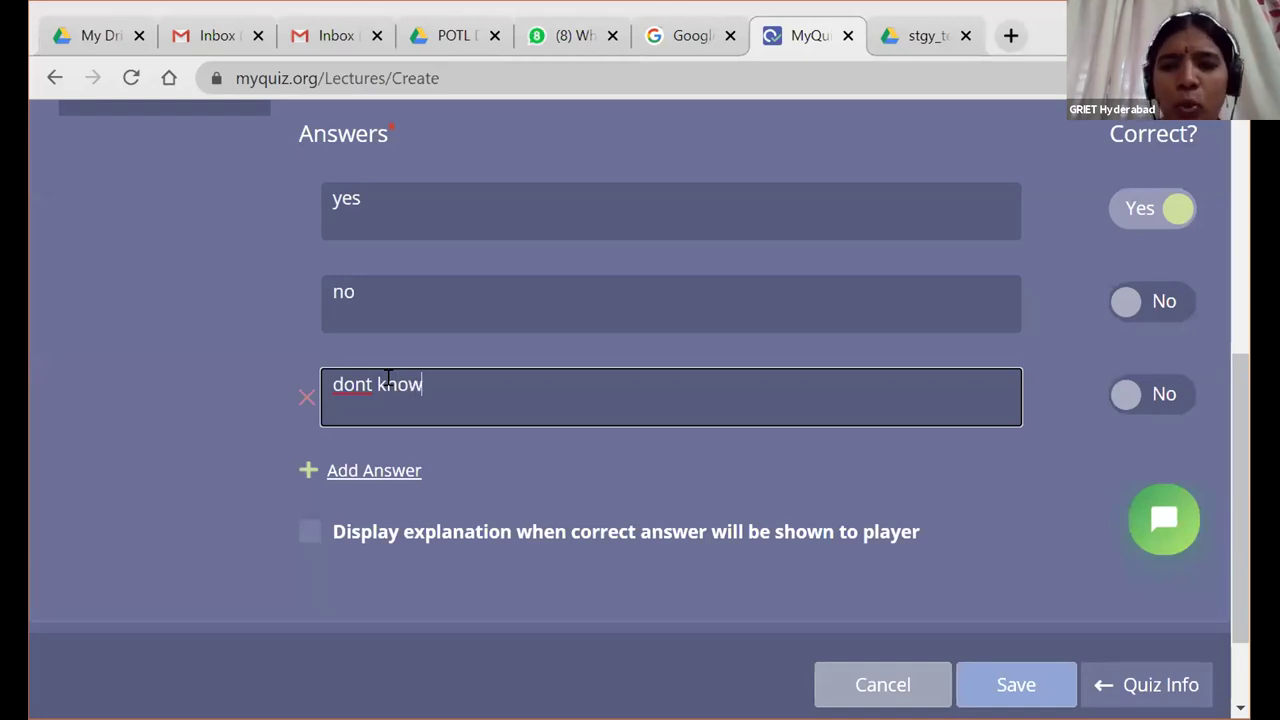
pyautogui.scroll(-2, 388, 377)
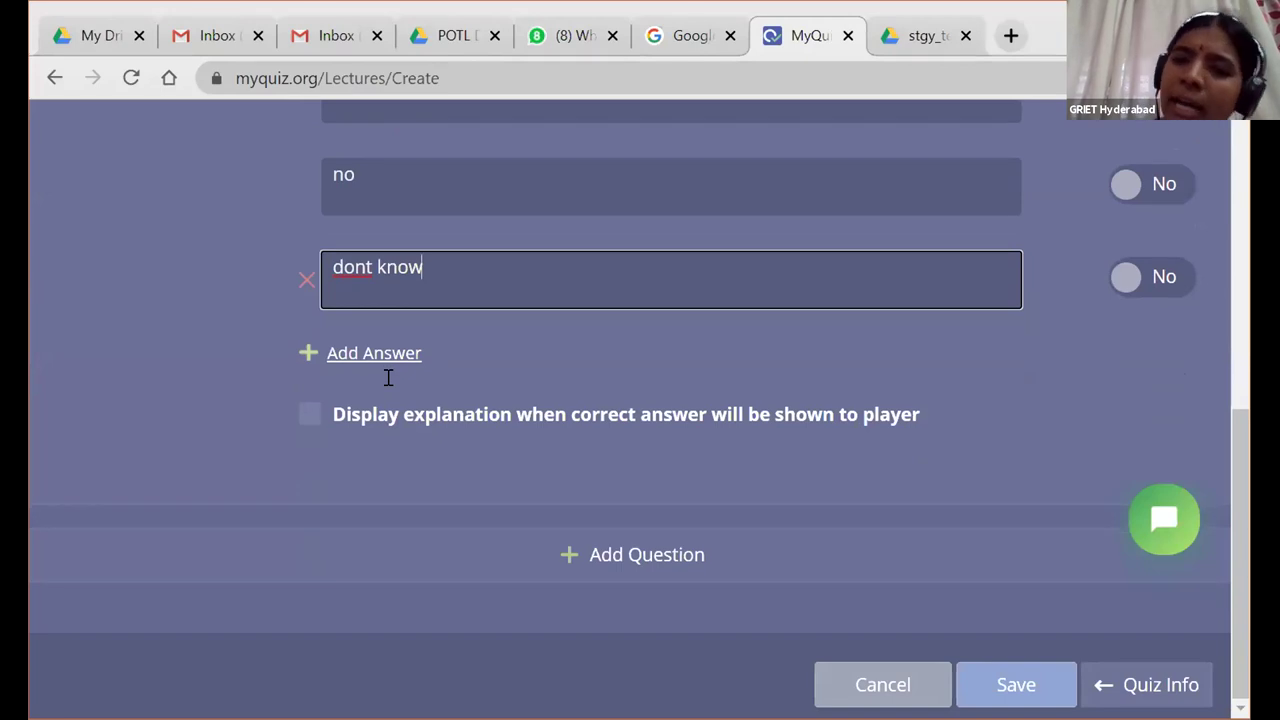
pyautogui.click(388, 377)
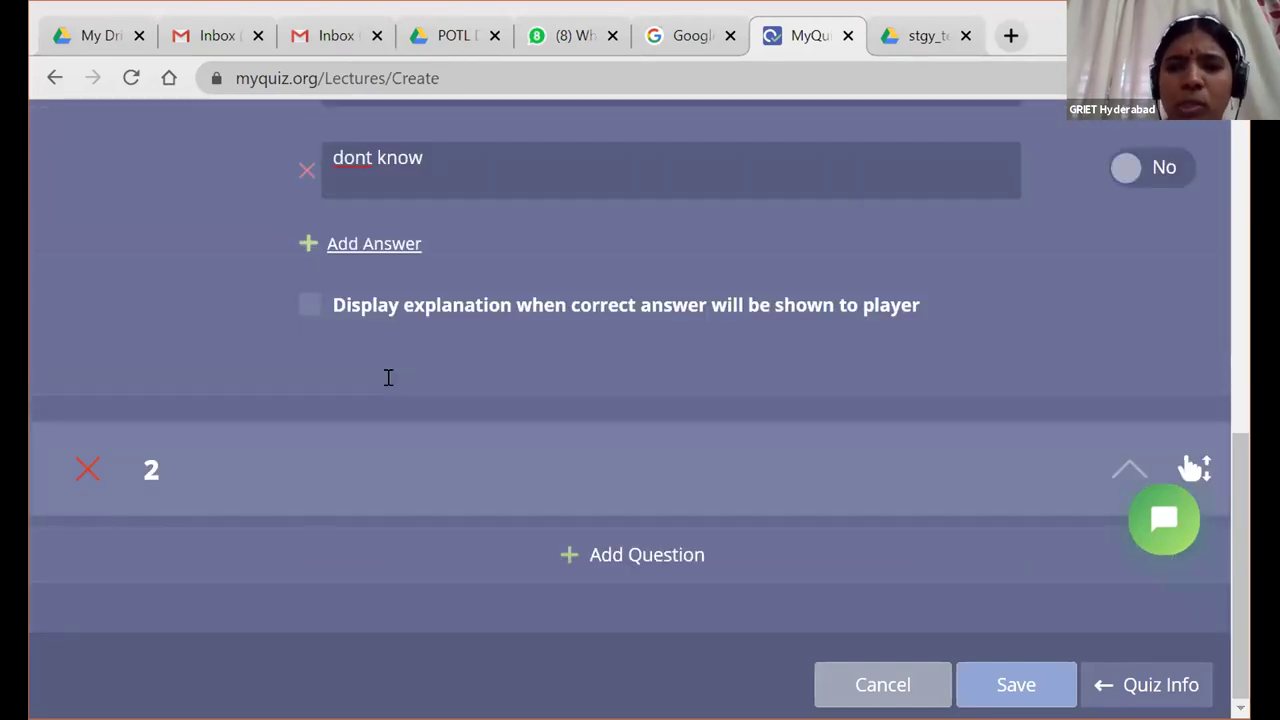
# Scroll down to the new question 2 and back up to question 1 in the editor.
pyautogui.scroll(-3, 389, 384)
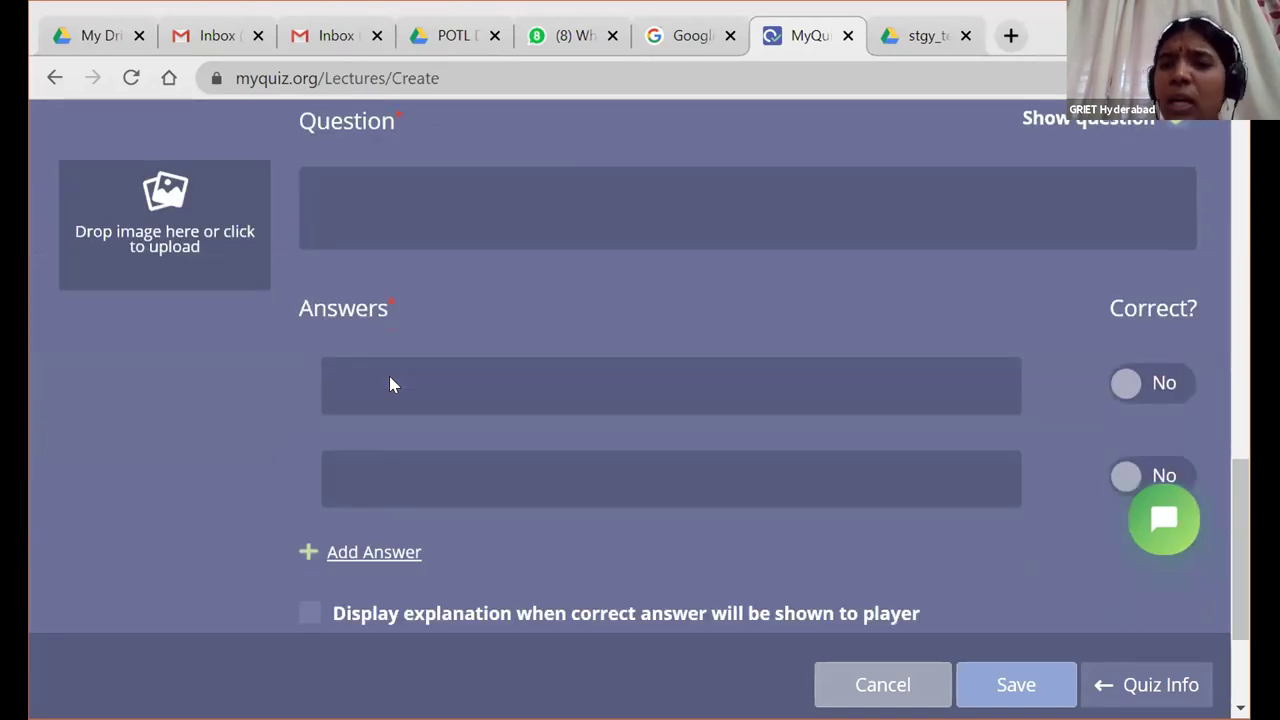
pyautogui.scroll(-2, 389, 384)
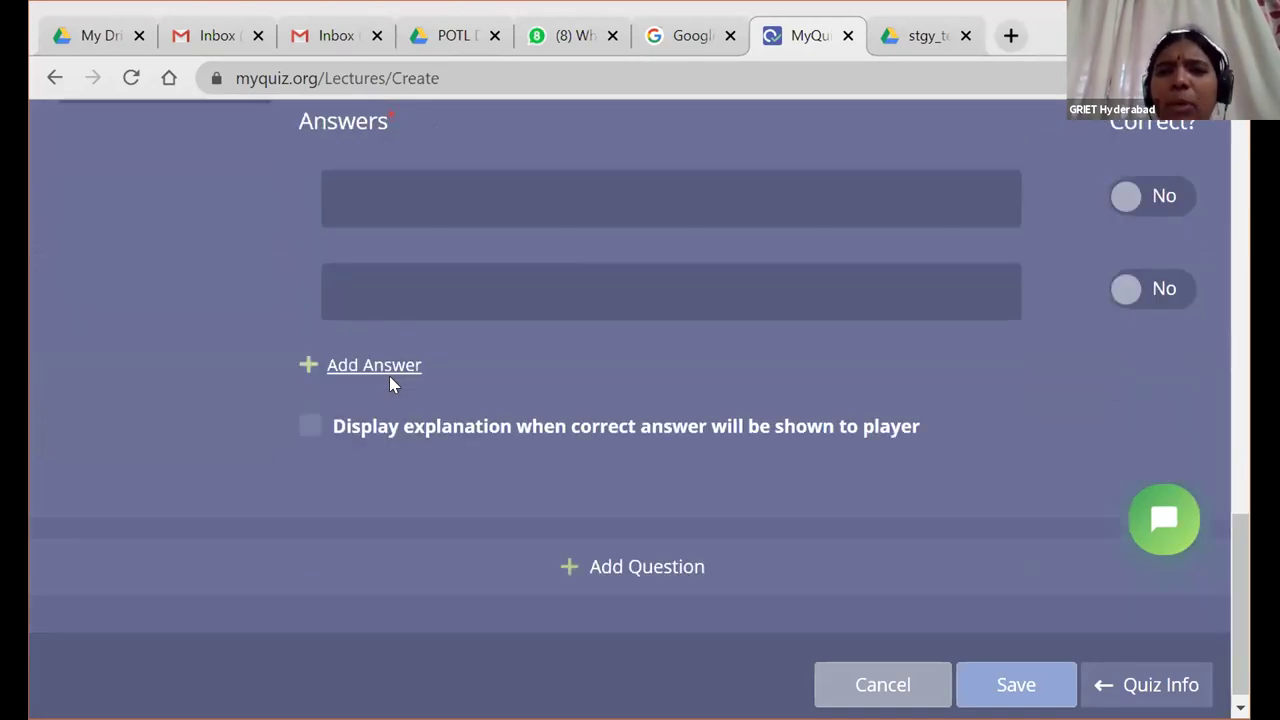
pyautogui.scroll(3, 390, 378)
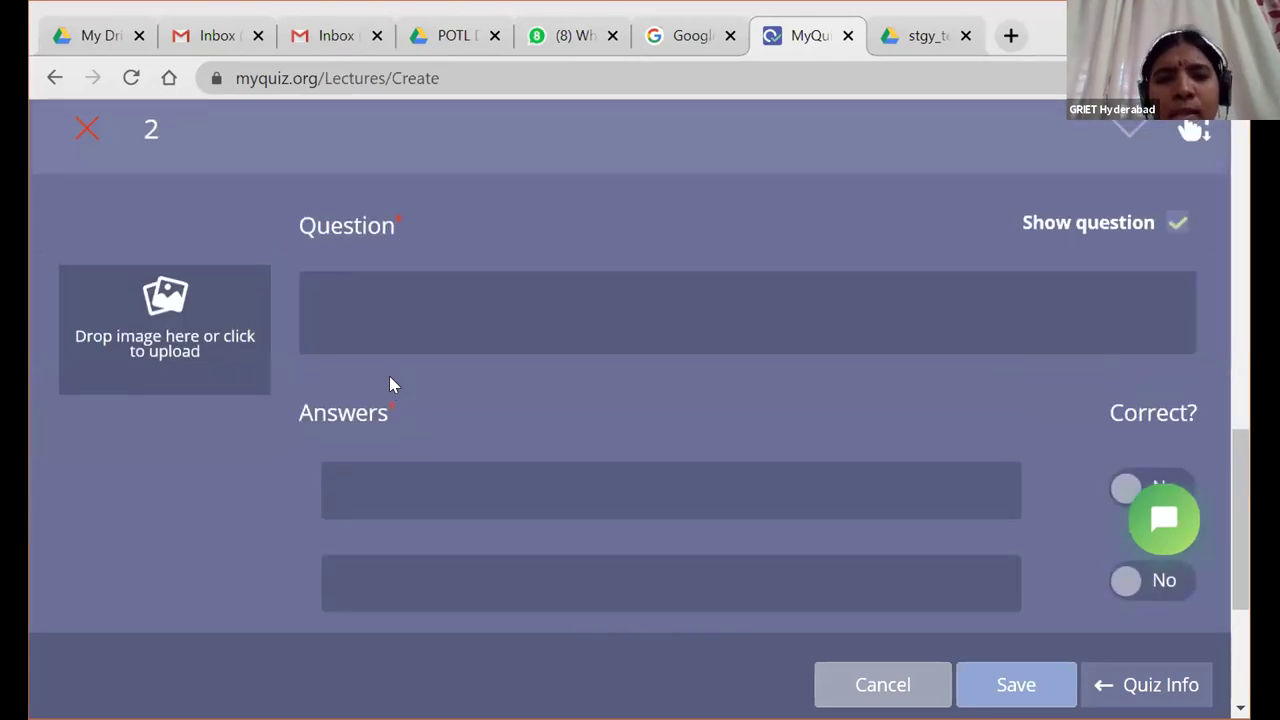
pyautogui.scroll(1, 390, 378)
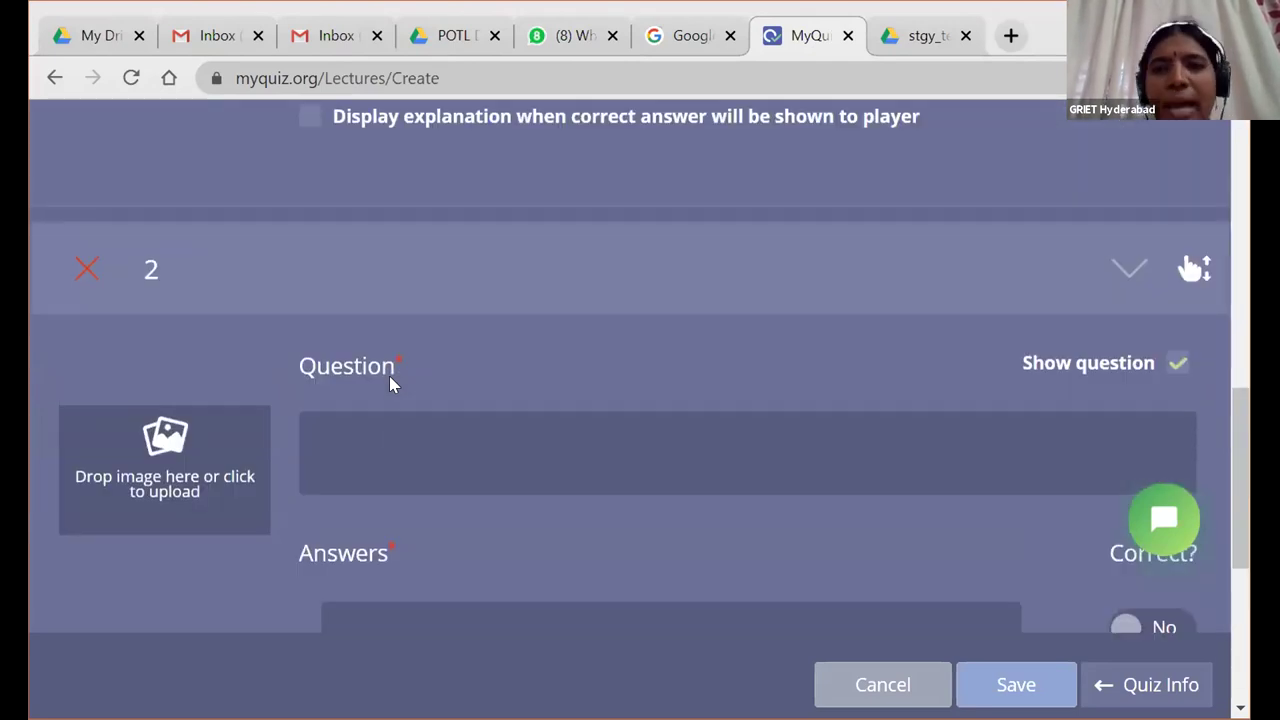
pyautogui.scroll(5, 390, 382)
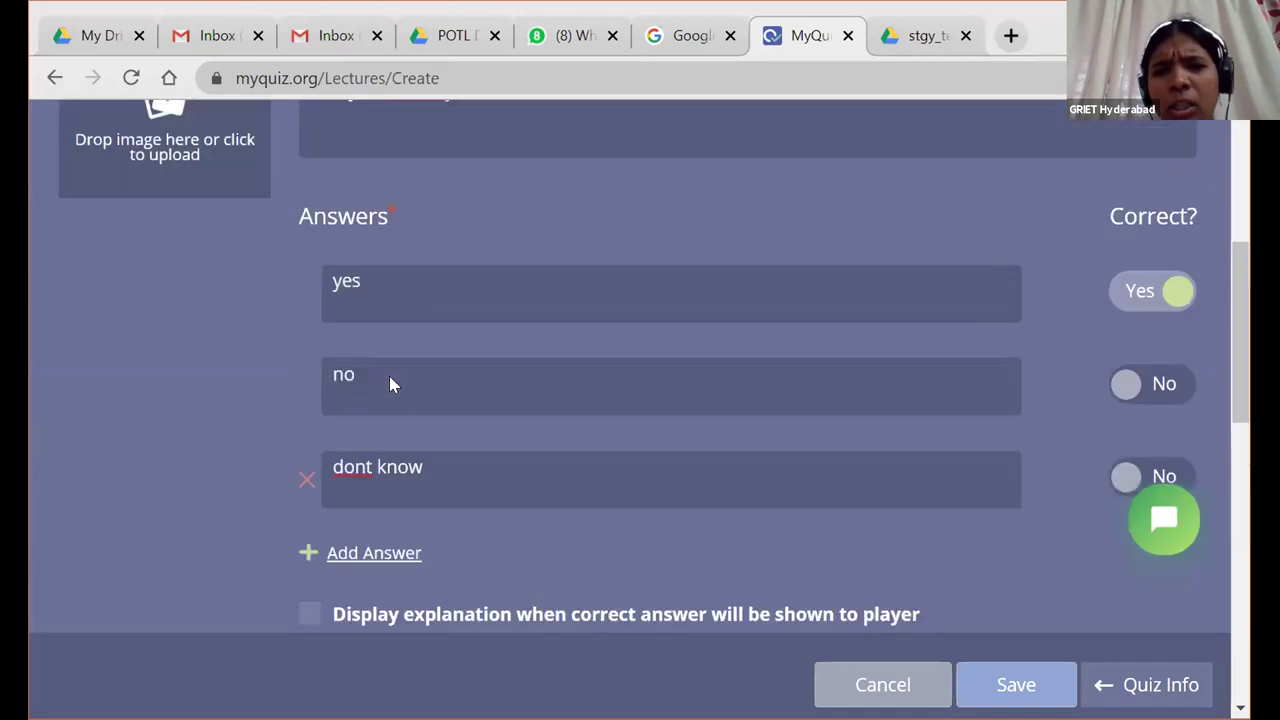
pyautogui.scroll(3, 389, 376)
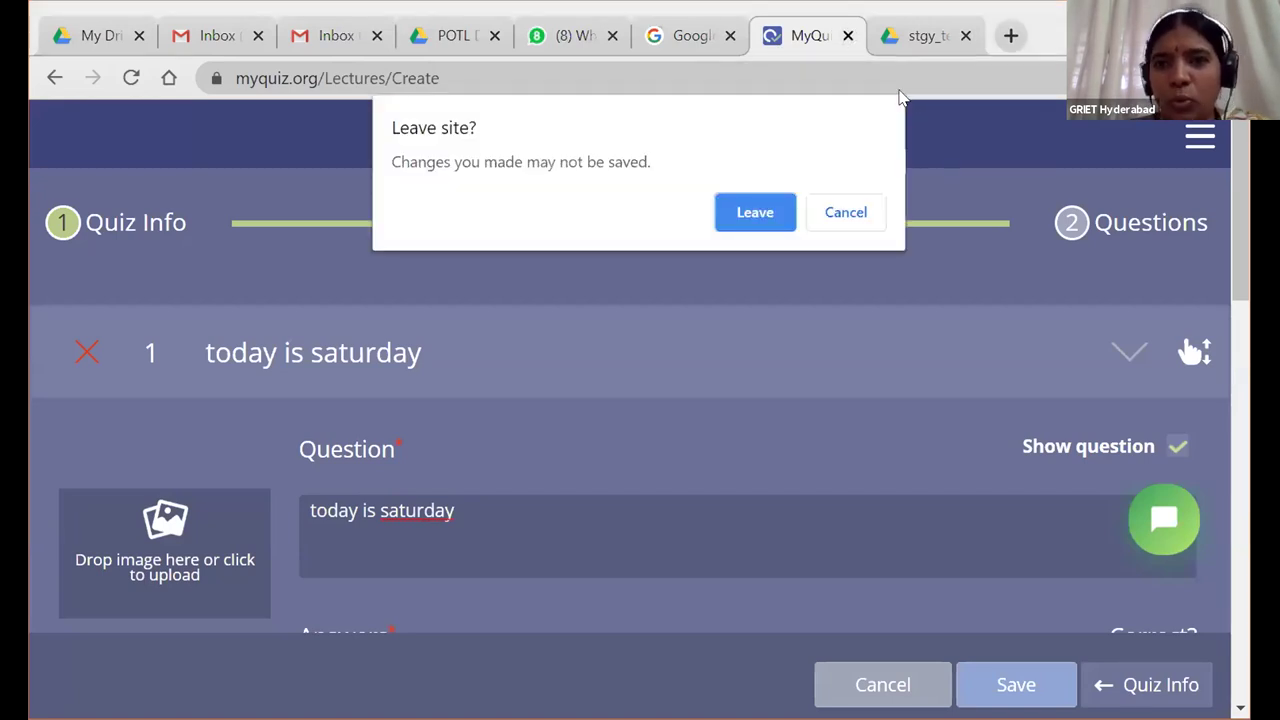
# Leave the quiz unsaved, close the Drive tab, and open the Testmoz site via a testmoz.com search.
pyautogui.click(752, 215)
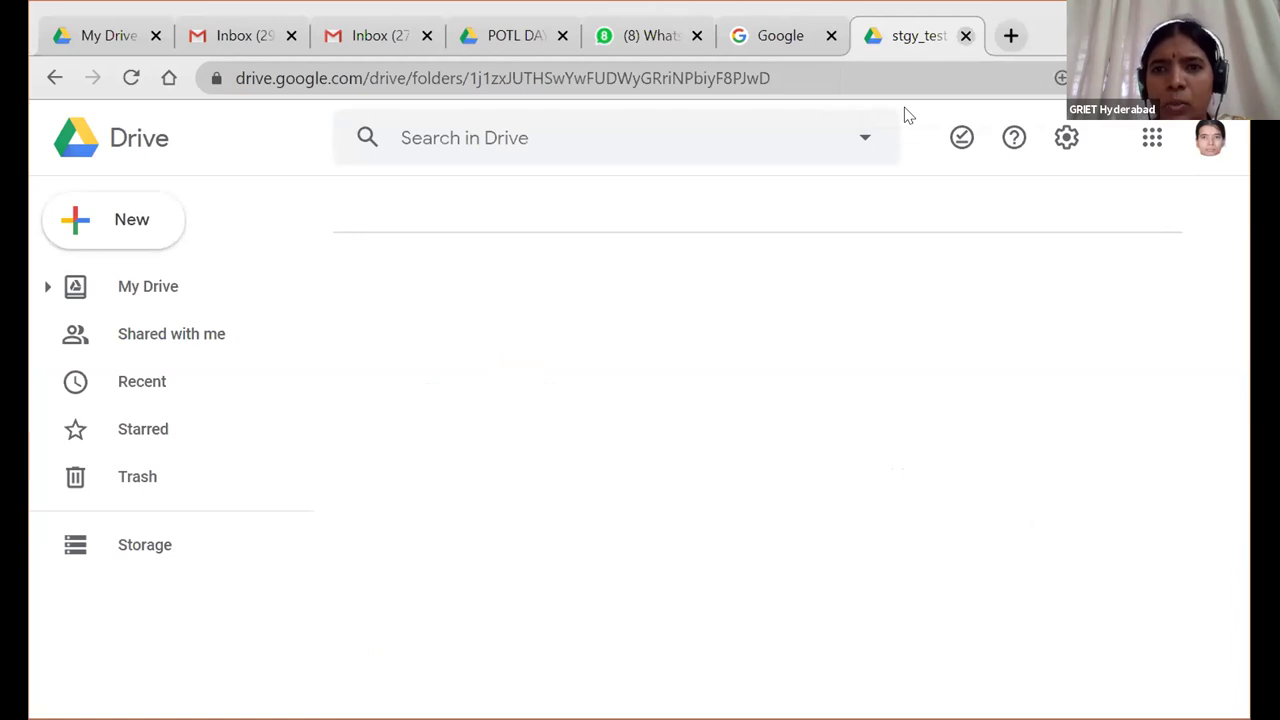
pyautogui.hotkey('ctrl', 'w')
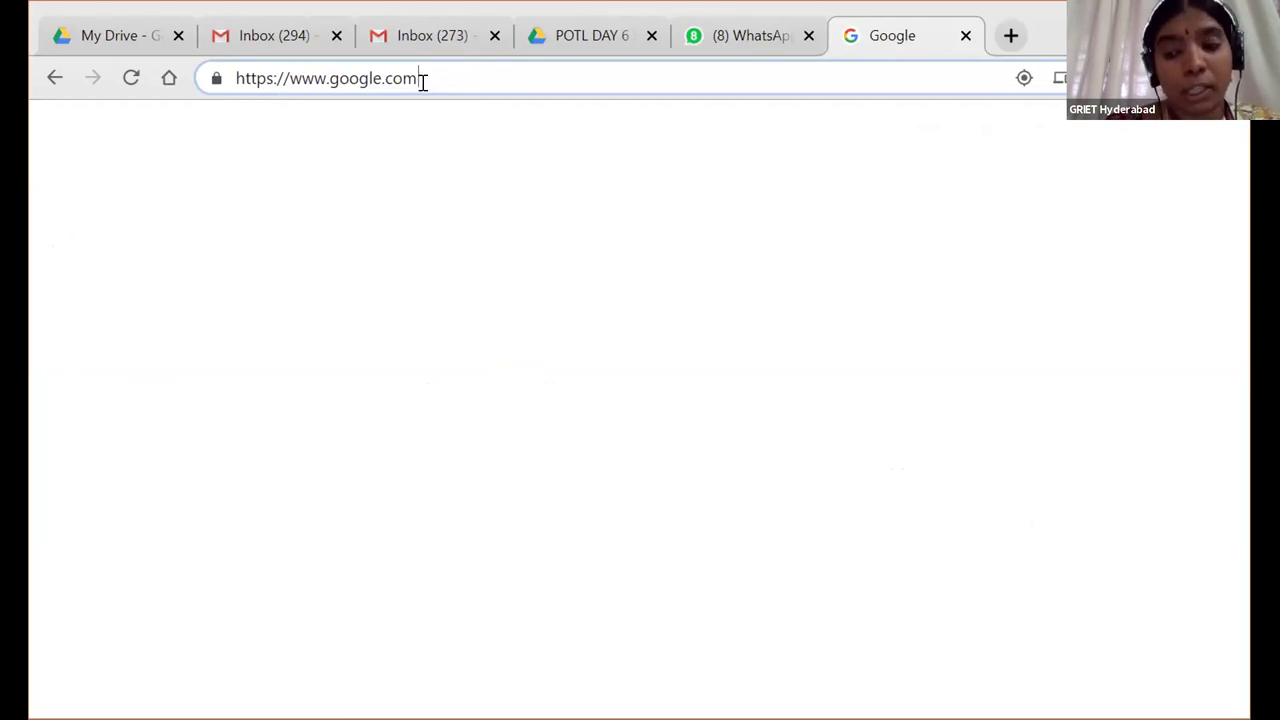
pyautogui.press('BackSpace')
pyautogui.press('BackSpace')
pyautogui.press('BackSpace')
pyautogui.press('BackSpace')
pyautogui.press('BackSpace')
pyautogui.press('BackSpace')
pyautogui.press('BackSpace')
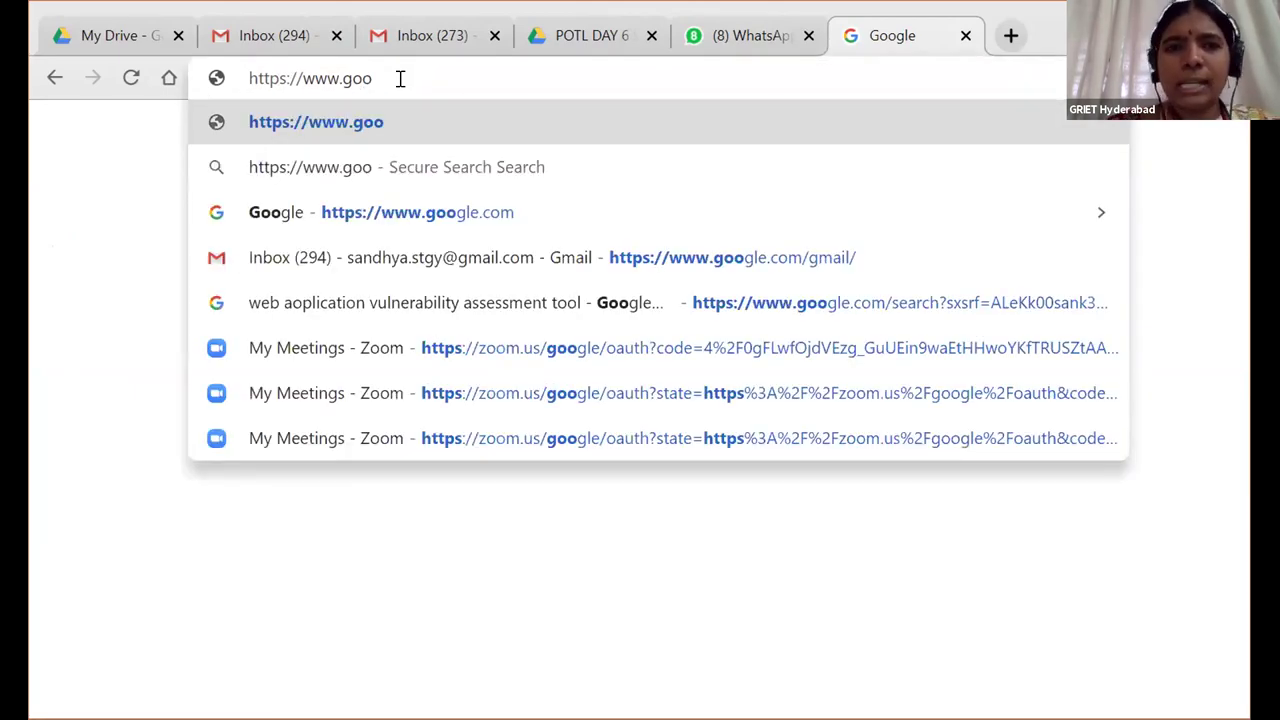
pyautogui.press('BackSpace')
pyautogui.press('BackSpace')
pyautogui.press('BackSpace')
pyautogui.press('BackSpace')
pyautogui.press('BackSpace')
pyautogui.press('BackSpace')
pyautogui.press('BackSpace')
pyautogui.press('BackSpace')
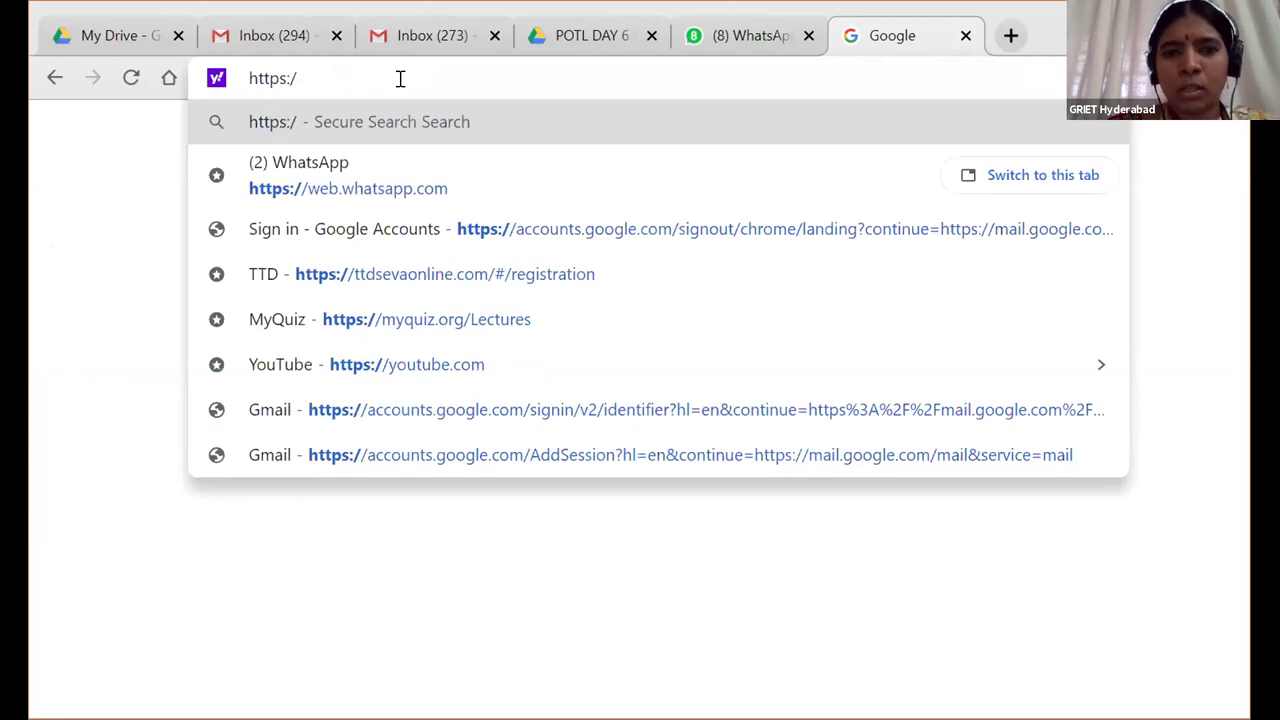
pyautogui.press('BackSpace')
pyautogui.press('BackSpace')
pyautogui.press('BackSpace')
pyautogui.press('BackSpace')
pyautogui.press('BackSpace')
pyautogui.press('BackSpace')
pyautogui.press('BackSpace')
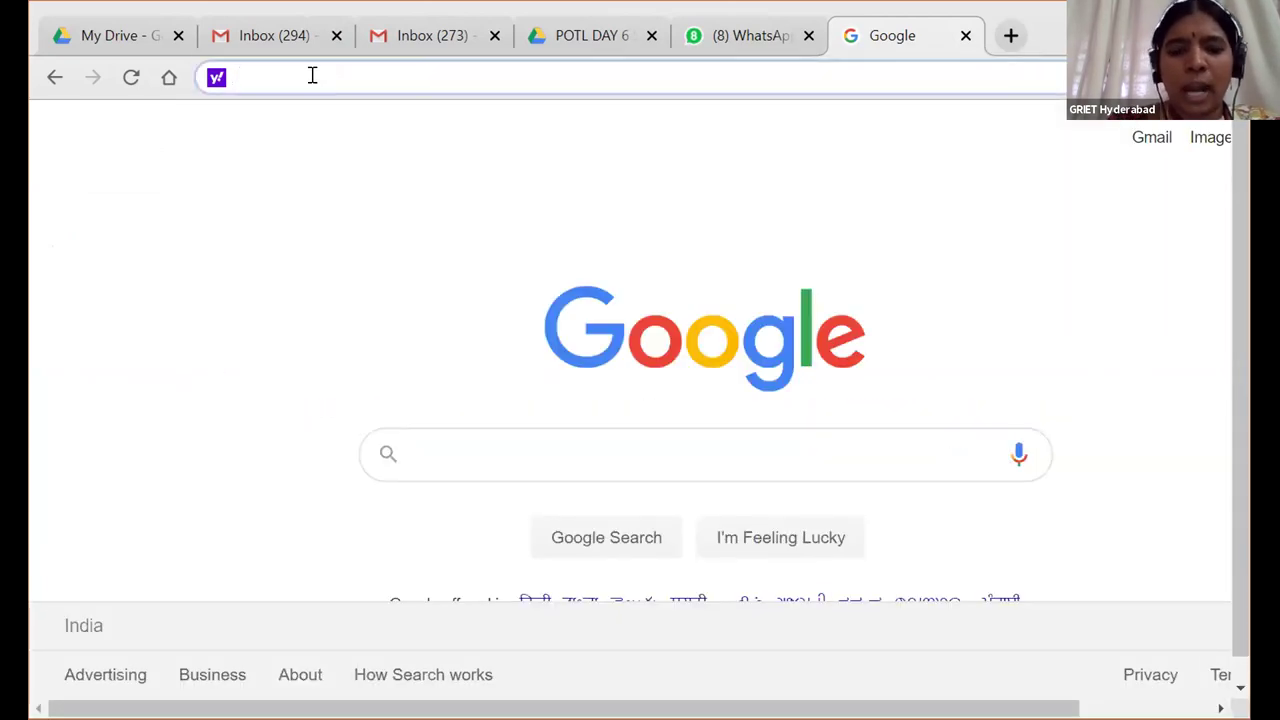
pyautogui.write('testmoz.')
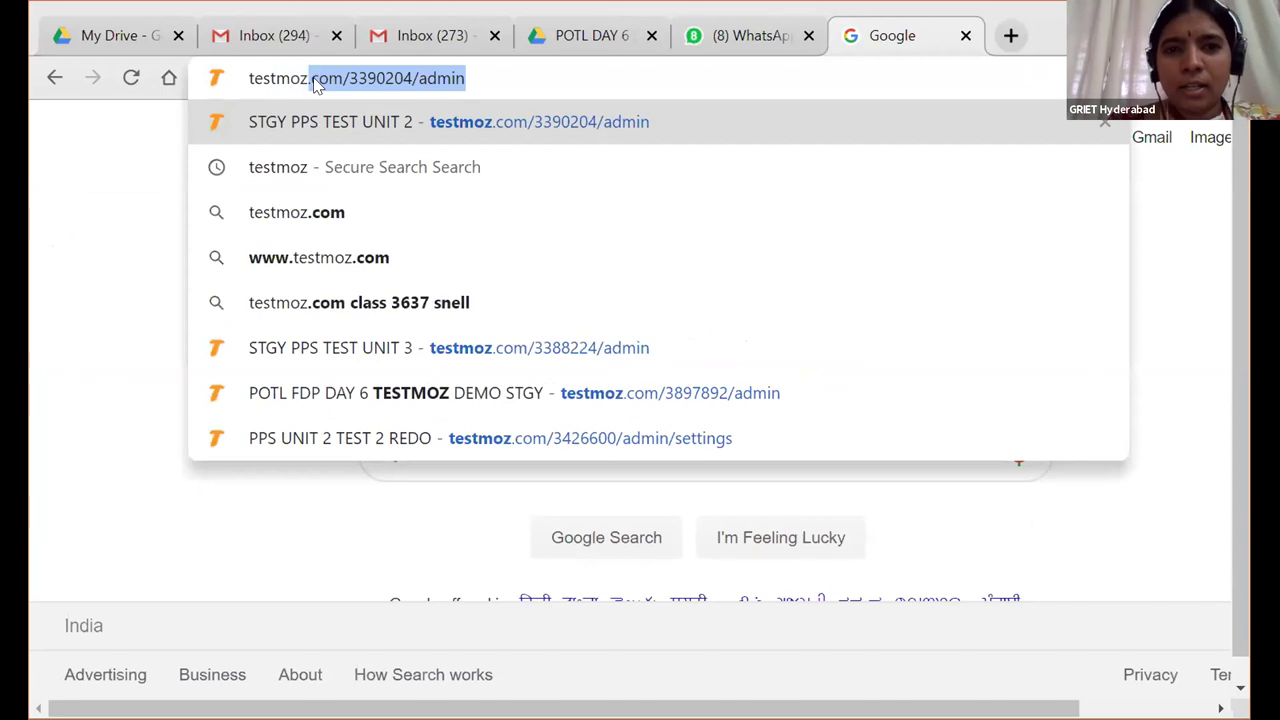
pyautogui.press('BackSpace')
pyautogui.press('BackSpace')
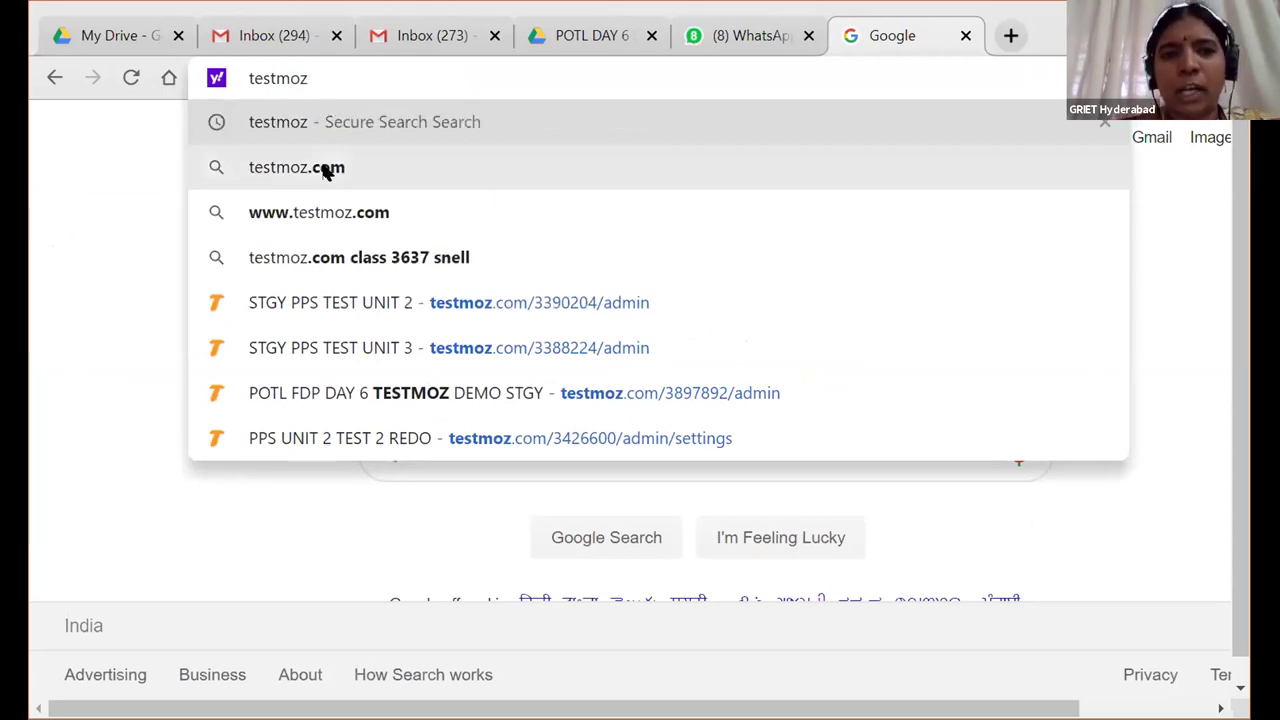
pyautogui.press('Down')
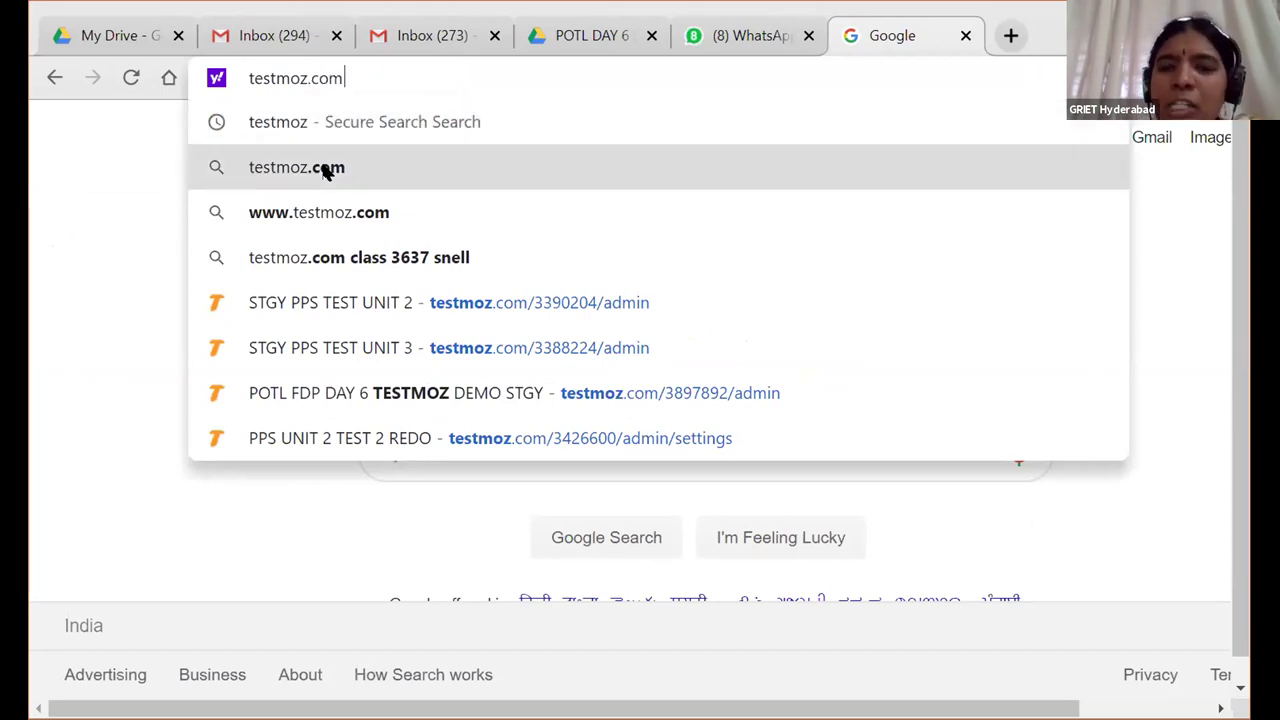
pyautogui.press('Return')
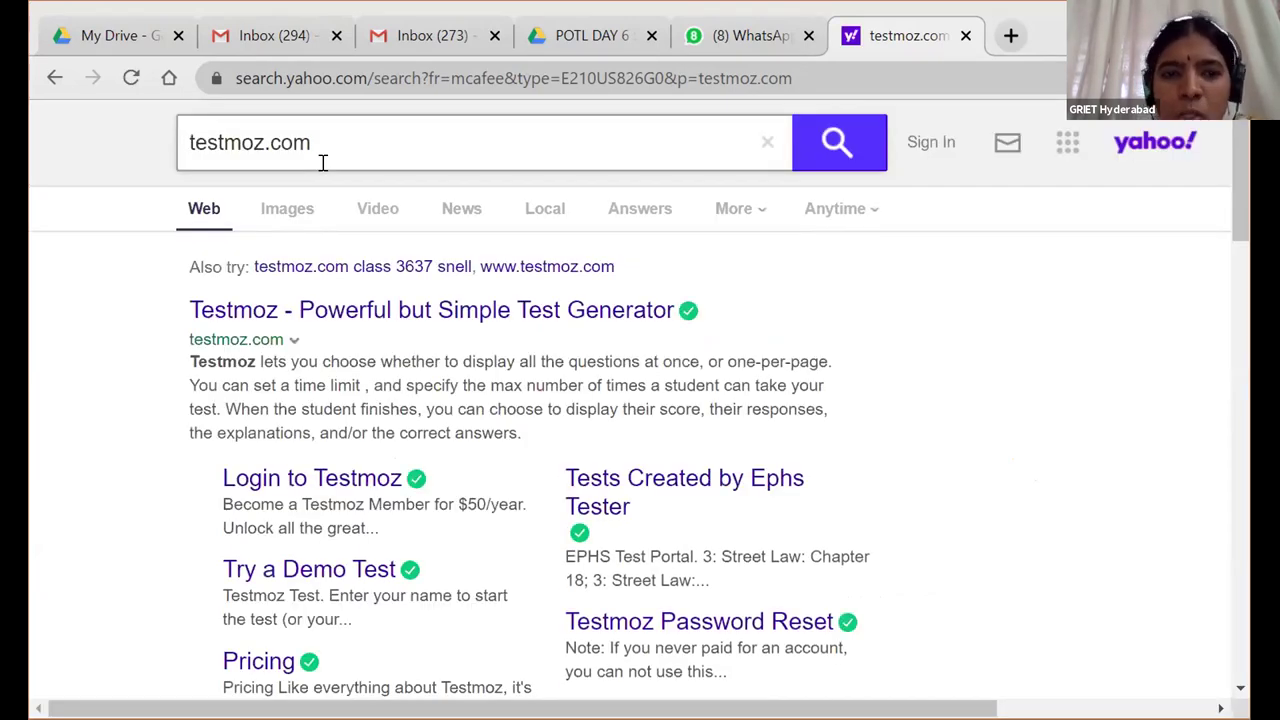
pyautogui.click(249, 311)
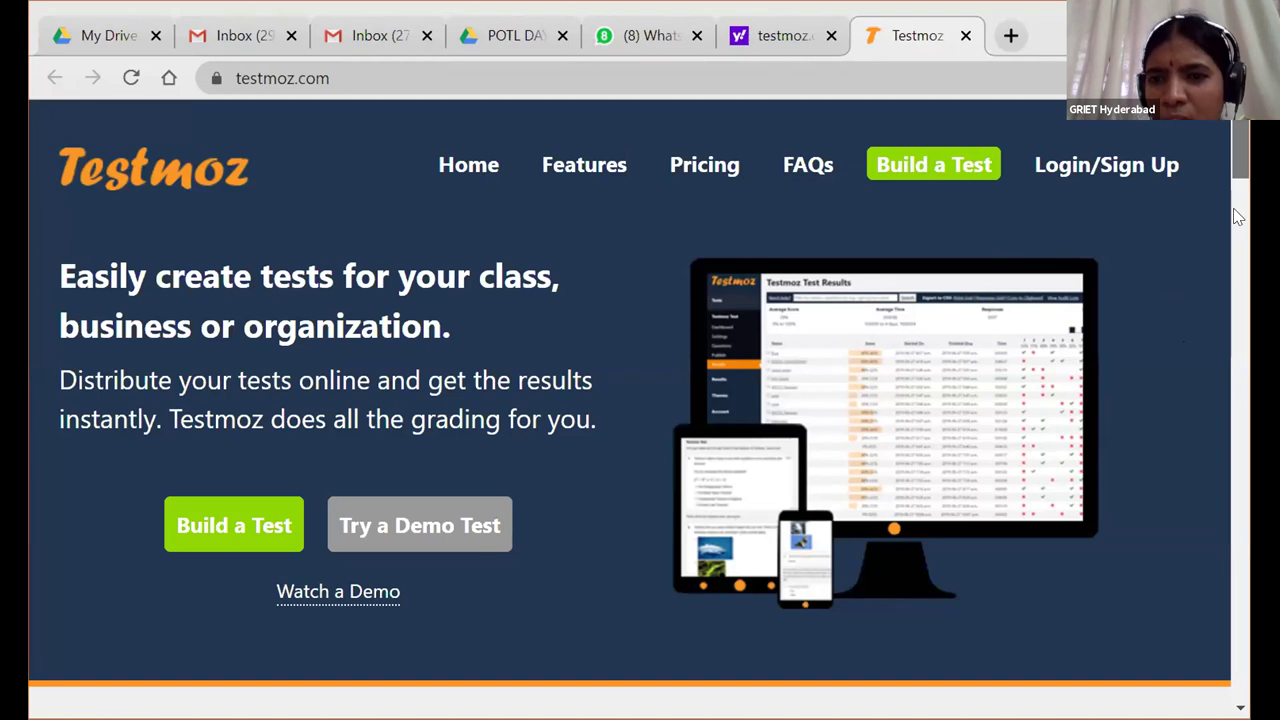
# Browse the Testmoz home page and Pricing plans, then open the free Build a test form.
pyautogui.scroll(-3, 1244, 210)
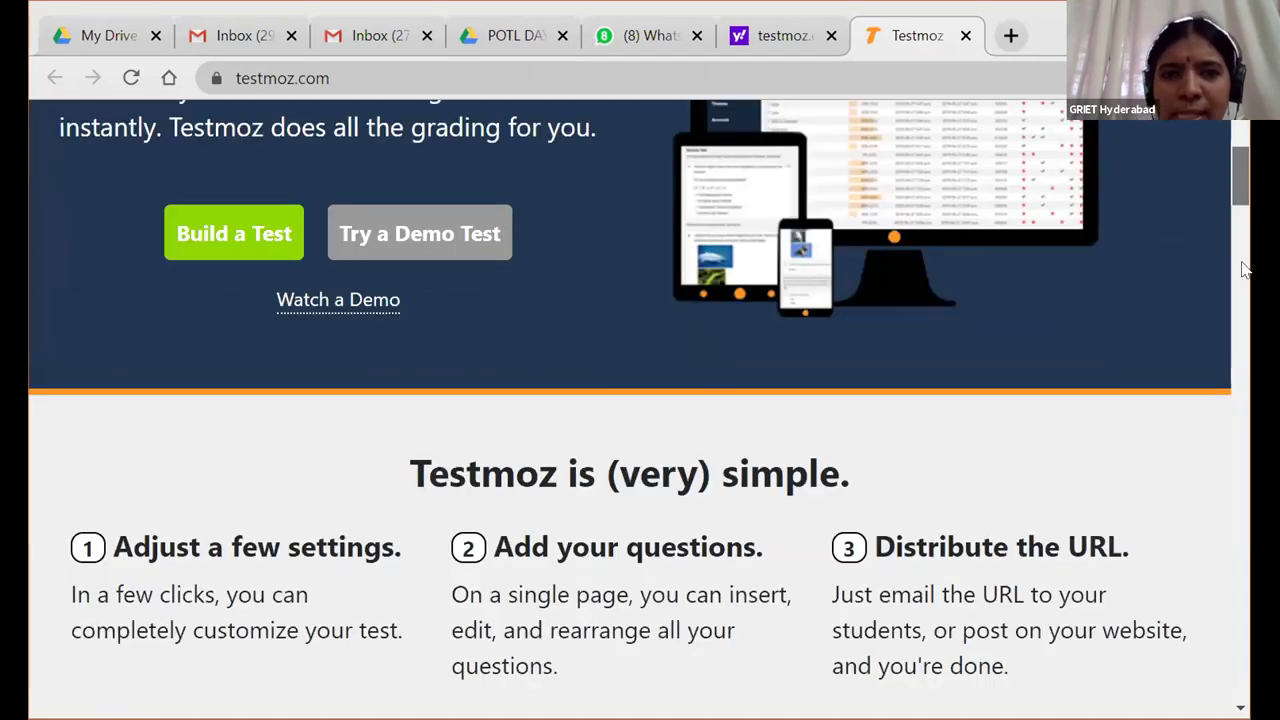
pyautogui.scroll(3, 1222, 165)
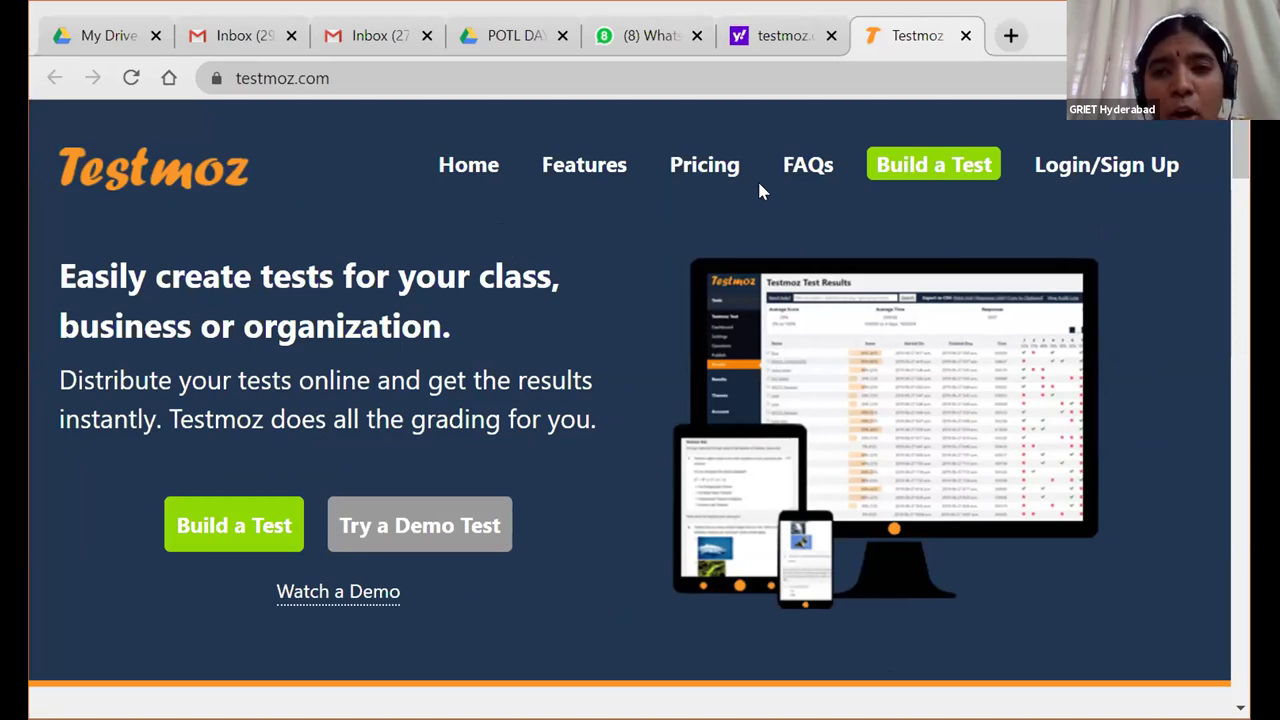
pyautogui.click(700, 177)
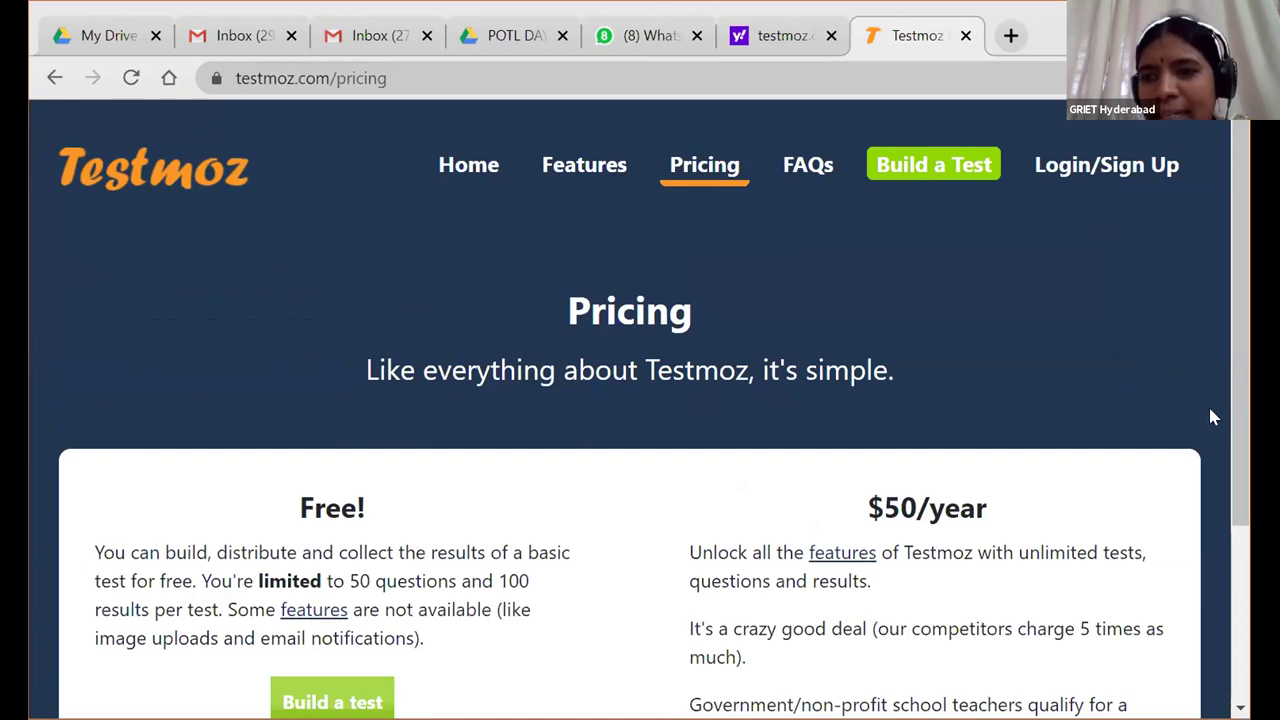
pyautogui.moveTo(1236, 443); pyautogui.dragTo(1236, 529)
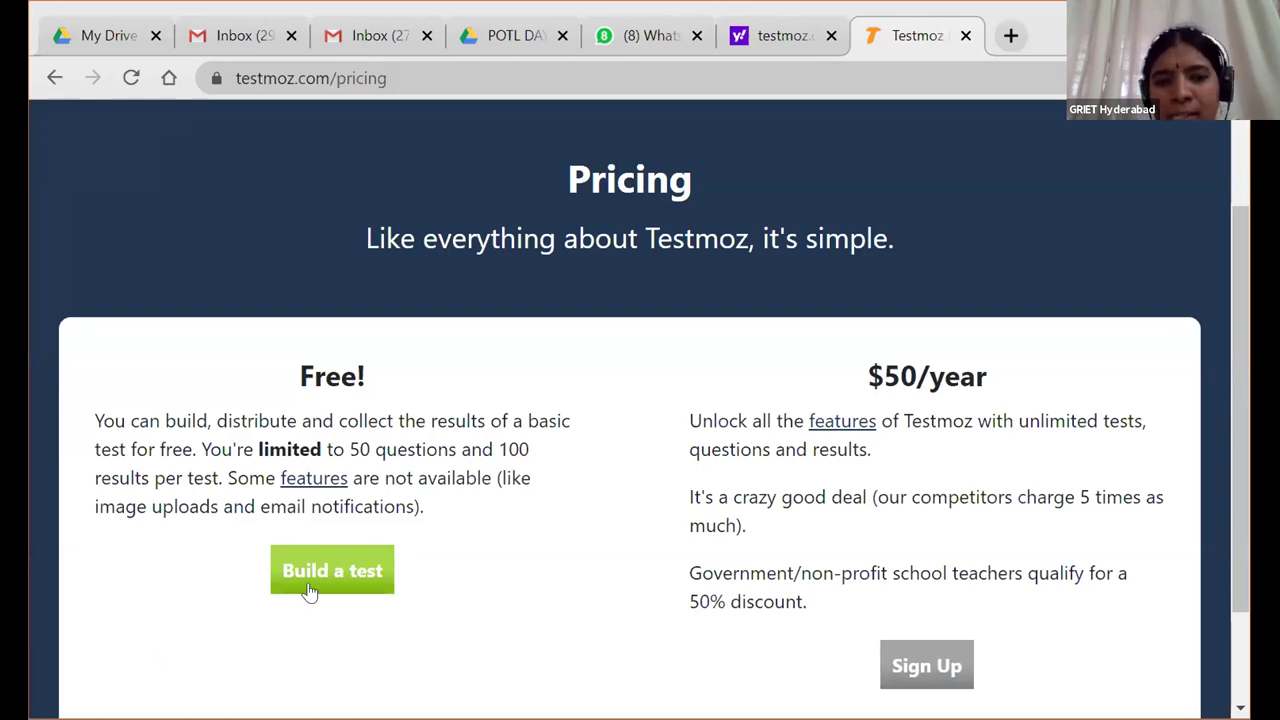
pyautogui.click(309, 588)
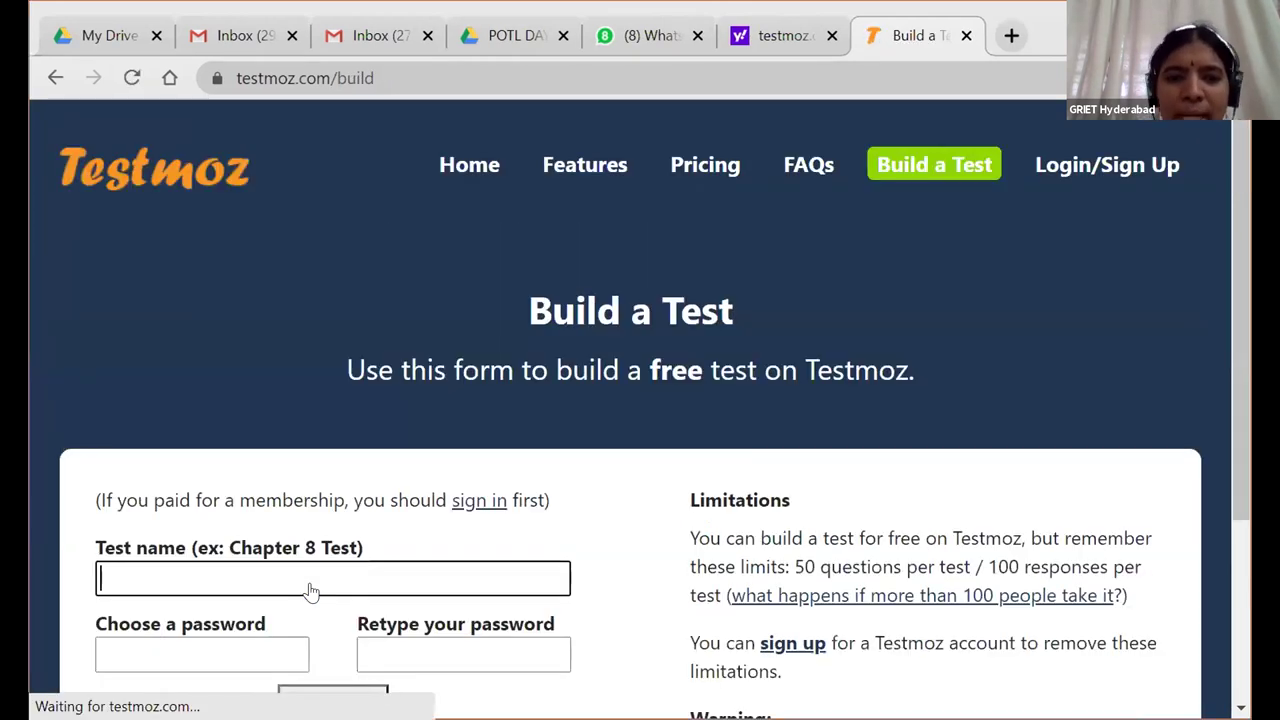
# Create a Testmoz test named 'edtech fdp demo' with a password entered in both boxes.
pyautogui.moveTo(1237, 400); pyautogui.dragTo(1233, 516)
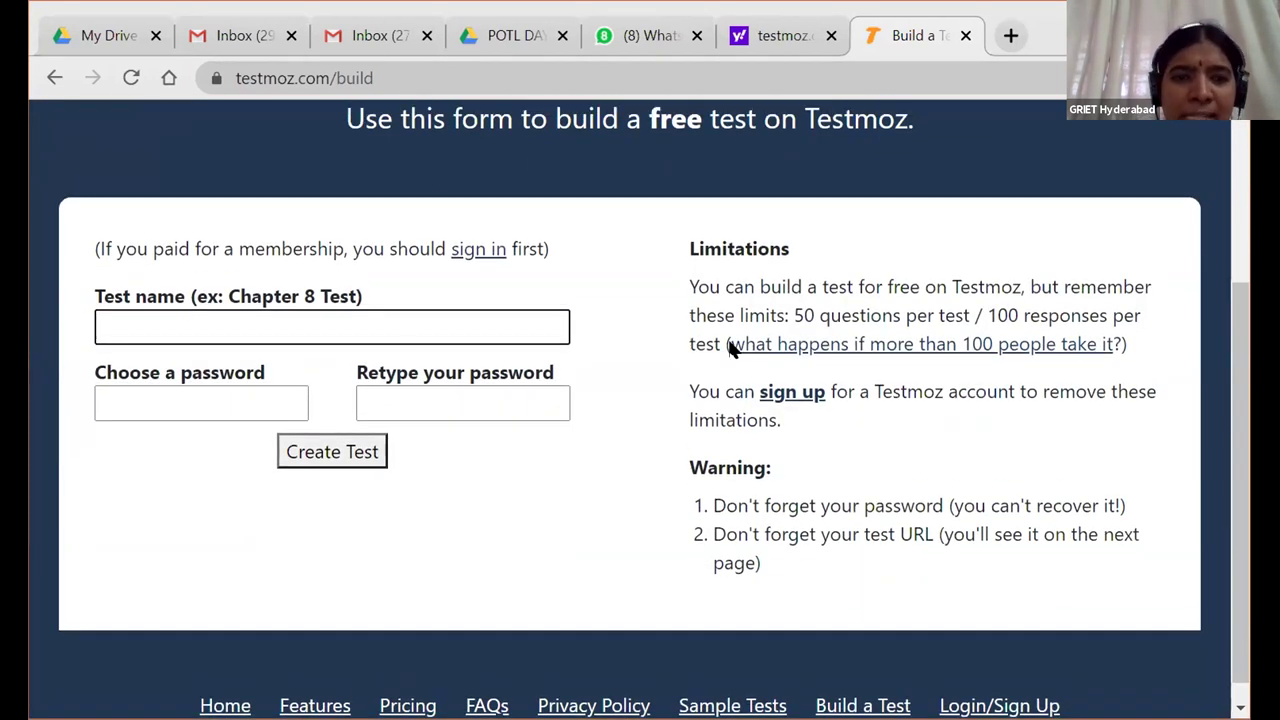
pyautogui.click(193, 324)
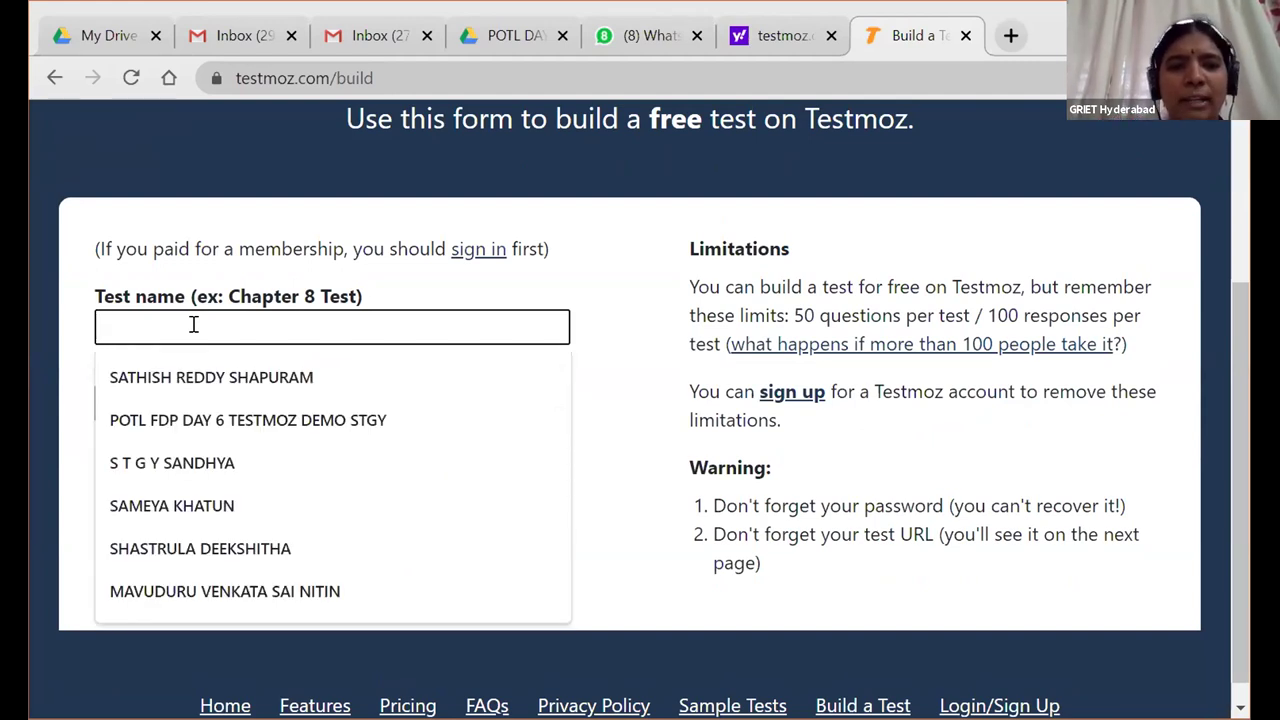
pyautogui.write('edte')
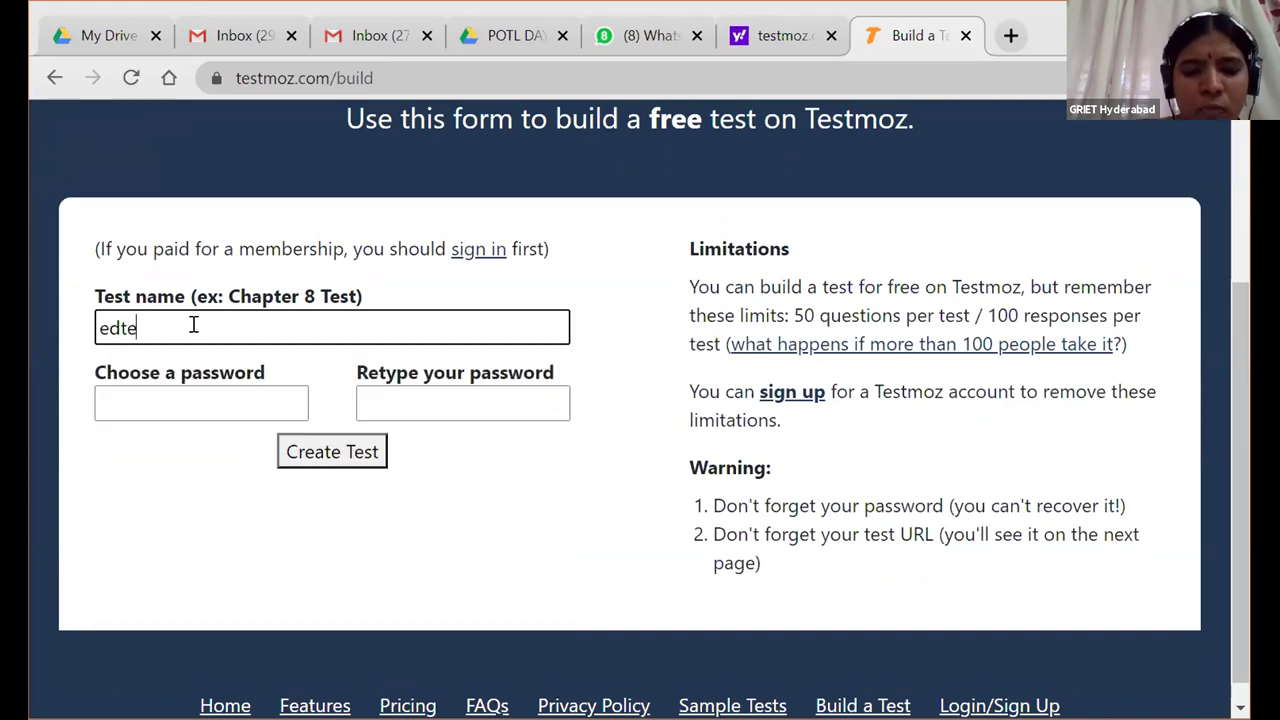
pyautogui.write('ch fdp demo')
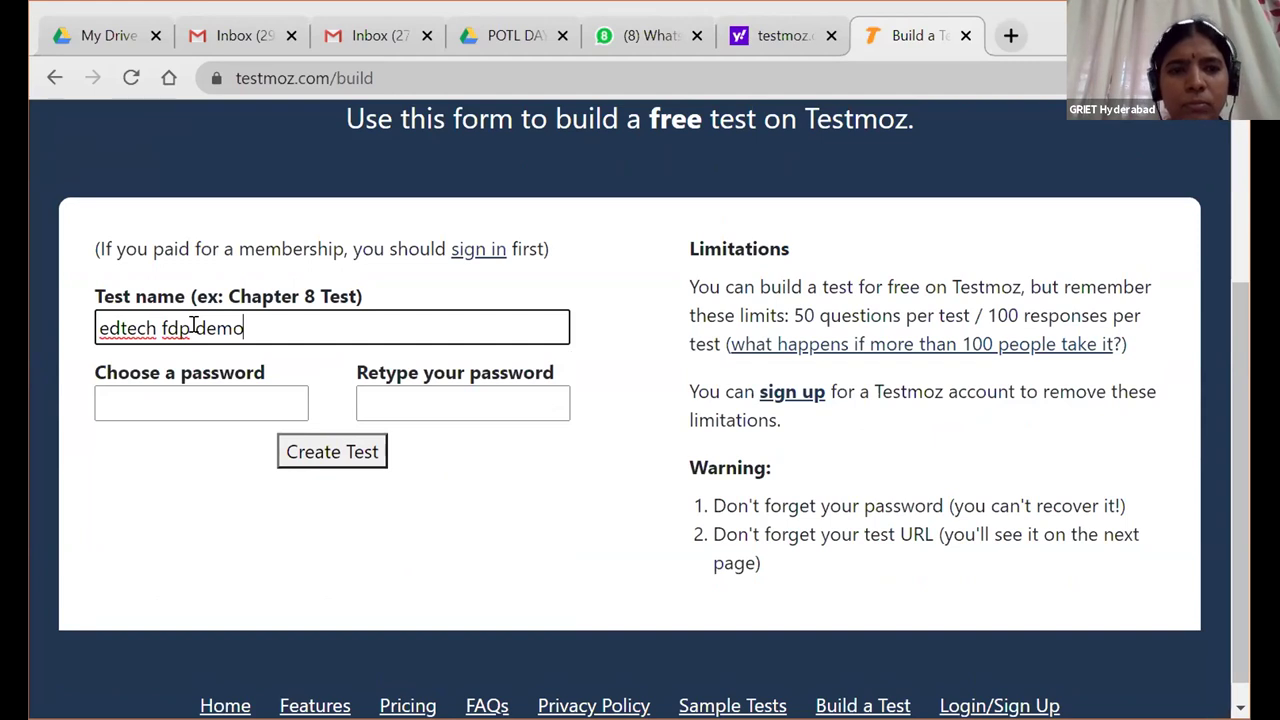
pyautogui.click(183, 399)
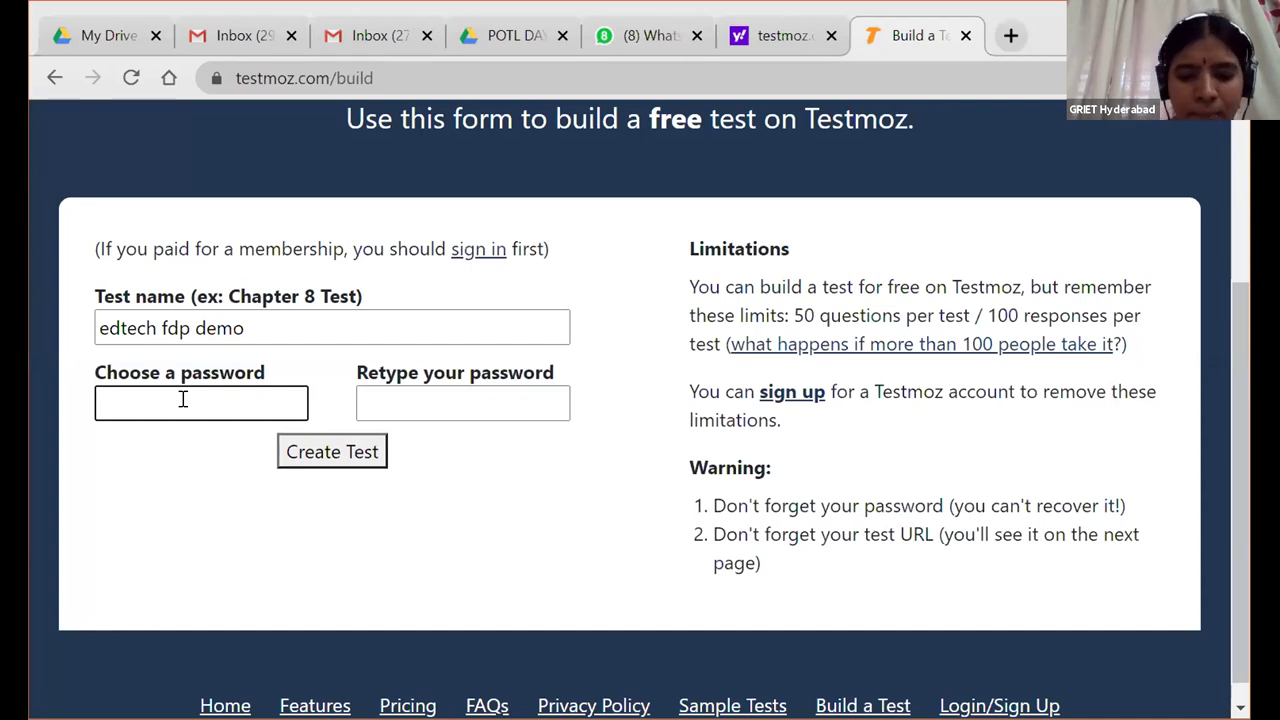
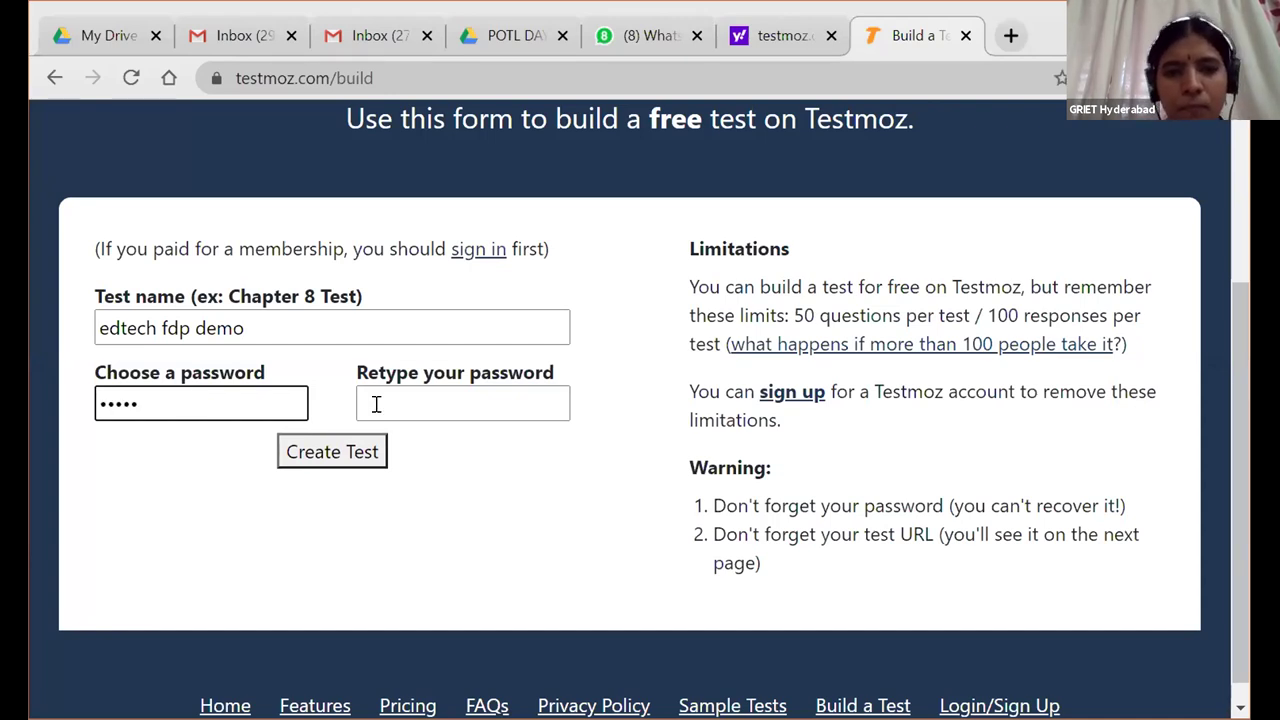
pyautogui.click(375, 404)
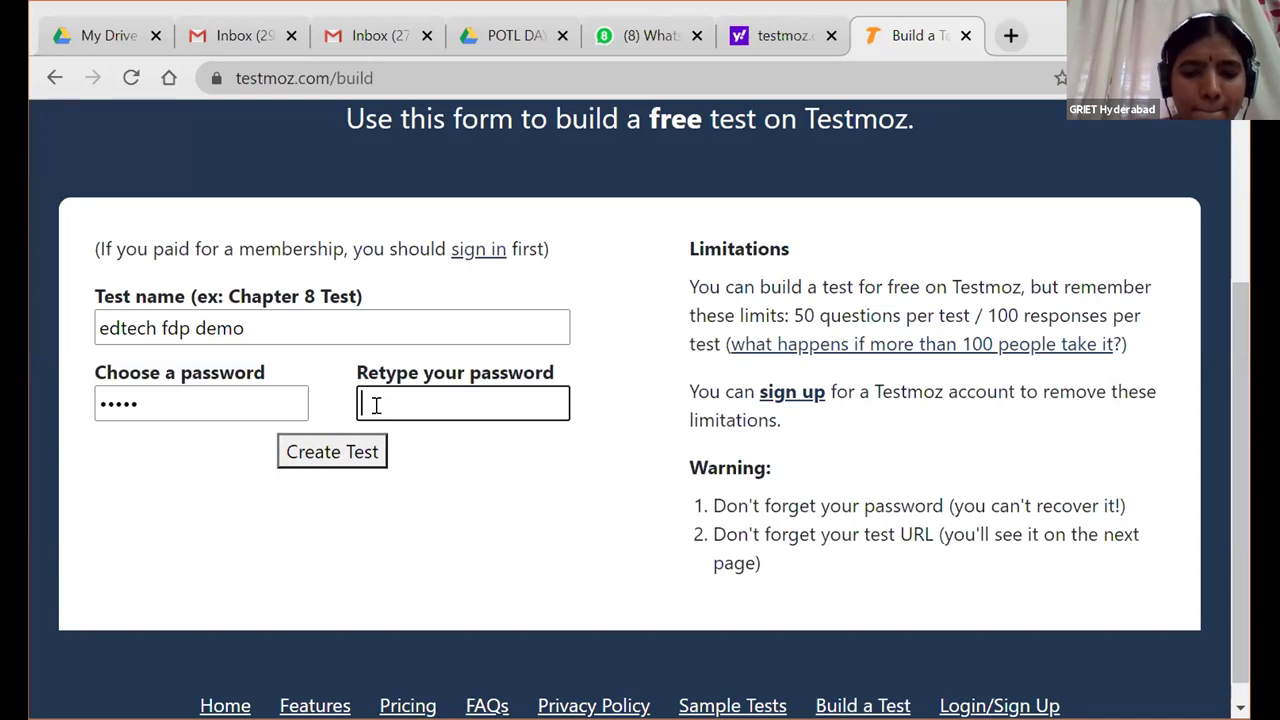
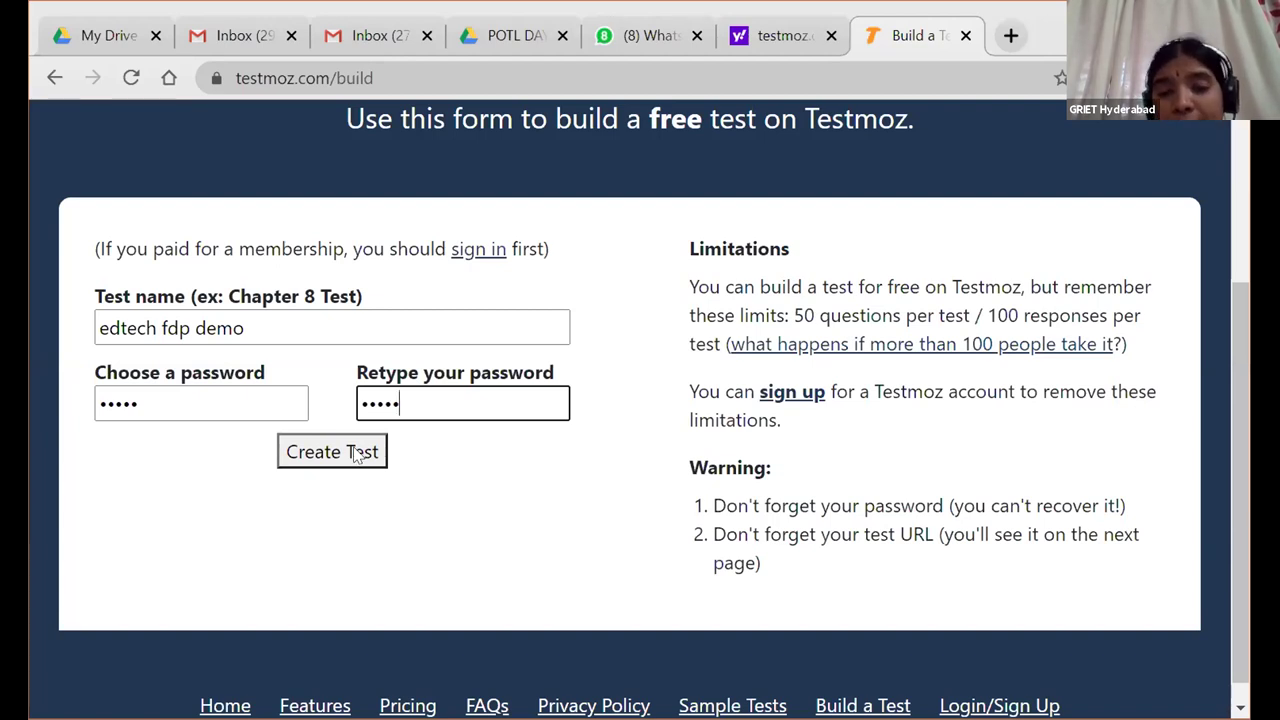
pyautogui.click(358, 455)
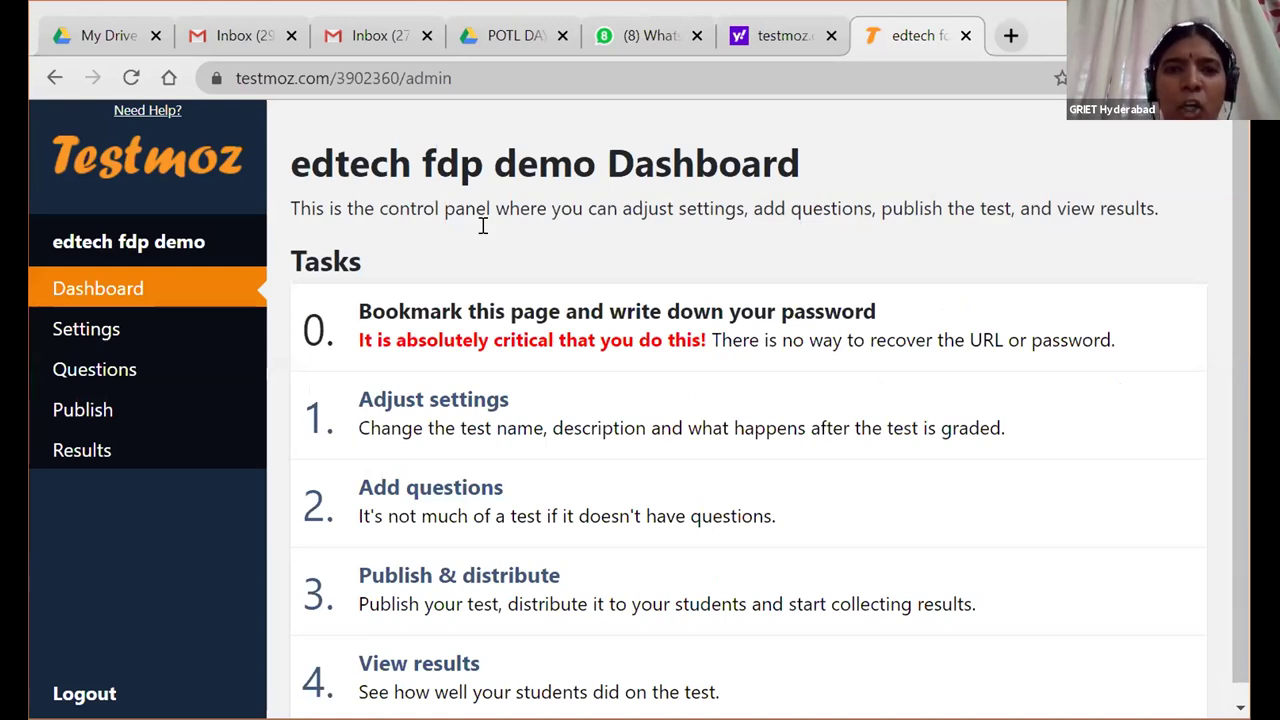
# Bookmark the 'edtech fdp demo' dashboard and go to its Add questions page.
pyautogui.click(240, 78)
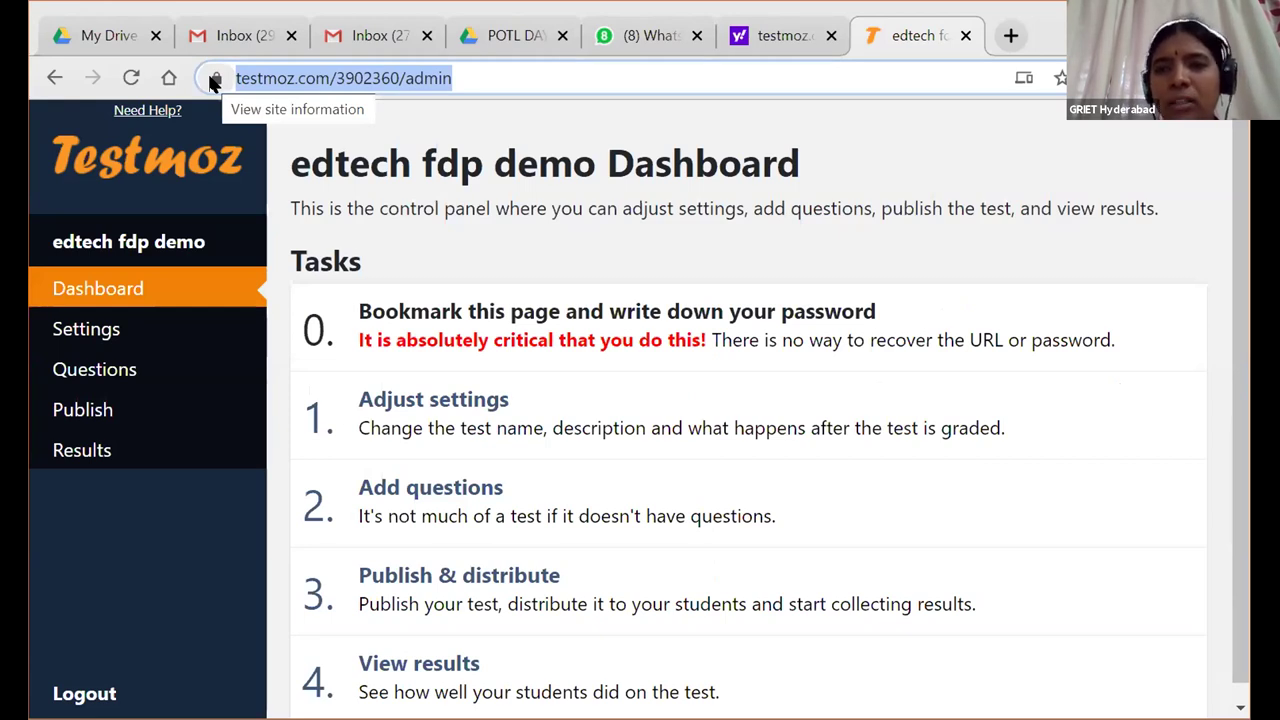
pyautogui.hotkey('ctrl', 'd')
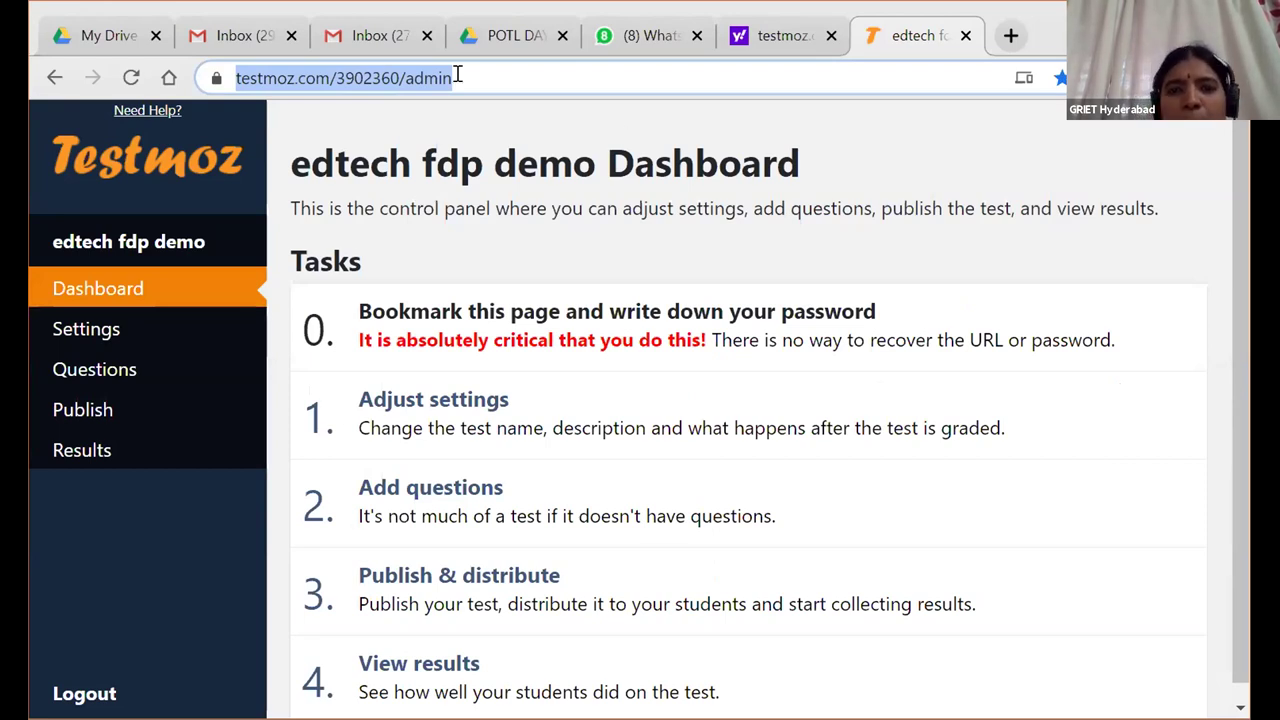
pyautogui.scroll(-1, 458, 76)
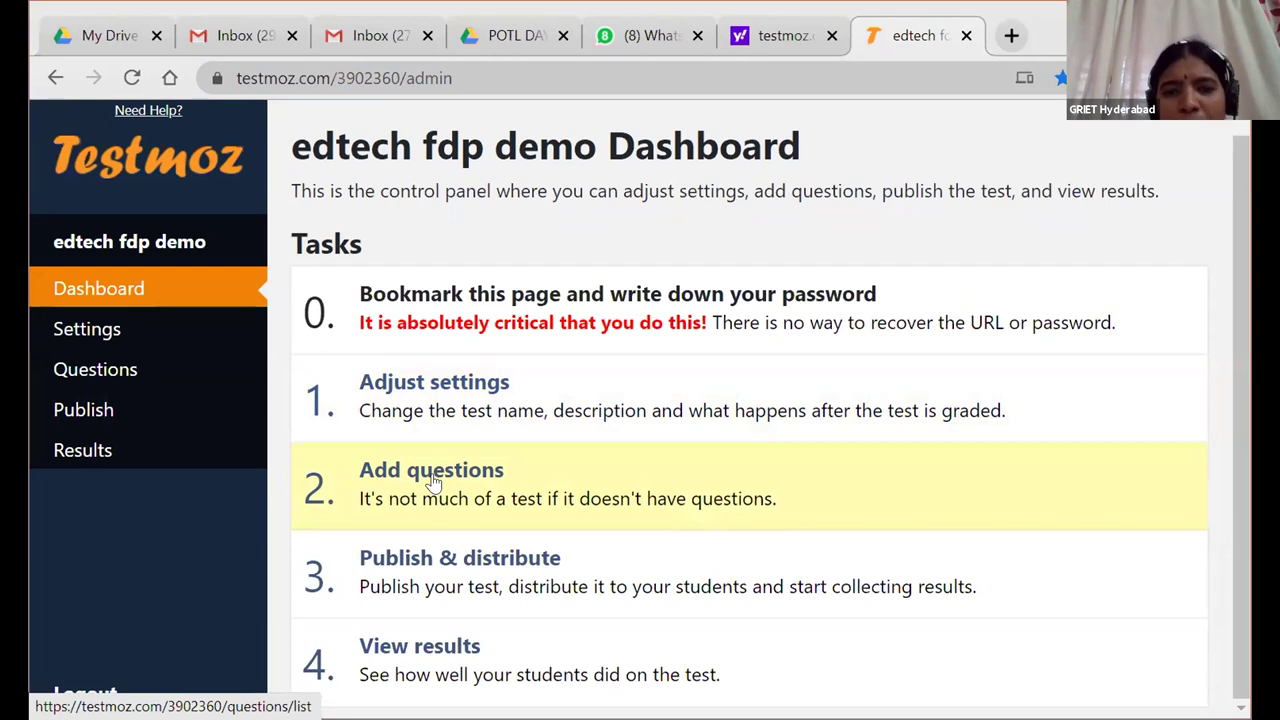
pyautogui.click(433, 484)
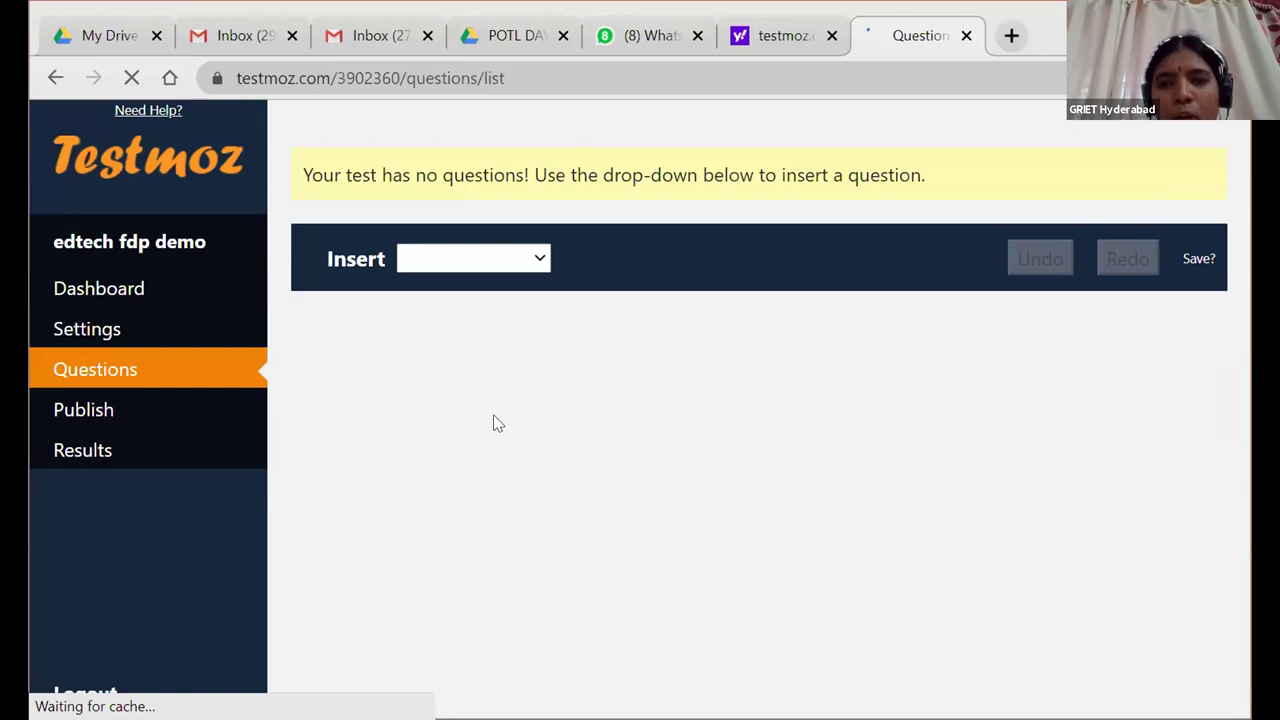
# Insert a multiple-choice question 'what is todays date' with choices 13, 14, 15 and dont know.
pyautogui.click(540, 258)
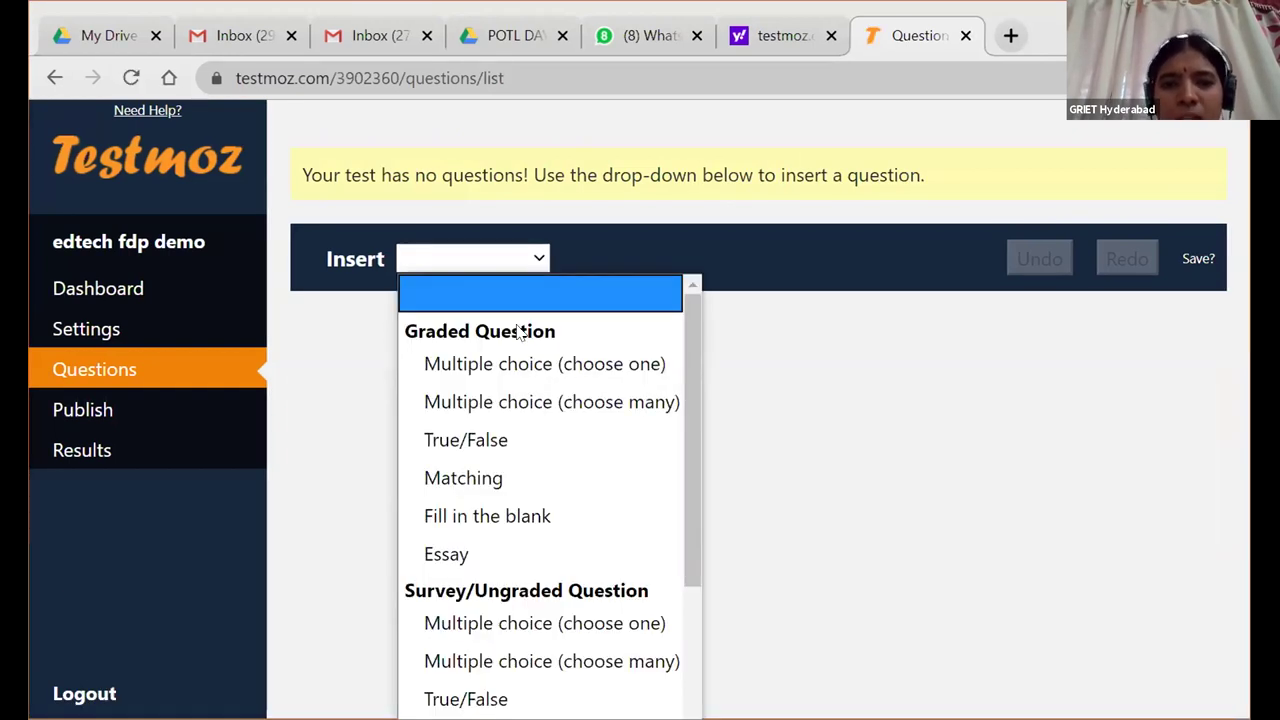
pyautogui.click(519, 366)
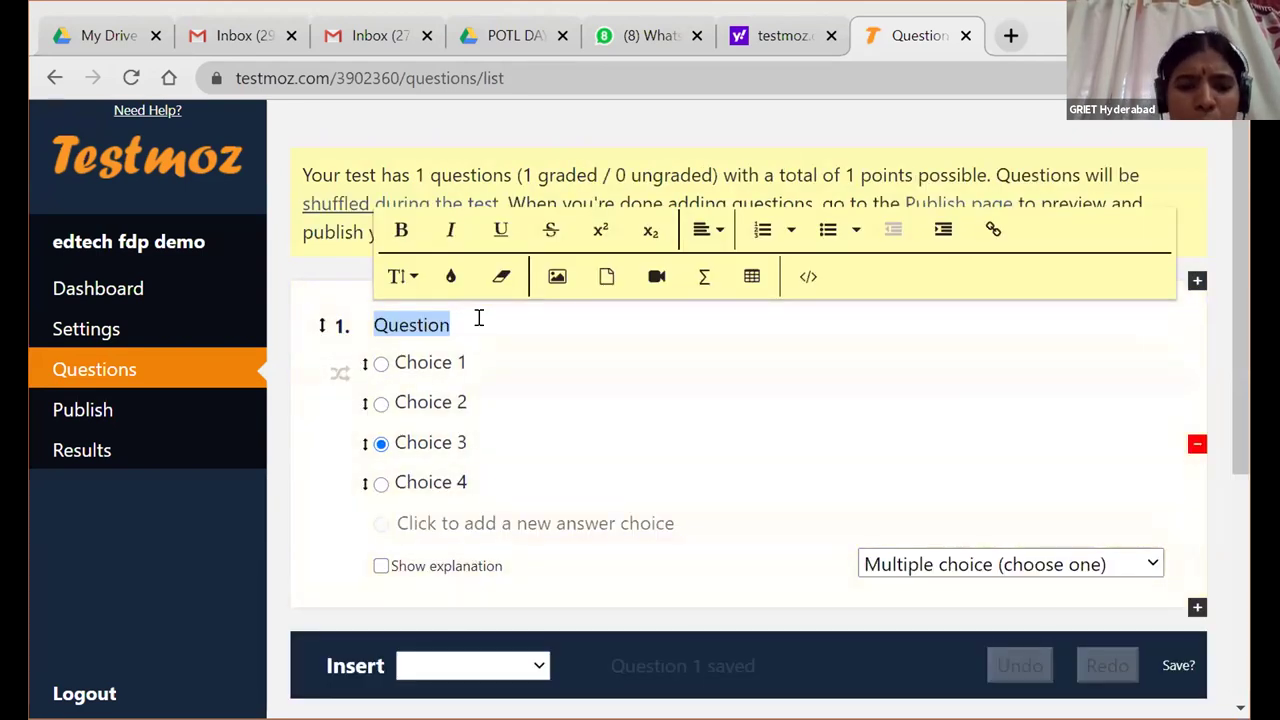
pyautogui.write('what is to')
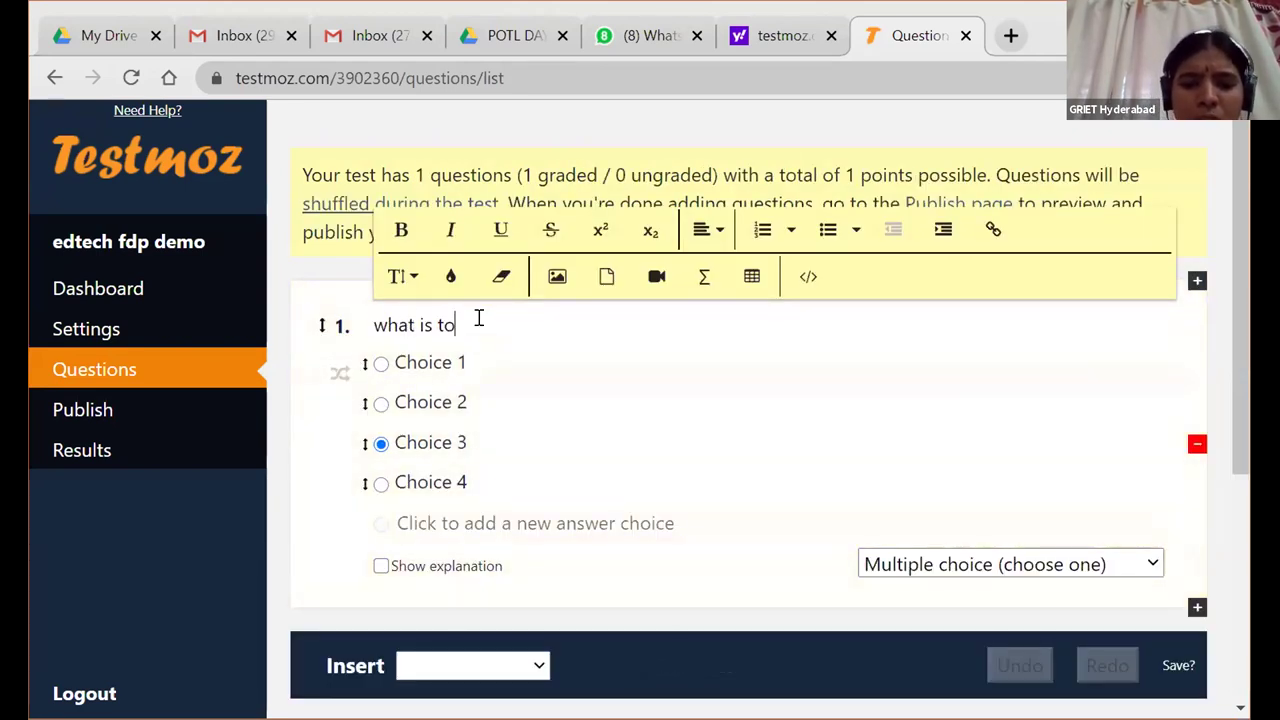
pyautogui.write('days date')
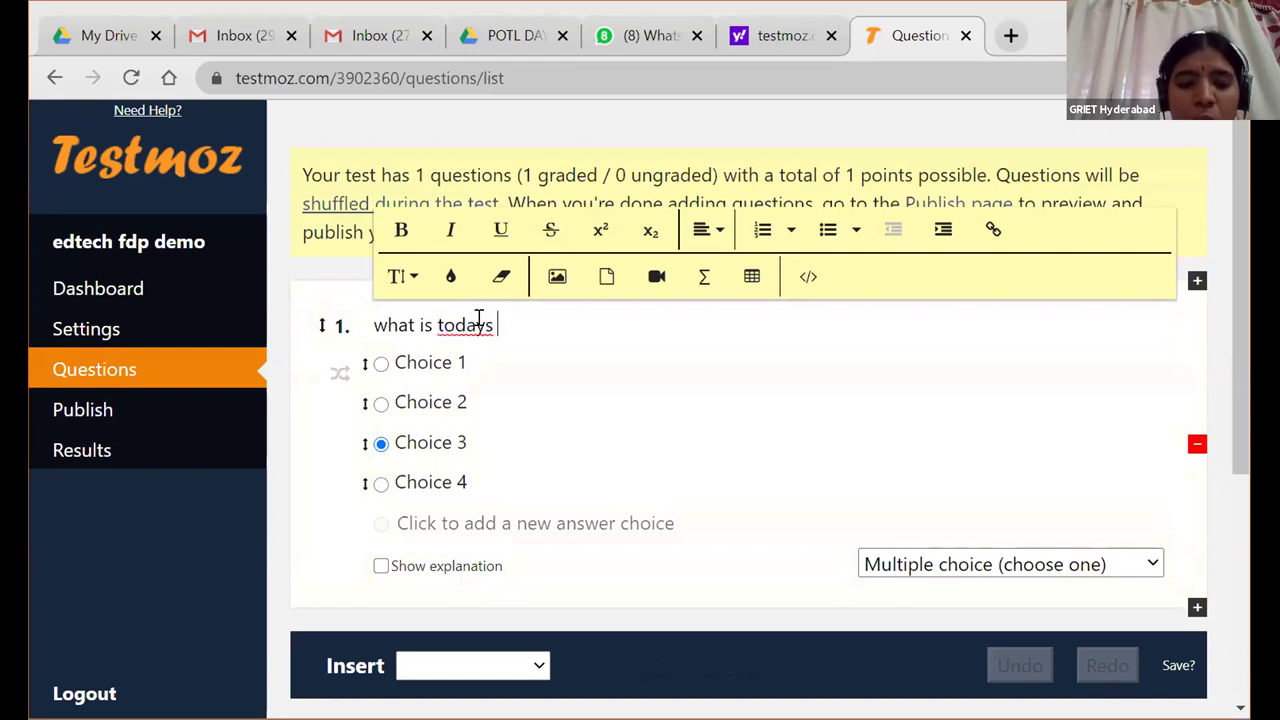
pyautogui.click(425, 362)
pyautogui.write('13')
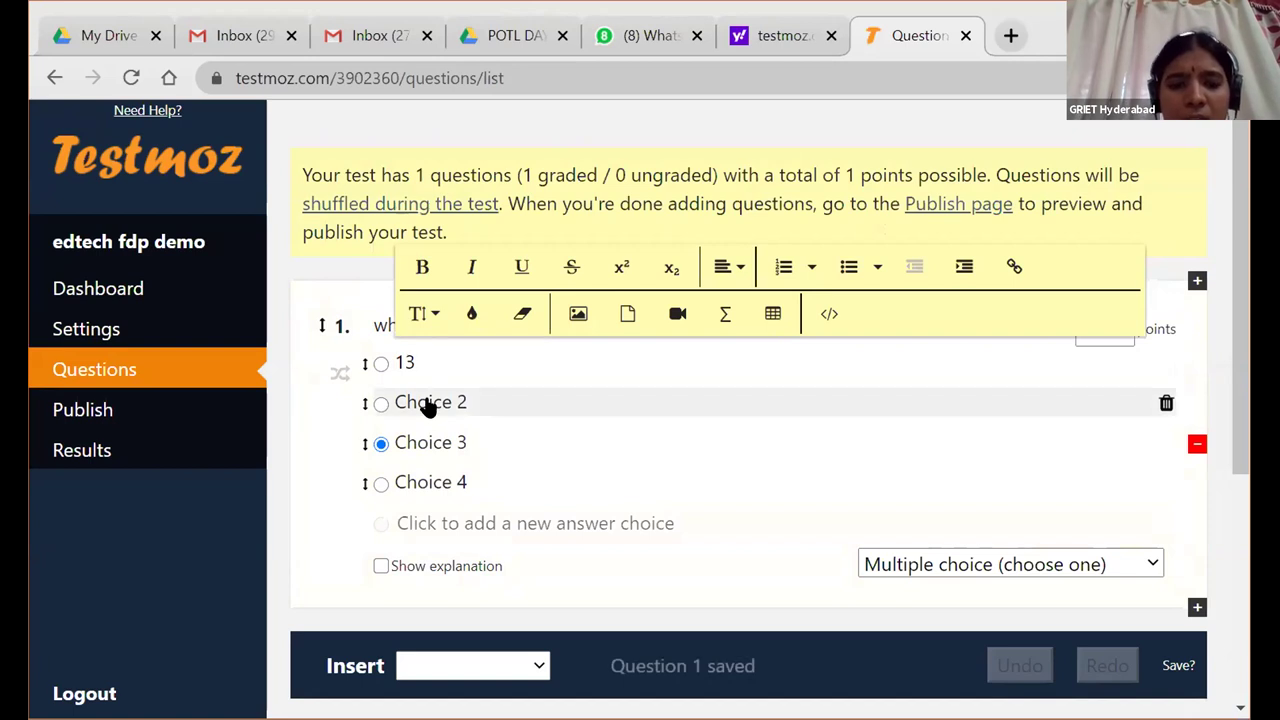
pyautogui.click(426, 401)
pyautogui.write('14')
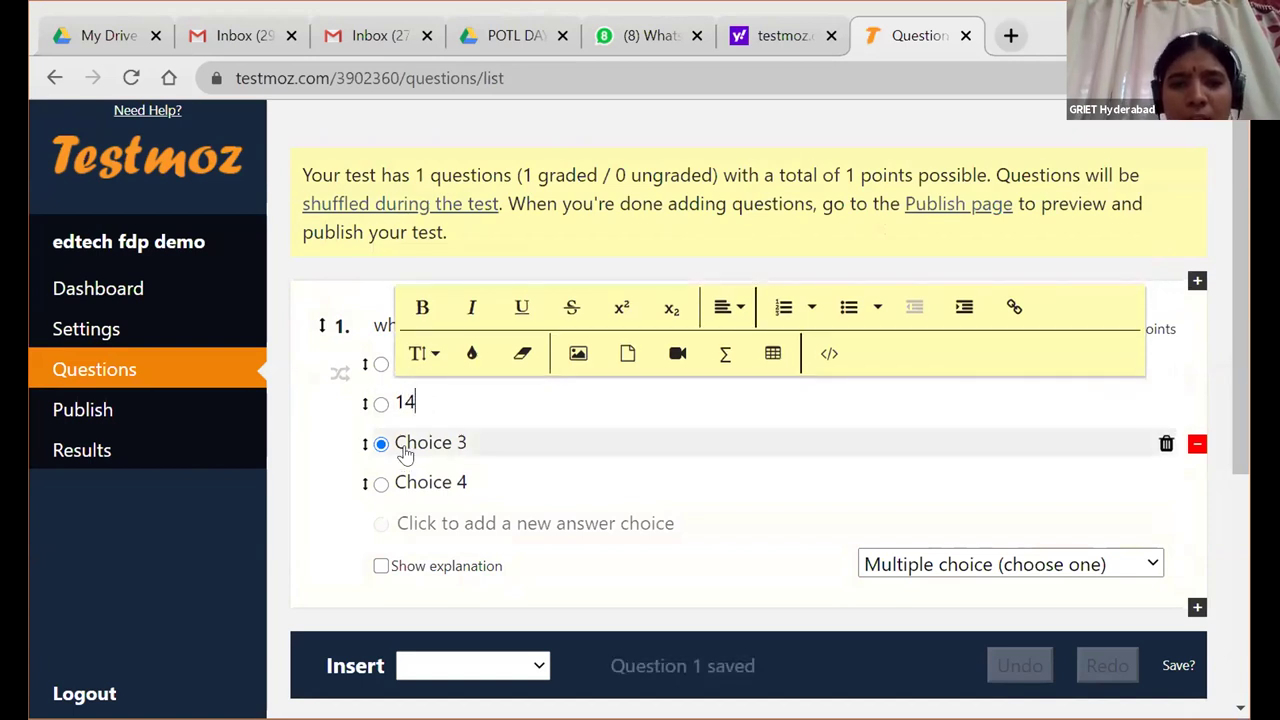
pyautogui.click(405, 443)
pyautogui.write('14')
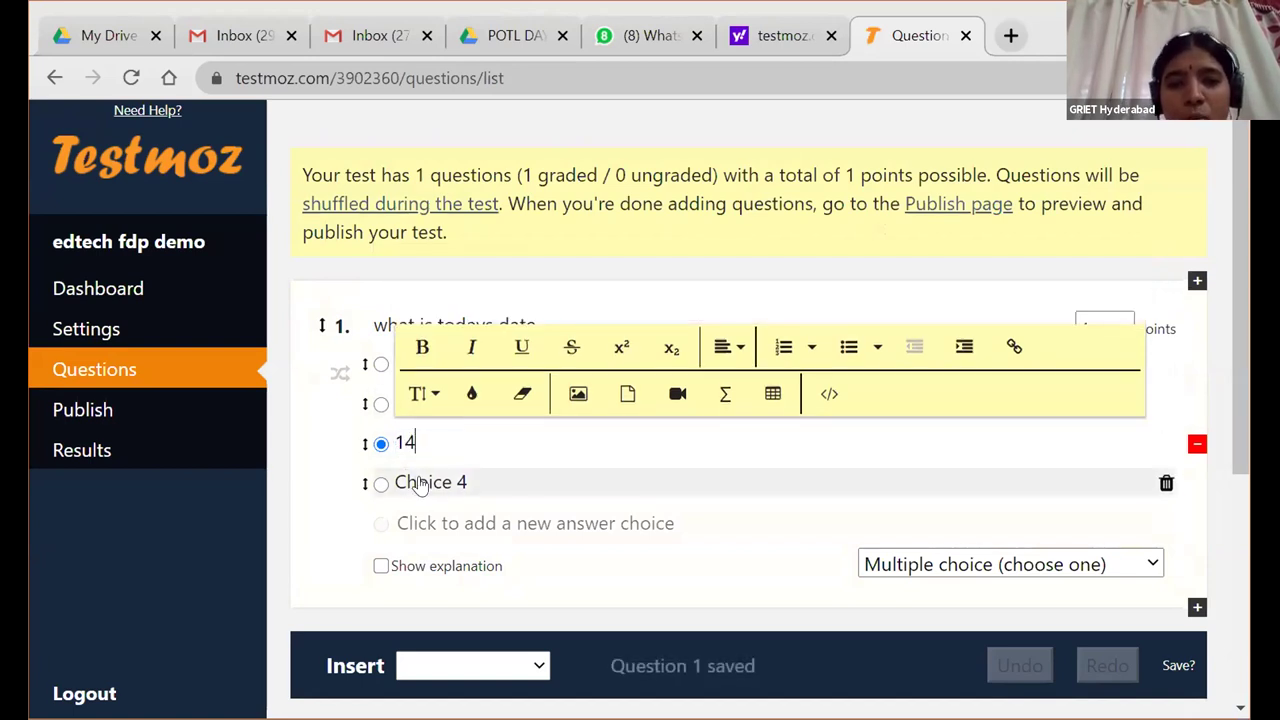
pyautogui.press('BackSpace')
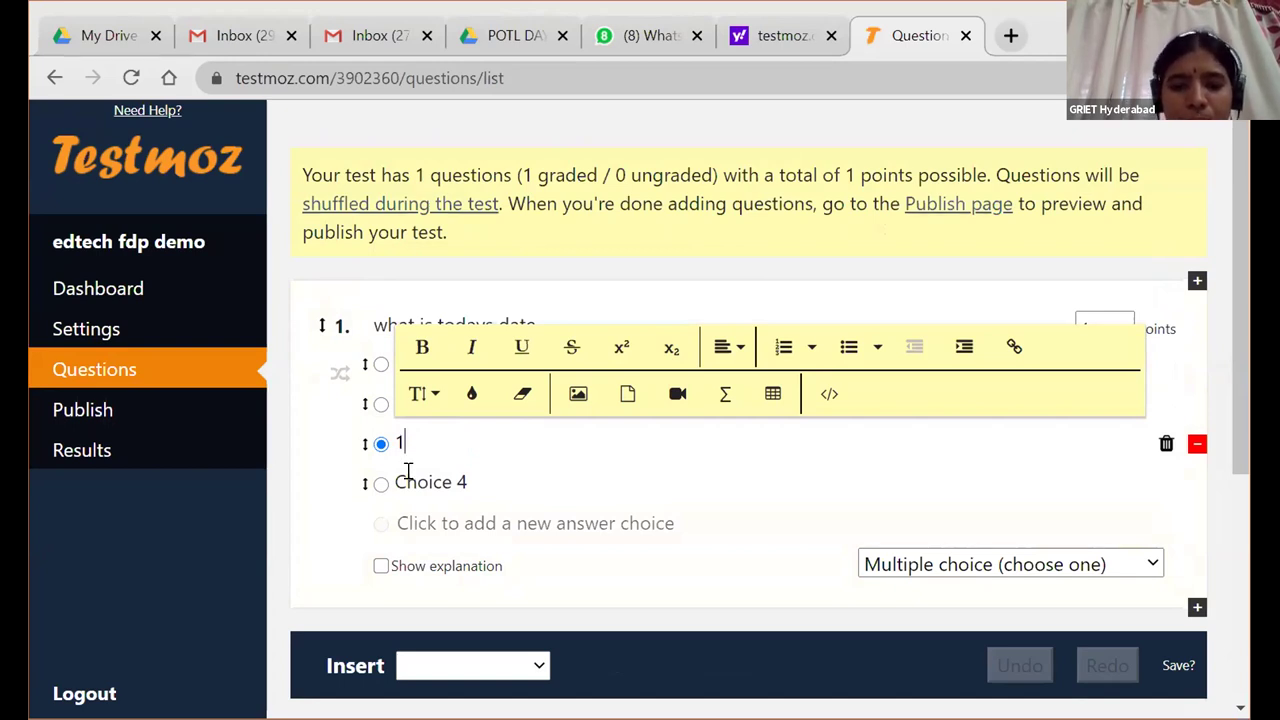
pyautogui.click(407, 470)
pyautogui.write('dont know')
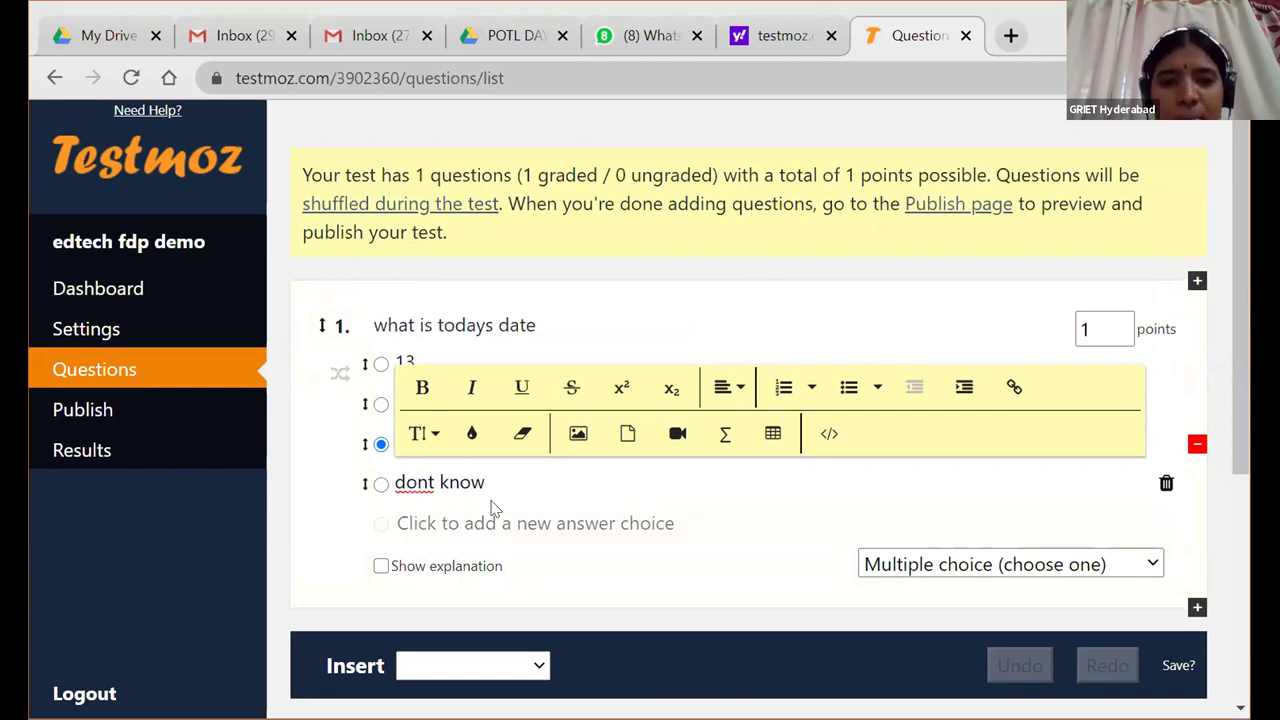
# Correct the fourth choice to 'don't know', save the choices, and add True/False question 2.
pyautogui.click(432, 482)
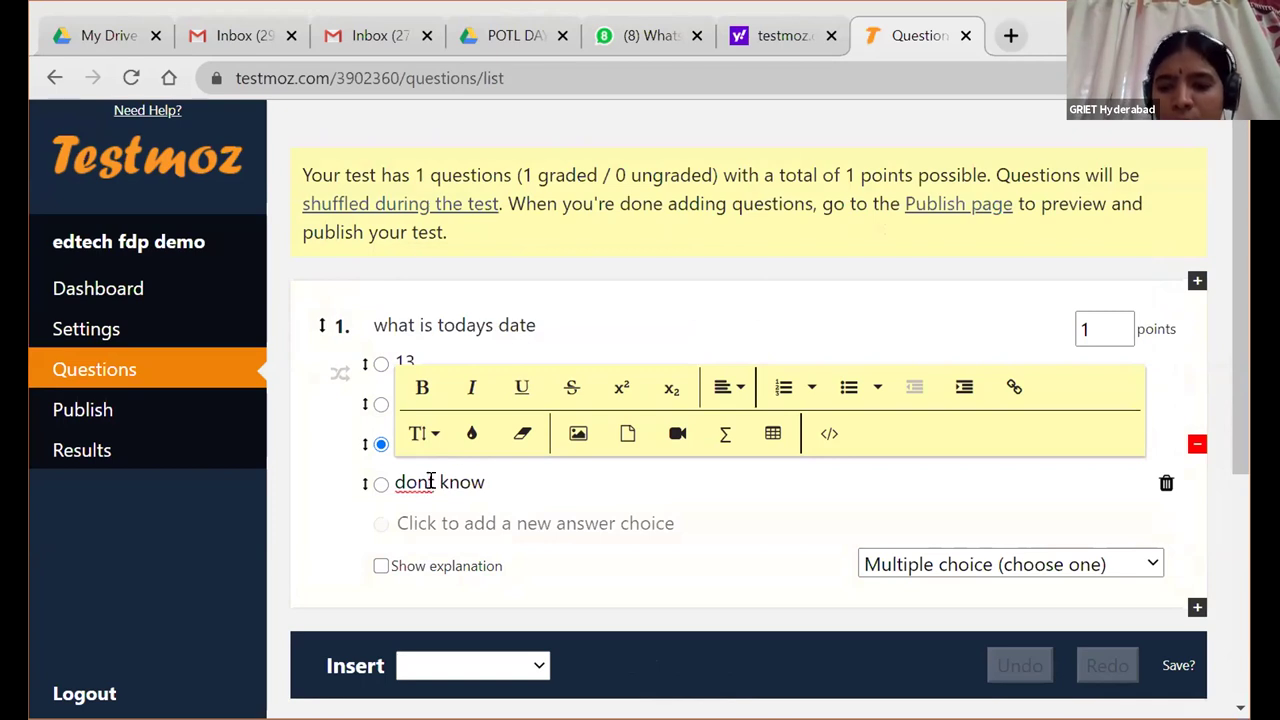
pyautogui.write("'")
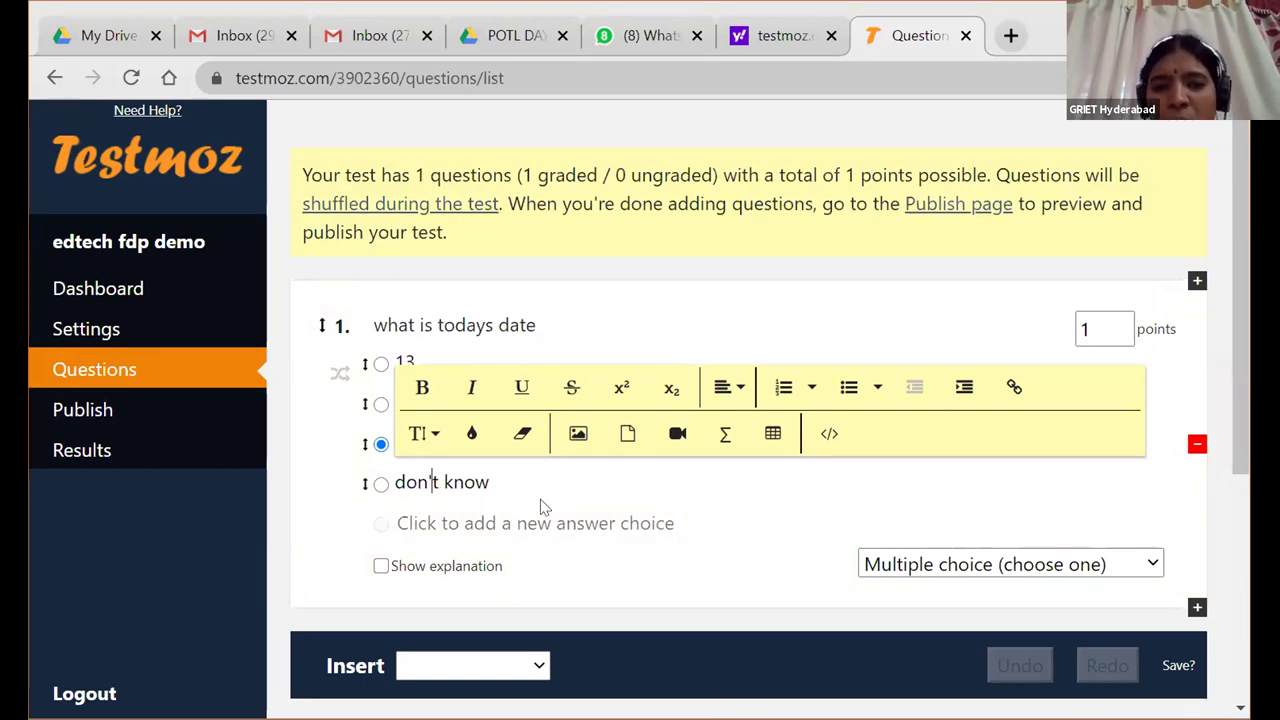
pyautogui.click(596, 486)
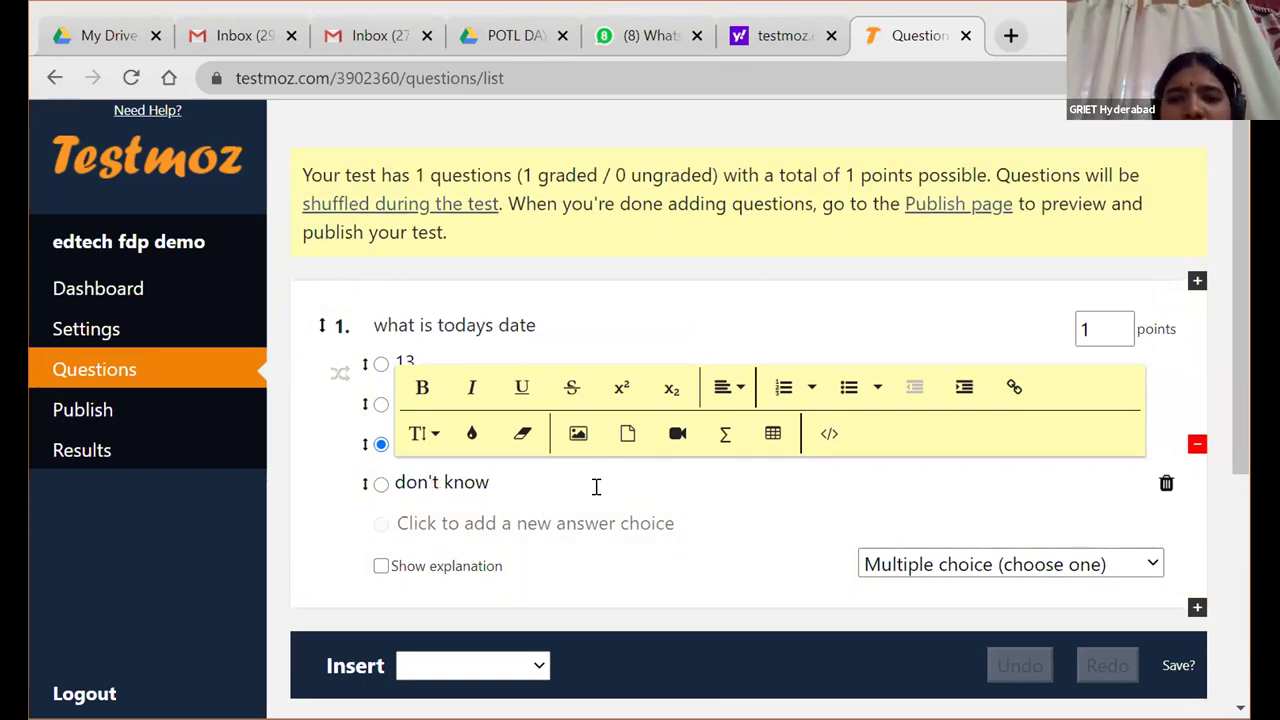
pyautogui.click(737, 534)
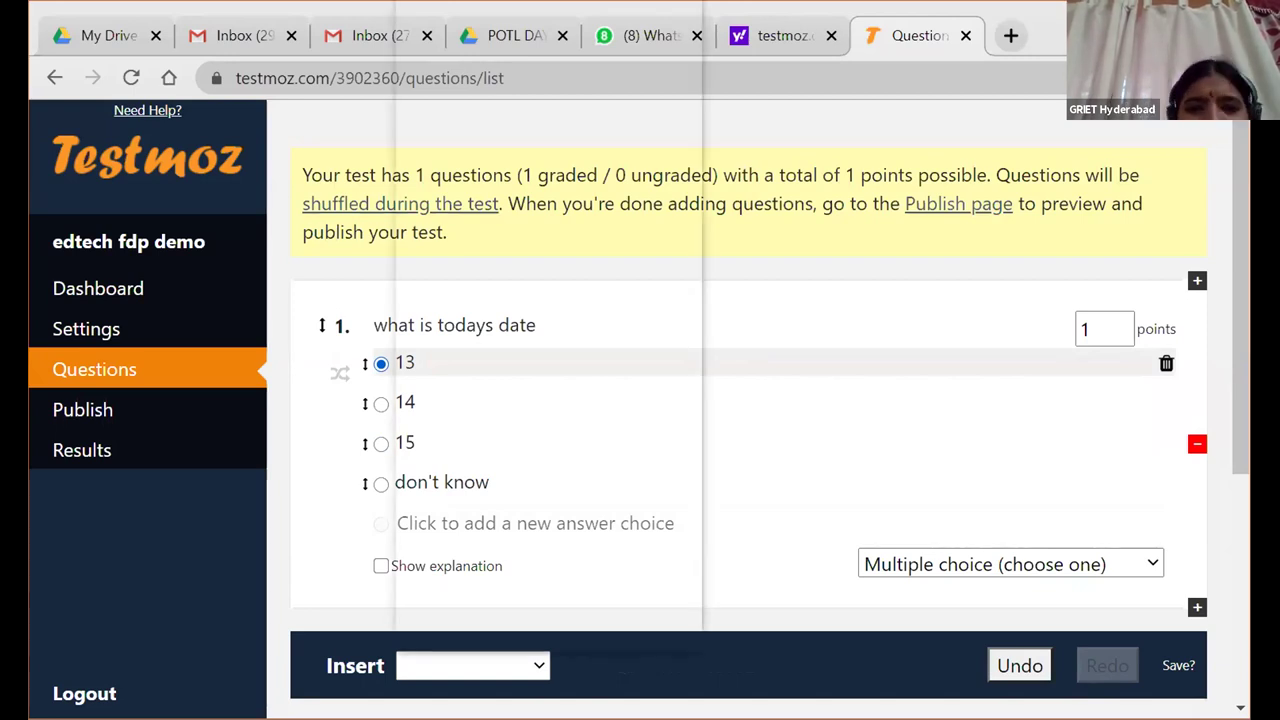
pyautogui.click(586, 677)
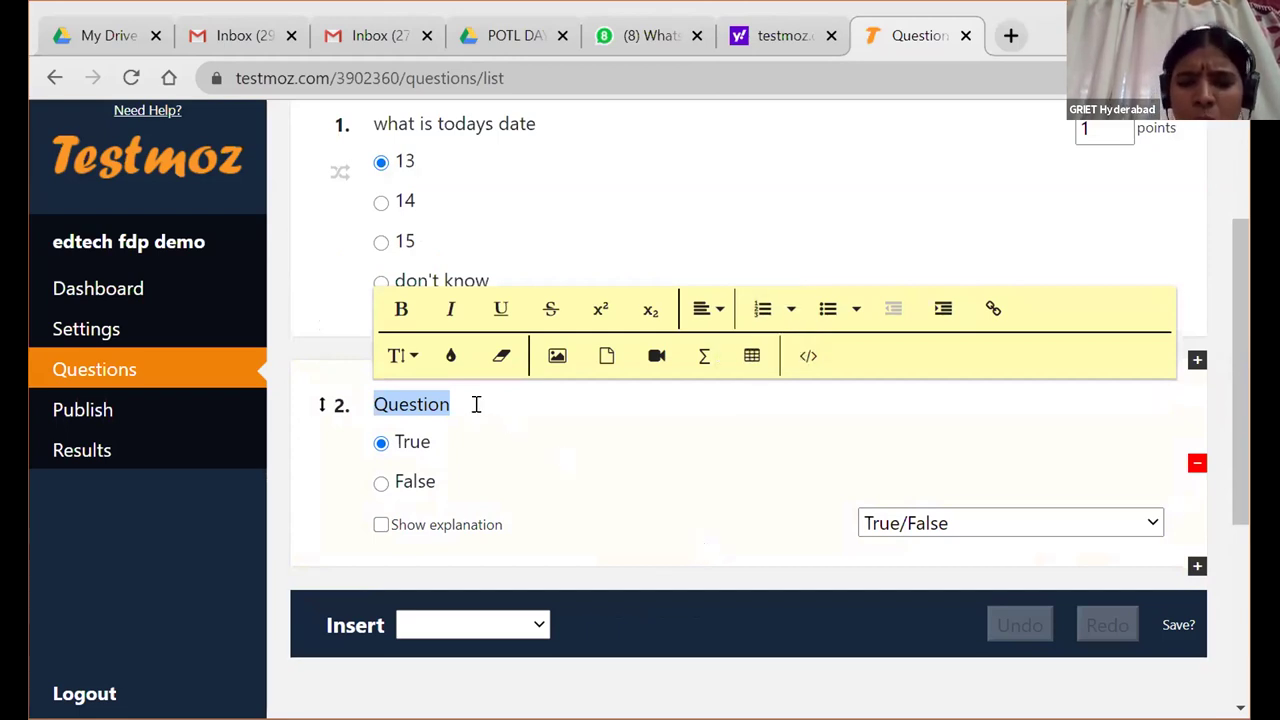
# Enter 'today is sunday' as question 2's text and mark False as its correct answer.
pyautogui.write('todat')
pyautogui.press('BackSpace')
pyautogui.write('y is sunday')
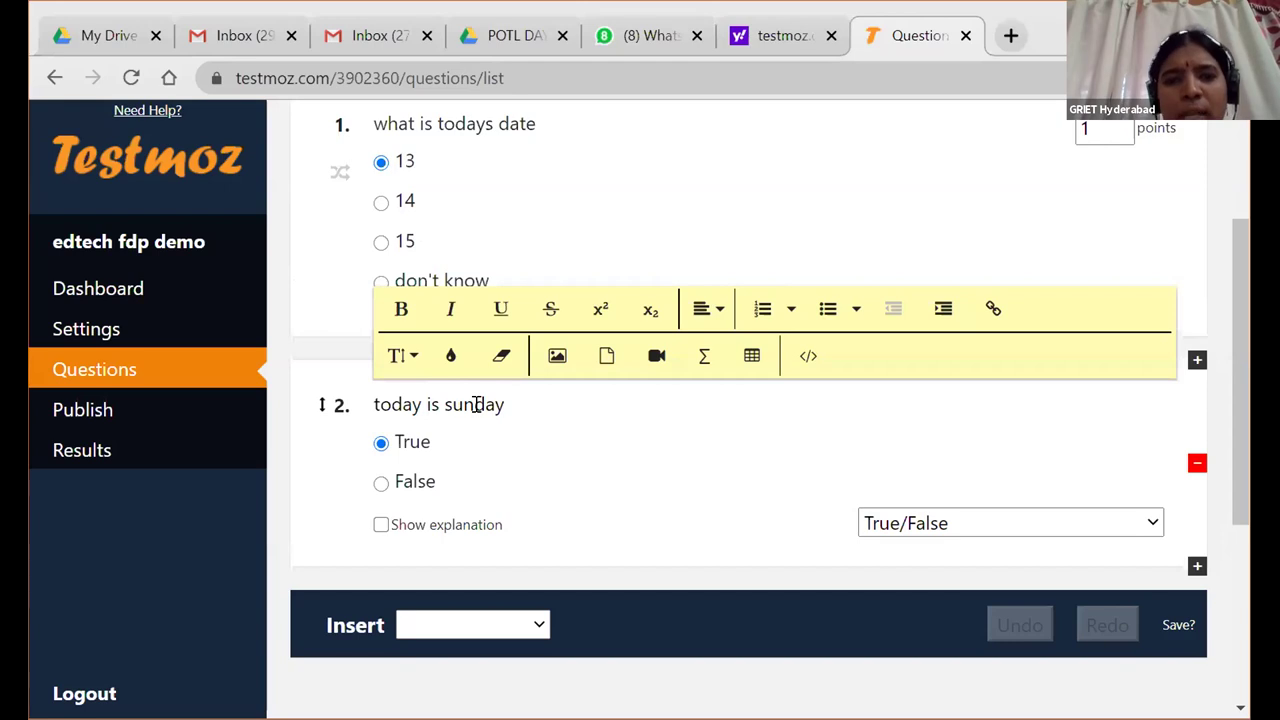
pyautogui.press('Tab')
pyautogui.press('Down')
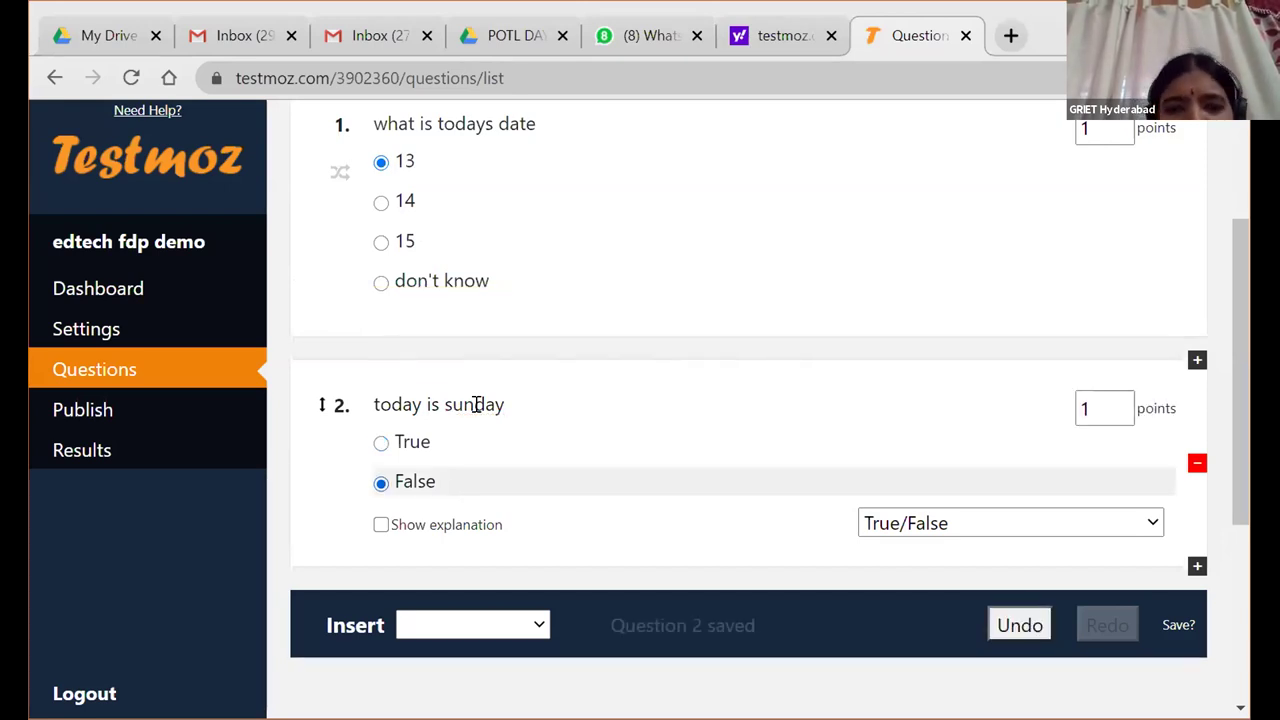
pyautogui.scroll(-2, 476, 404)
pyautogui.scroll(2, 476, 404)
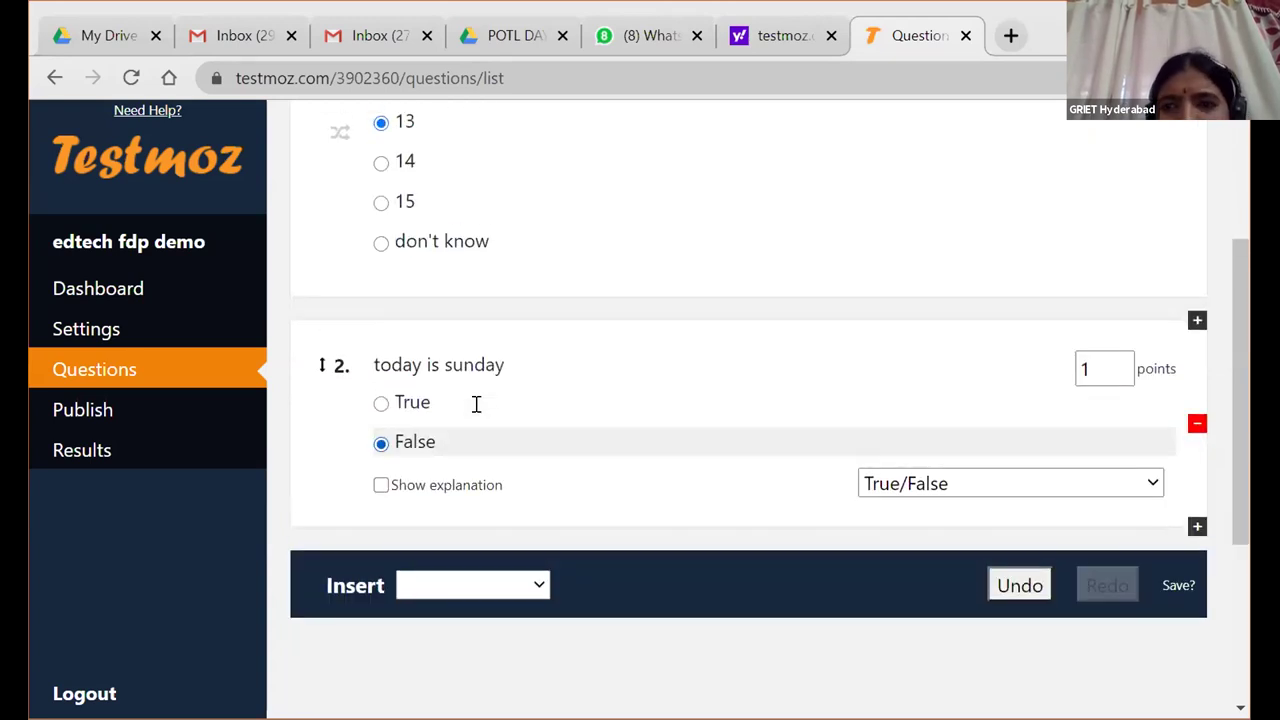
pyautogui.scroll(3, 476, 404)
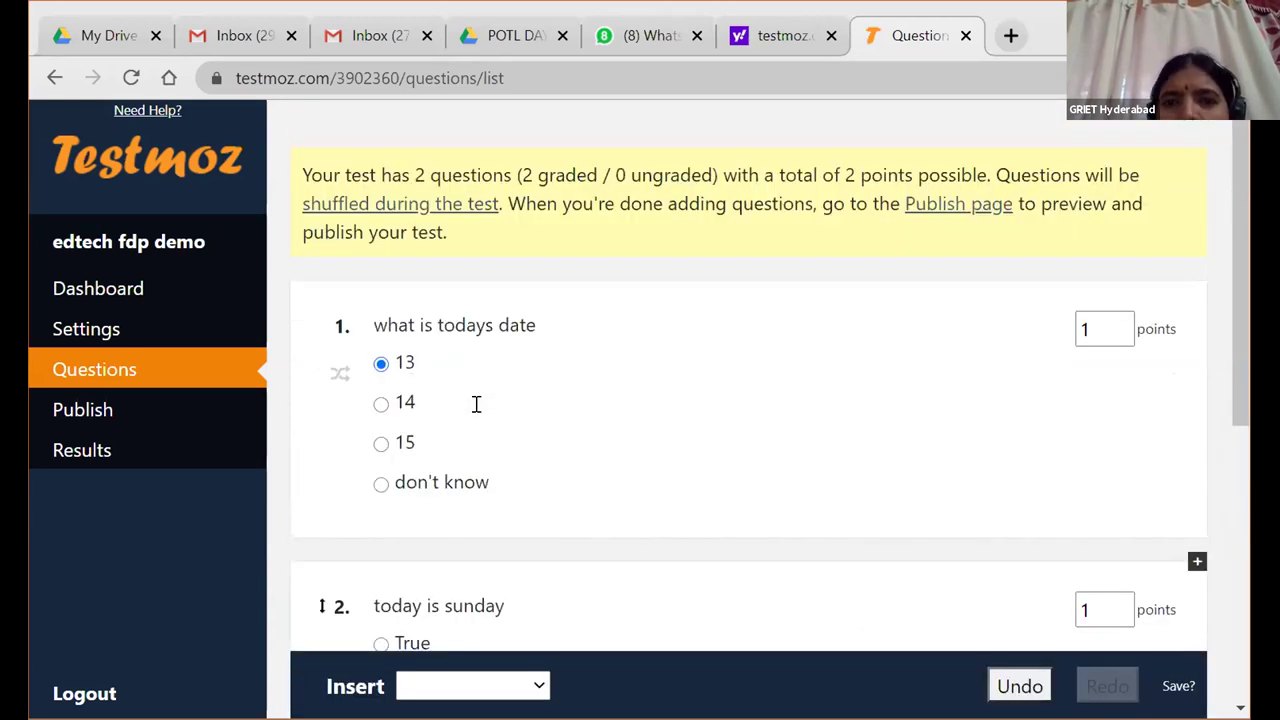
pyautogui.scroll(-1, 476, 416)
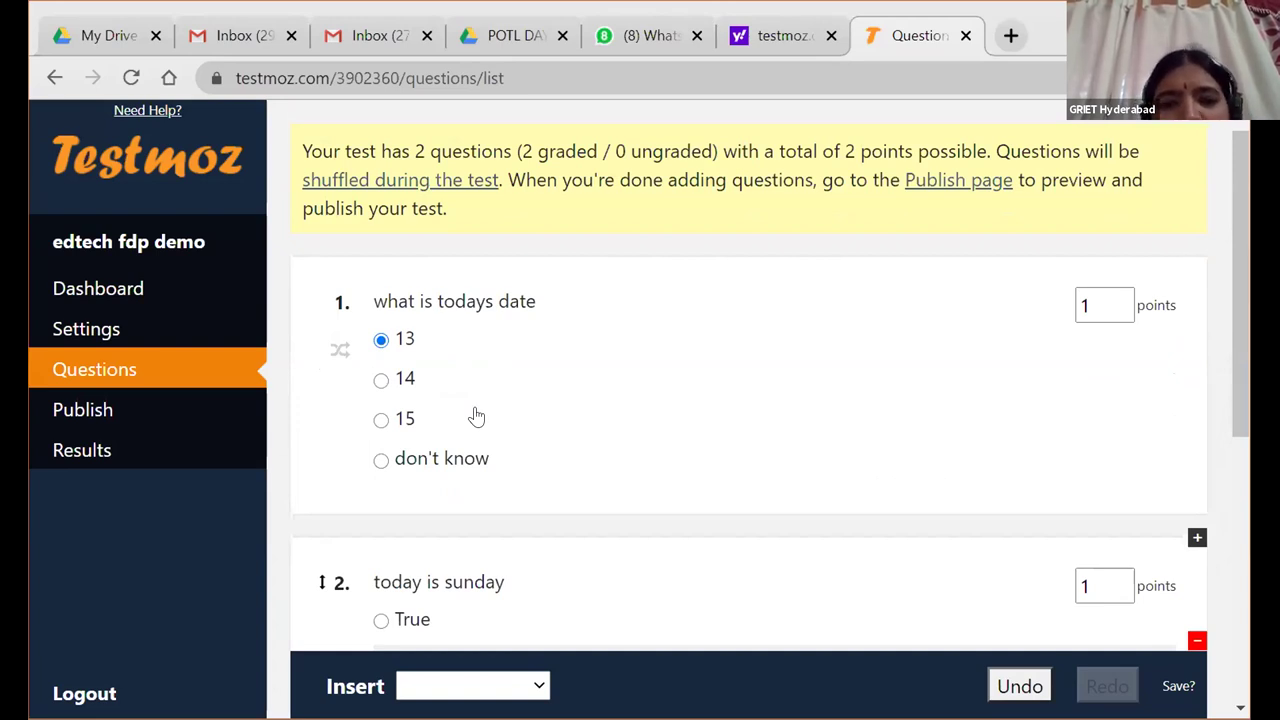
pyautogui.scroll(-2, 476, 416)
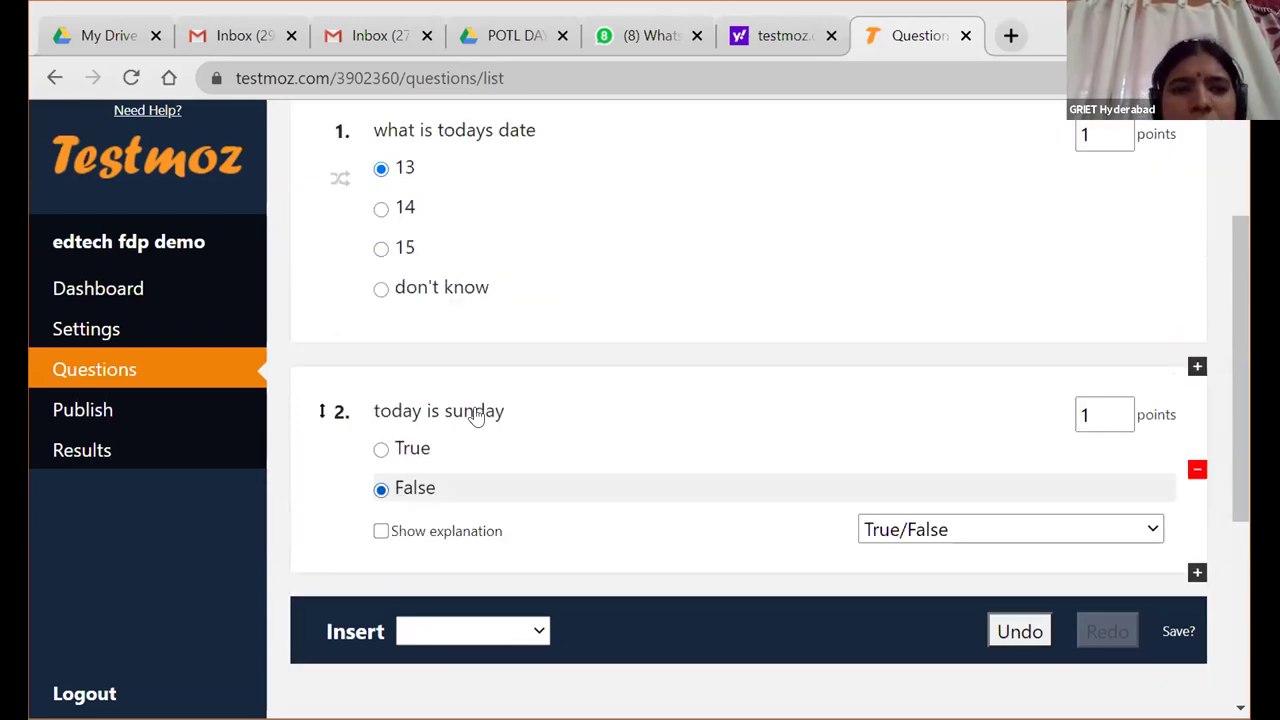
# Go to the test's Publish page and download a paper copy as a Word doc.
pyautogui.click(107, 409)
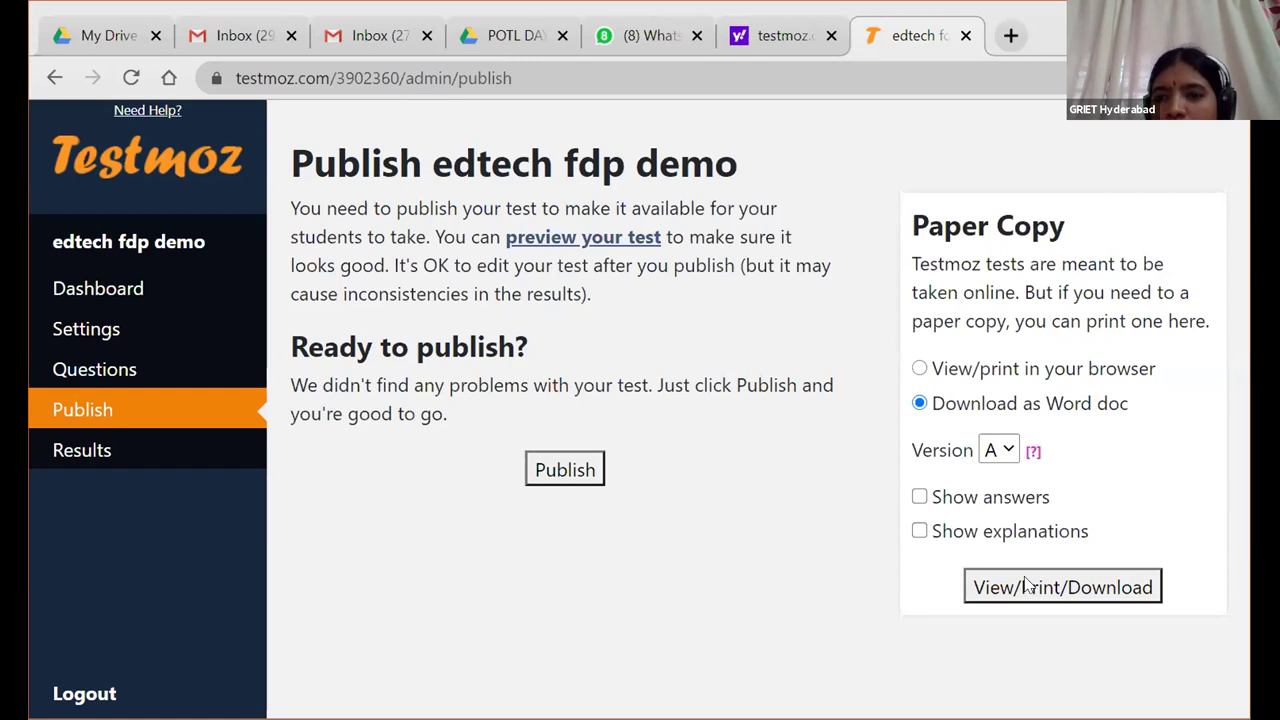
pyautogui.click(1027, 587)
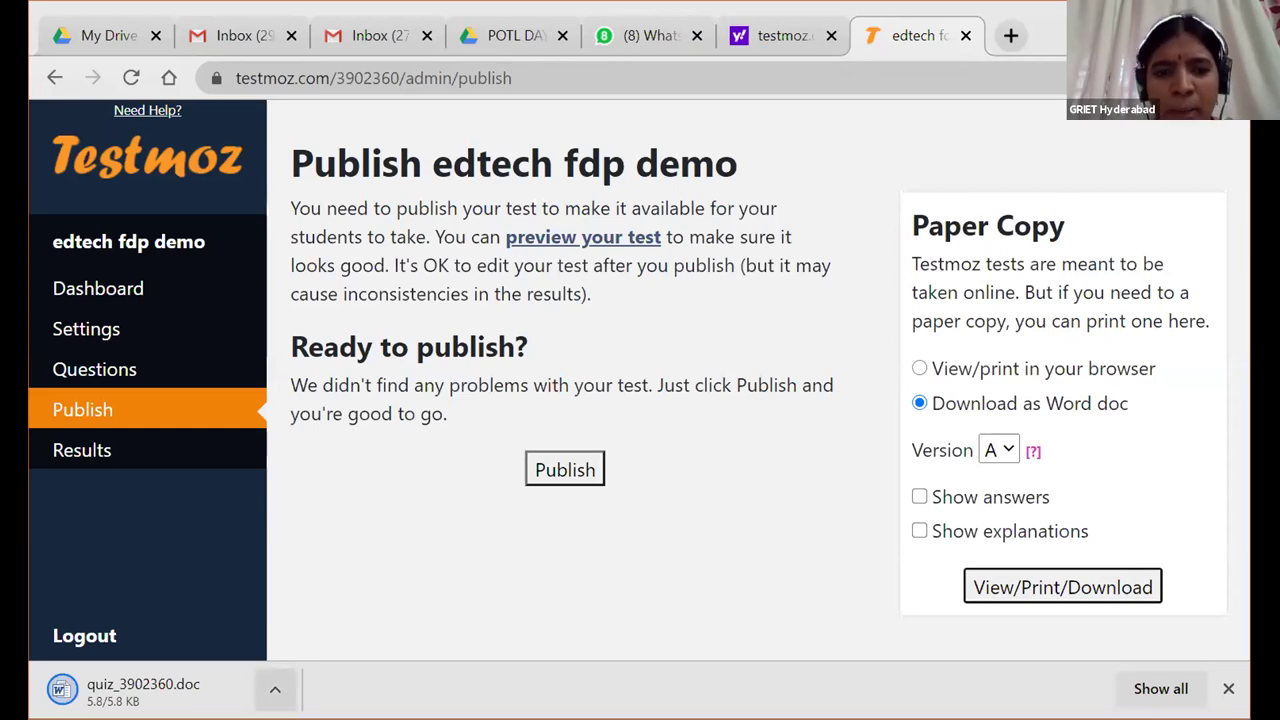
# Check the options menu for the downloaded quiz_3902360.doc, then dismiss it.
pyautogui.click(275, 689)
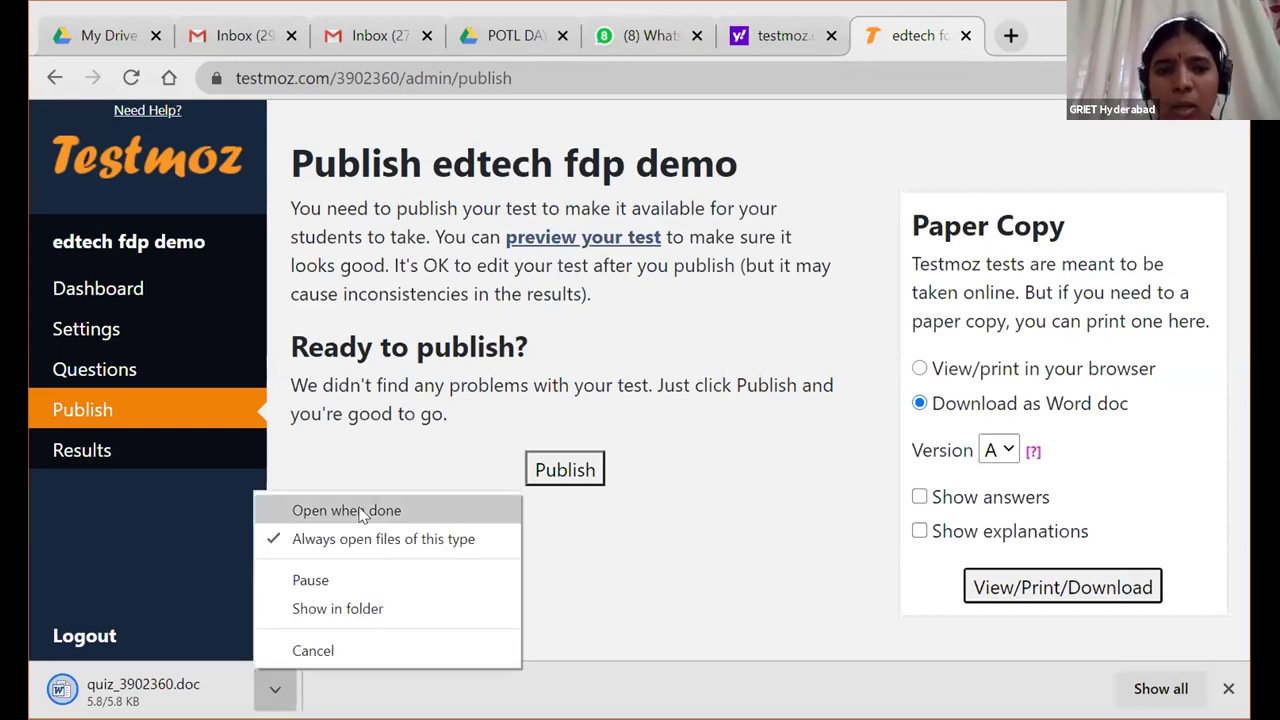
pyautogui.click(605, 604)
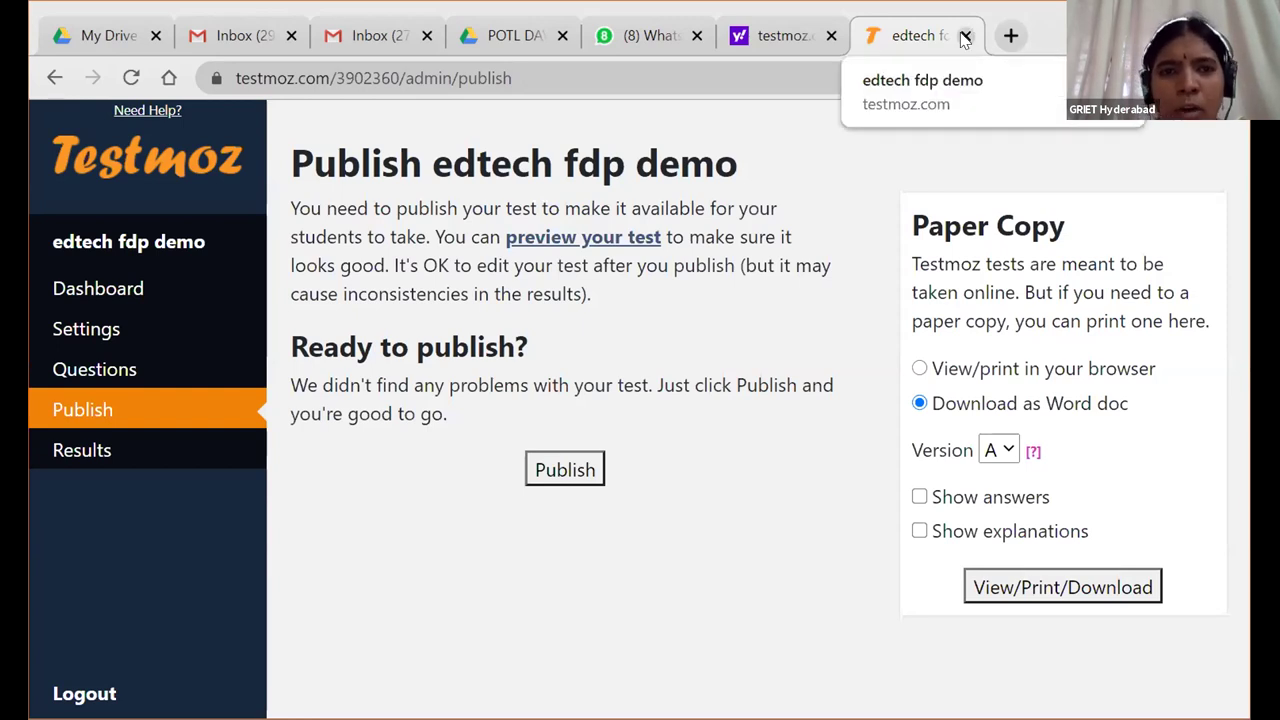
# Close the Testmoz tab and search Yahoo for quizizz.com using the 'quiziz' suggestion.
pyautogui.hotkey('ctrl', 'w')
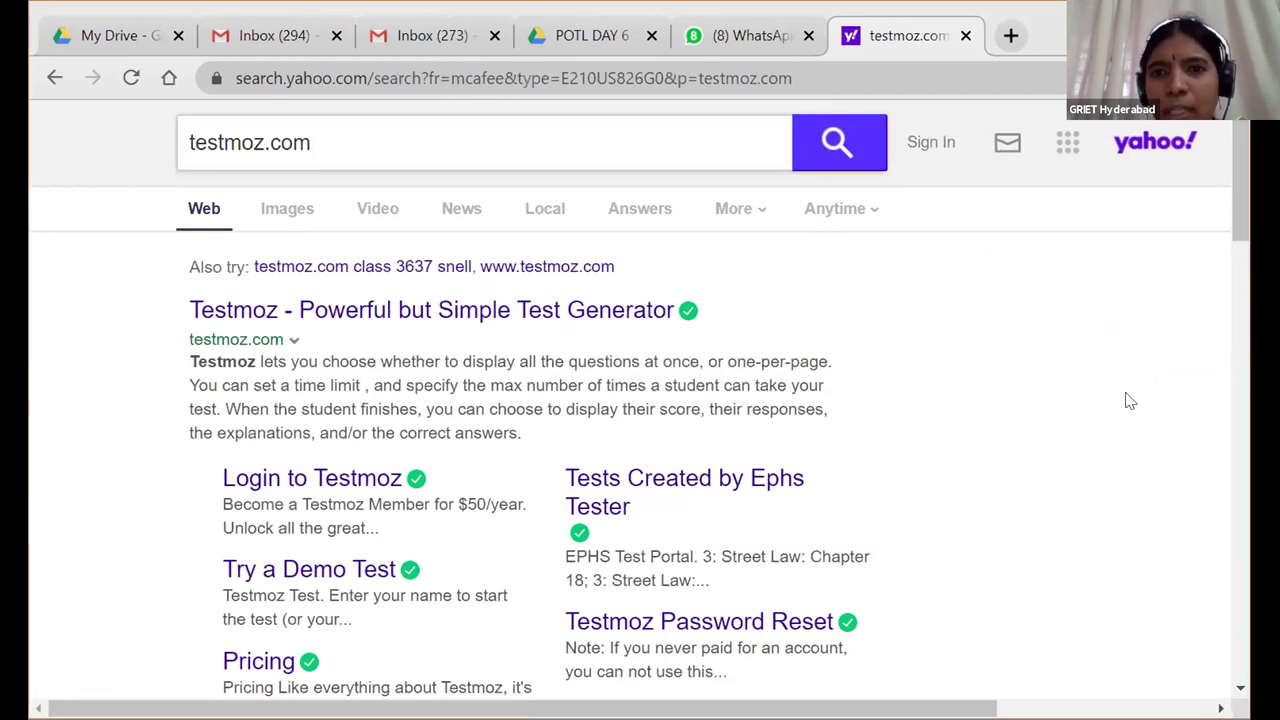
pyautogui.click(335, 141)
pyautogui.press('BackSpace')
pyautogui.press('BackSpace')
pyautogui.press('BackSpace')
pyautogui.press('BackSpace')
pyautogui.press('BackSpace')
pyautogui.press('BackSpace')
pyautogui.press('BackSpace')
pyautogui.press('BackSpace')
pyautogui.press('BackSpace')
pyautogui.press('BackSpace')
pyautogui.press('BackSpace')
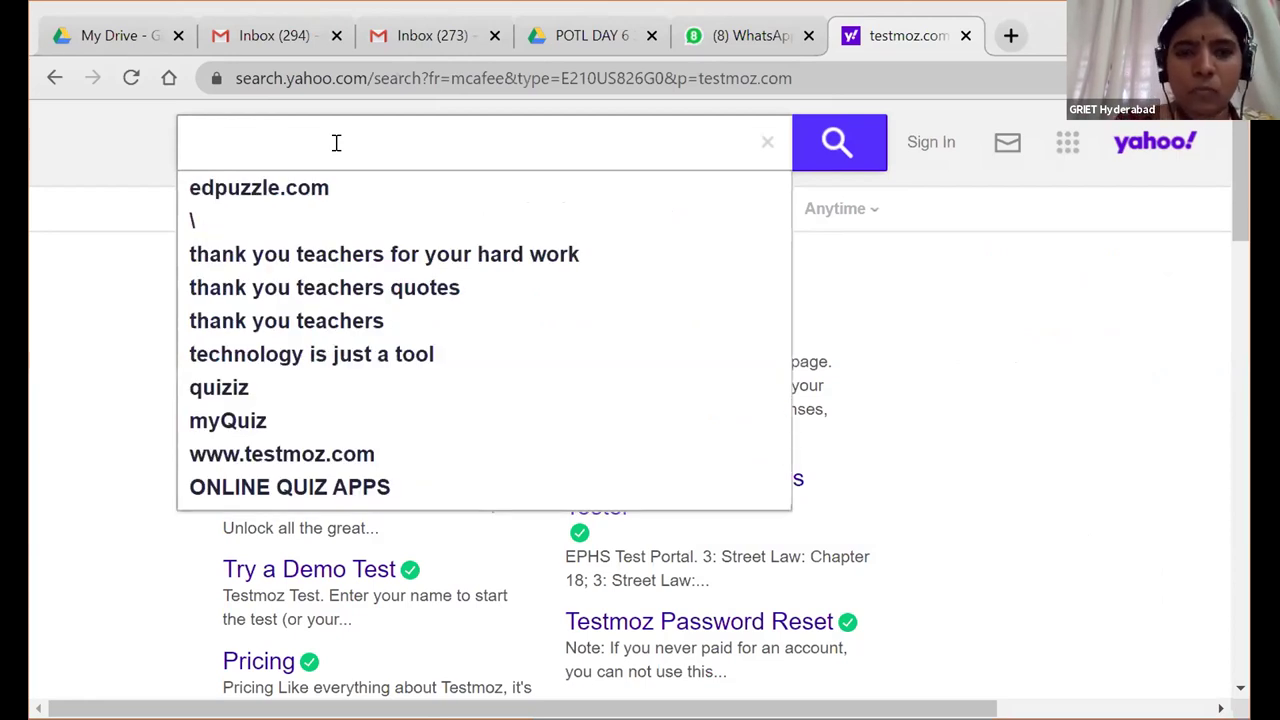
pyautogui.write('quiziz')
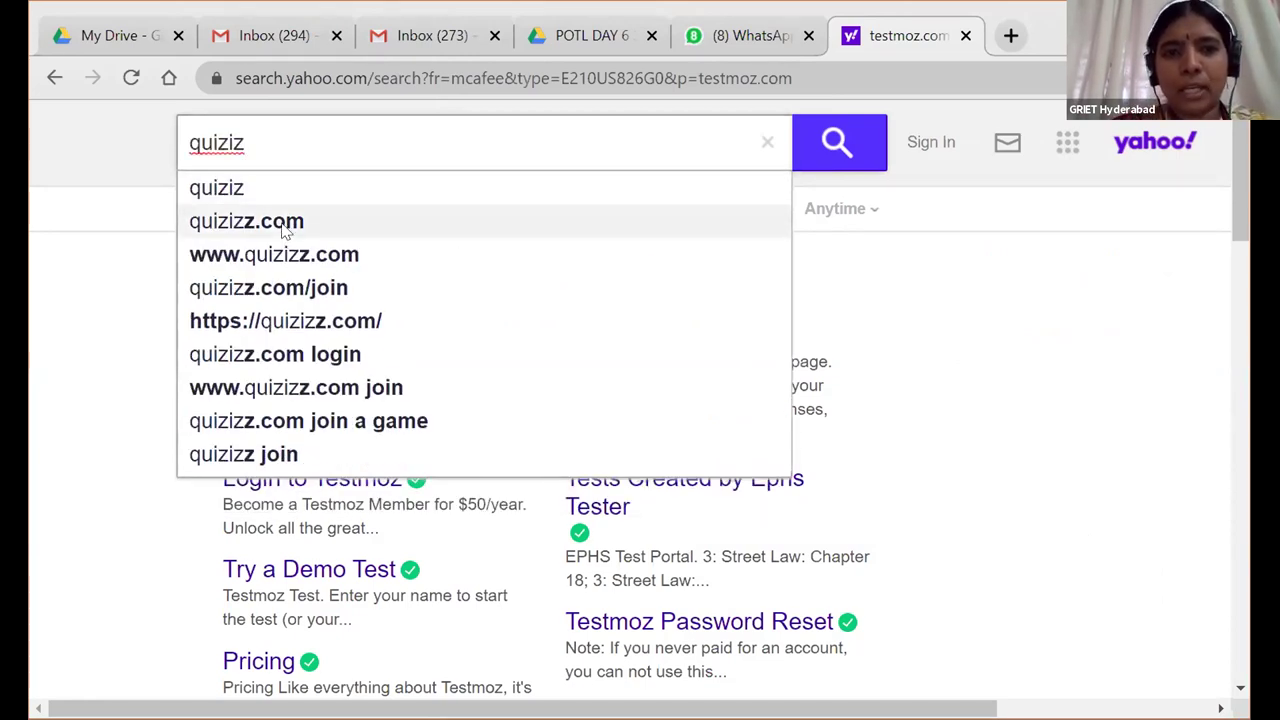
pyautogui.click(283, 231)
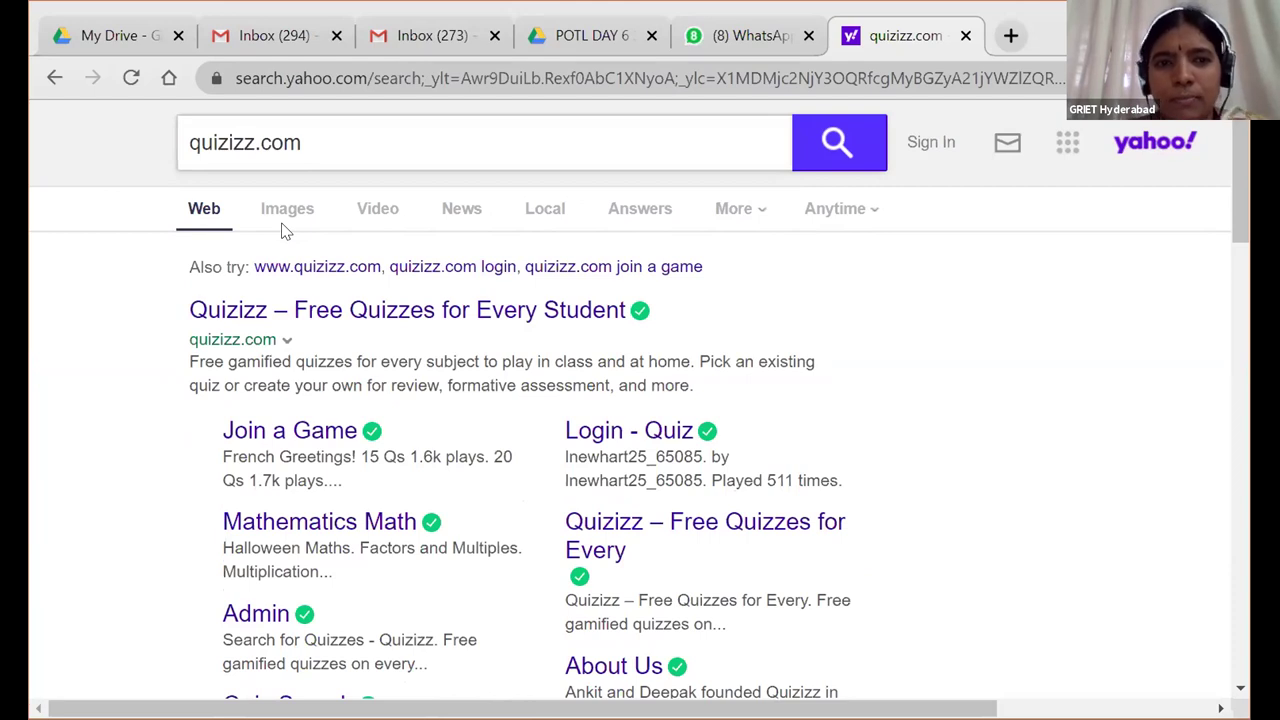
# Open the Quizizz website from the search results and maximize the browser window.
pyautogui.click(240, 309)
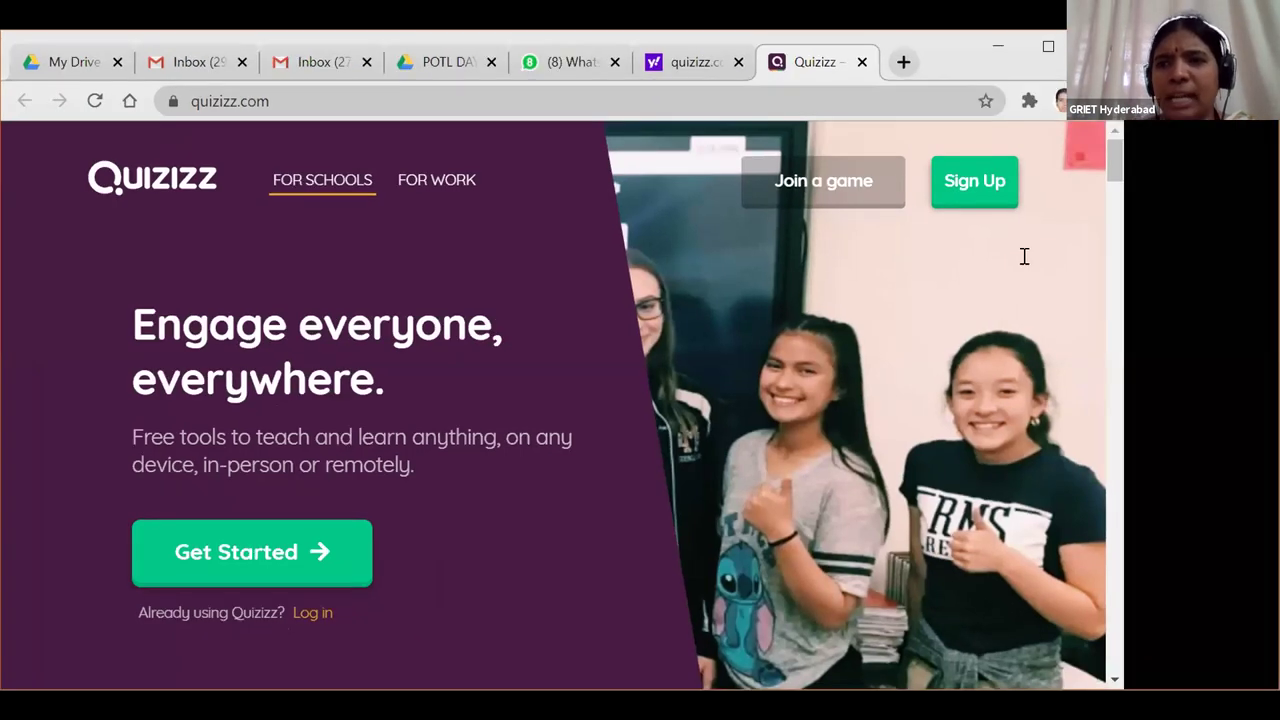
pyautogui.press('super+Up')
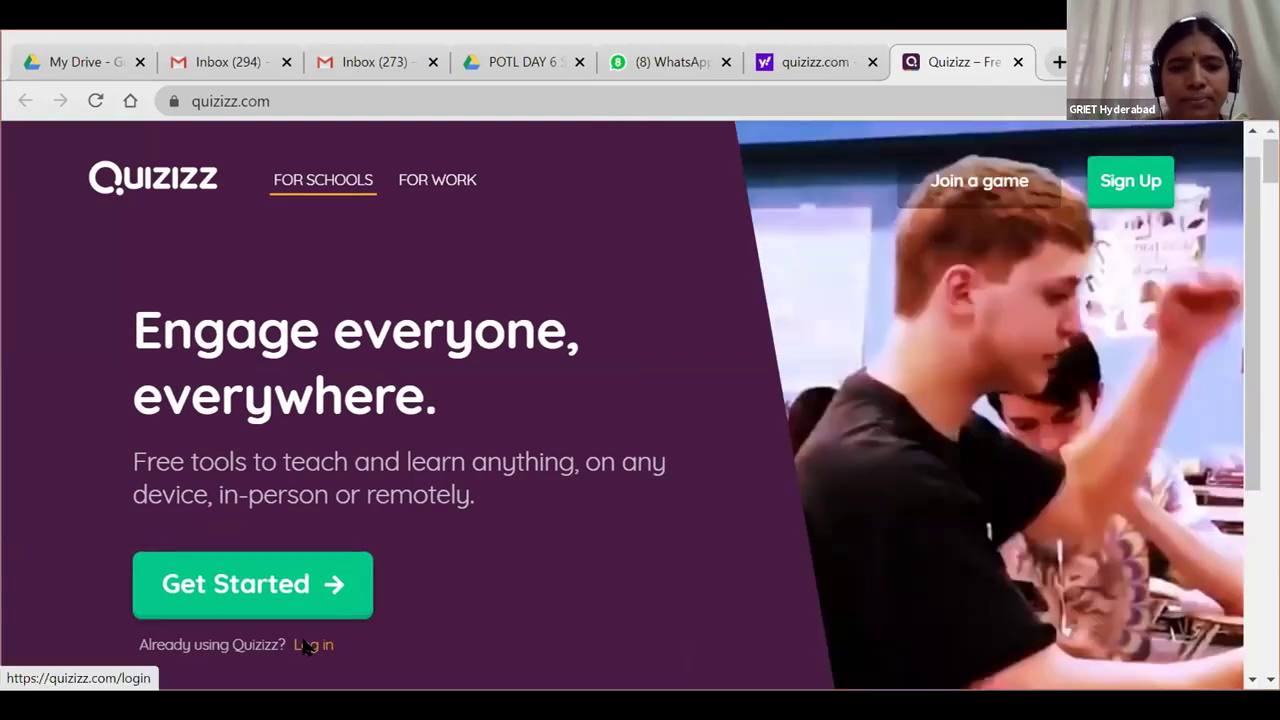
# Log in to Quizizz with the Google sign-in option.
pyautogui.click(307, 645)
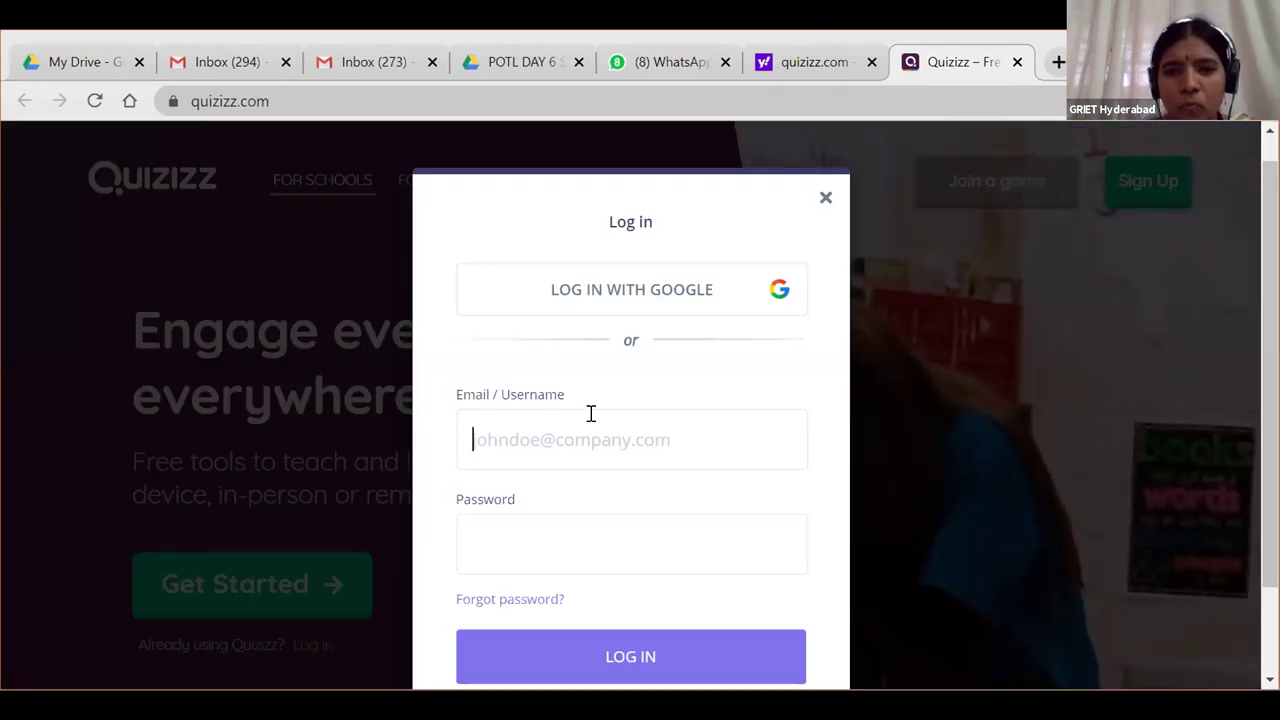
pyautogui.click(620, 310)
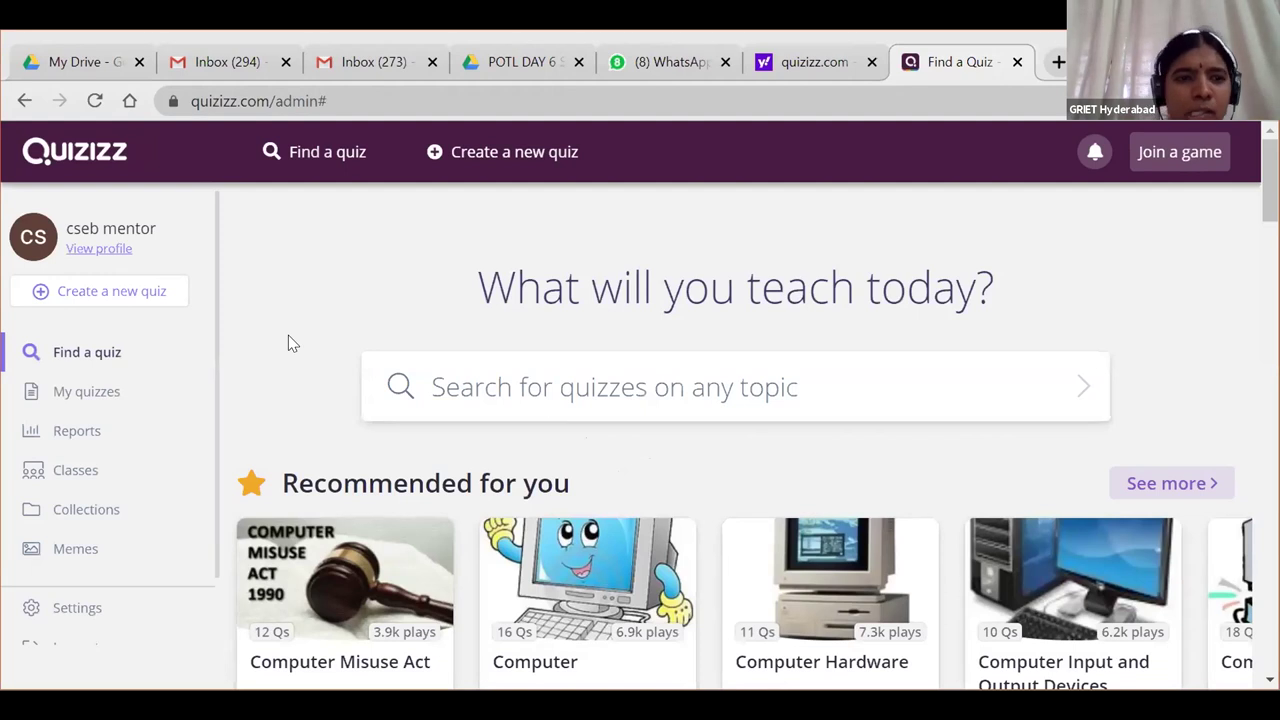
# Open Reports and view the POTL FDP QUIZIZZ TEST DEMO game report, code 751454.
pyautogui.click(86, 432)
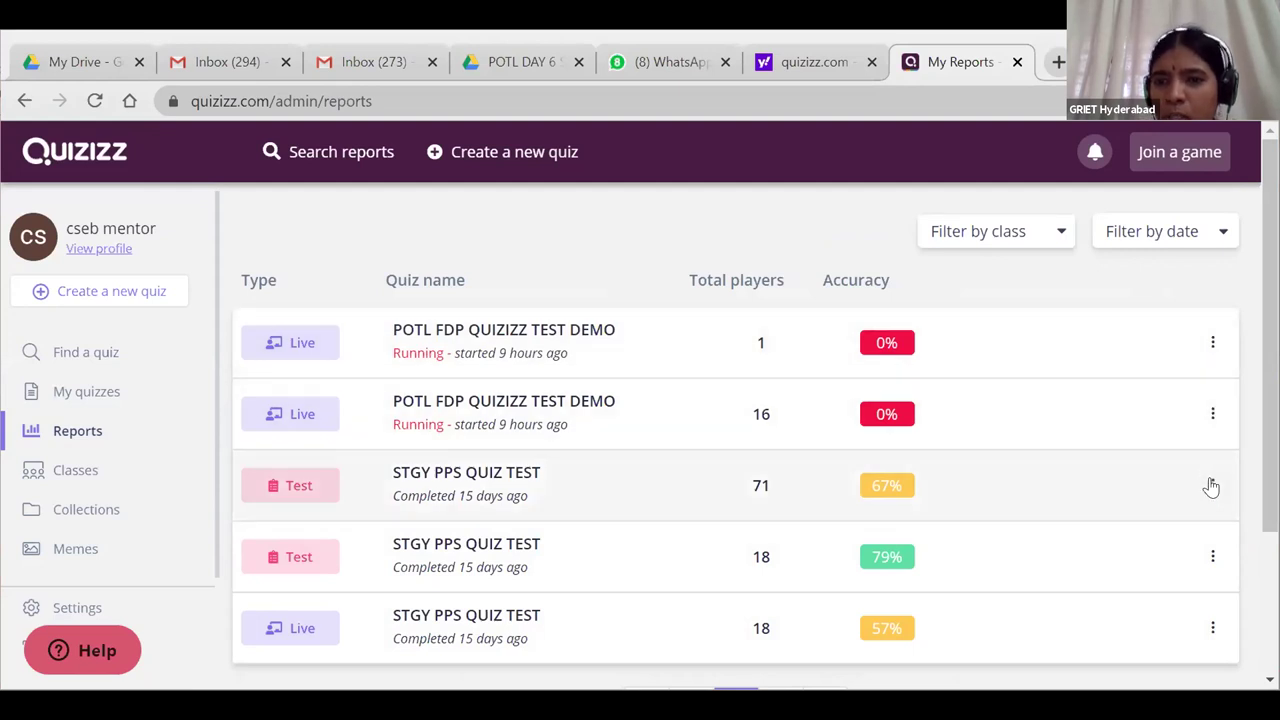
pyautogui.click(1212, 486)
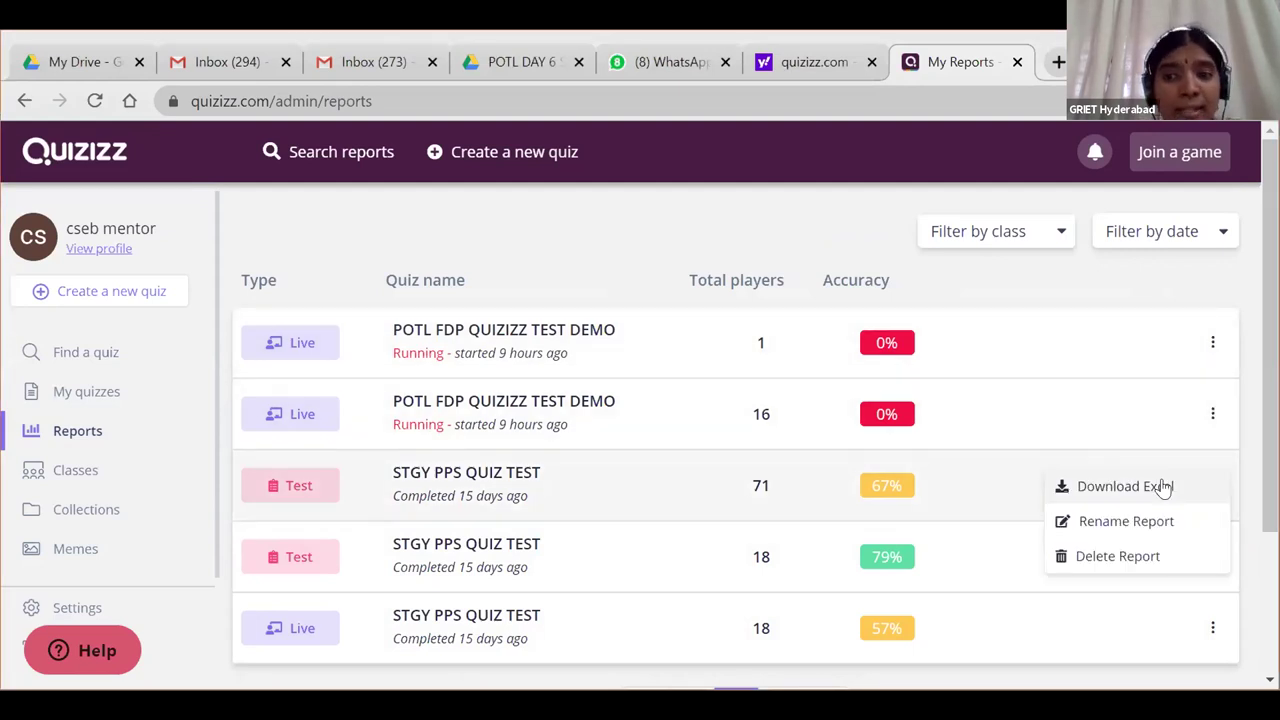
pyautogui.hotkey('ctrl', '5')
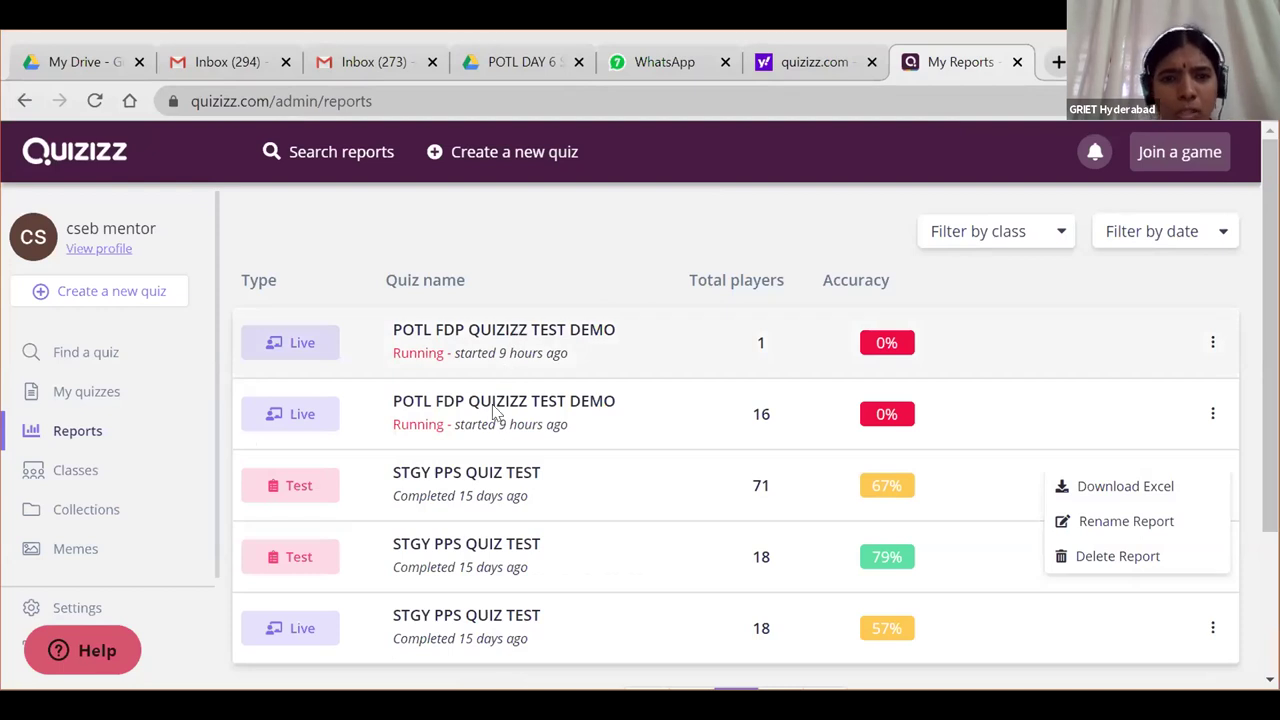
pyautogui.click(646, 360)
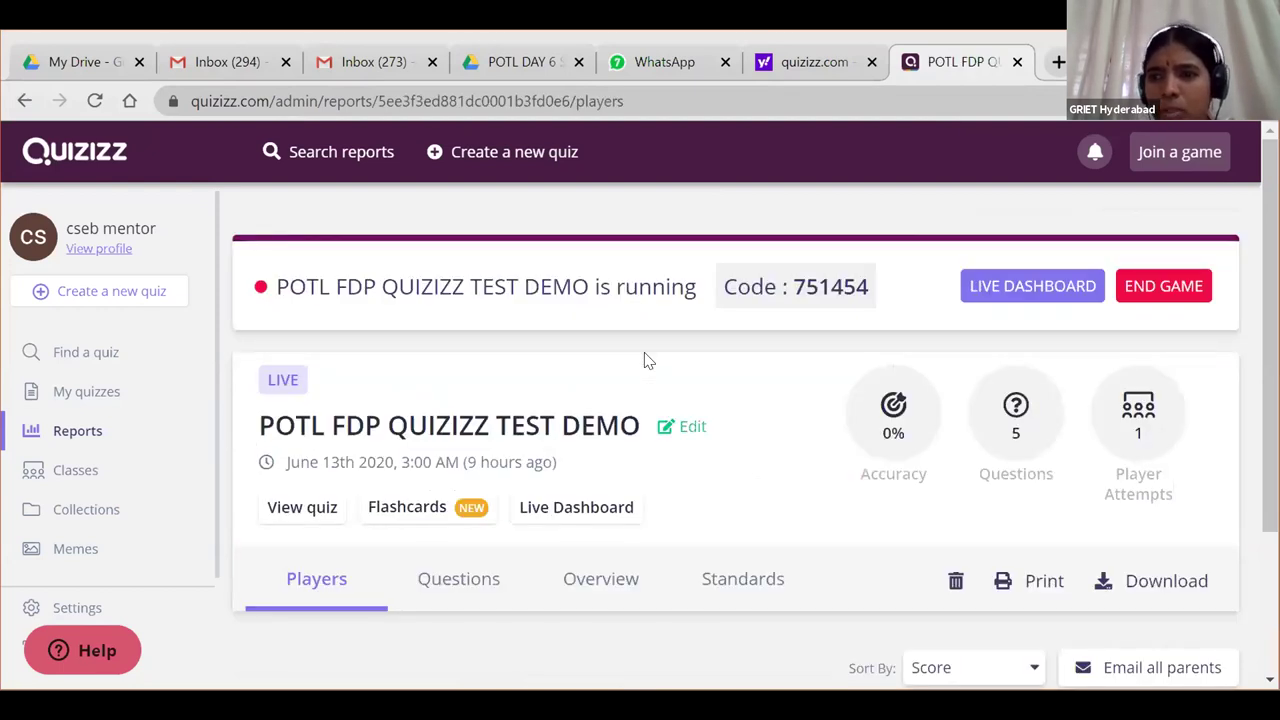
pyautogui.scroll(-1, 735, 425)
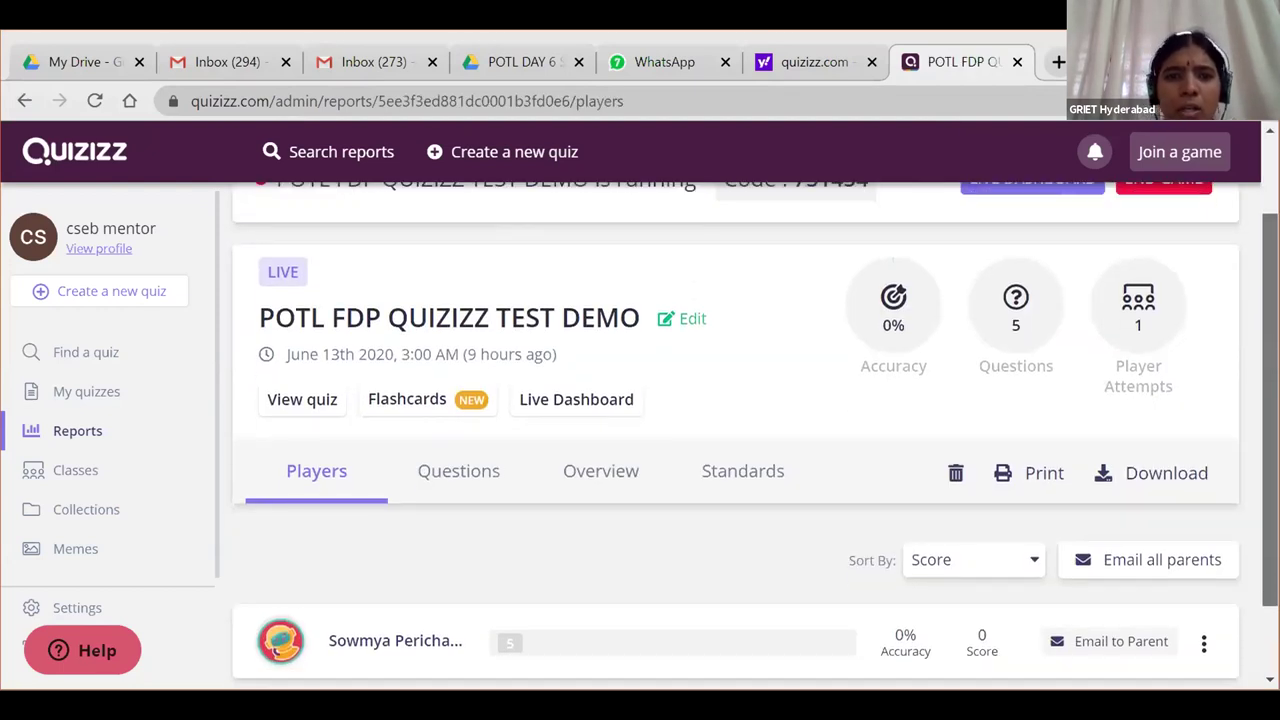
pyautogui.scroll(-1, 735, 430)
pyautogui.scroll(1, 735, 430)
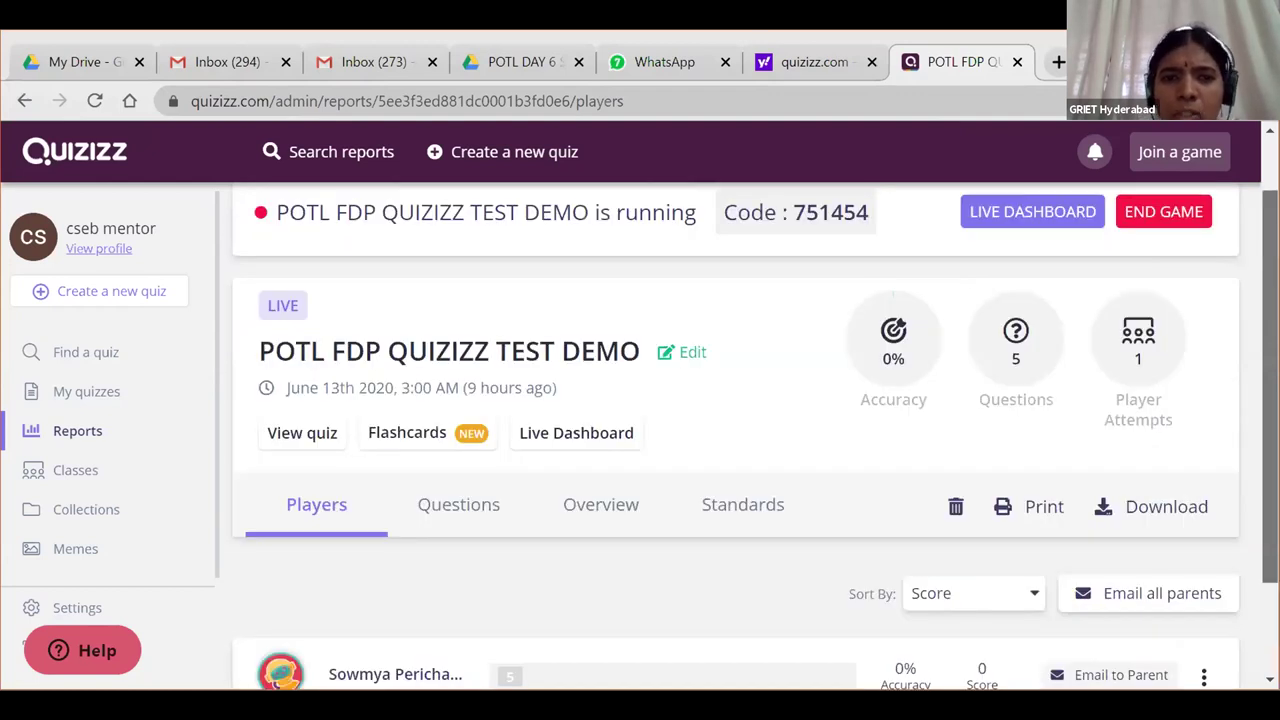
# Create a 'demo quiz' draft tagged Professional Development, then go back to My quizzes.
pyautogui.click(78, 292)
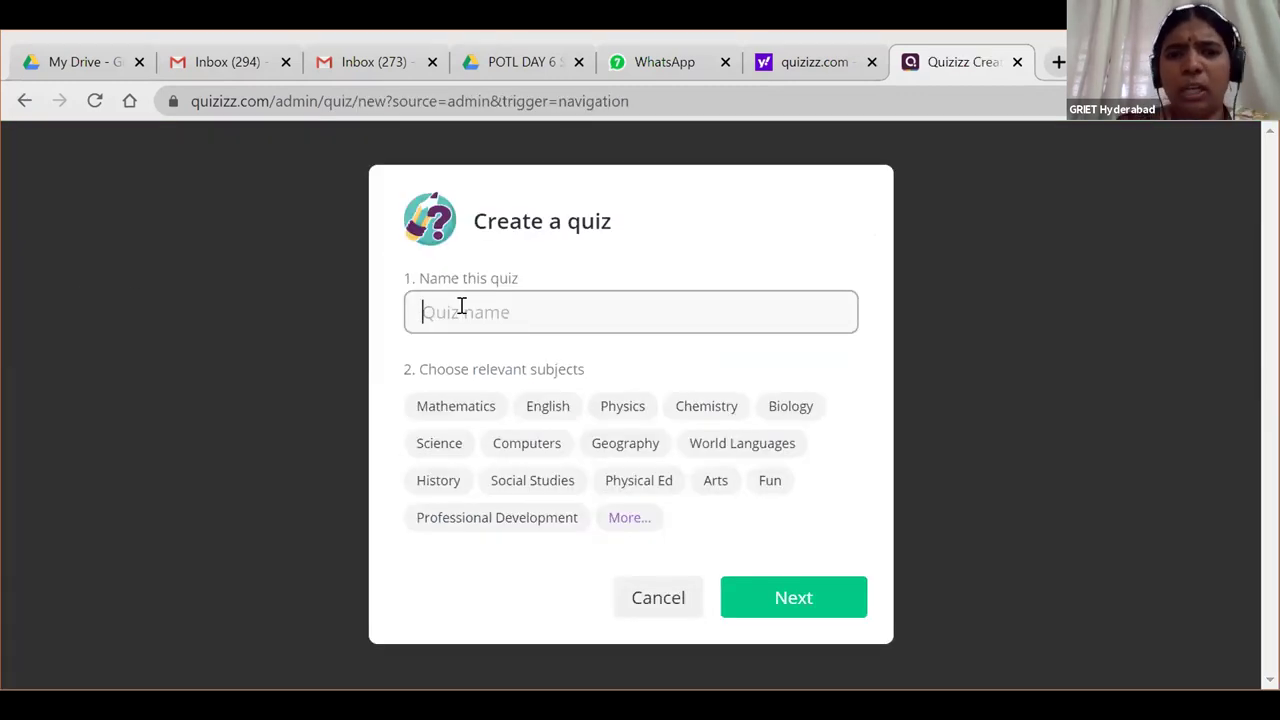
pyautogui.write('d')
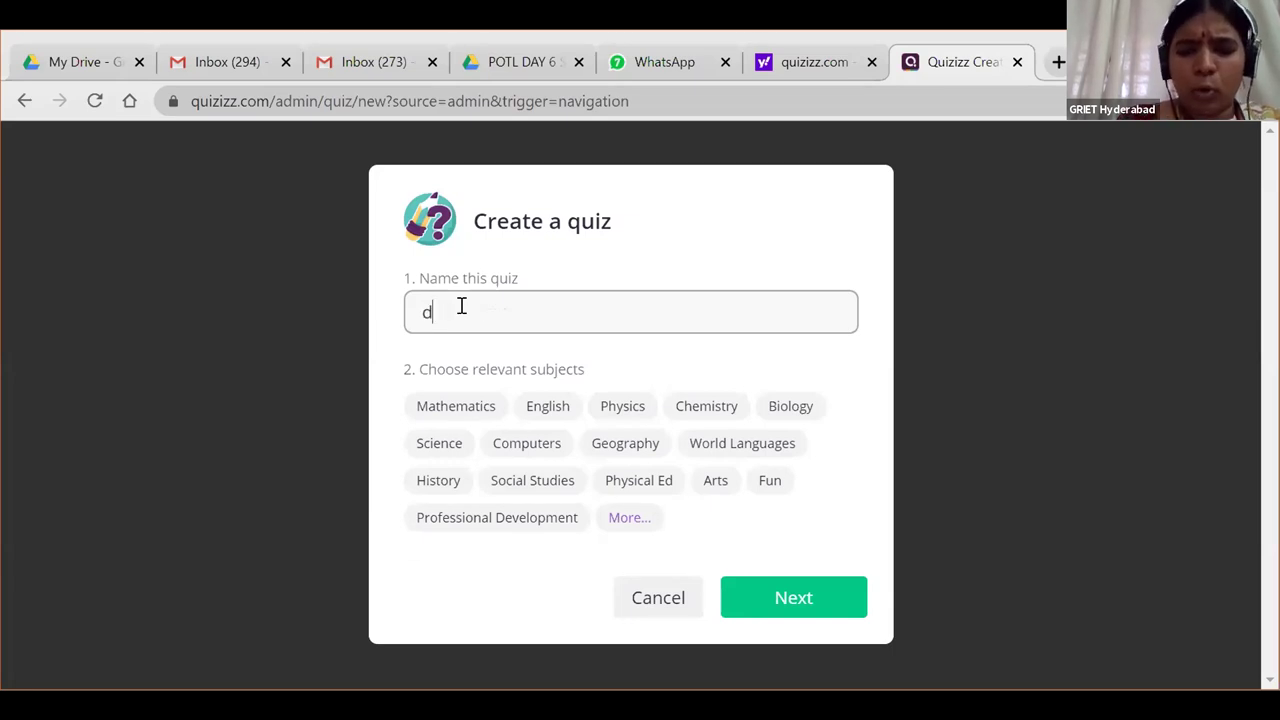
pyautogui.write('emo quiz')
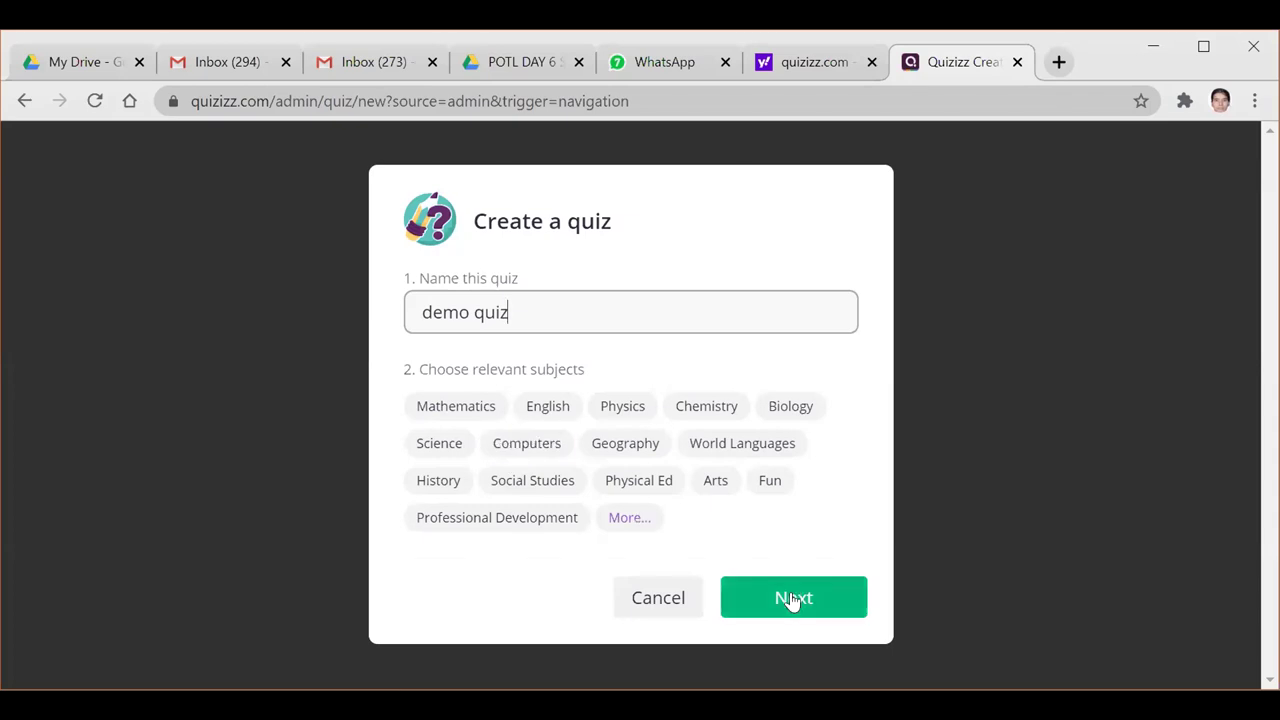
pyautogui.click(636, 457)
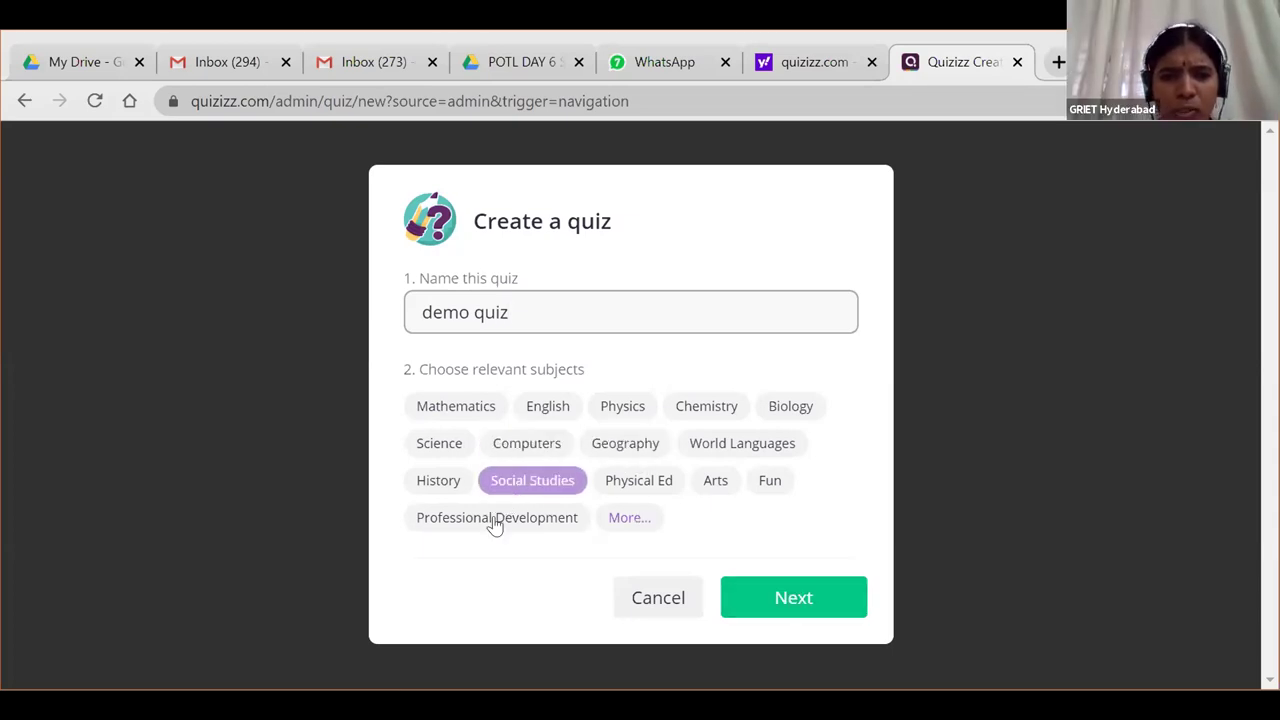
pyautogui.click(527, 524)
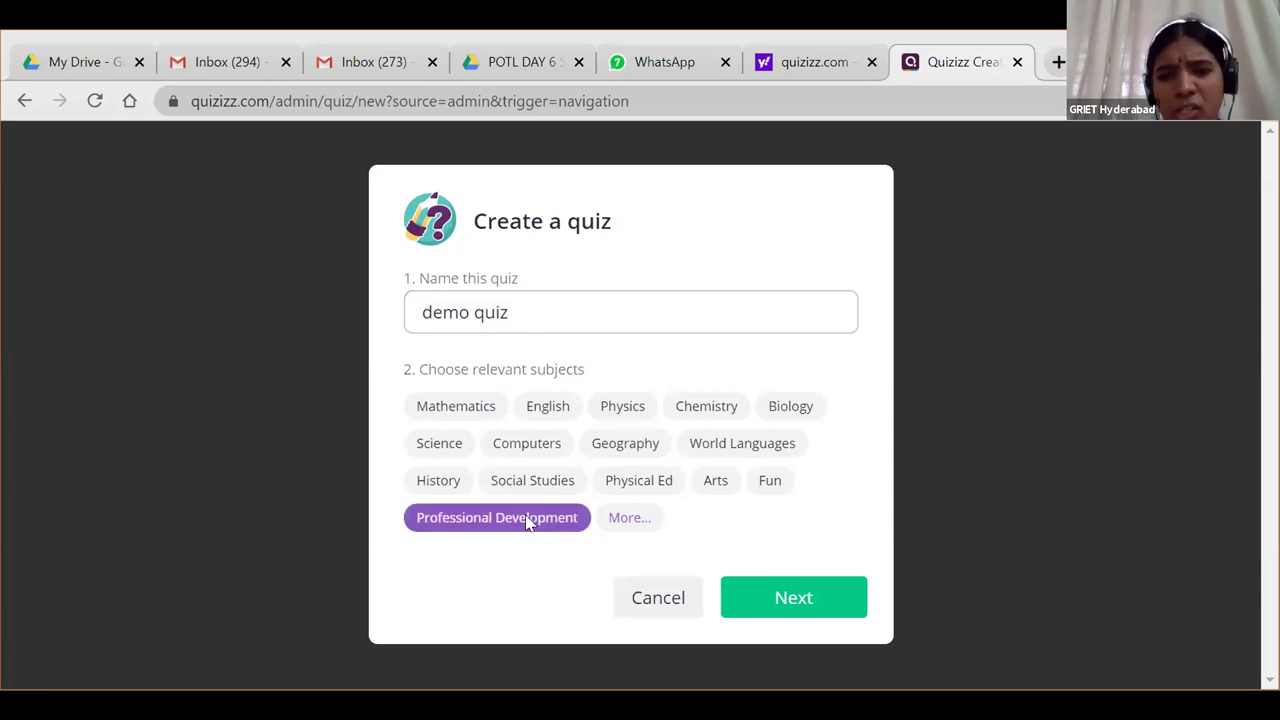
pyautogui.click(789, 604)
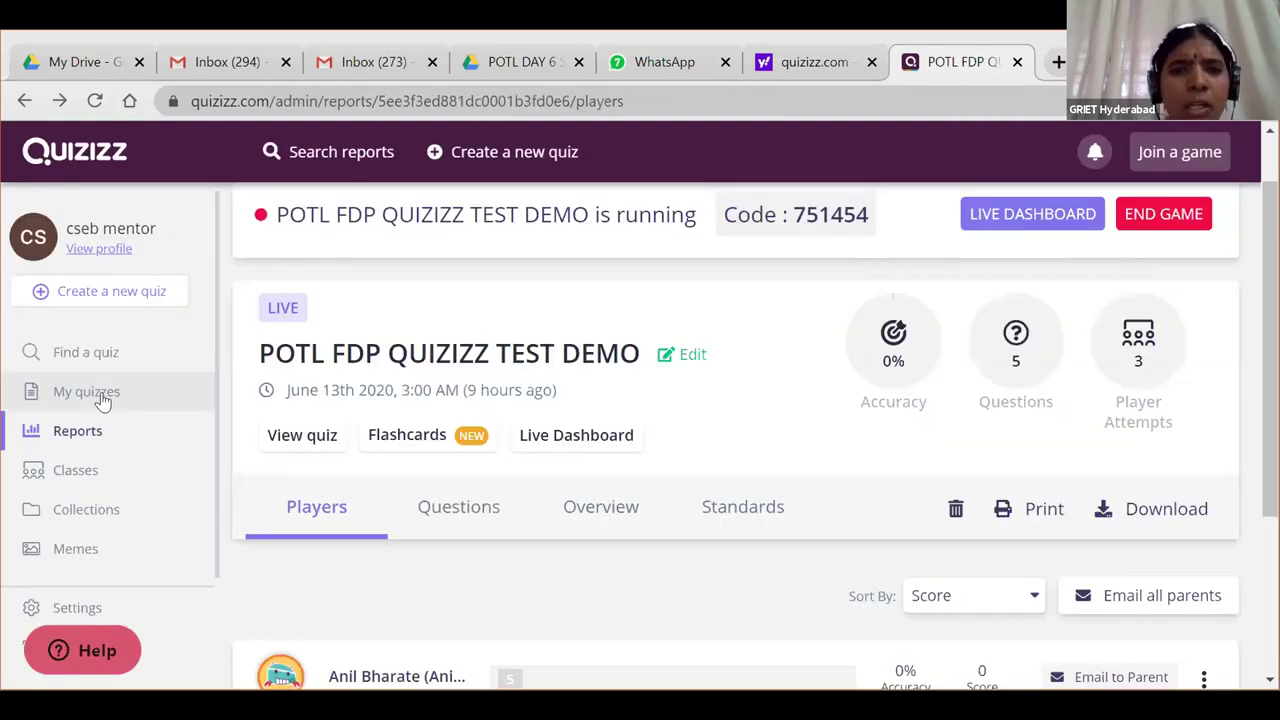
pyautogui.click(100, 392)
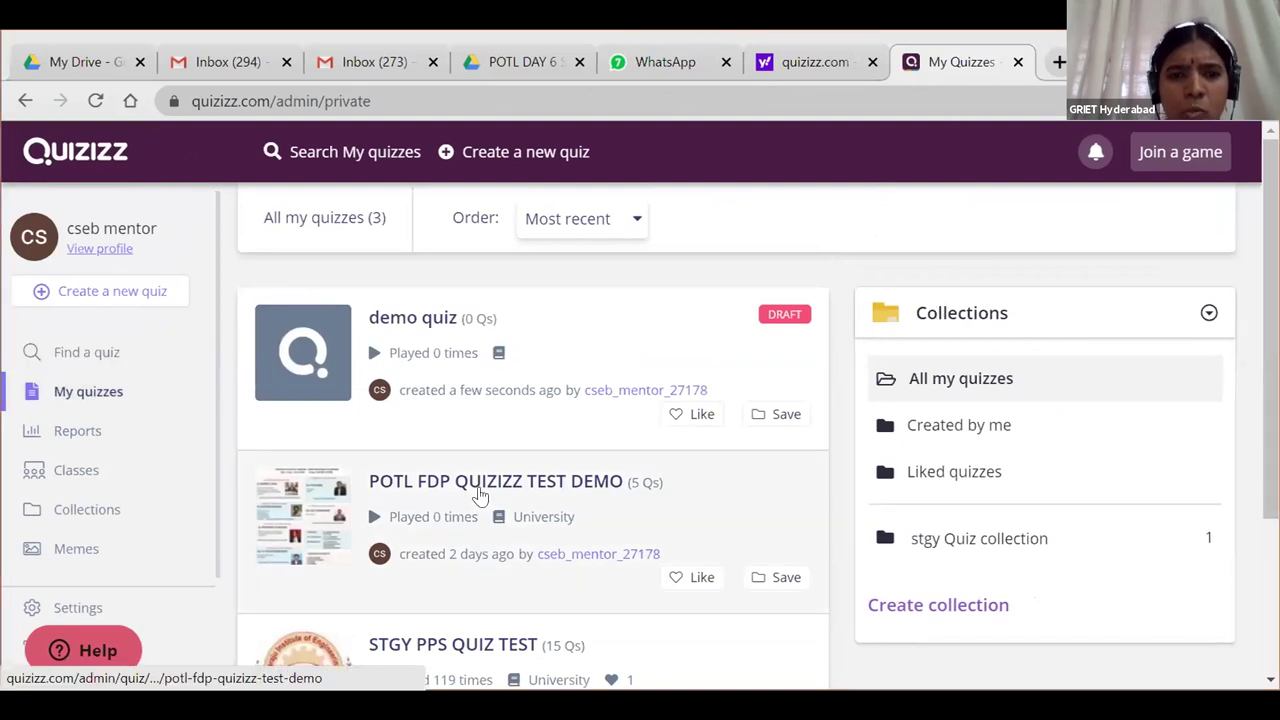
# Open POTL FDP QUIZIZZ TEST DEMO from My quizzes and scroll through its five questions.
pyautogui.click(480, 494)
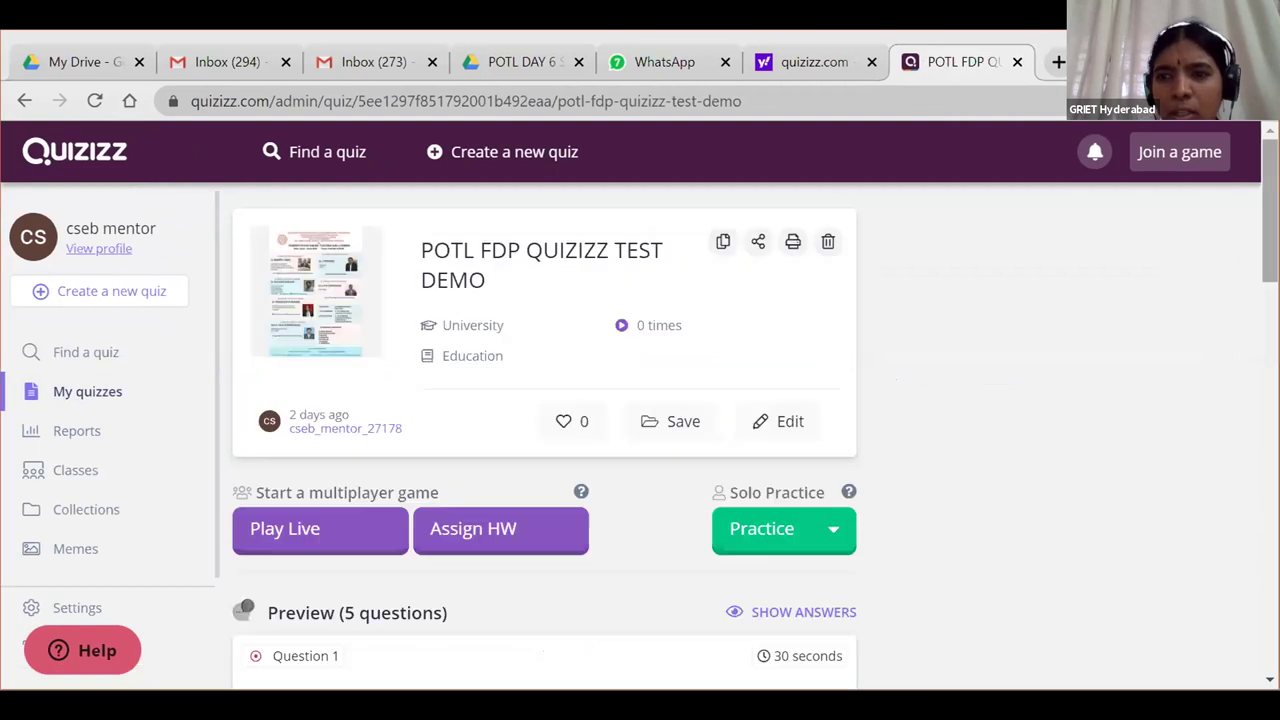
pyautogui.scroll(-3, 916, 450)
pyautogui.scroll(-10, 700, 450)
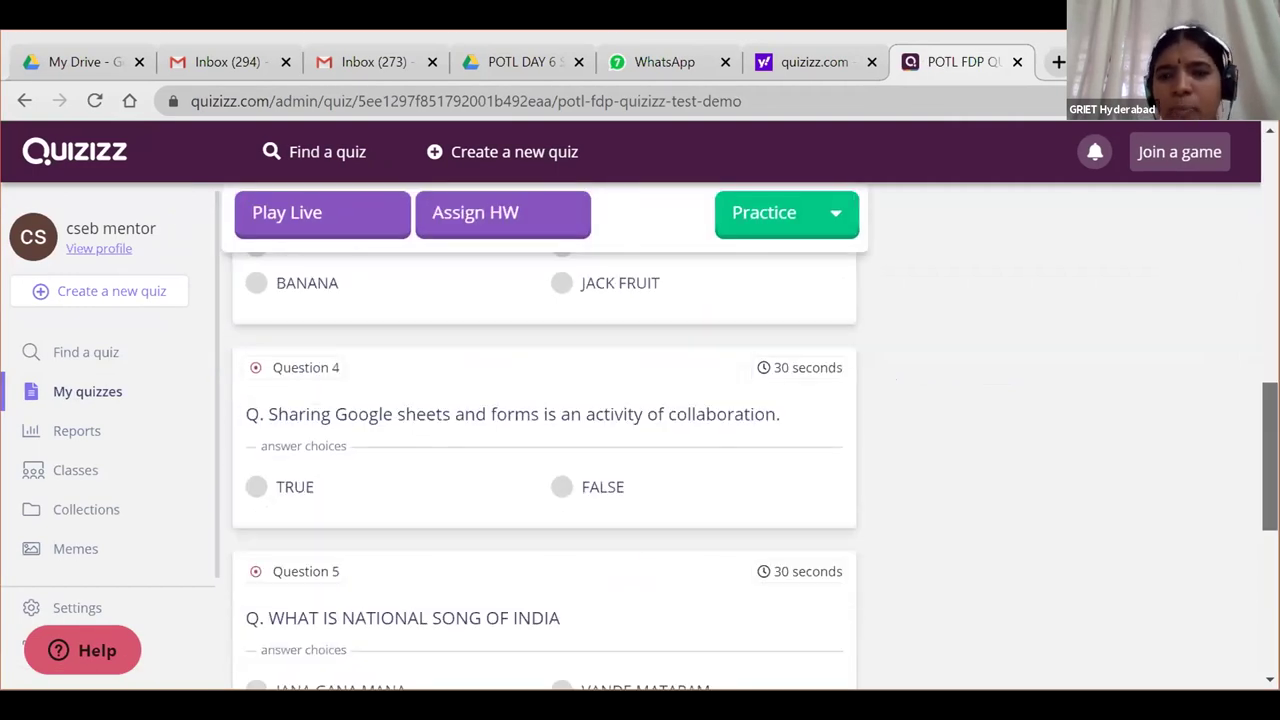
pyautogui.scroll(10, 1234, 320)
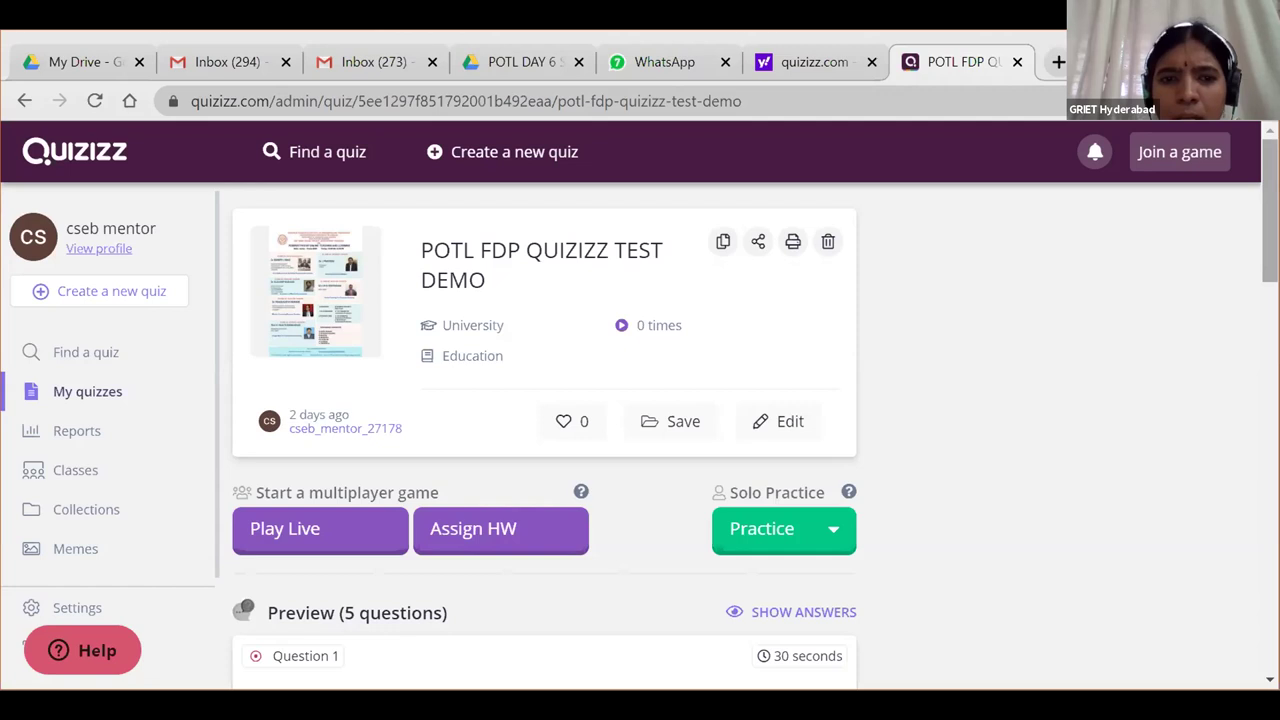
pyautogui.scroll(-3, 545, 440)
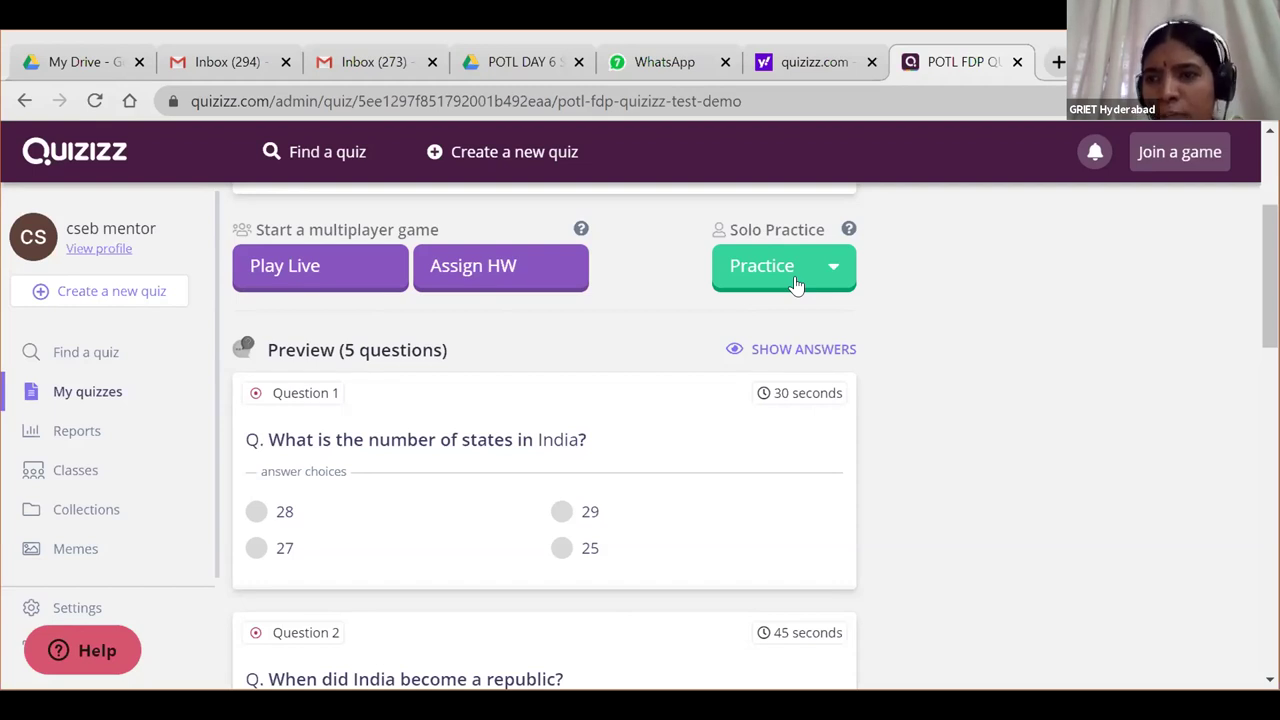
# Start a Play Live Classic game with default Advanced Settings, opening the lobby with code 873901.
pyautogui.click(324, 267)
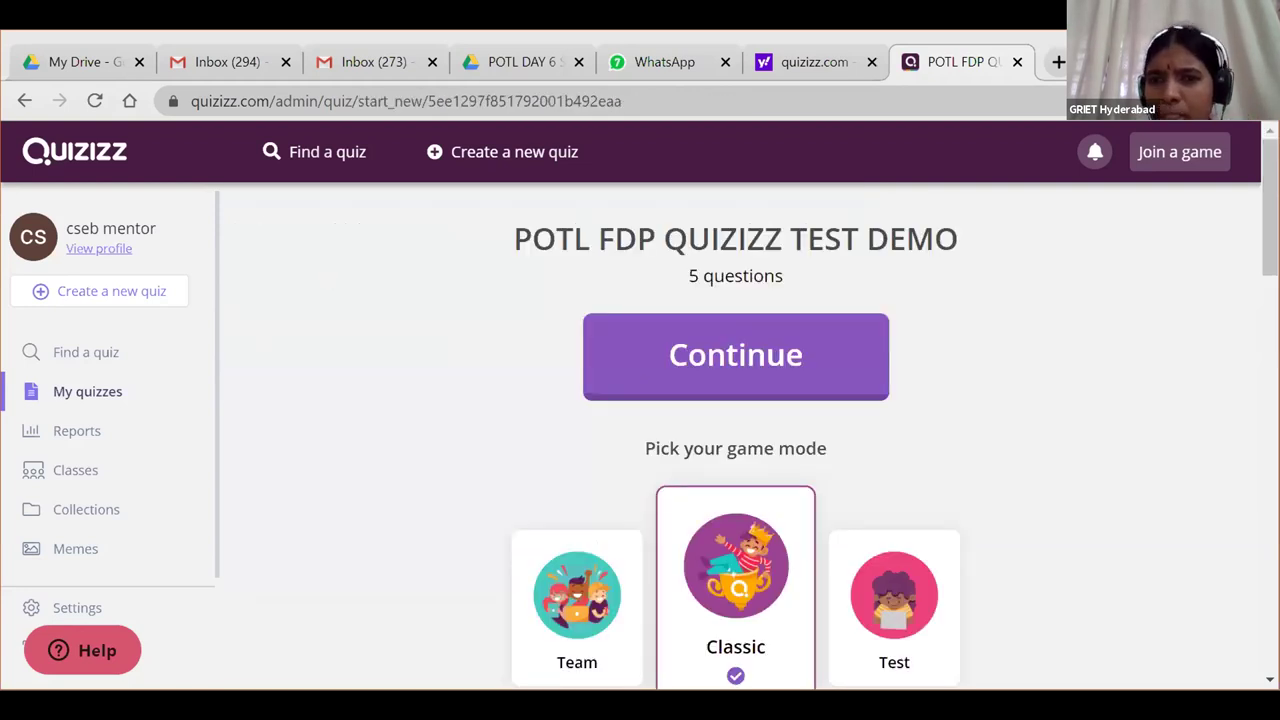
pyautogui.moveTo(1270, 210)
pyautogui.mouseDown()
pyautogui.moveTo(1270, 410)
pyautogui.moveTo(1270, 221)
pyautogui.mouseUp()
pyautogui.scroll(-2, 1031, 380)
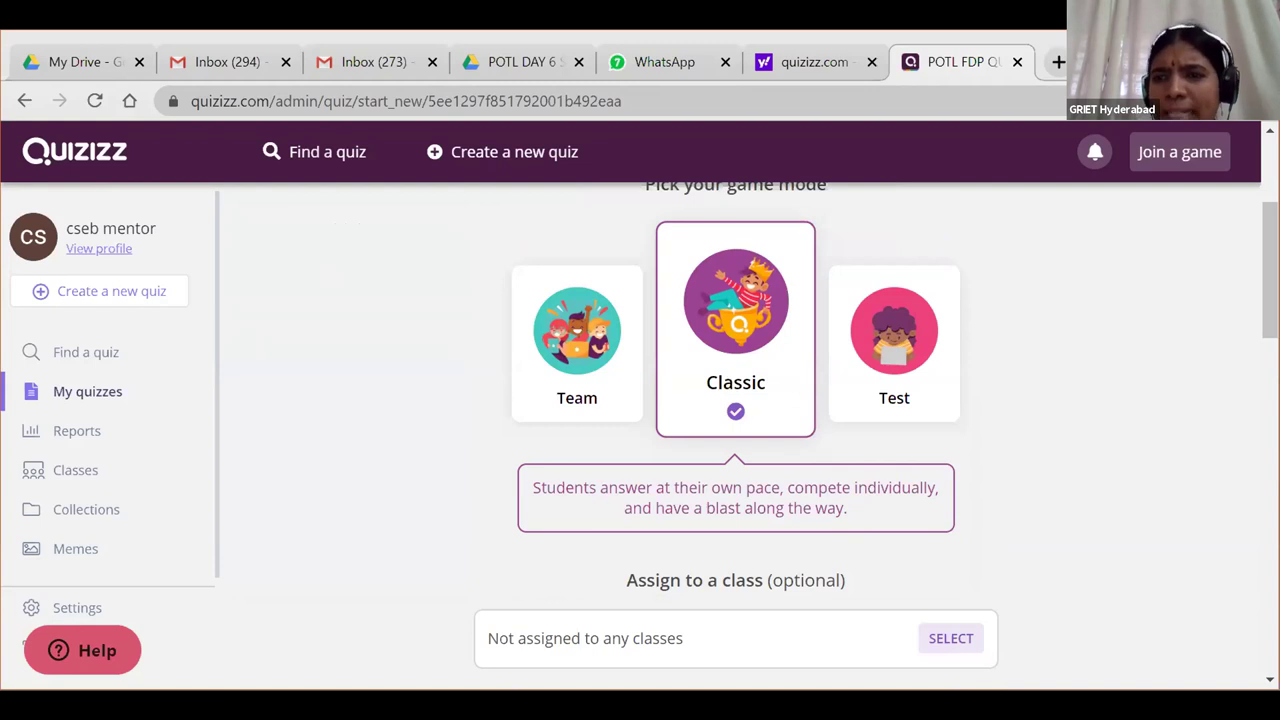
pyautogui.scroll(-4, 736, 435)
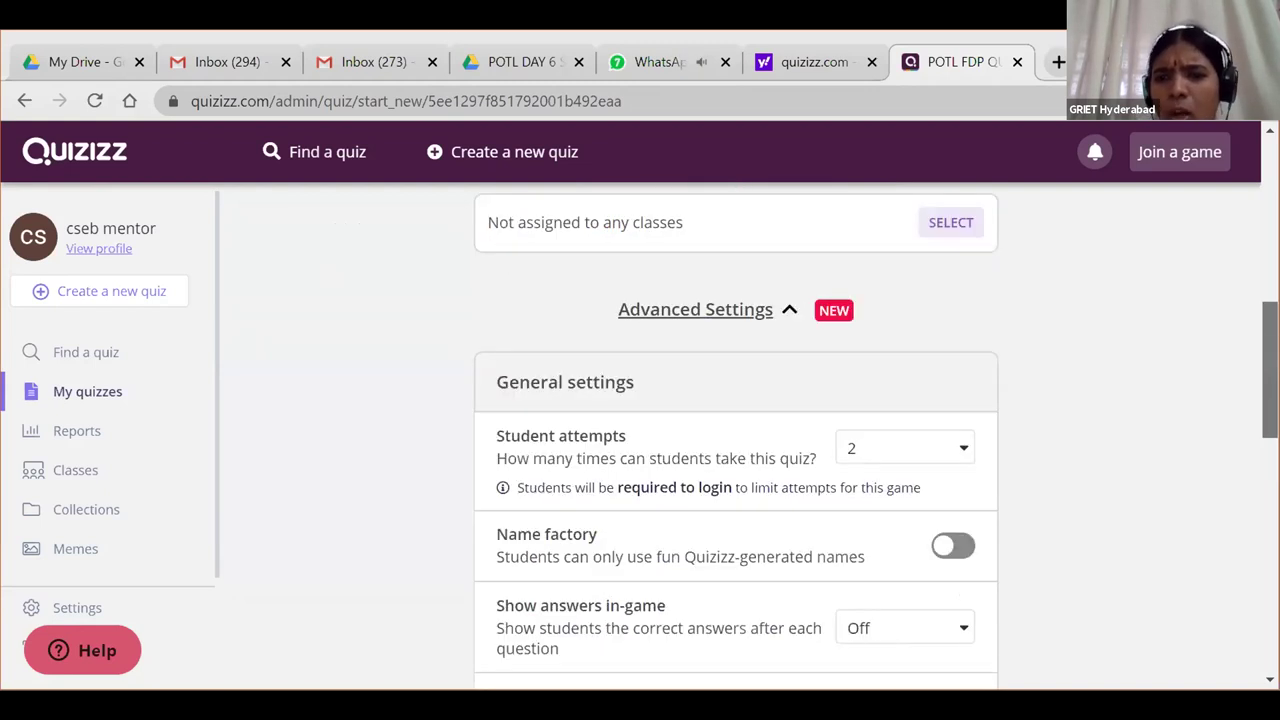
pyautogui.scroll(-2, 736, 435)
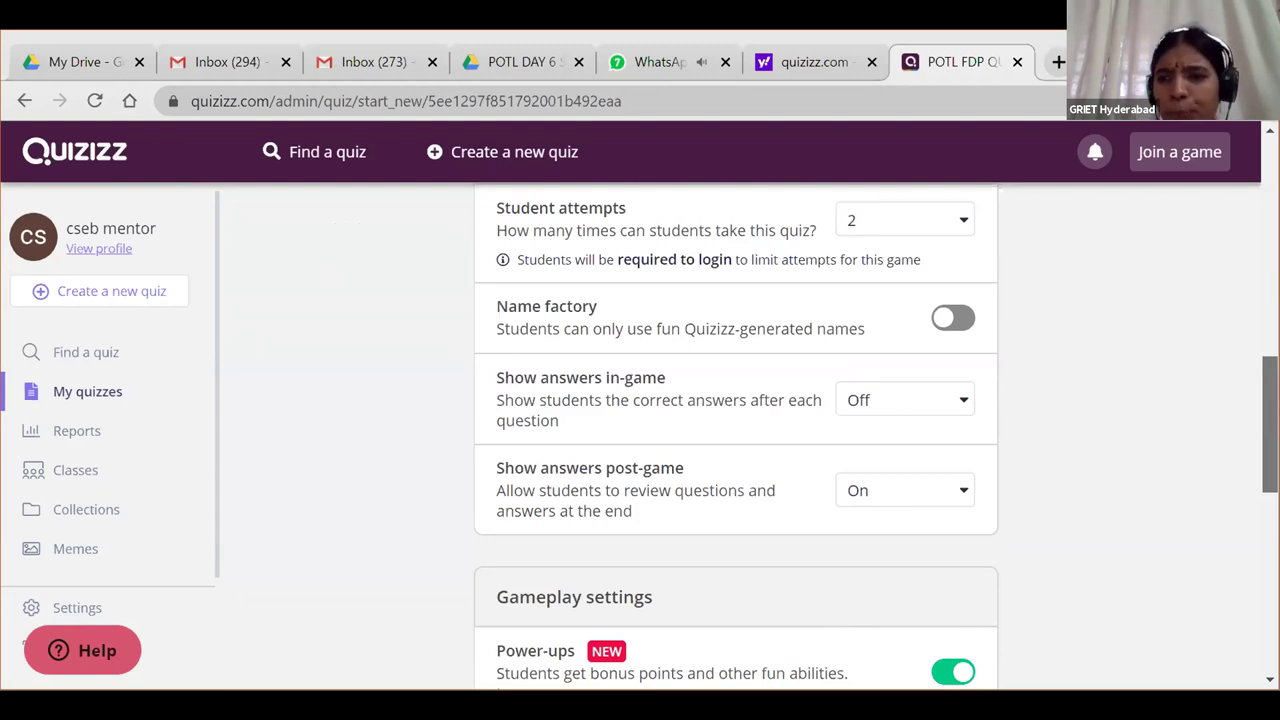
pyautogui.scroll(-6, 1244, 589)
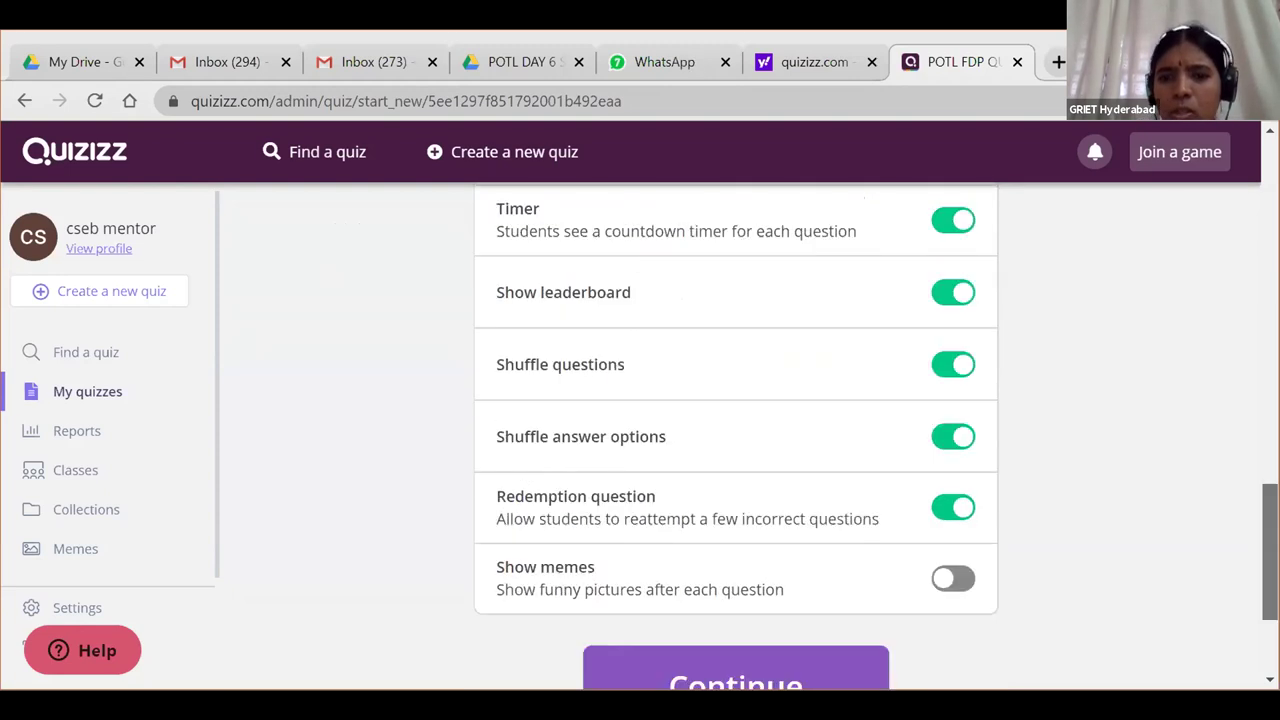
pyautogui.click(688, 577)
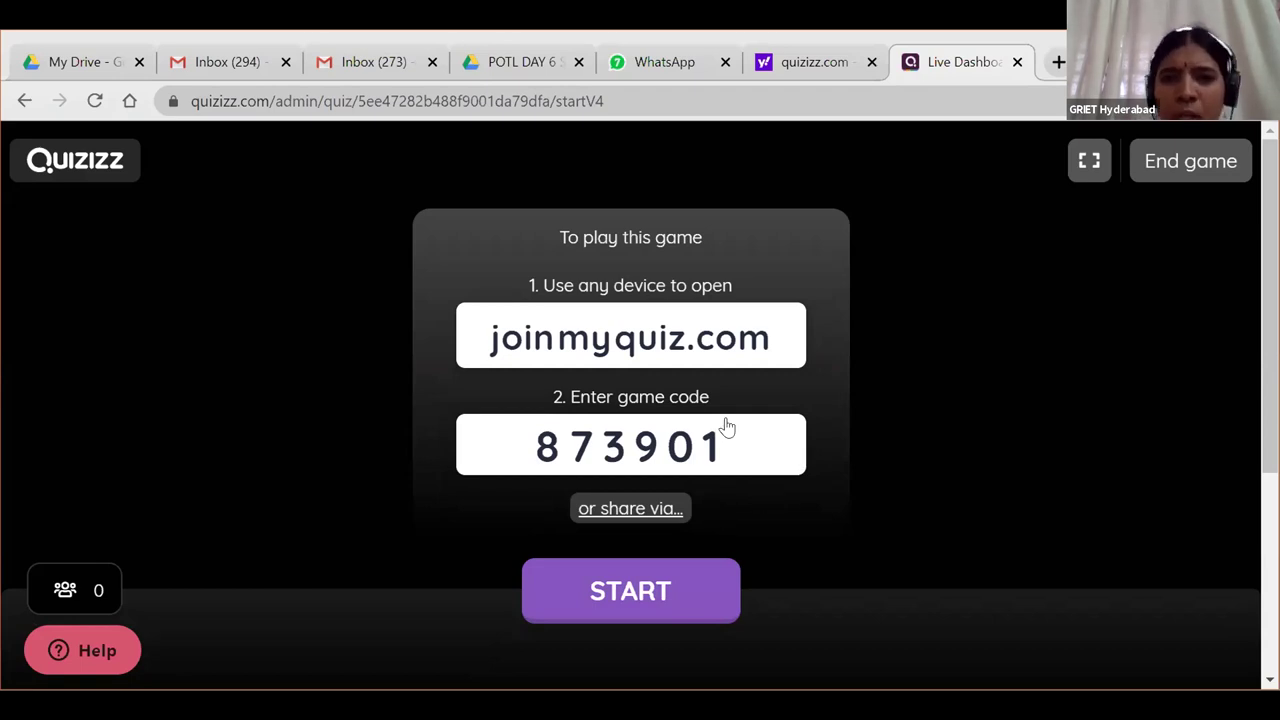
# Copy the game's join link via the share option, then return to the lobby.
pyautogui.click(630, 512)
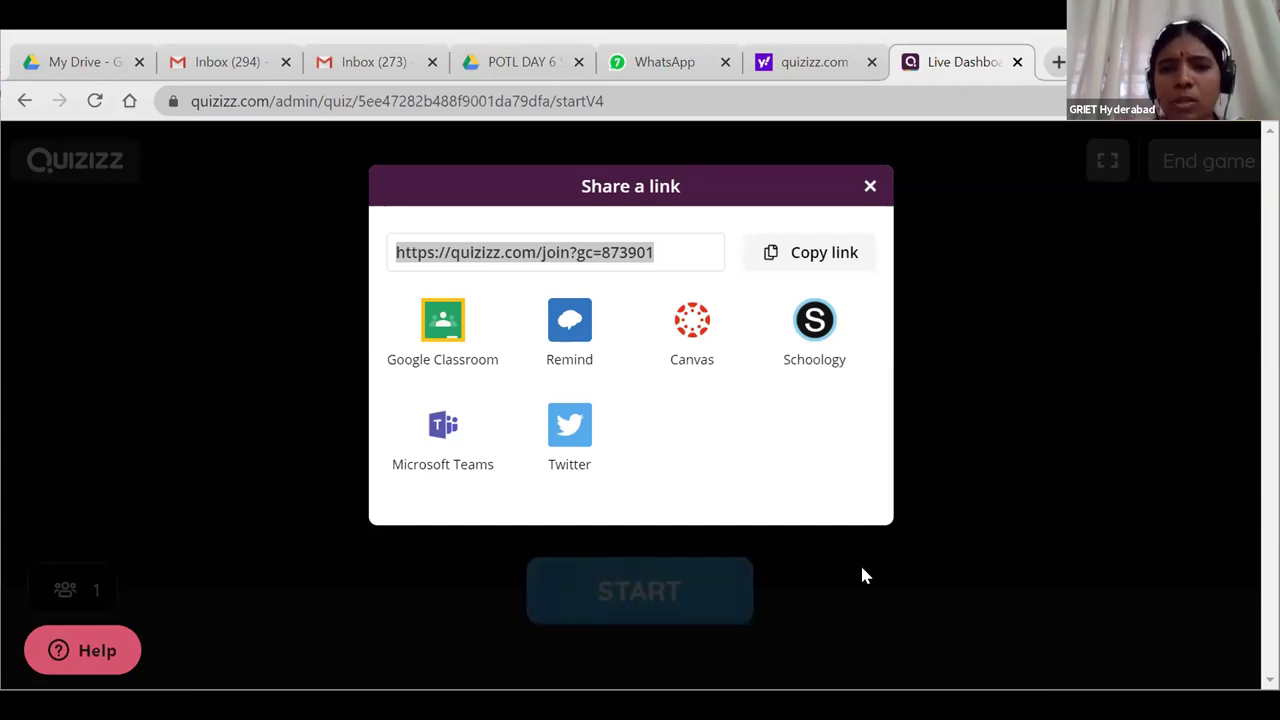
pyautogui.click(920, 566)
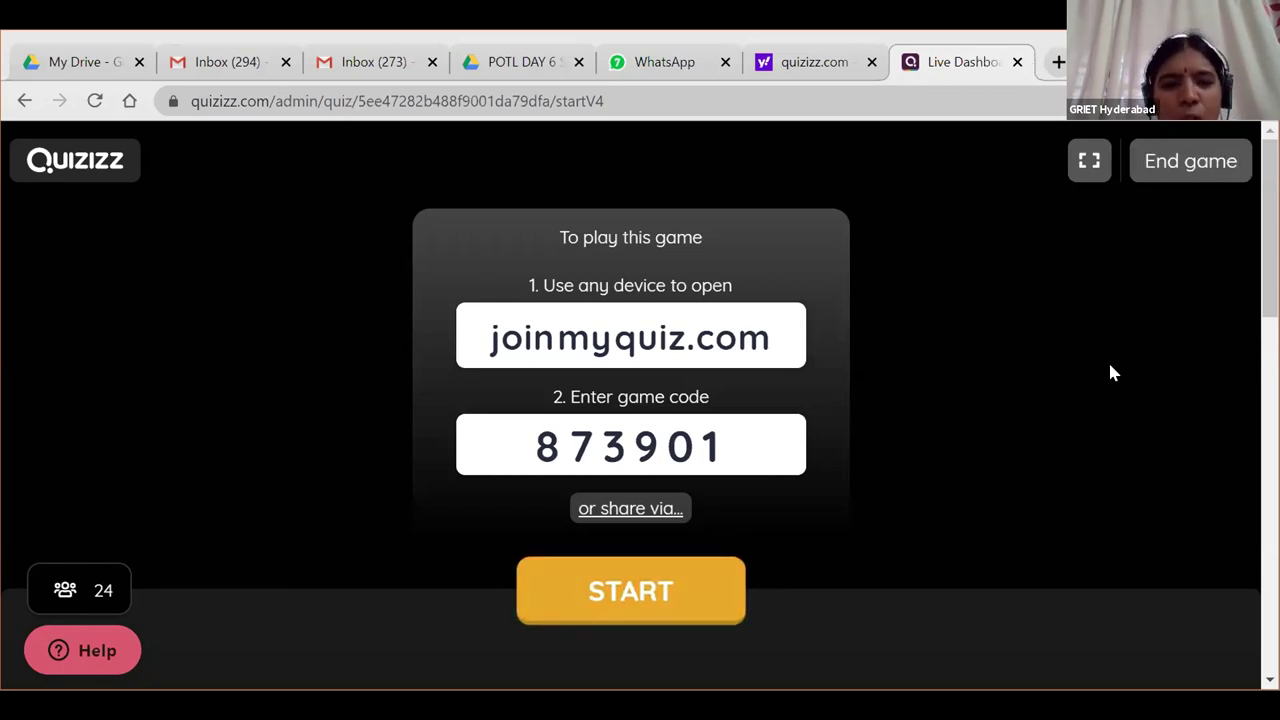
# Start game 873901, review the live leaderboard's ranks, points and accuracy, and mute the audio.
pyautogui.click(666, 594)
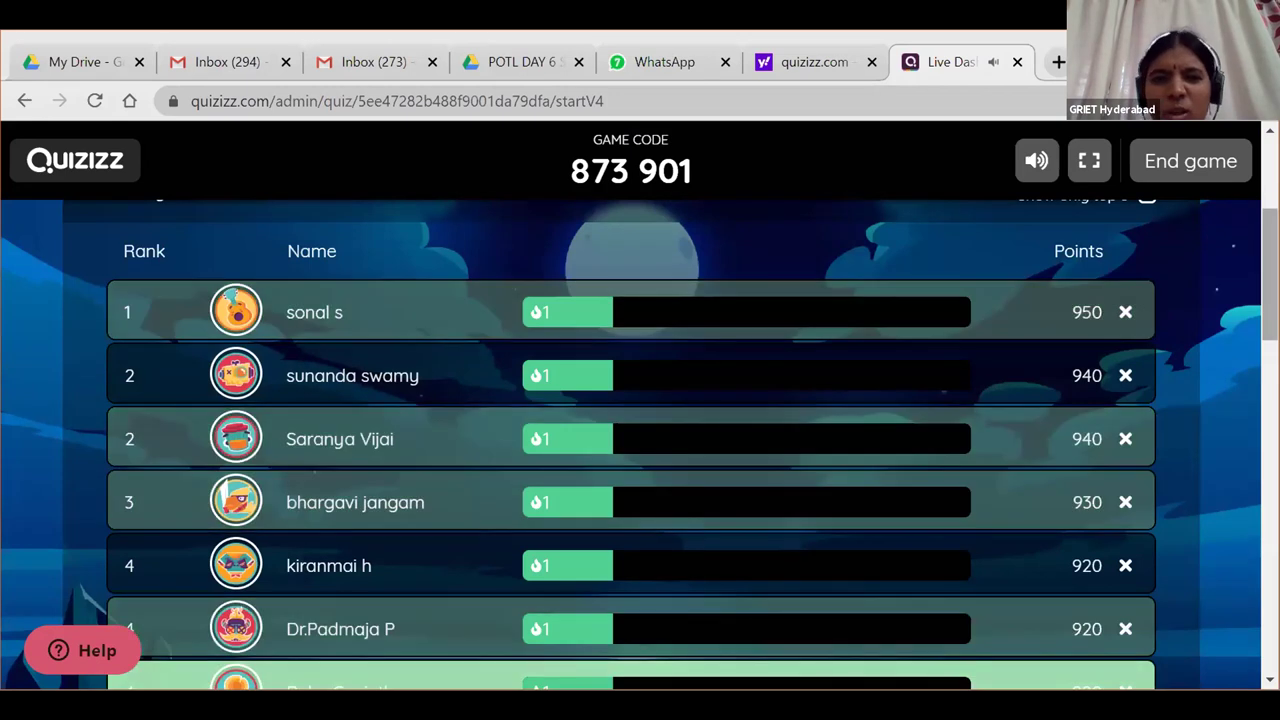
pyautogui.scroll(-2, 640, 445)
pyautogui.scroll(-10, 1246, 263)
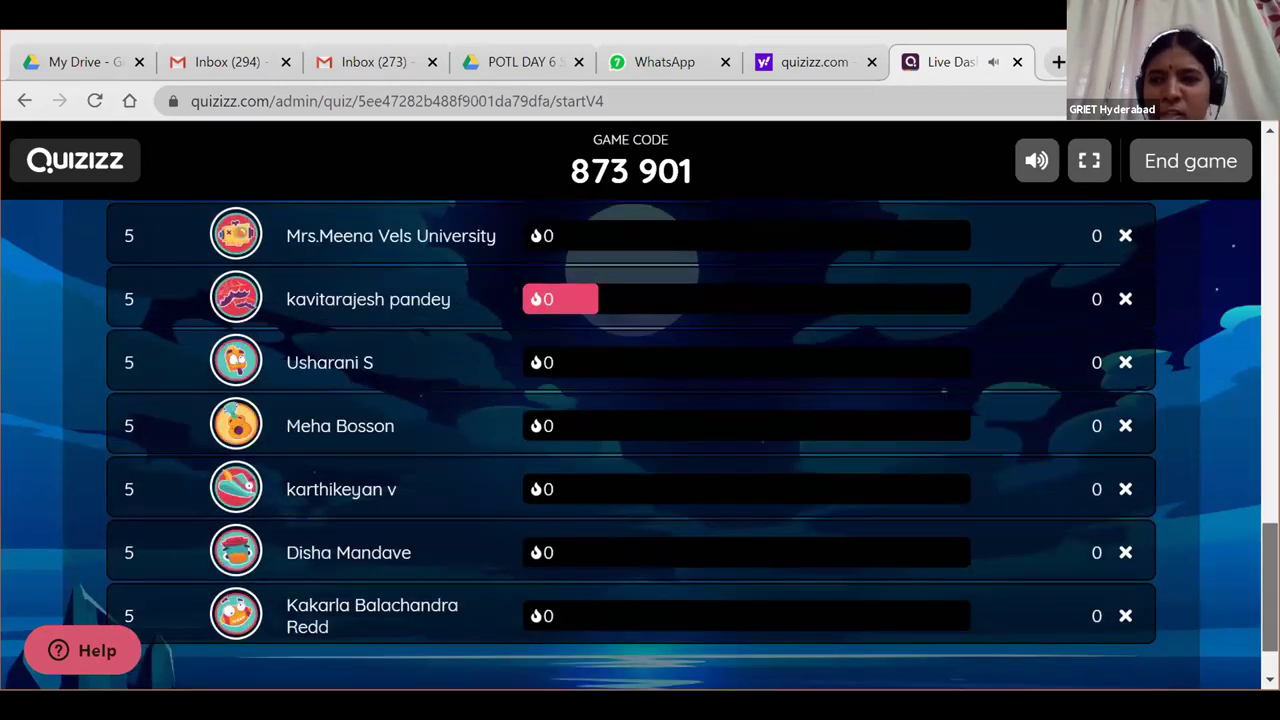
pyautogui.scroll(5, 1240, 188)
pyautogui.scroll(10, 1240, 188)
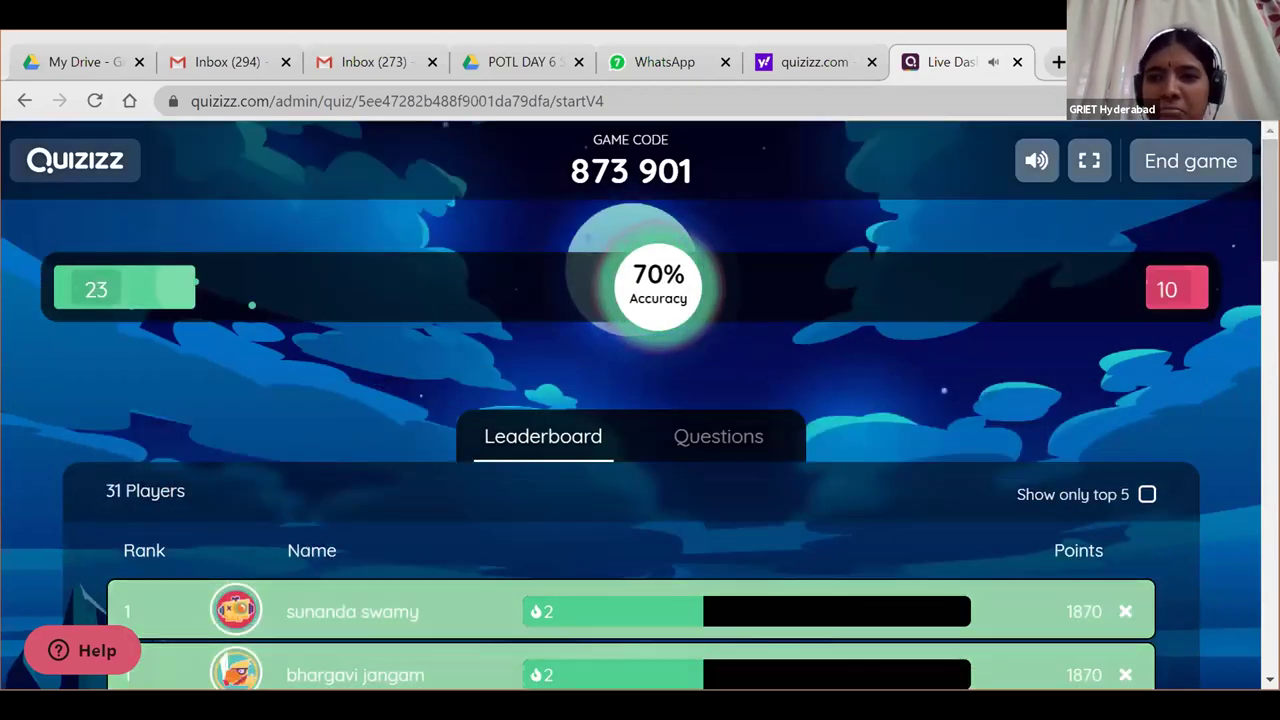
pyautogui.scroll(-4, 640, 400)
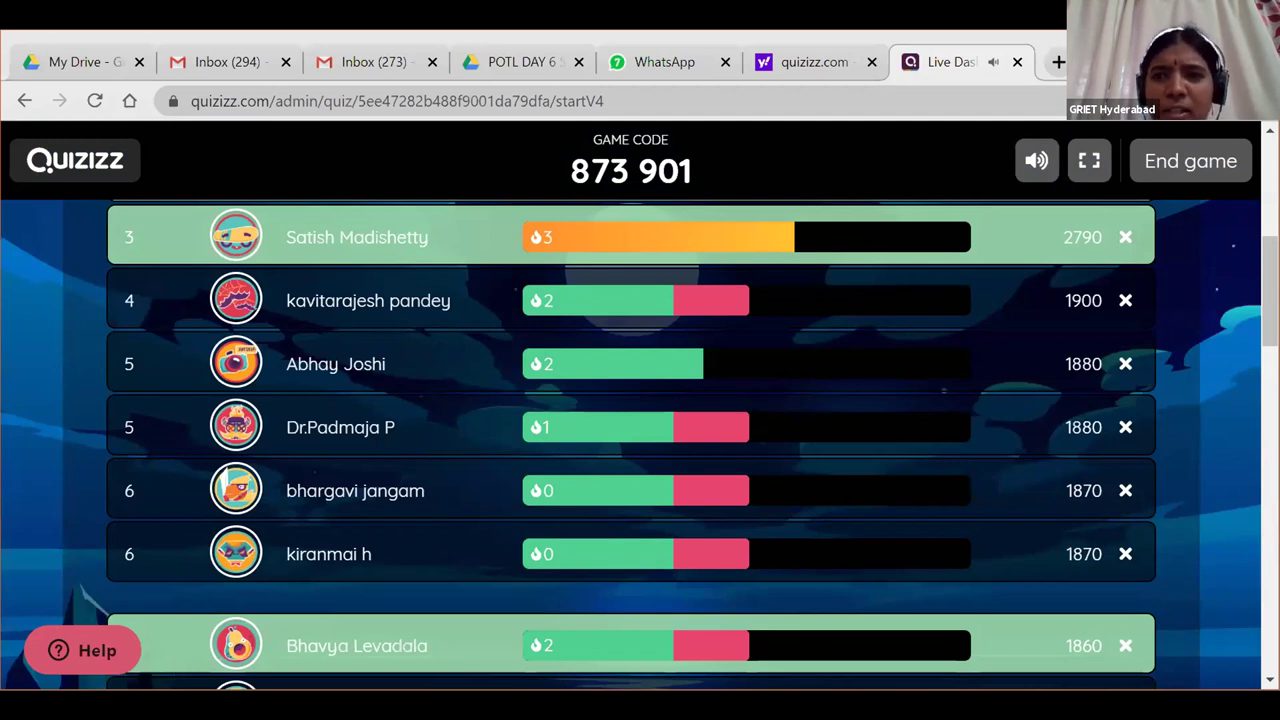
pyautogui.click(1036, 160)
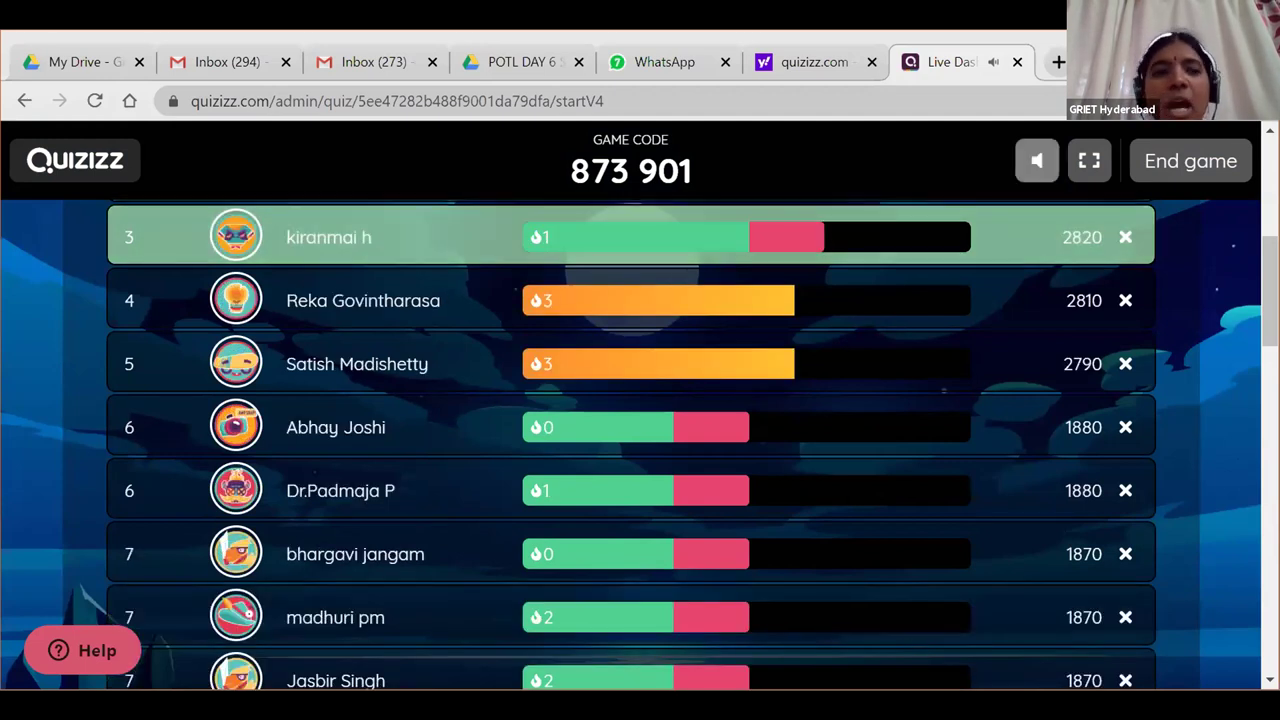